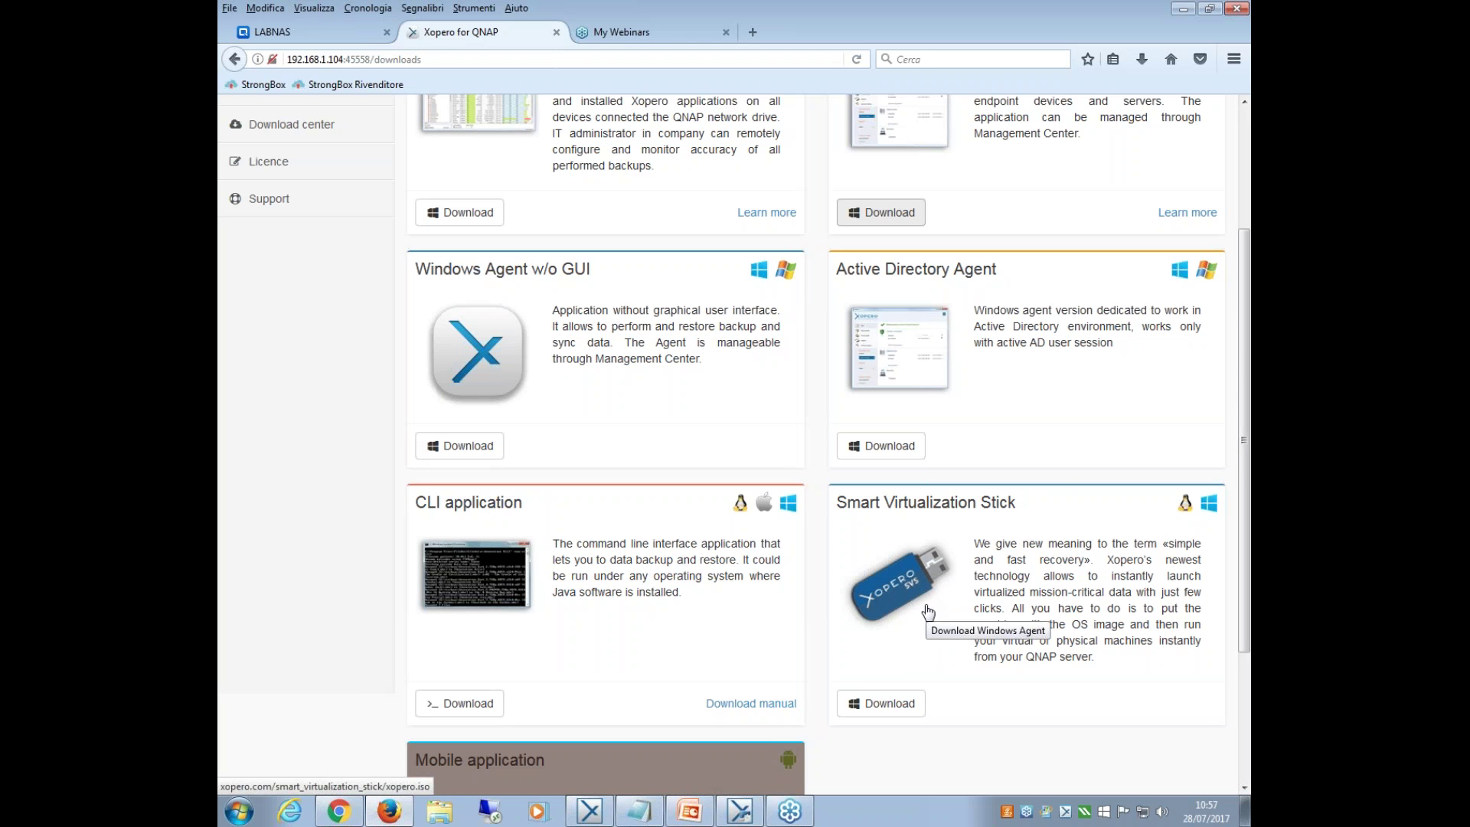
# Scroll through the Download center's Management Center, agent, CLI and Virtualization Stick installers.
pyautogui.scroll(-3, 880, 567)
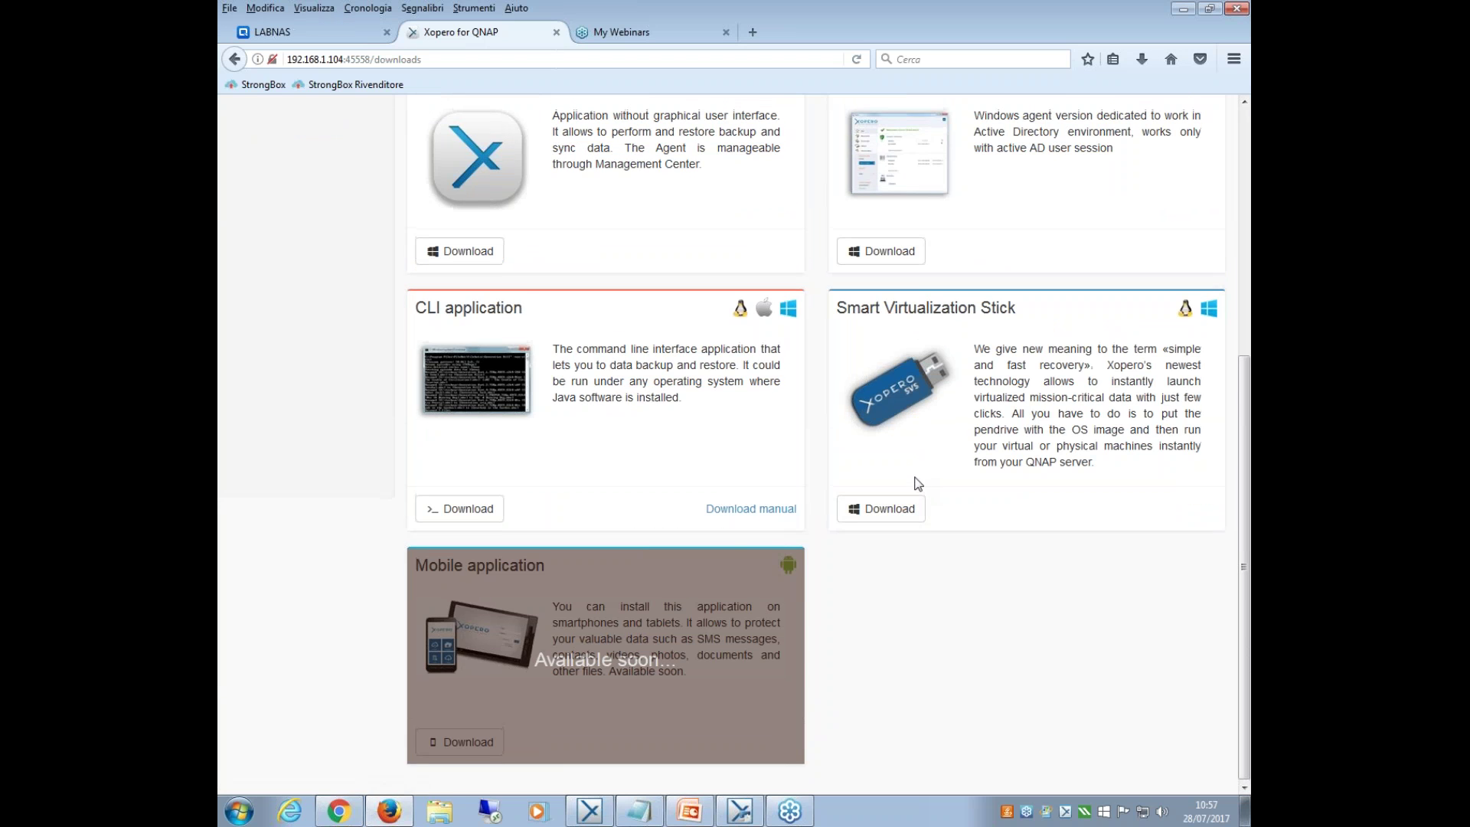
pyautogui.scroll(5, 918, 484)
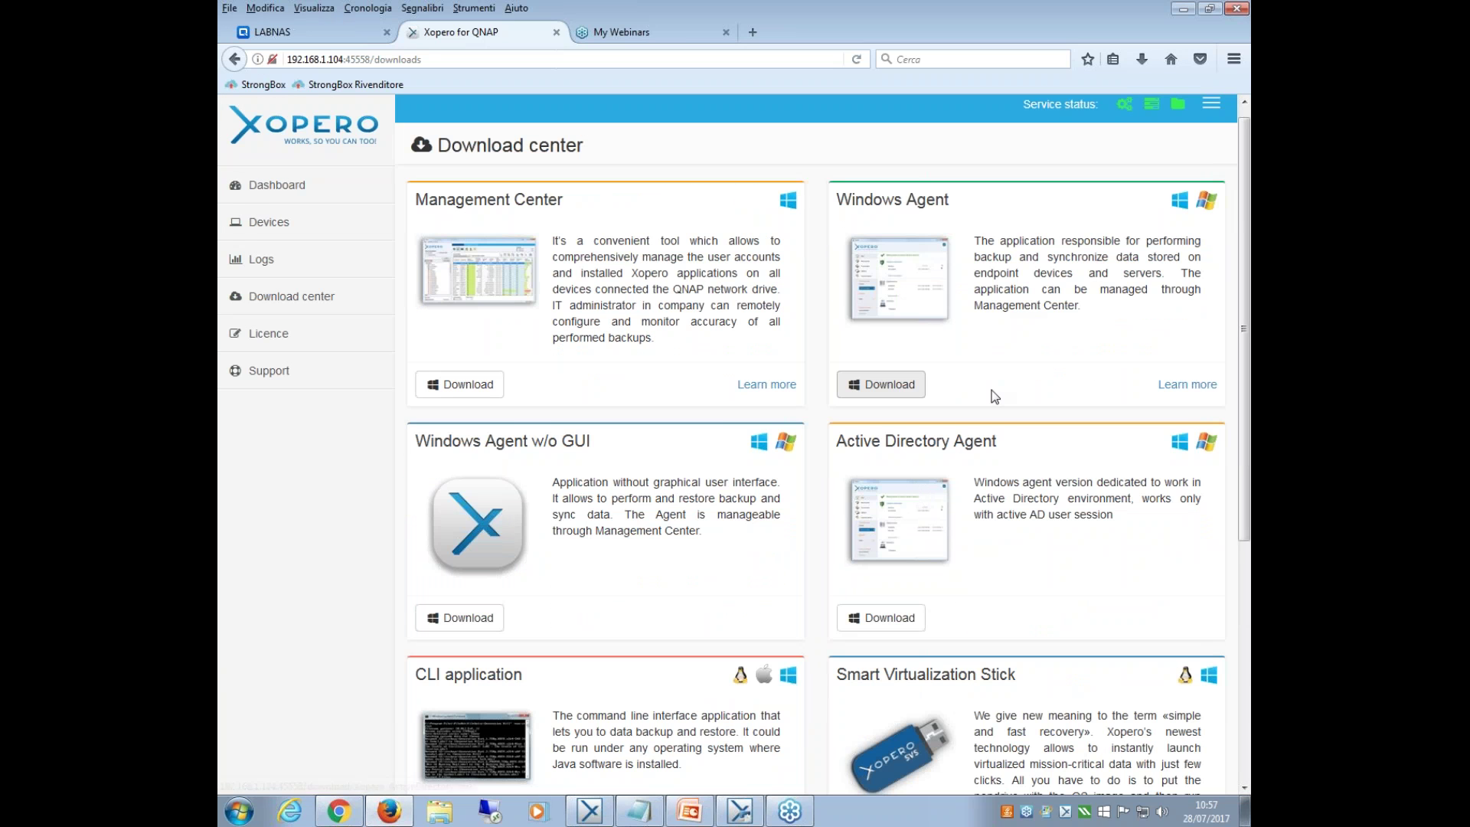
# Check the Licence page, cancel the licence file upload, and open the Devices list.
pyautogui.click(268, 339)
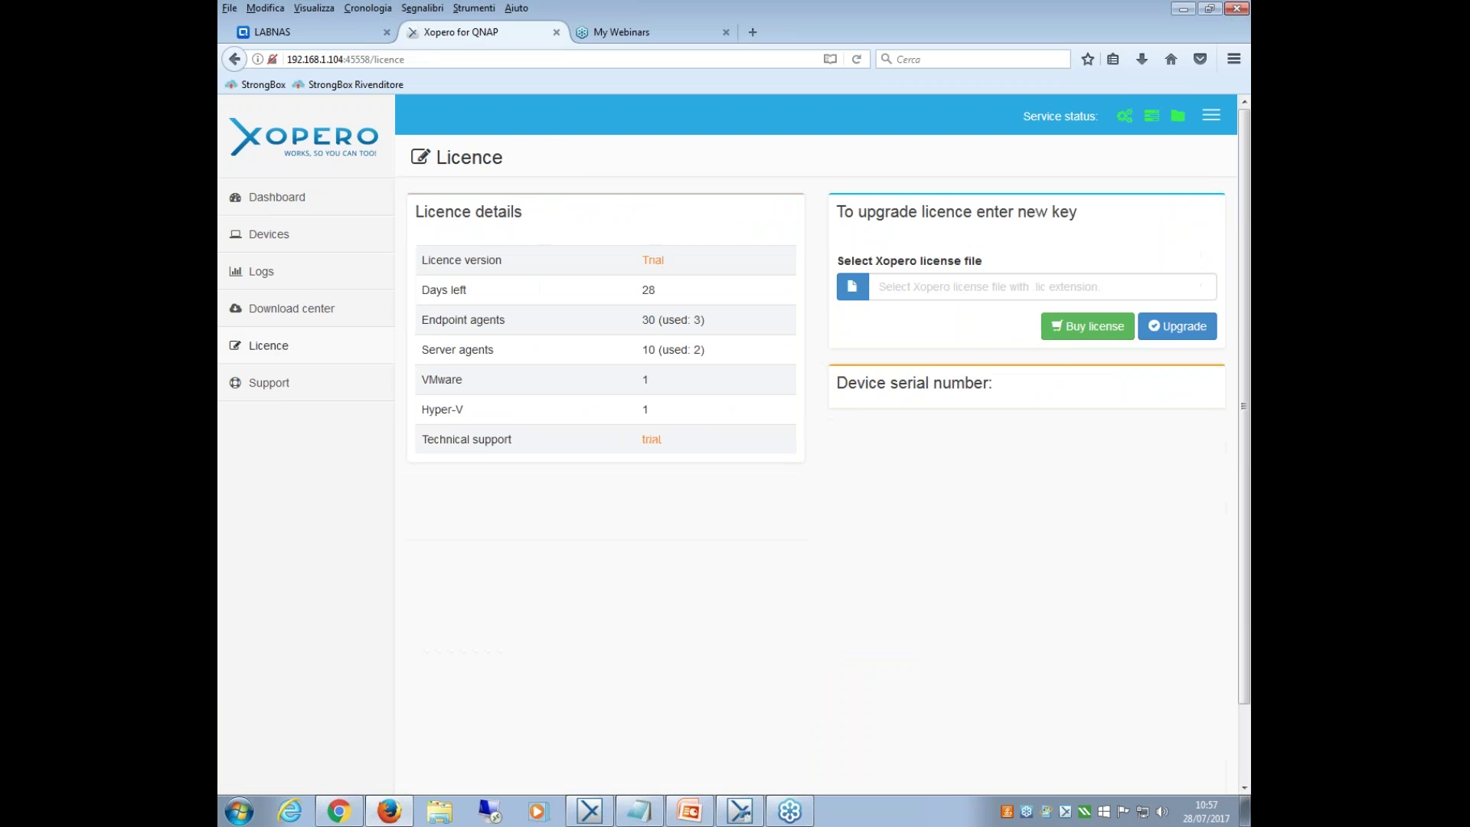
pyautogui.click(852, 286)
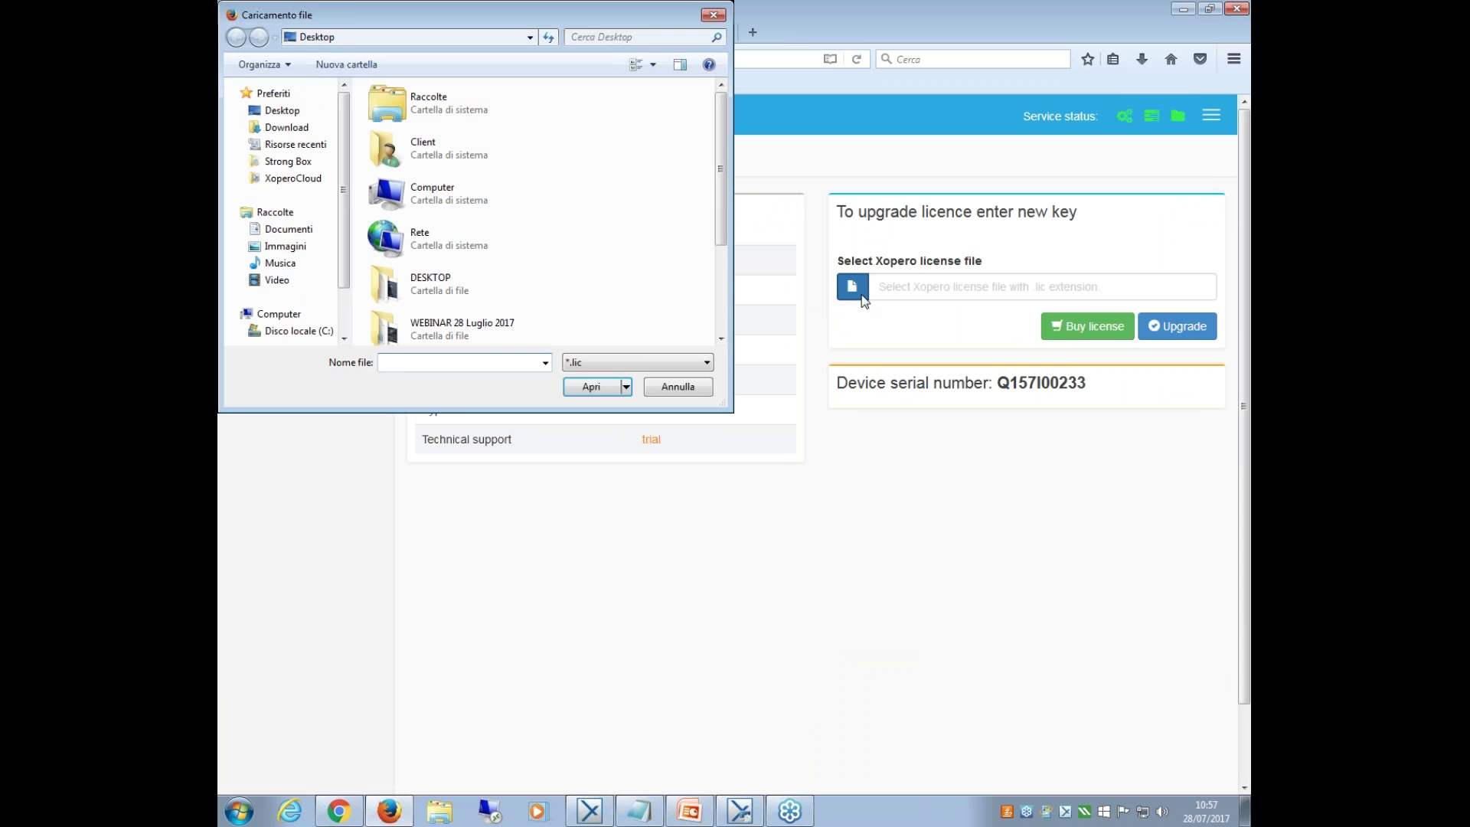
pyautogui.moveTo(721, 146); pyautogui.dragTo(708, 69)
pyautogui.click(711, 17)
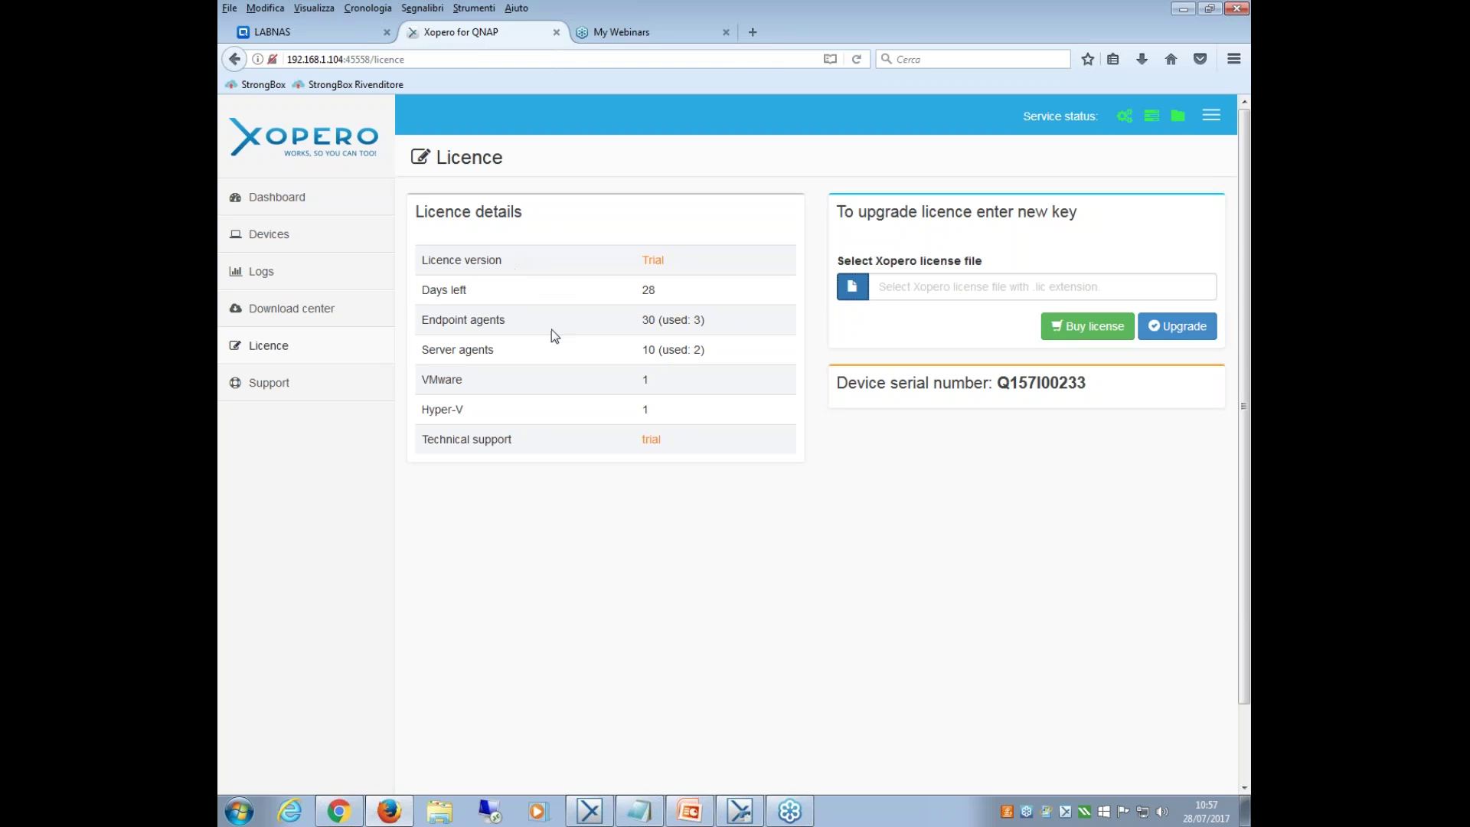
pyautogui.click(261, 271)
pyautogui.click(276, 244)
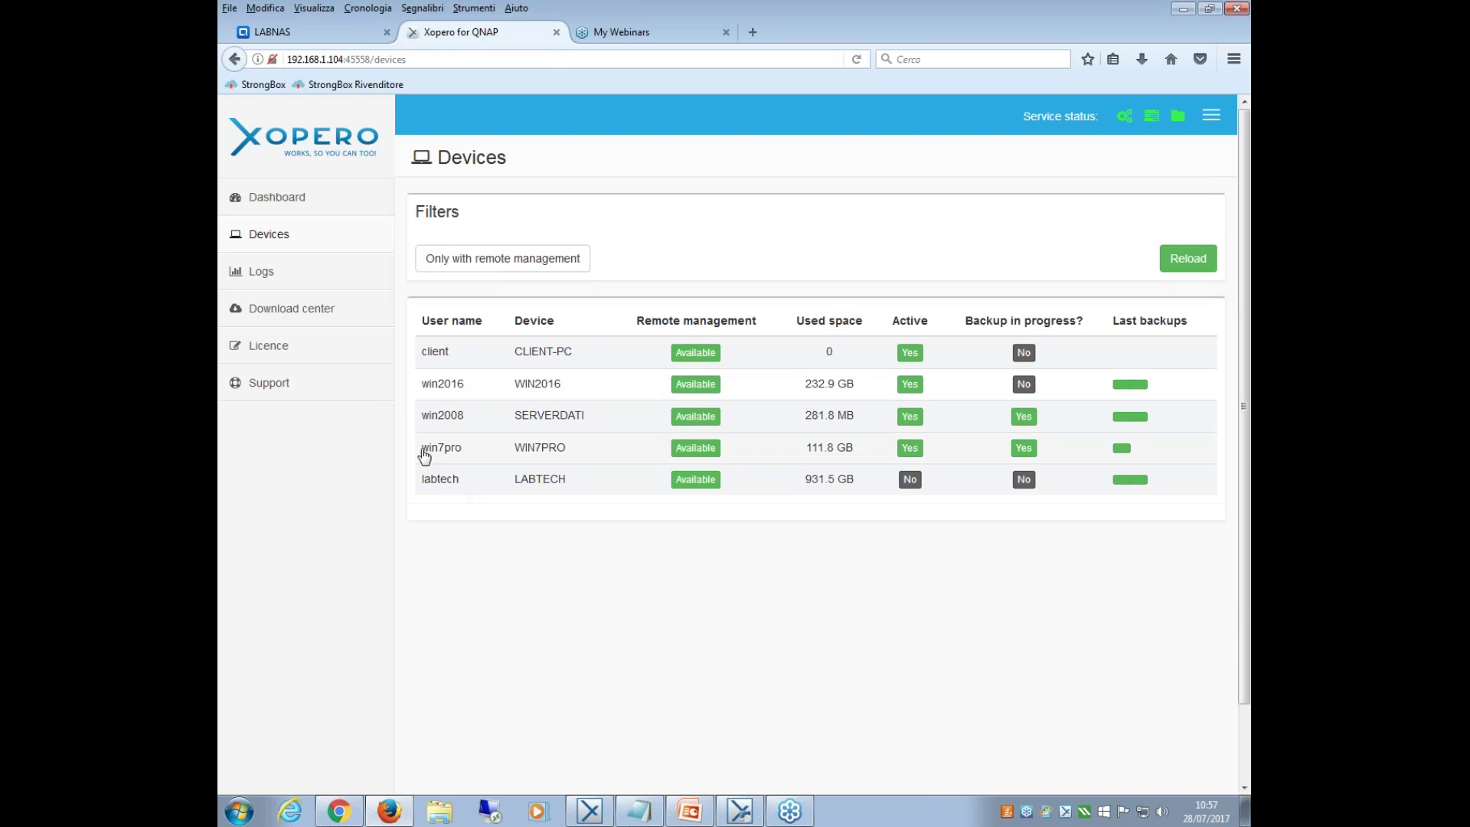
# Filter the backup logs to Success entries, scroll through them, then minimize the browser.
pyautogui.click(282, 273)
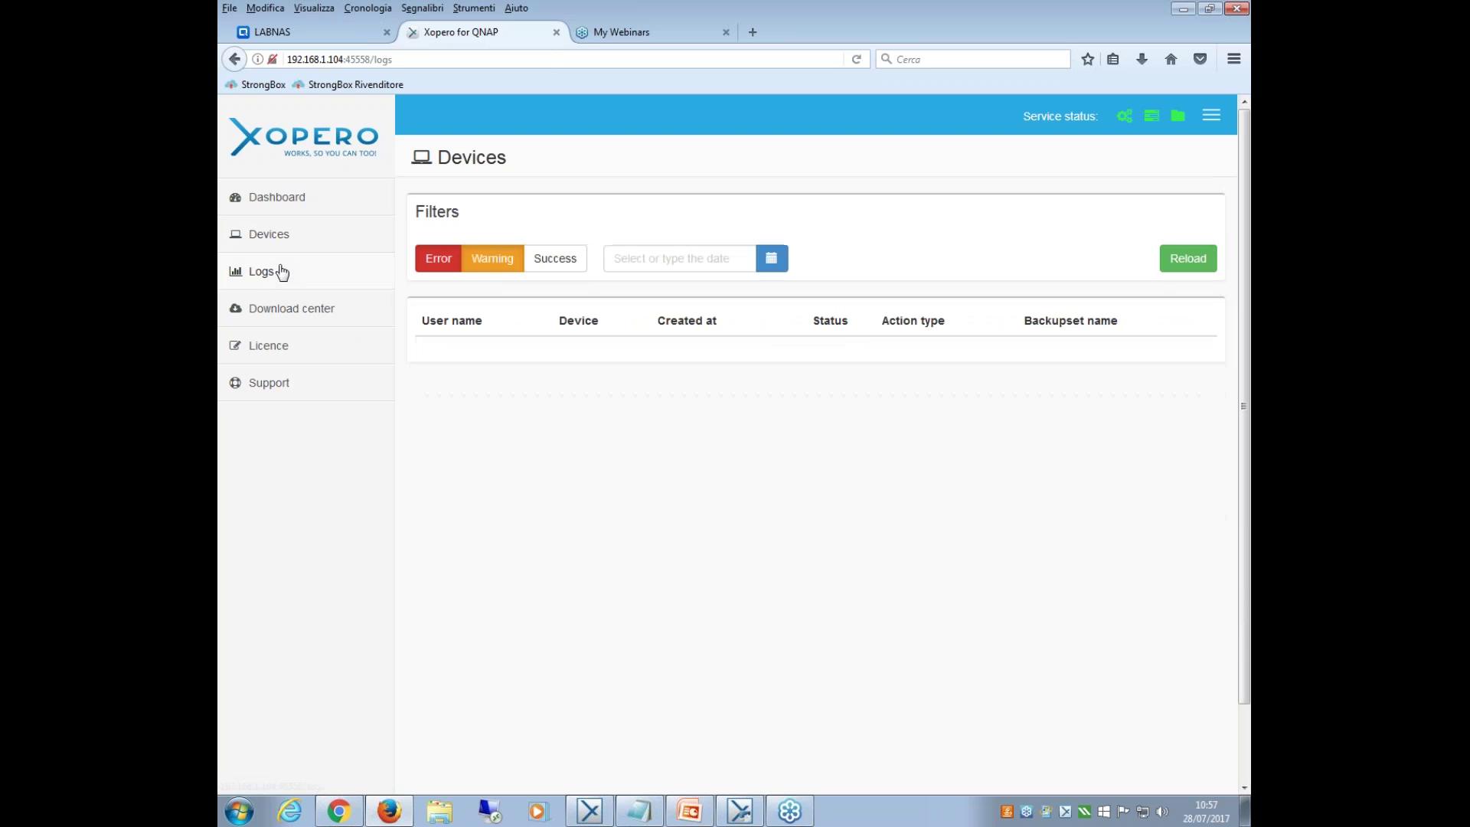
pyautogui.click(567, 260)
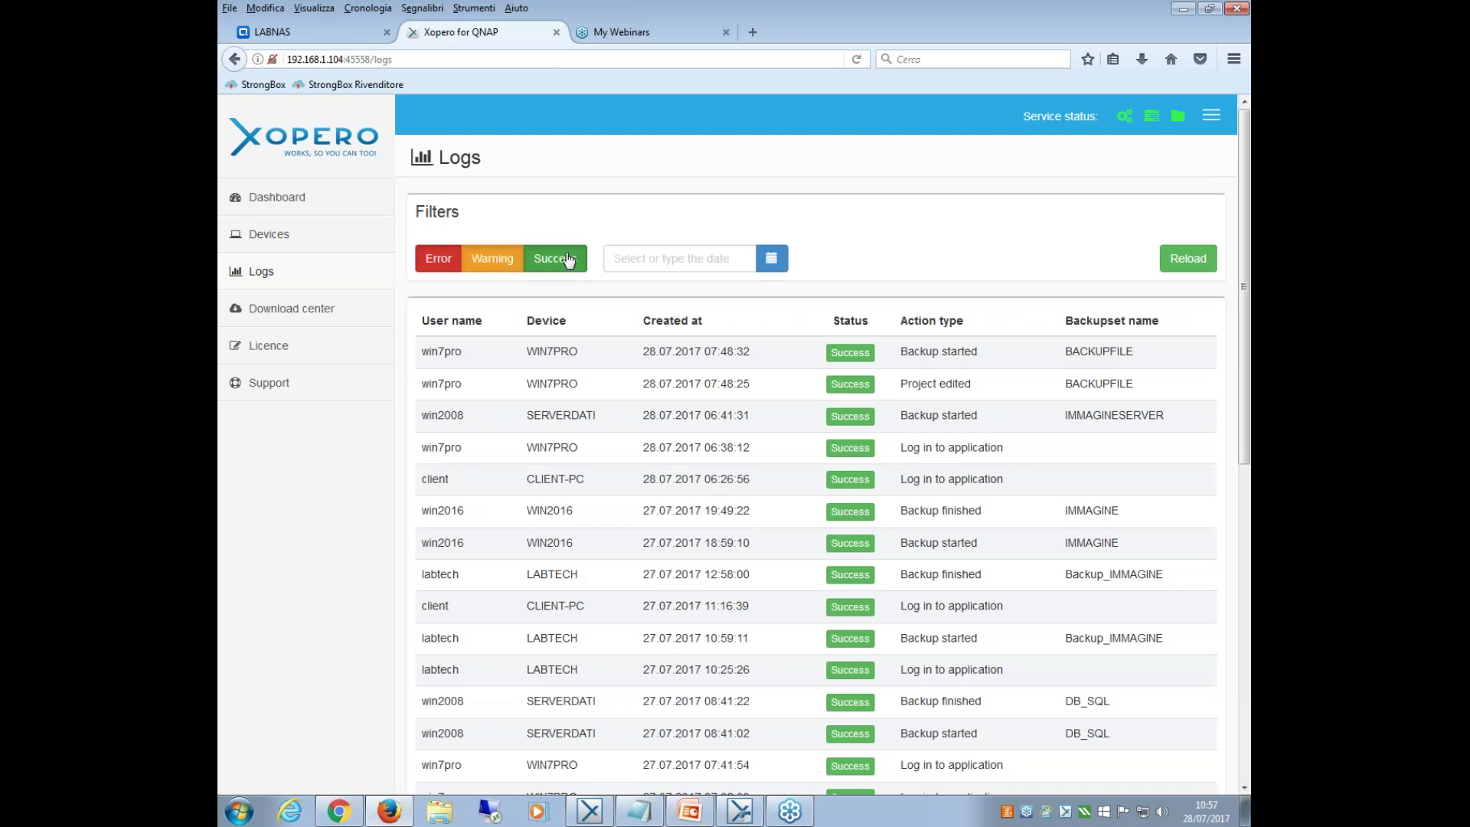
pyautogui.scroll(-8, 863, 572)
pyautogui.scroll(4, 866, 570)
pyautogui.scroll(4, 866, 570)
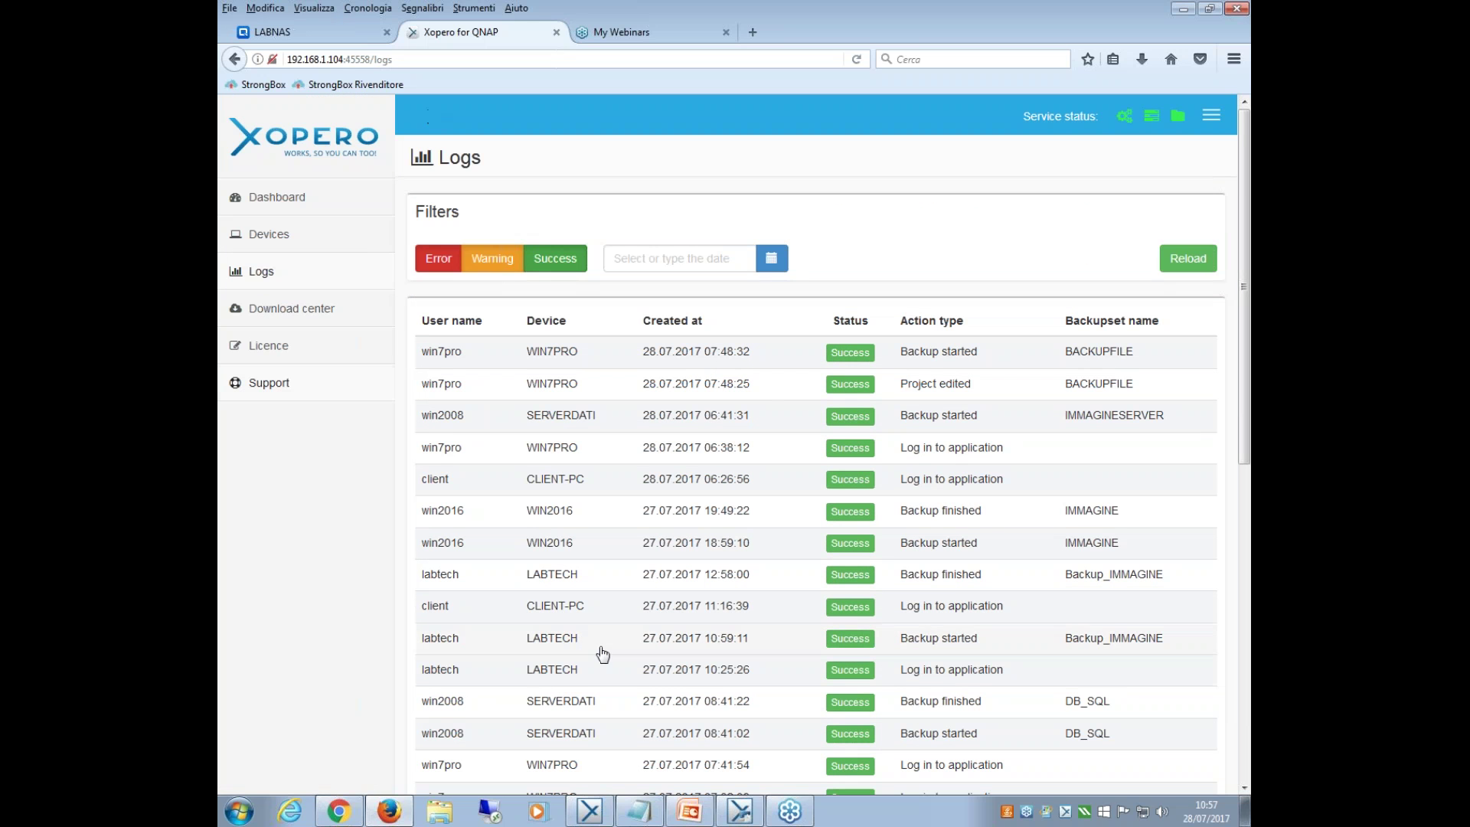
pyautogui.click(1183, 10)
# Restore the Xopero Management Center window from the taskbar, centre it, and open Dispositivi.
pyautogui.rightClick(727, 812)
pyautogui.click(726, 813)
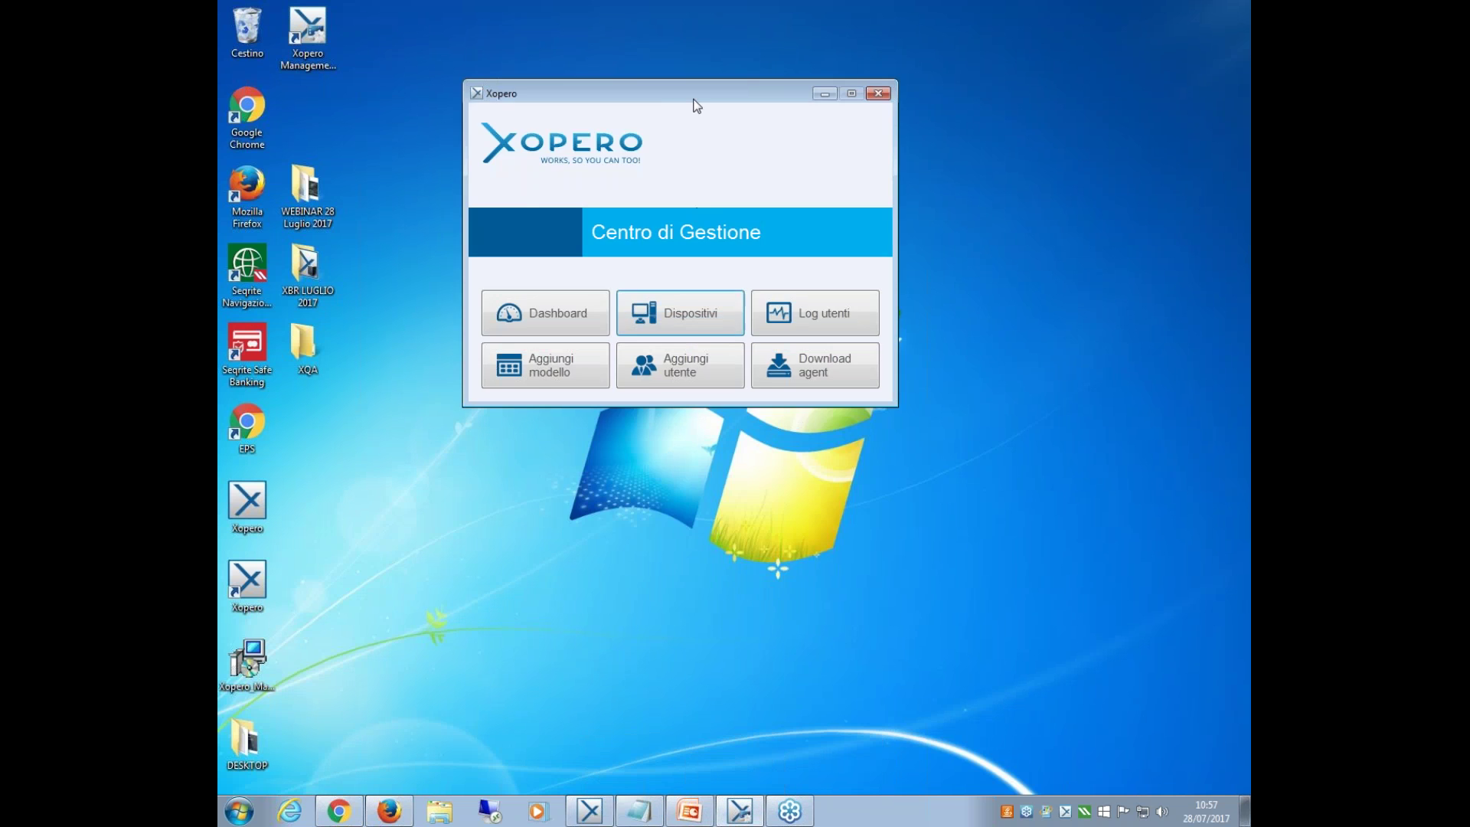
pyautogui.moveTo(697, 106); pyautogui.dragTo(749, 245)
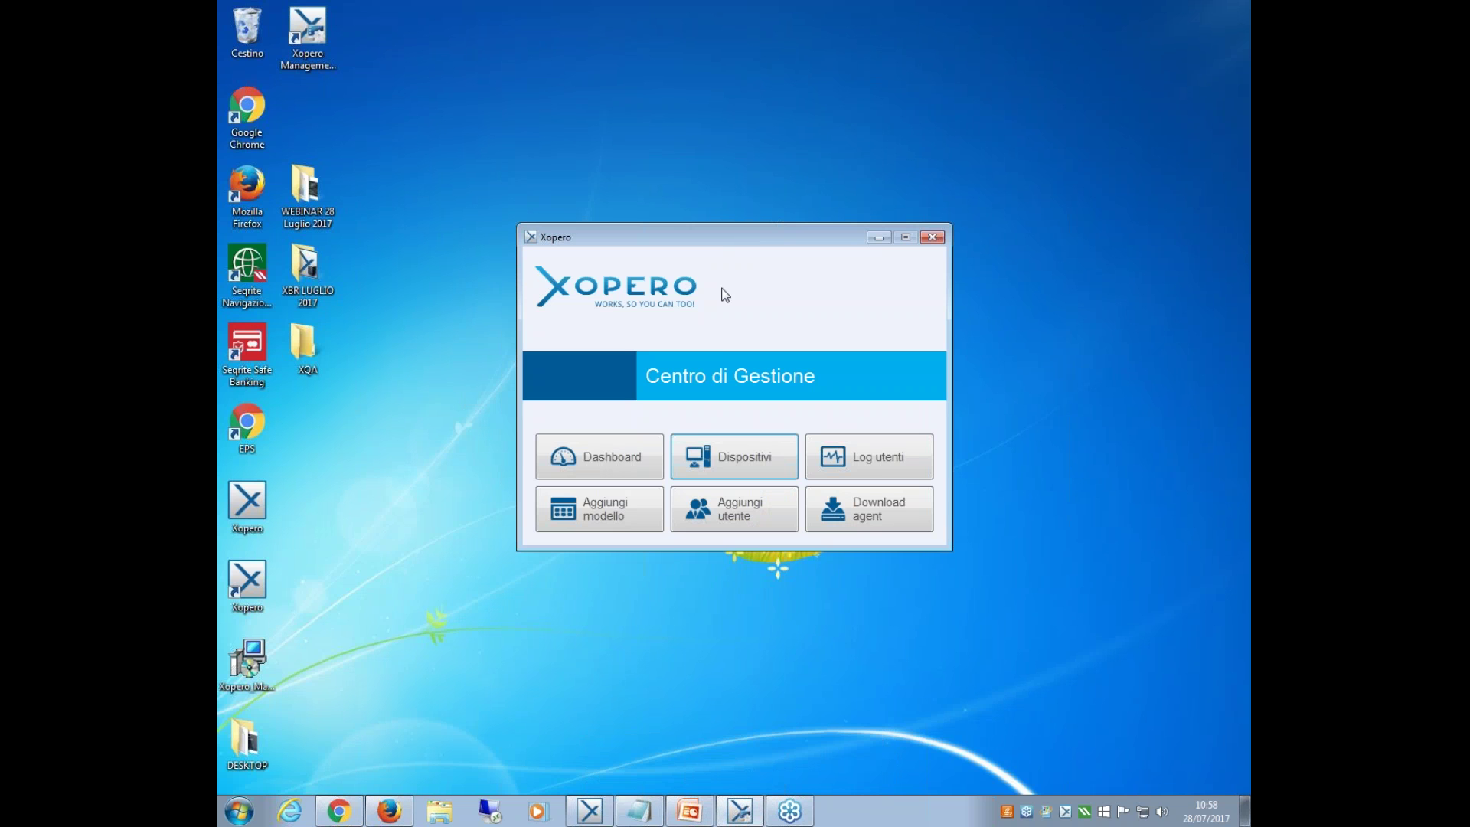
pyautogui.click(741, 469)
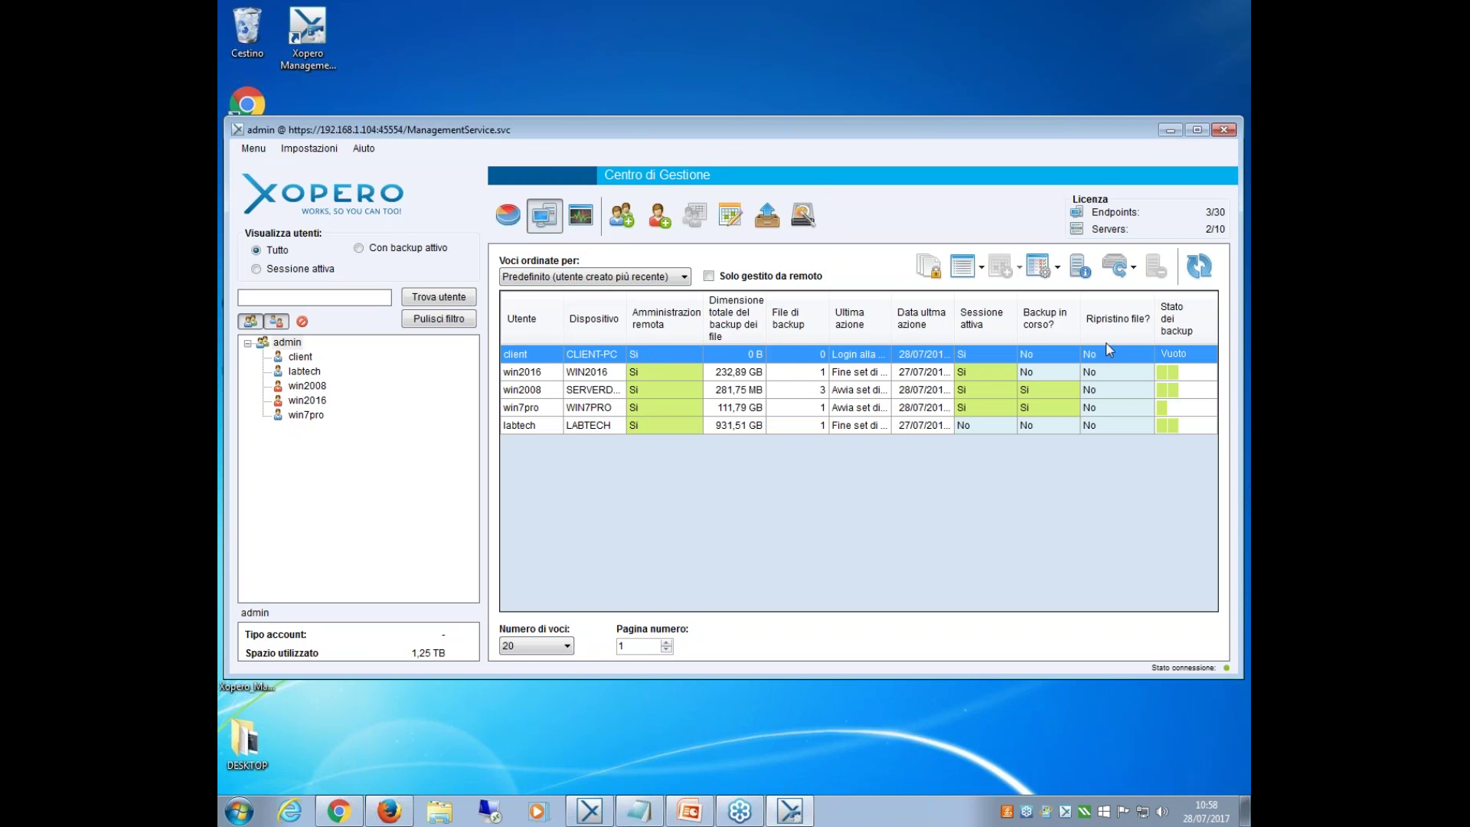
# Select the win2016 row, holding 232,89 GB, in the devices table.
pyautogui.click(536, 373)
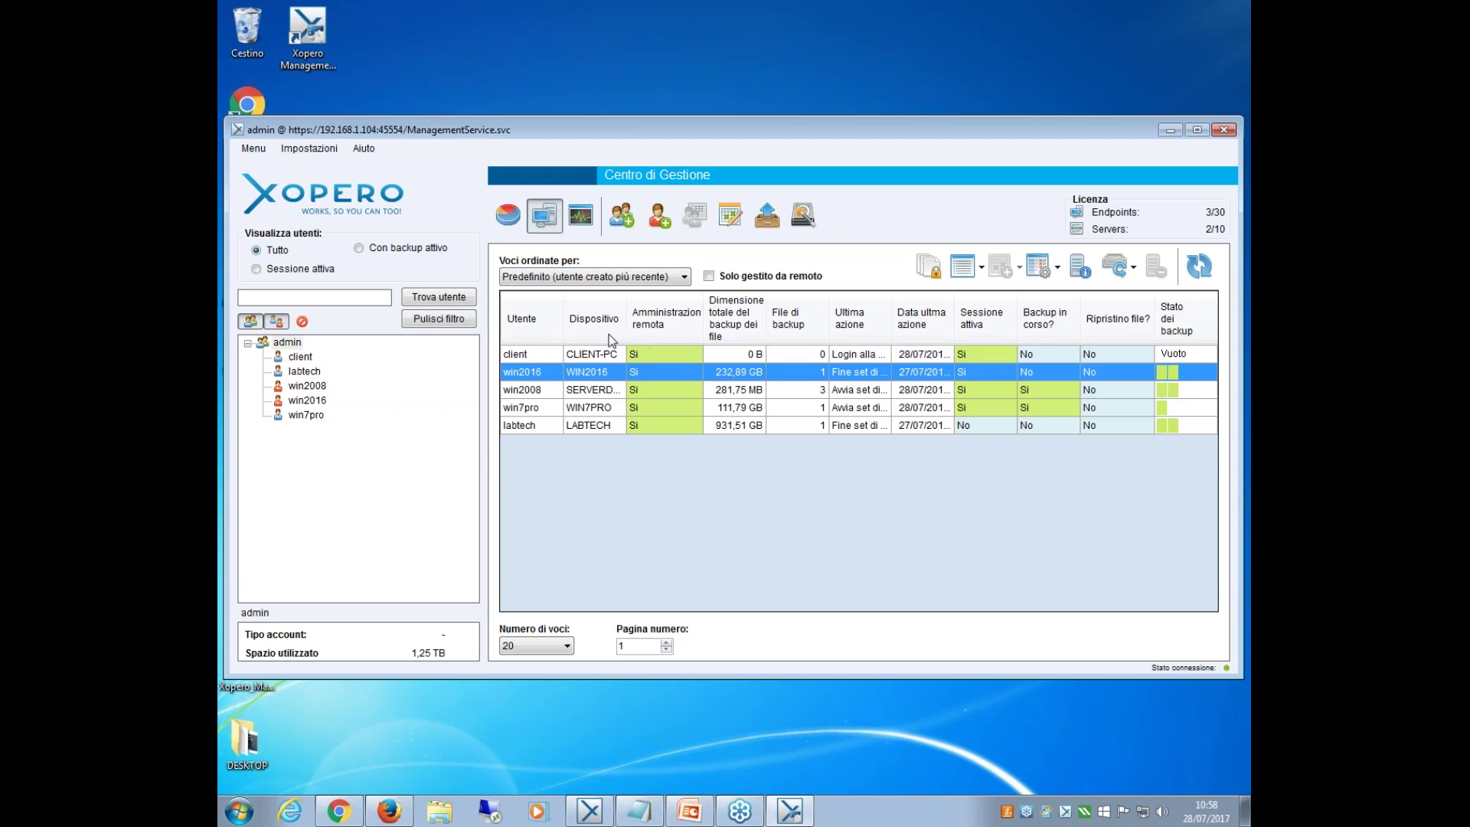
# Open the Aggiungi utente form and try a custom encryption key, reverting to the default.
pyautogui.click(666, 225)
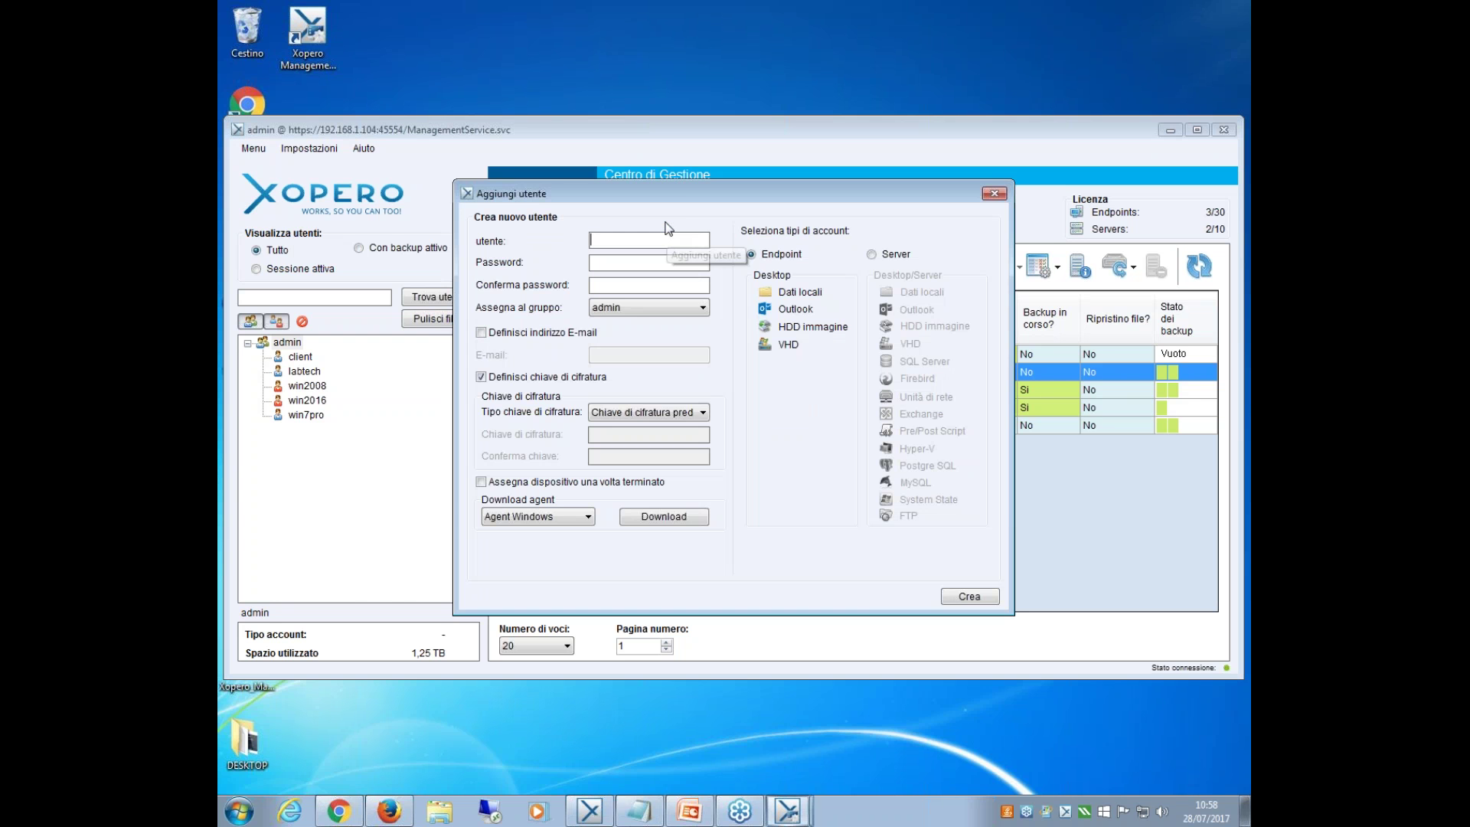
pyautogui.moveTo(680, 203); pyautogui.dragTo(660, 318)
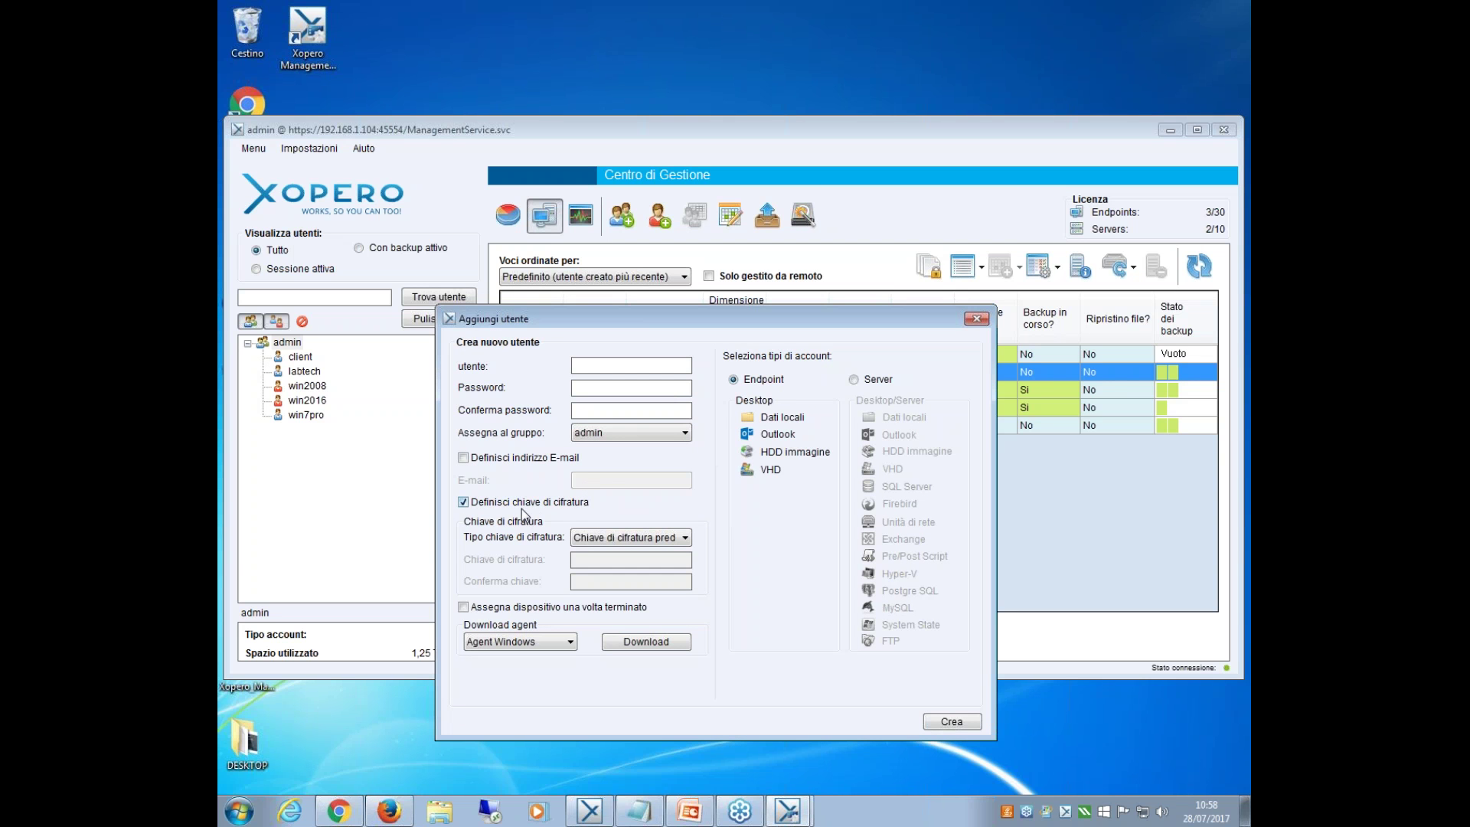
pyautogui.click(684, 537)
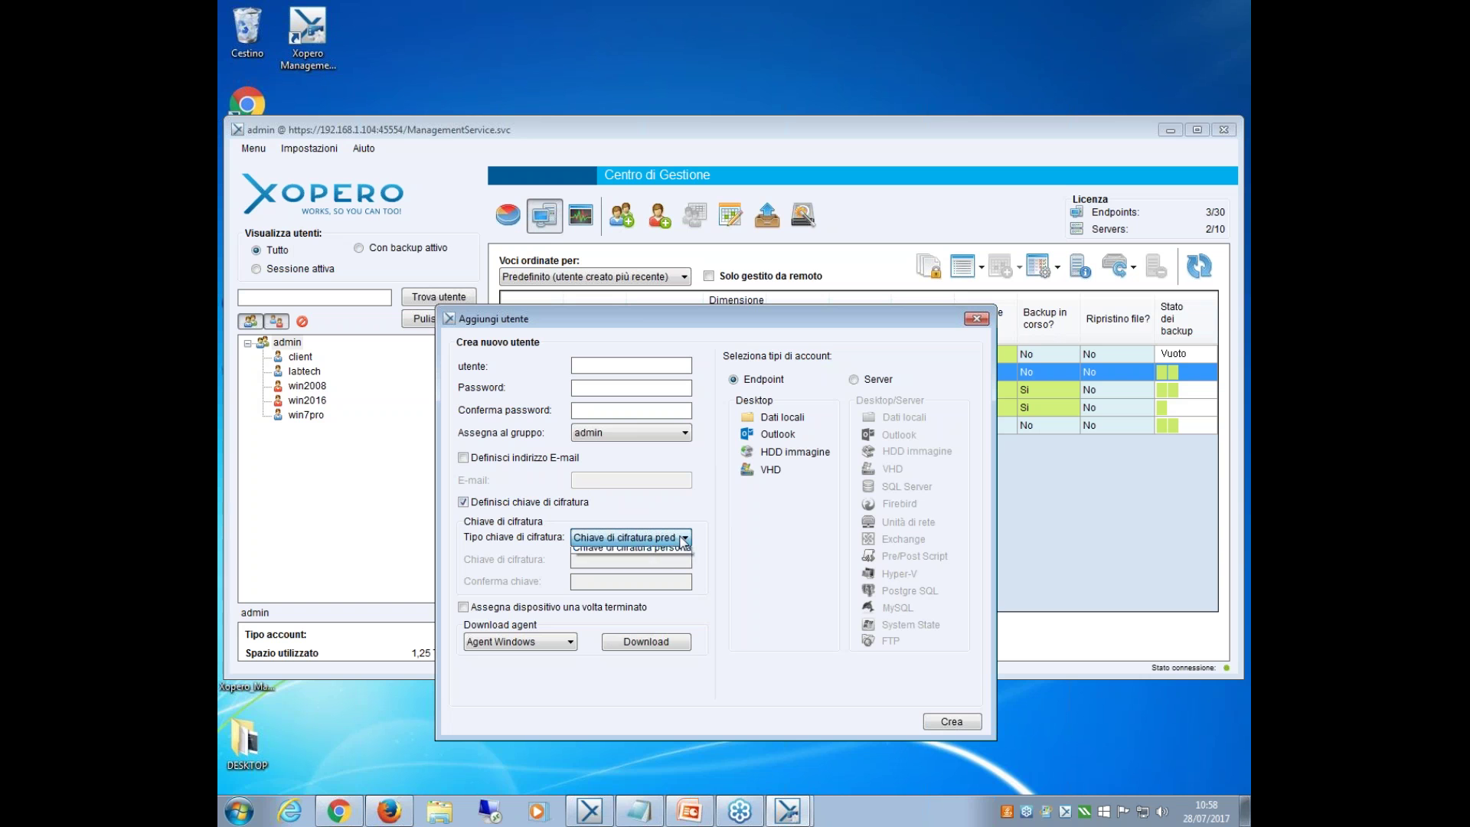
pyautogui.click(682, 567)
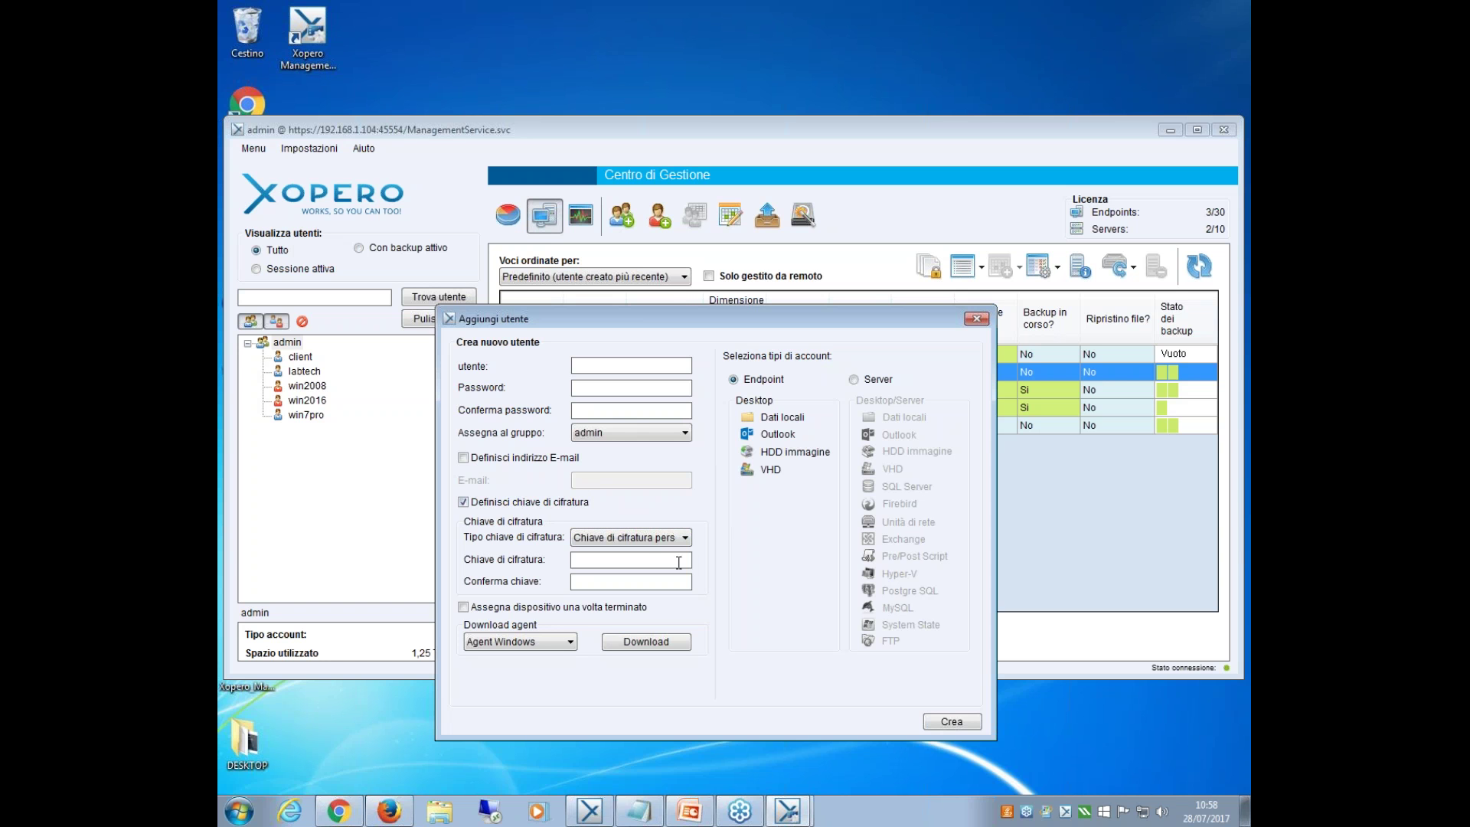
pyautogui.click(646, 541)
pyautogui.click(635, 551)
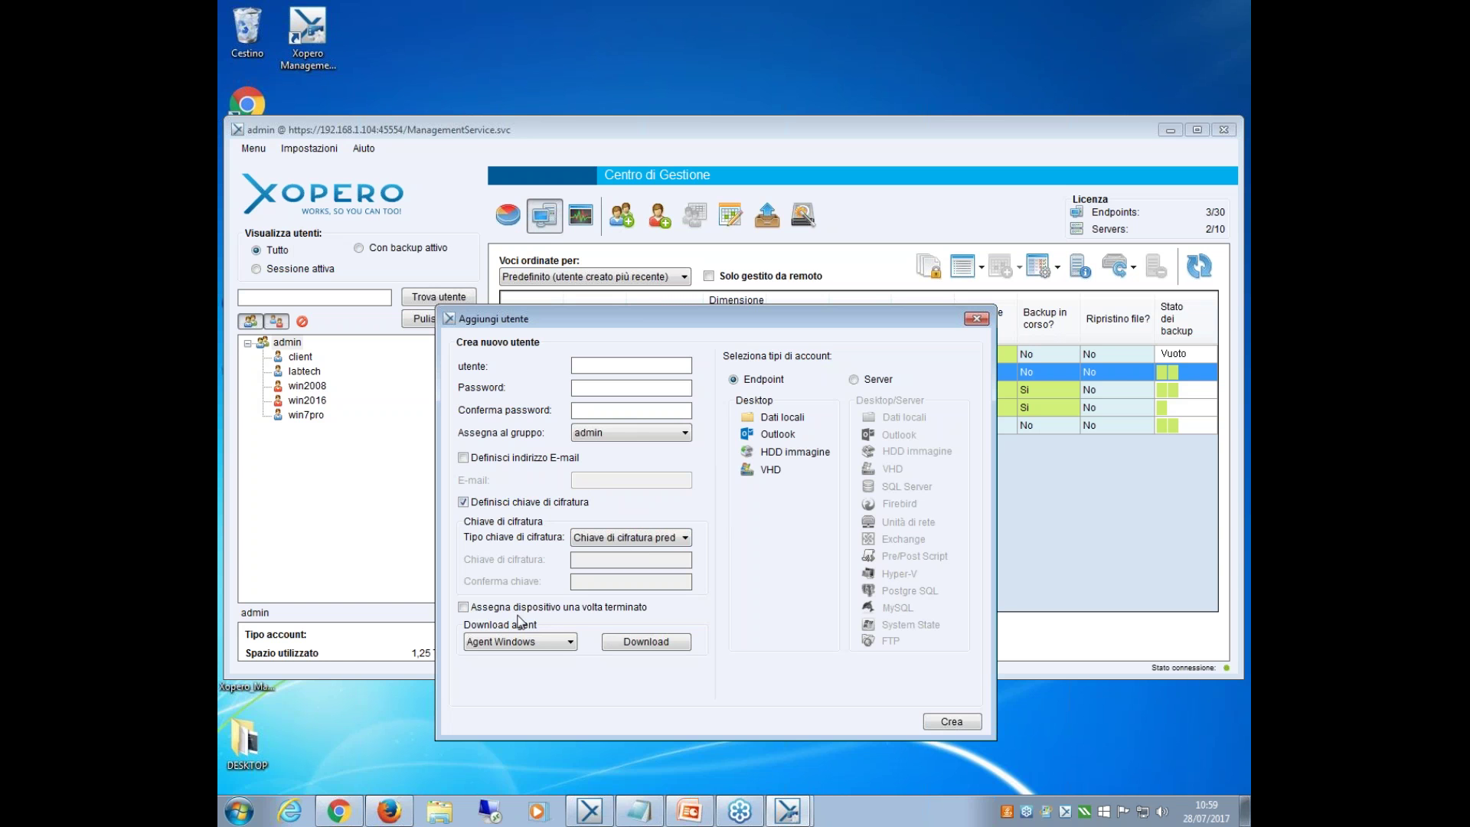
# Keep Agent Windows as the agent to download and cancel the download folder dialog.
pyautogui.click(569, 644)
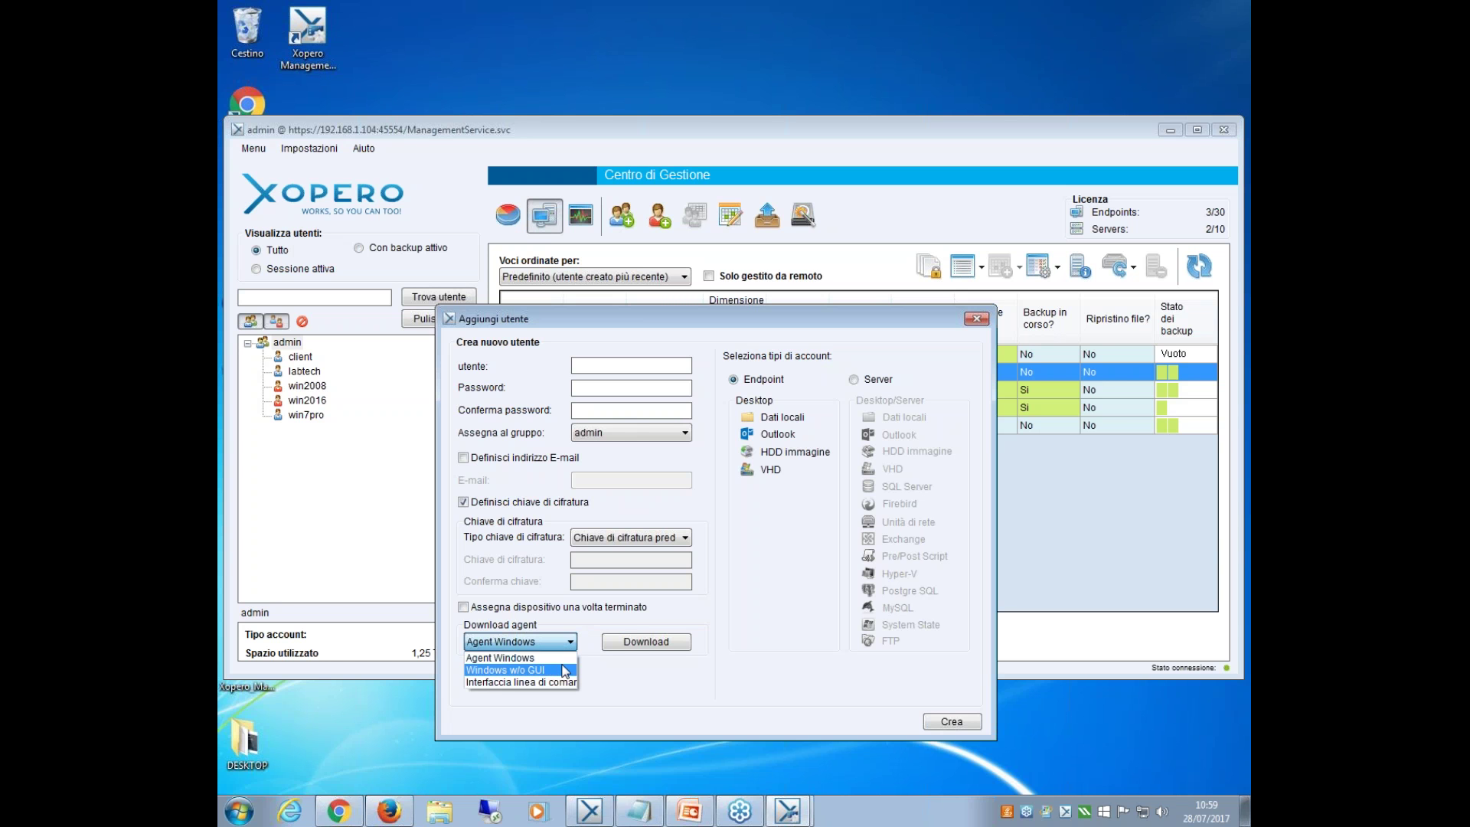
pyautogui.click(629, 643)
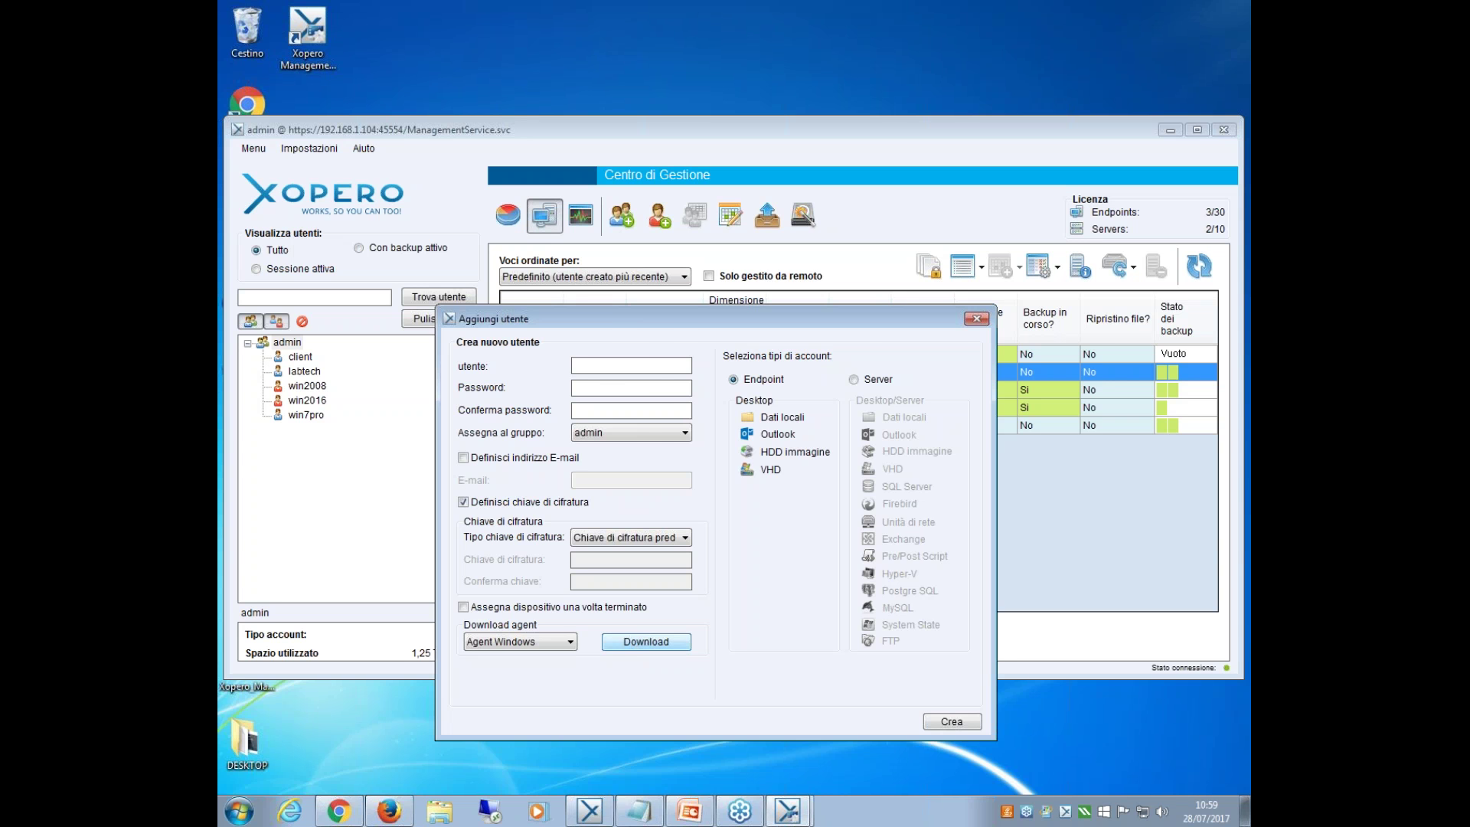
pyautogui.click(636, 644)
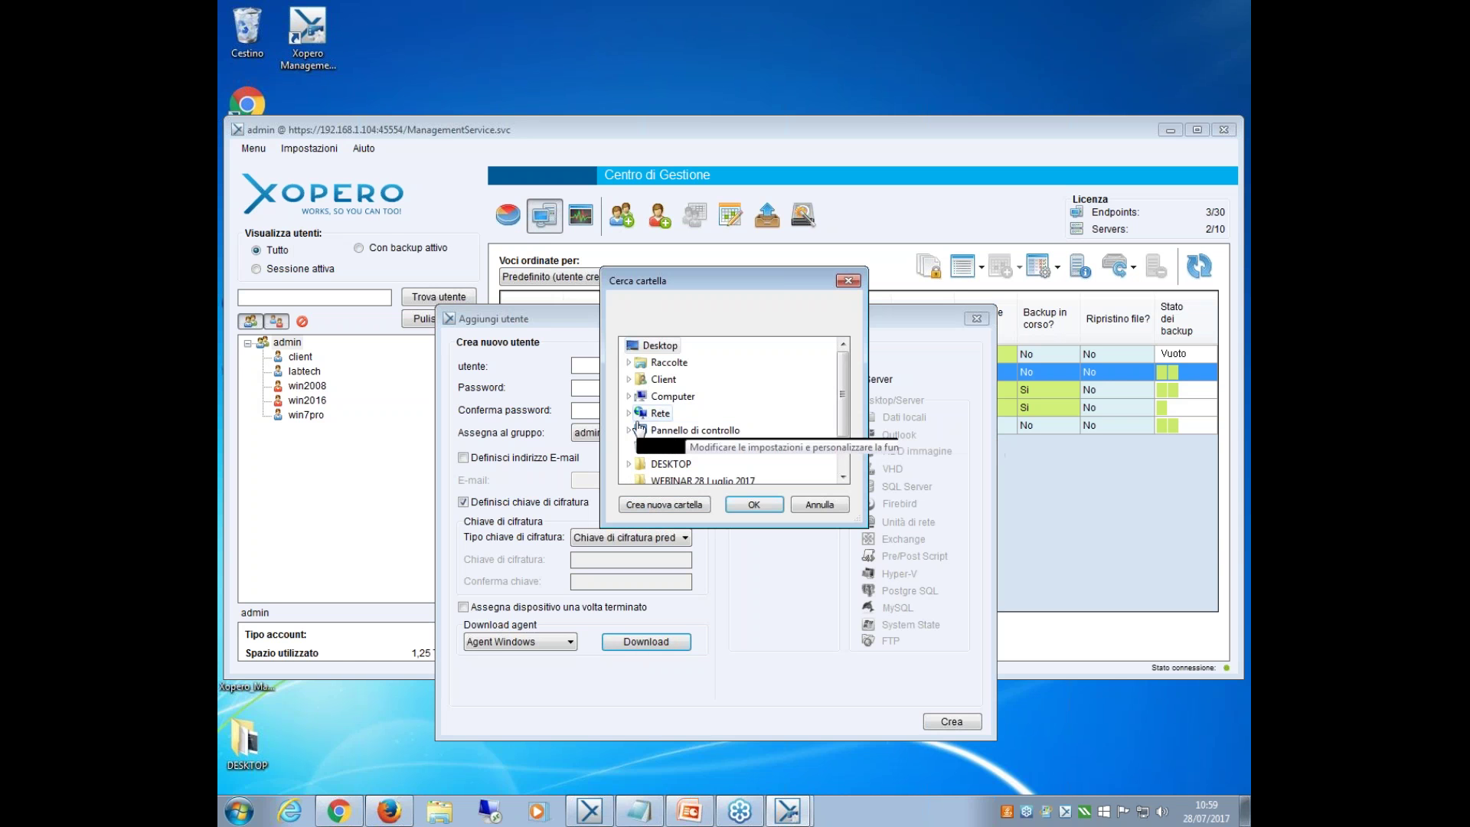
pyautogui.click(847, 280)
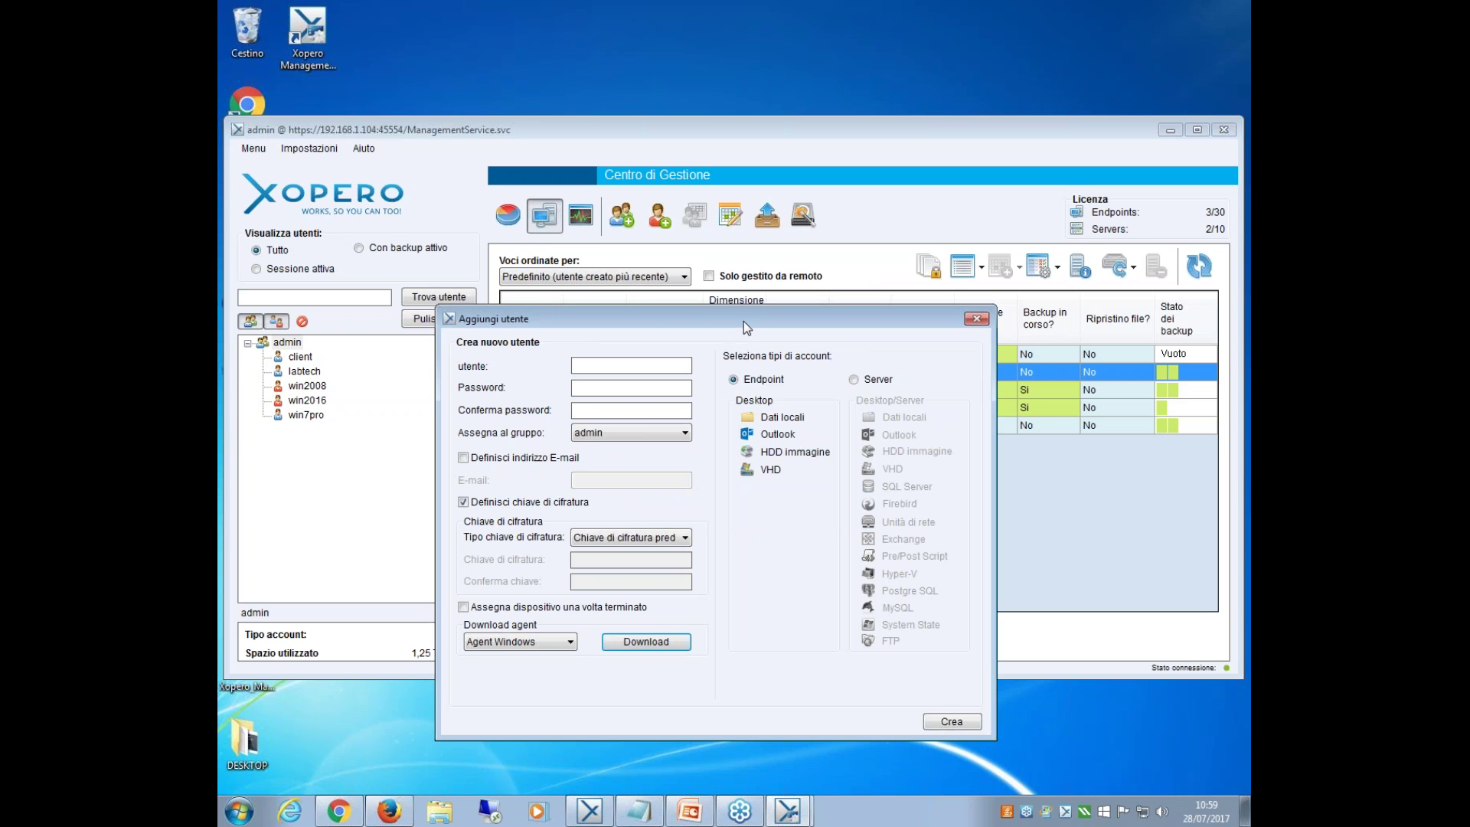
pyautogui.moveTo(742, 321); pyautogui.dragTo(797, 310)
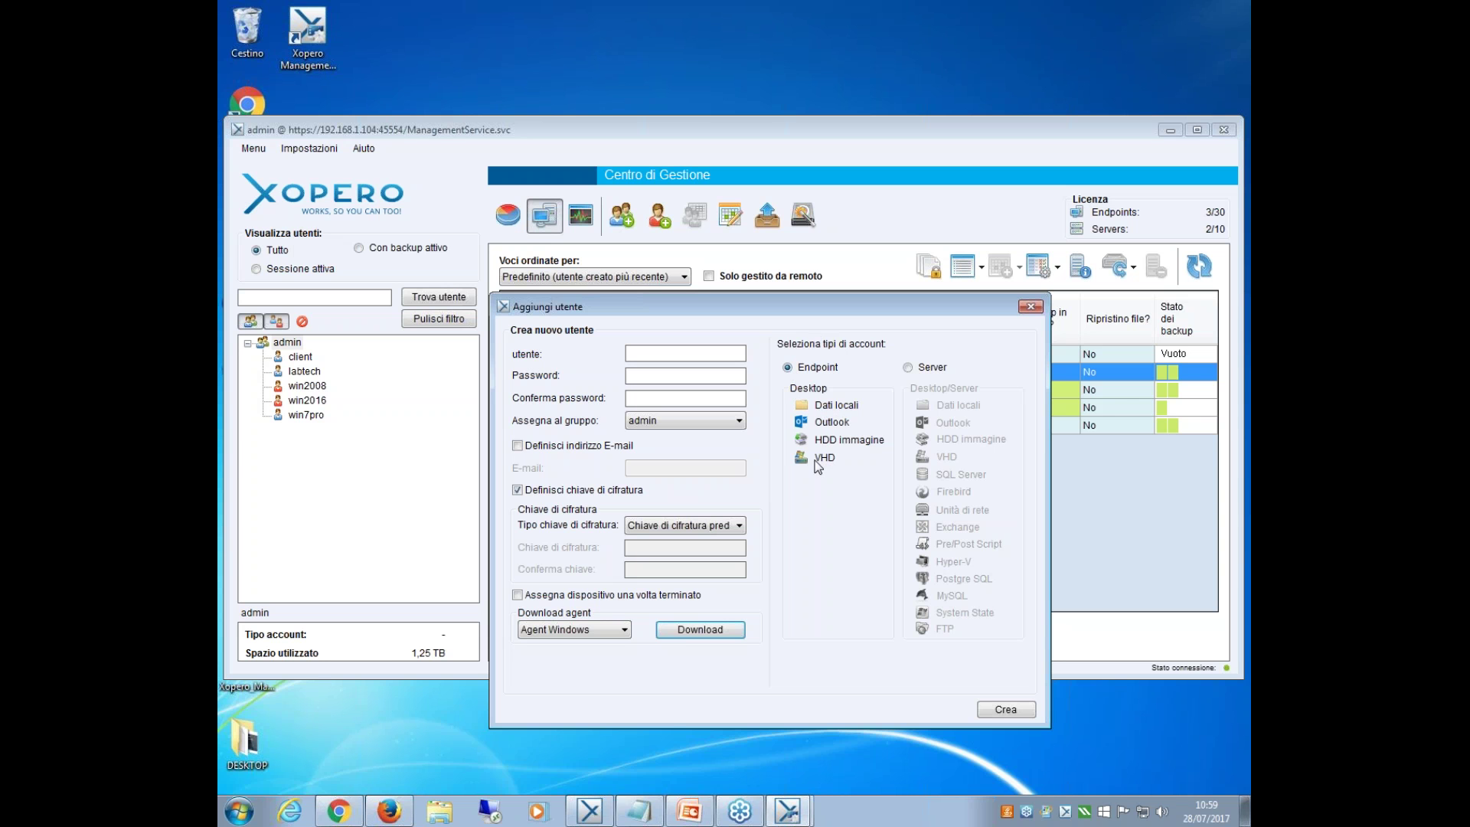
# Compare Server and Endpoint backup types, leave Endpoint selected, and close the Aggiungi utente form.
pyautogui.click(918, 374)
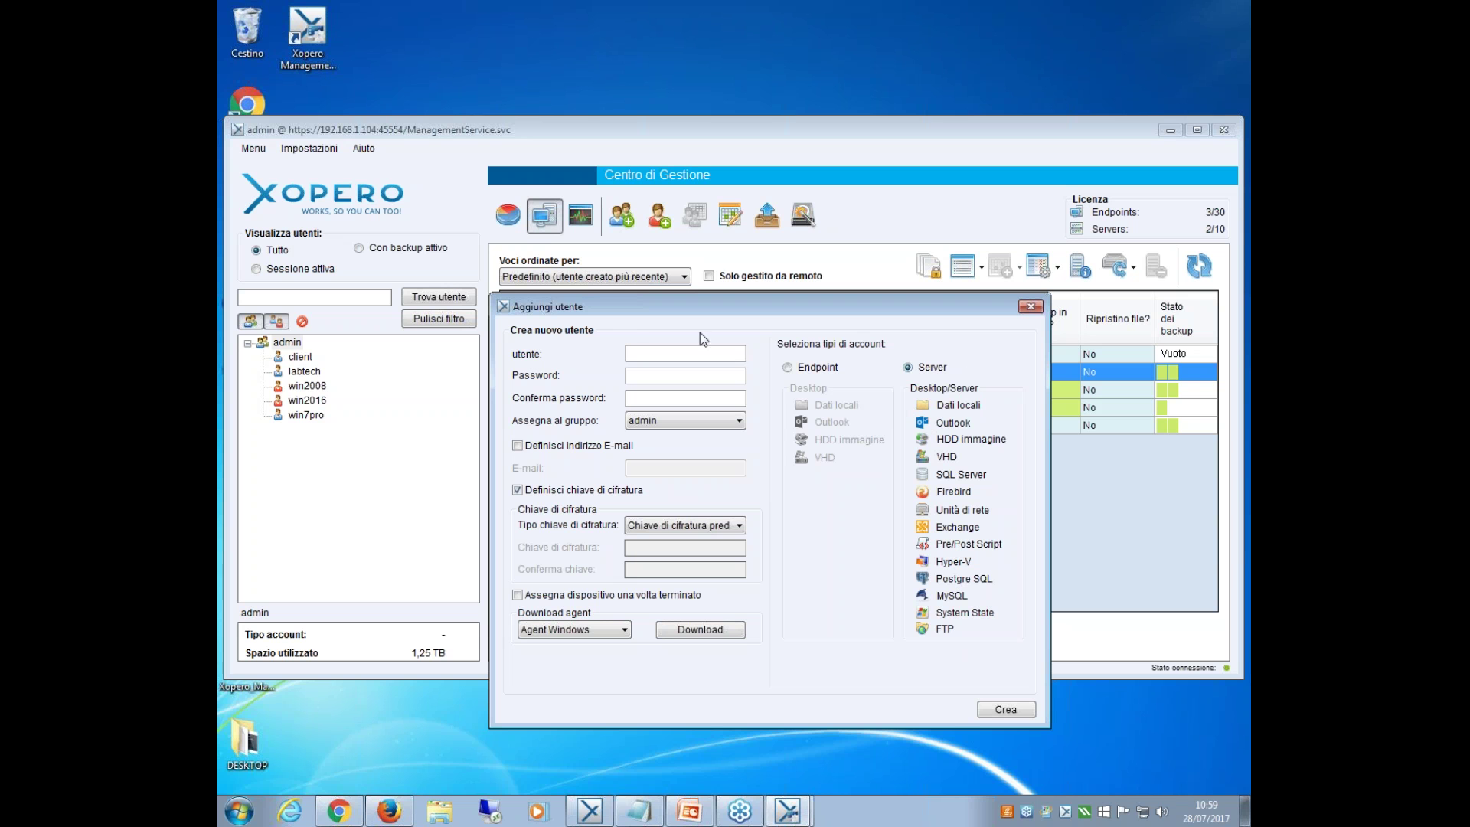
pyautogui.click(817, 372)
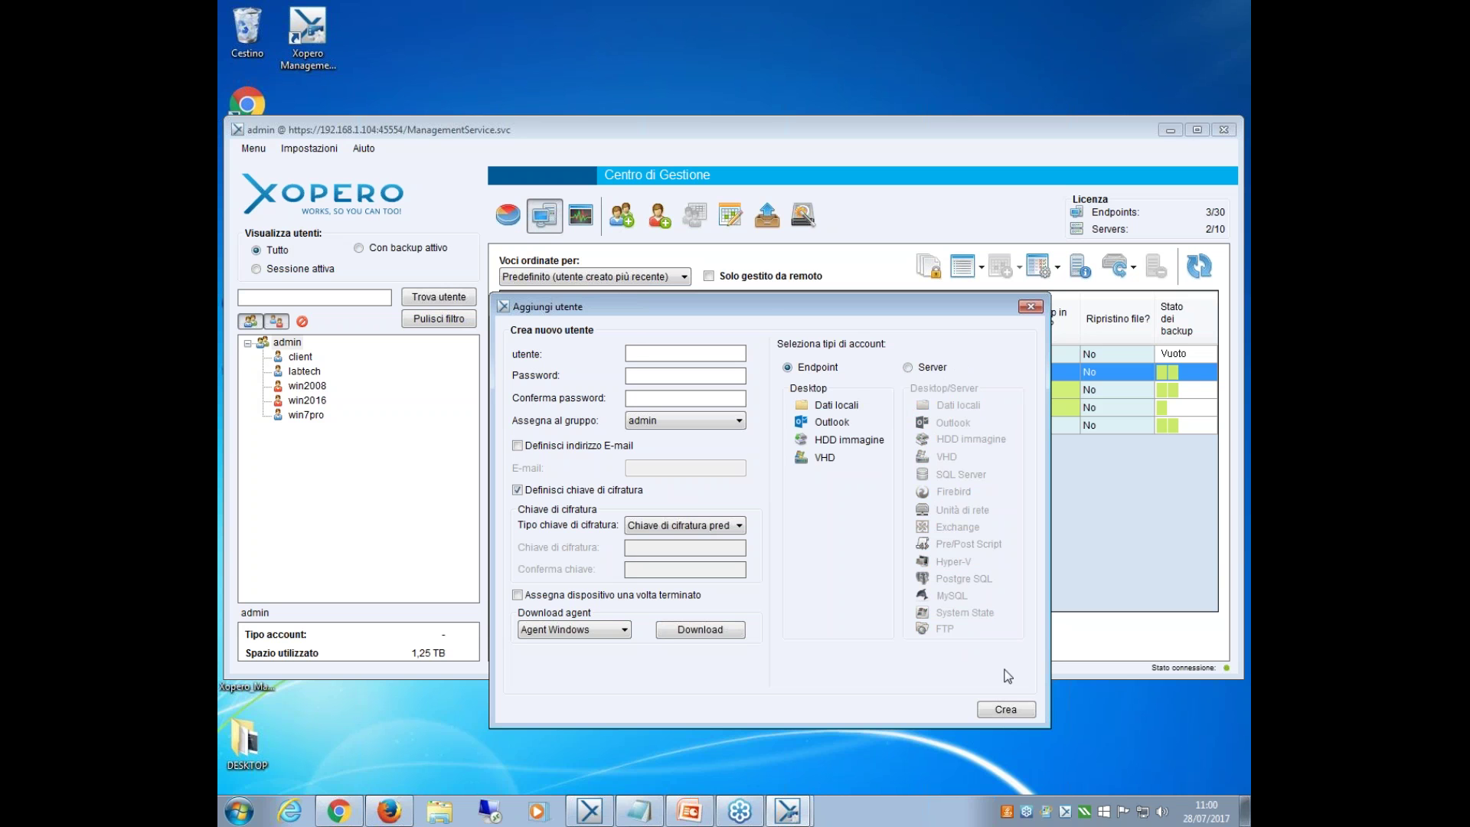
pyautogui.click(1029, 309)
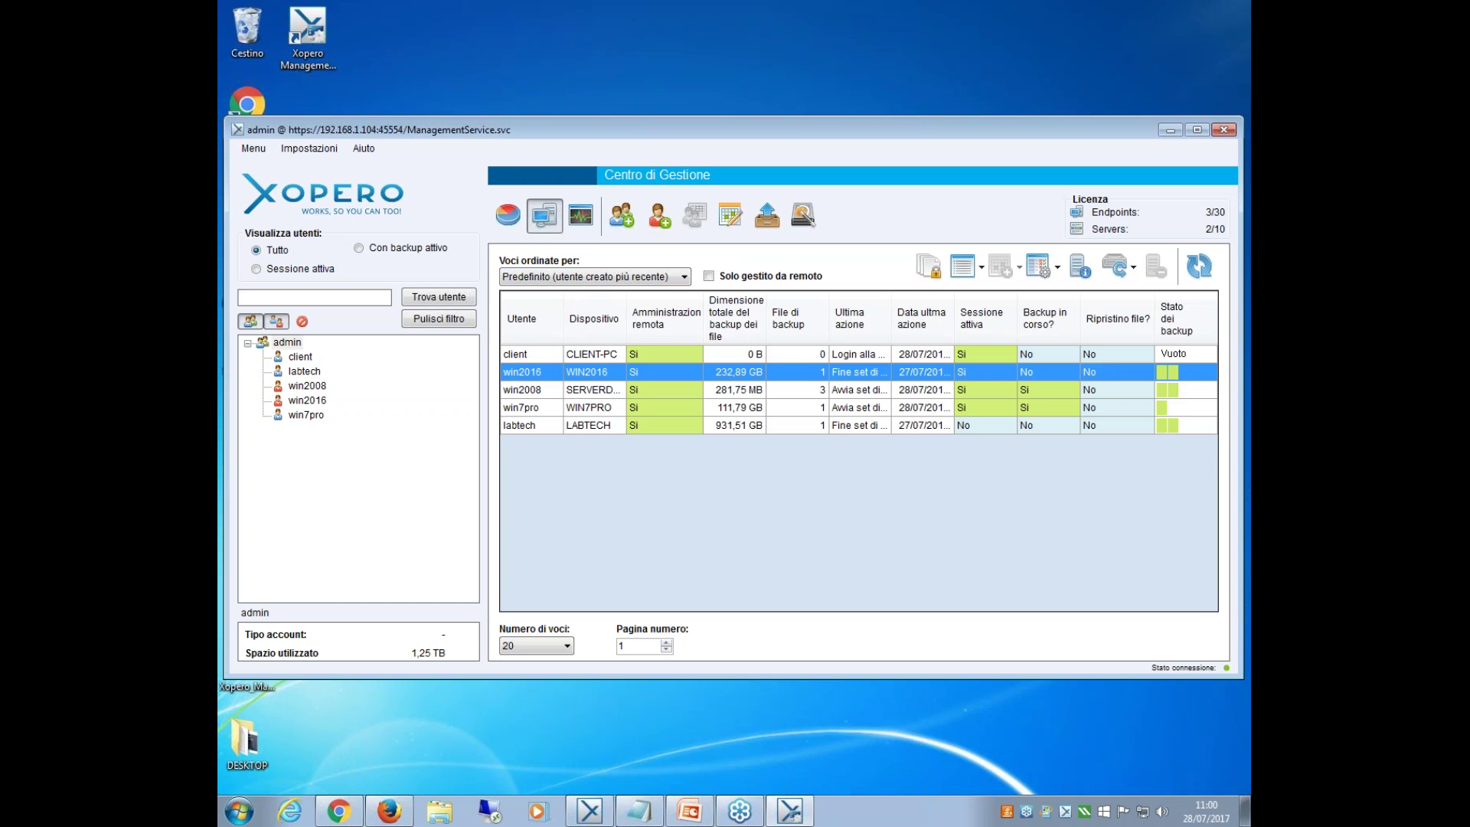
# Select the client user's CLIENT-PC row, briefly selecting win2016 before returning to it.
pyautogui.moveTo(604, 820)
pyautogui.click(653, 357)
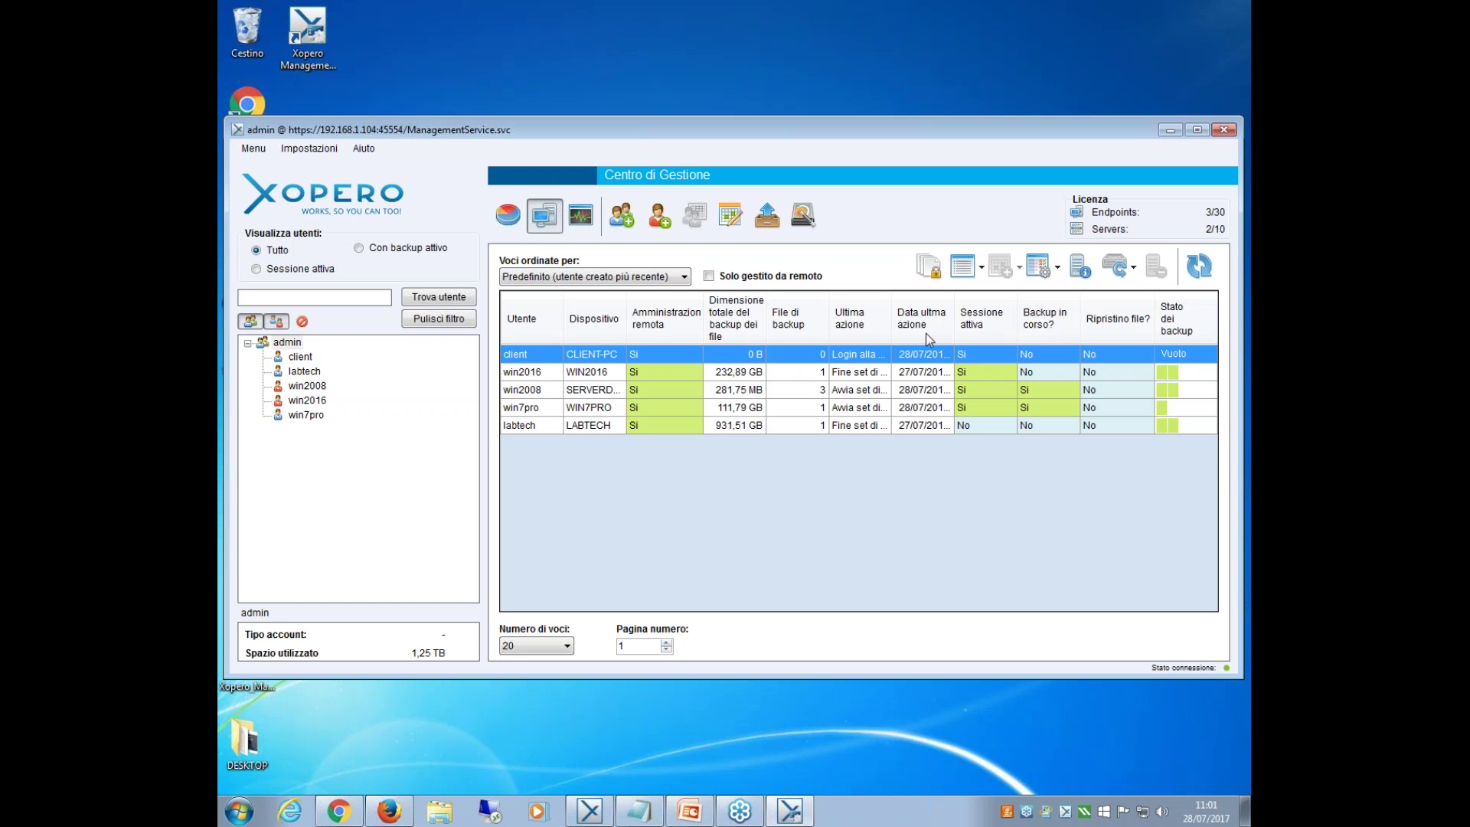
pyautogui.click(975, 378)
pyautogui.click(975, 354)
# Check CLIENT-PC's empty backup-set list, close it, and bring up win2008's action menu.
pyautogui.rightClick(713, 358)
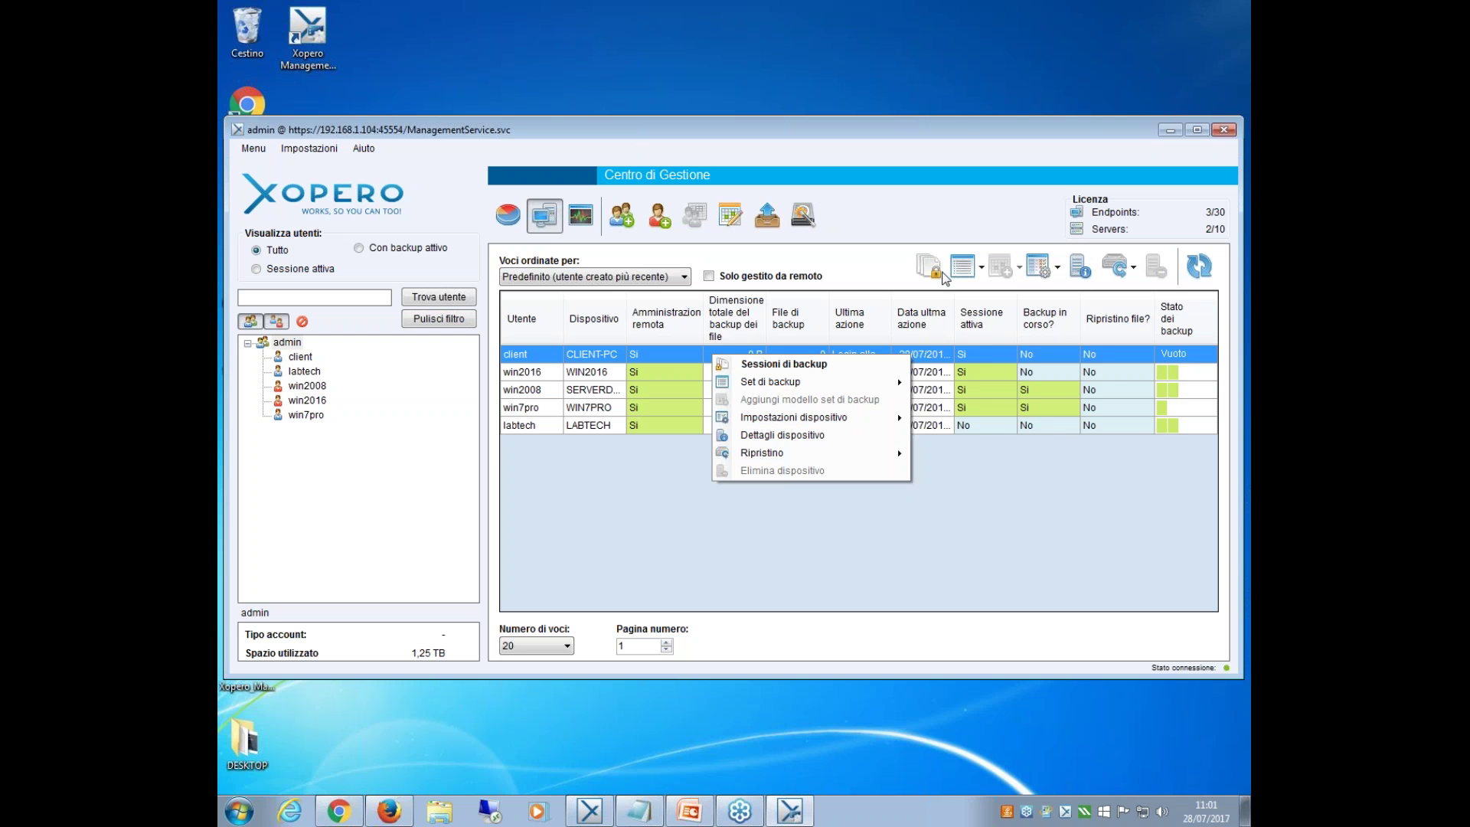
pyautogui.moveTo(840, 385)
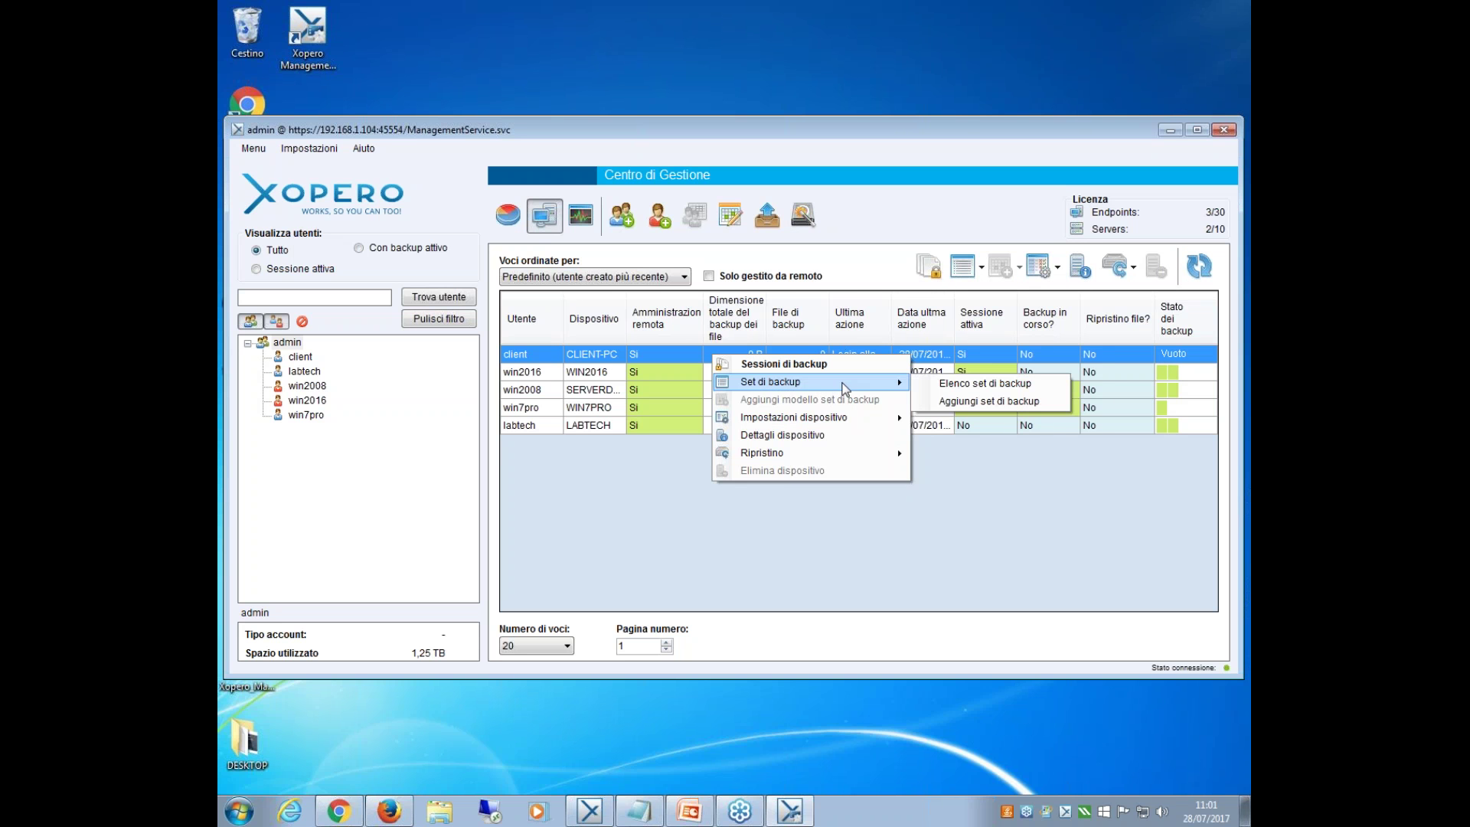
pyautogui.click(963, 385)
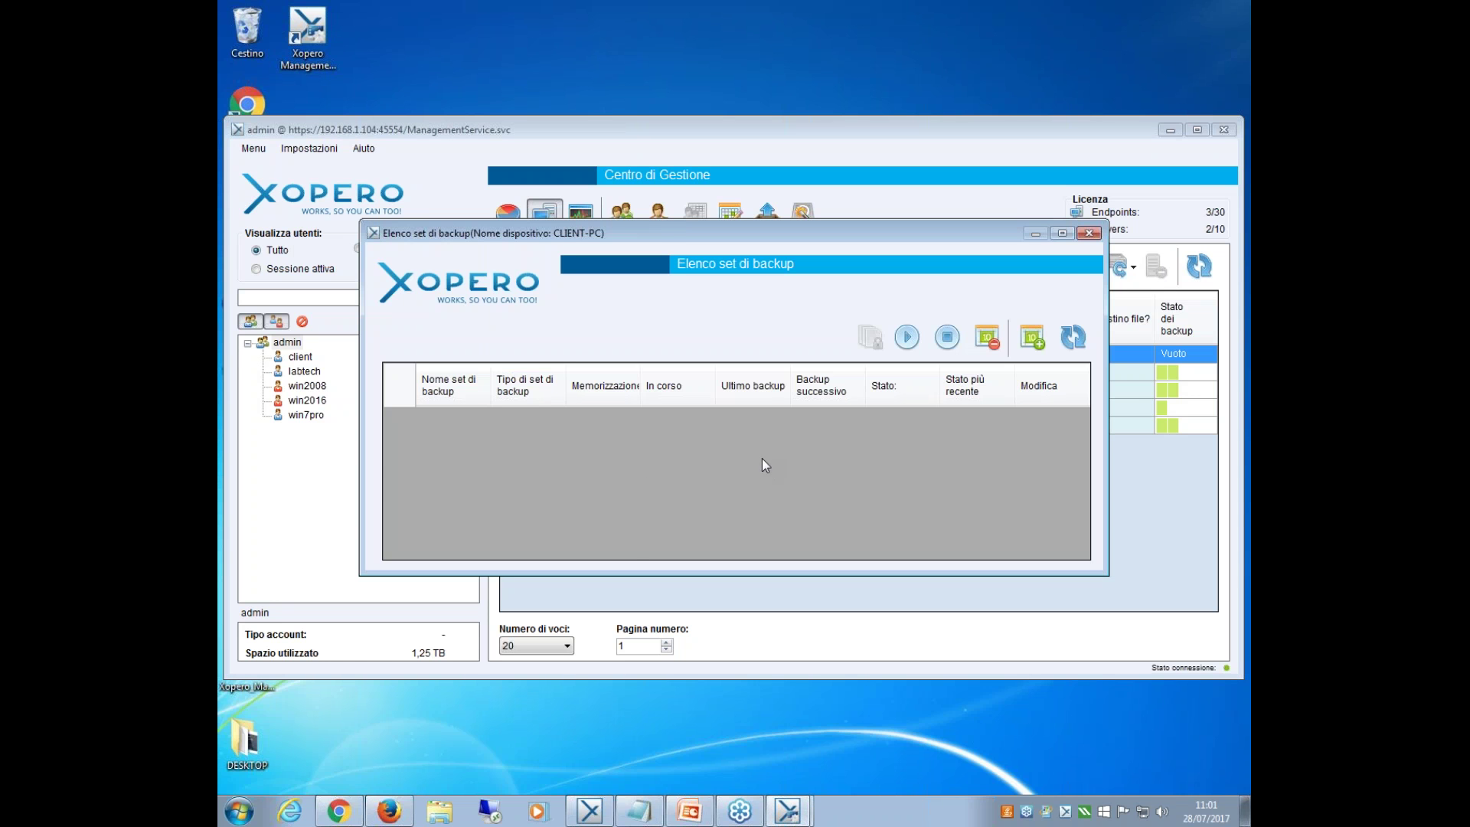
pyautogui.click(1093, 237)
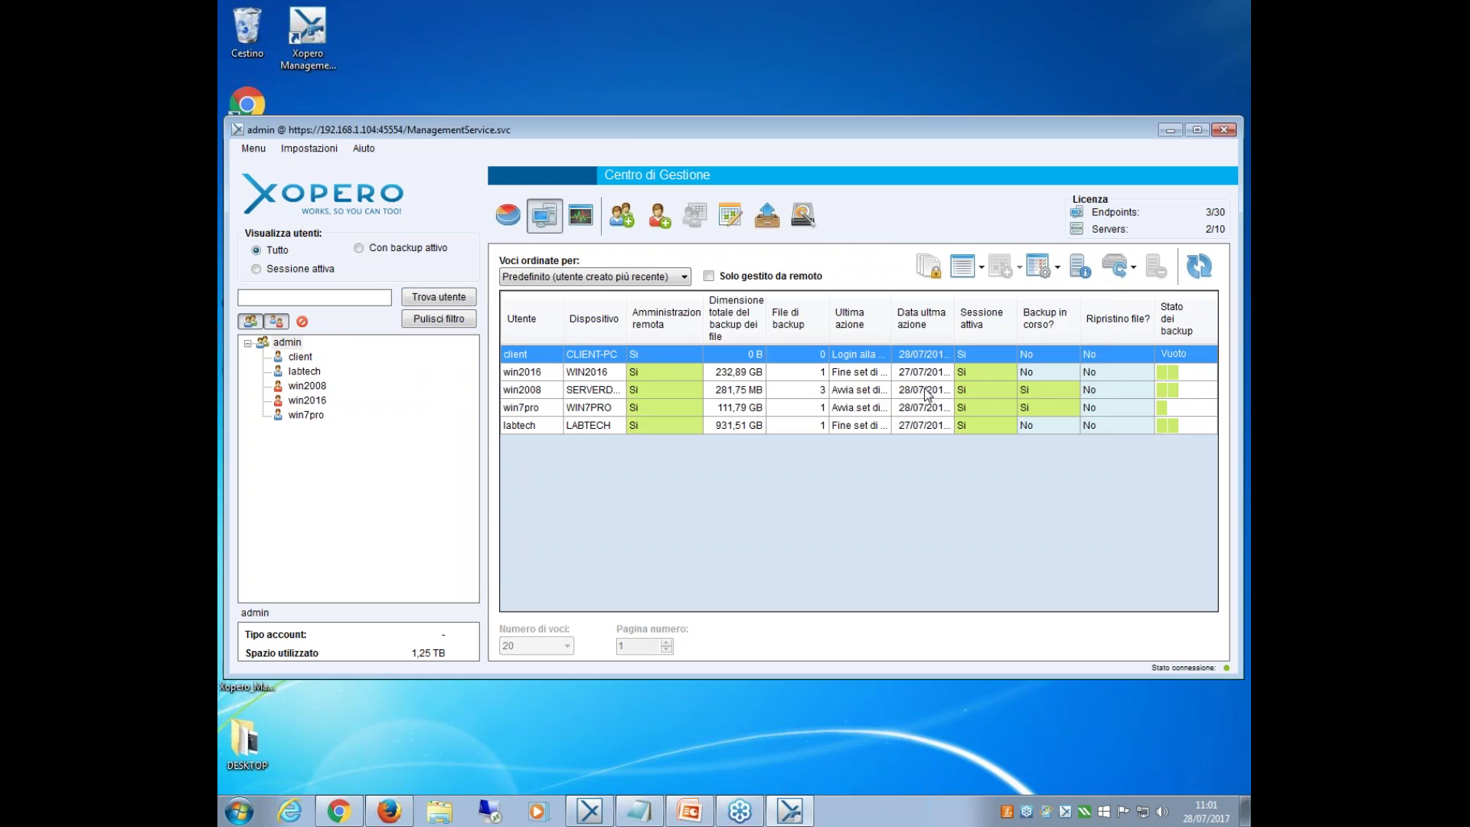
pyautogui.click(859, 387)
pyautogui.rightClick(859, 388)
# Open win2008's backup-set list, widen Memorizzazione, and select the disk-image and DB_SQL sets.
pyautogui.moveTo(963, 415)
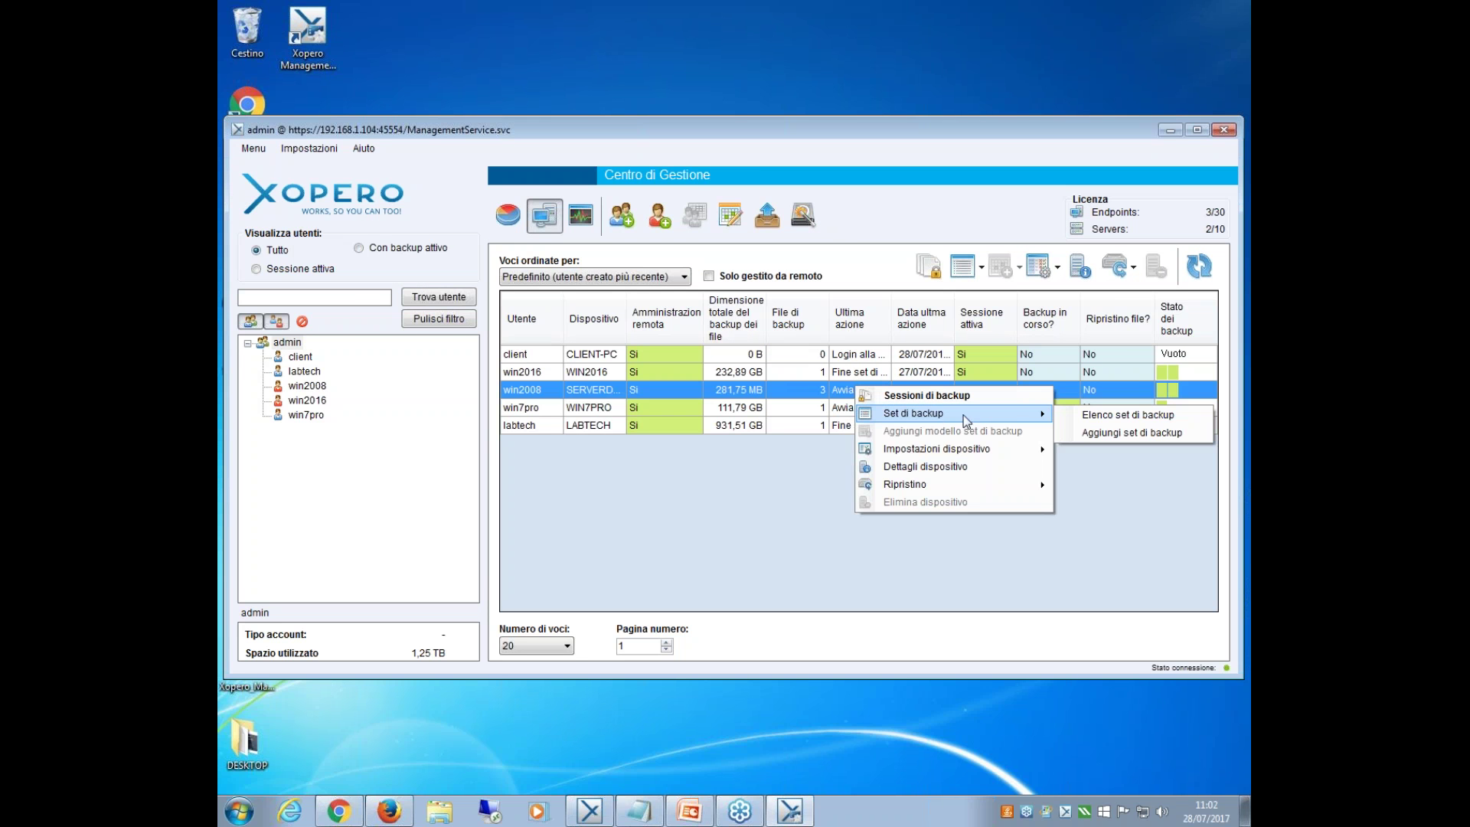
pyautogui.click(1081, 415)
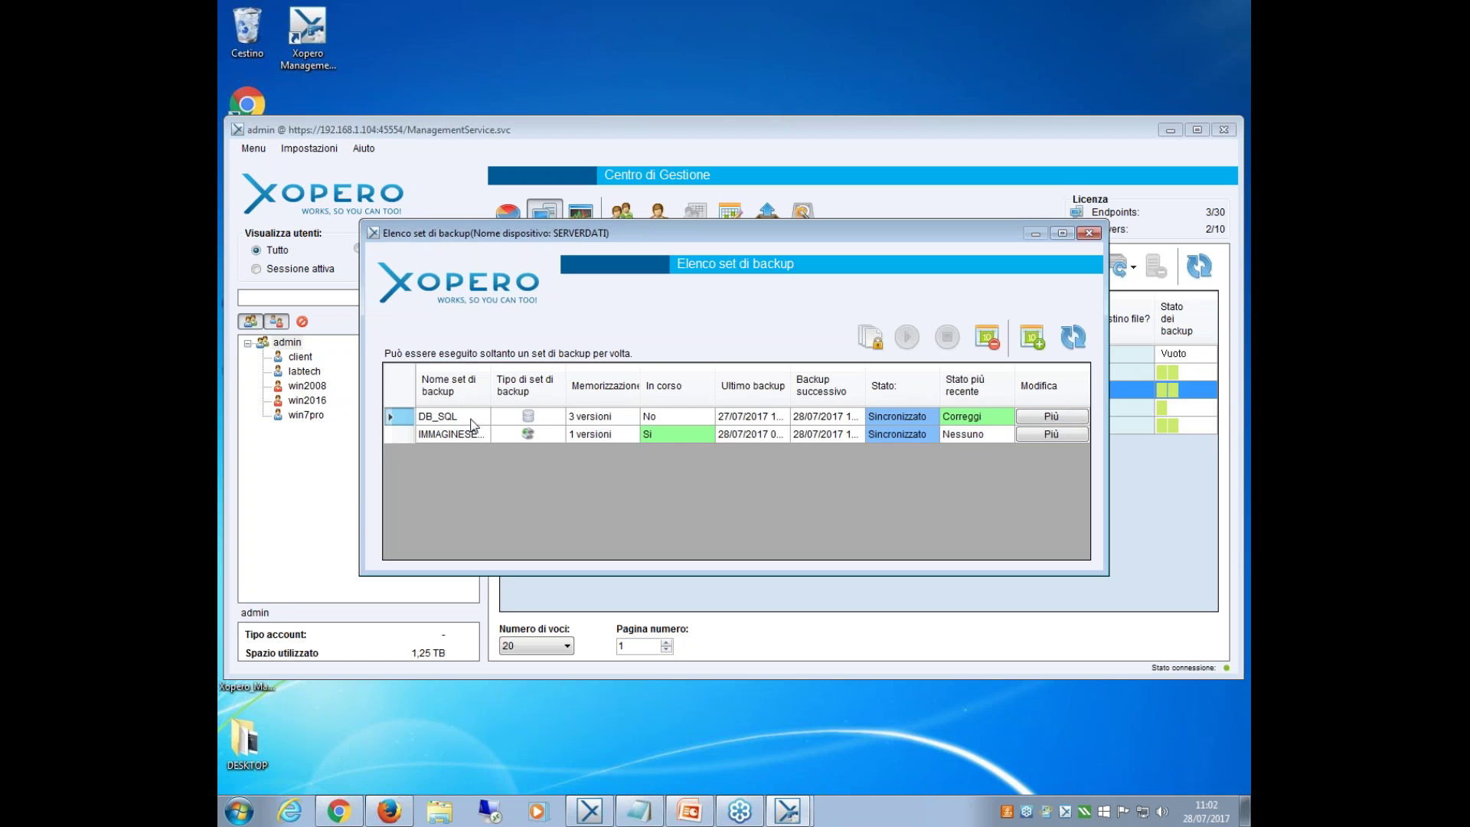
pyautogui.click(684, 431)
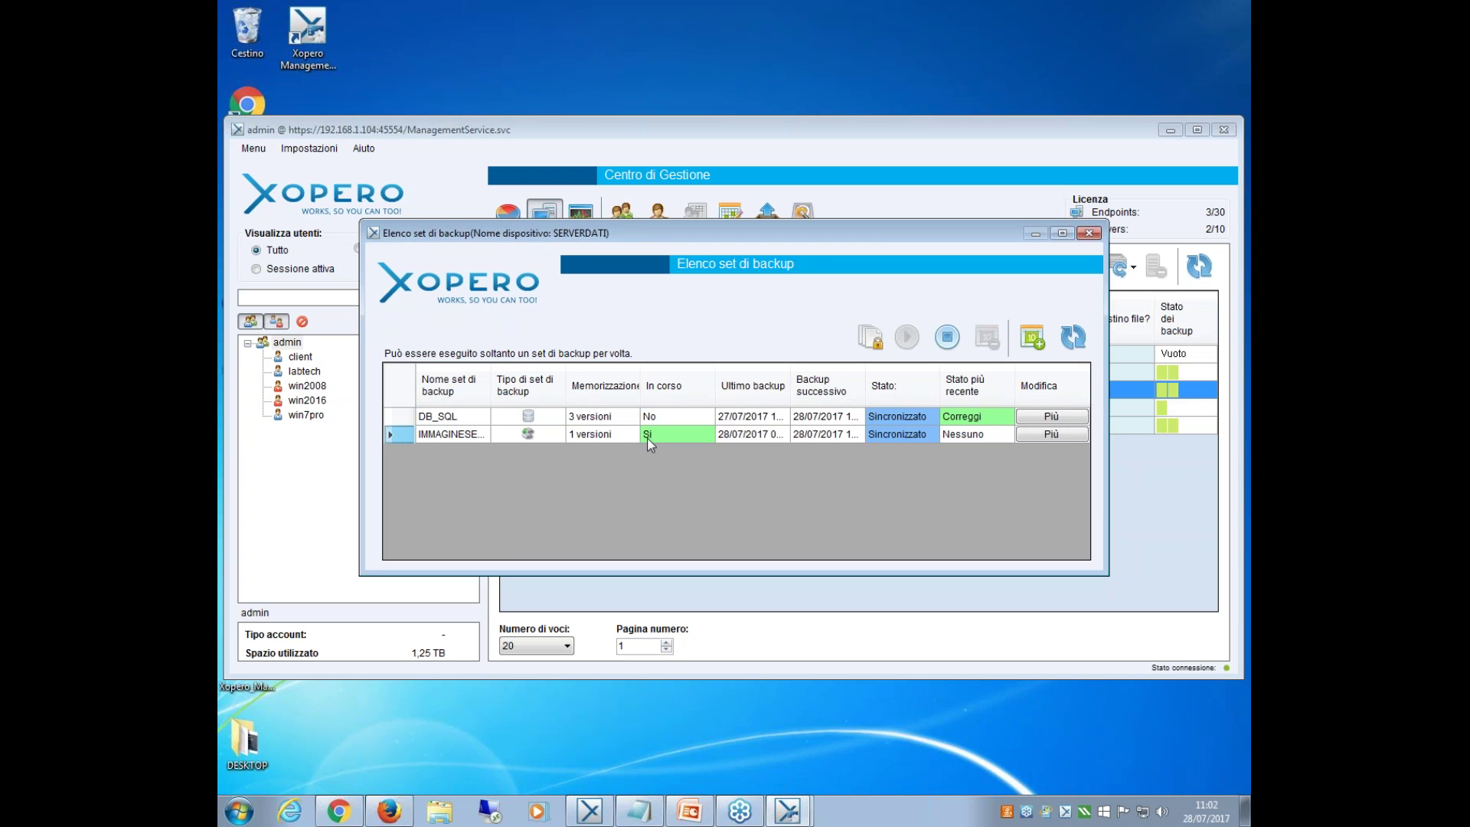
pyautogui.moveTo(493, 392)
pyautogui.mouseDown()
pyautogui.moveTo(517, 392)
pyautogui.moveTo(494, 392)
pyautogui.mouseUp()
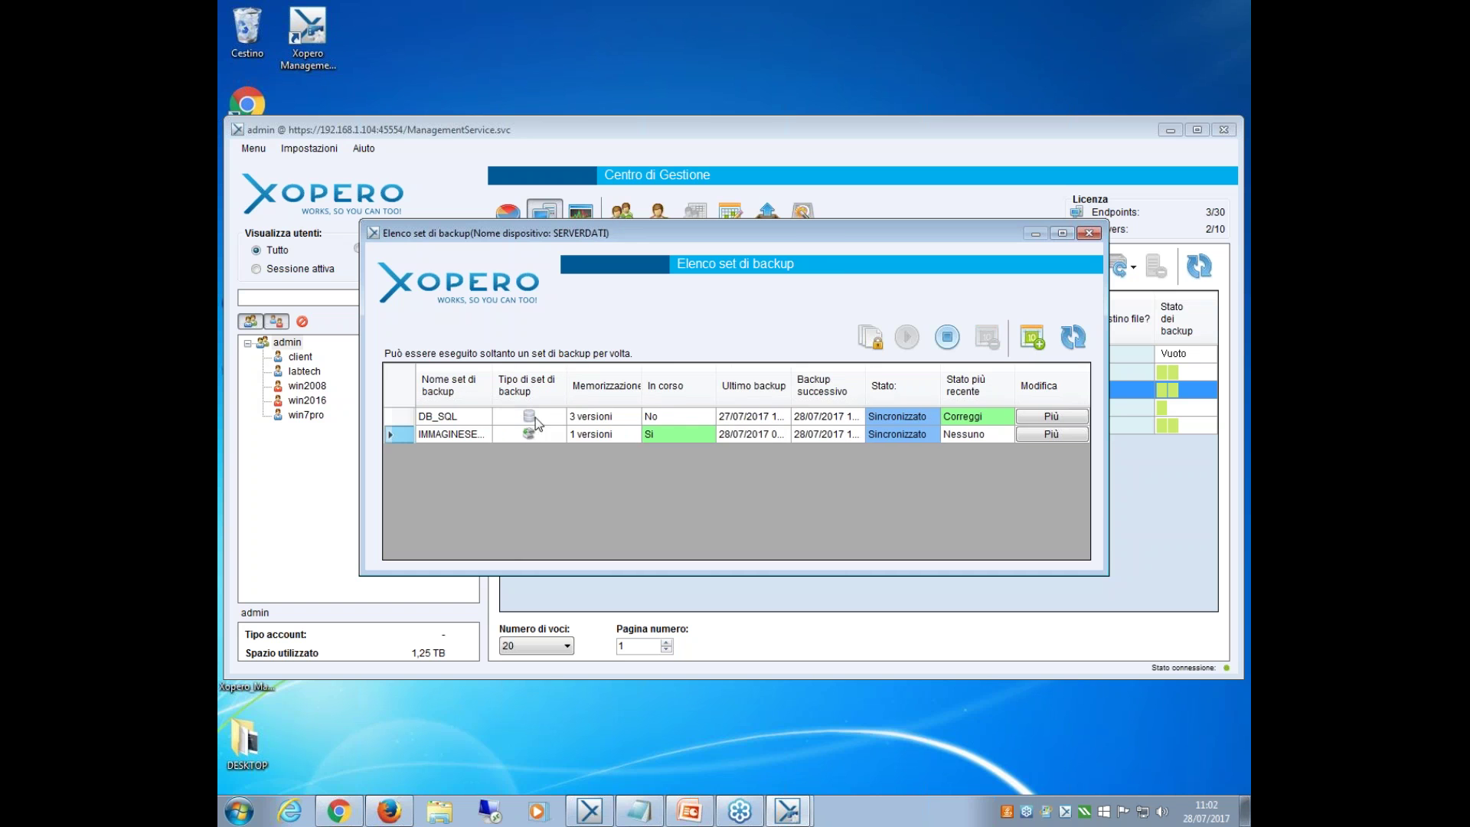
pyautogui.doubleClick(642, 389)
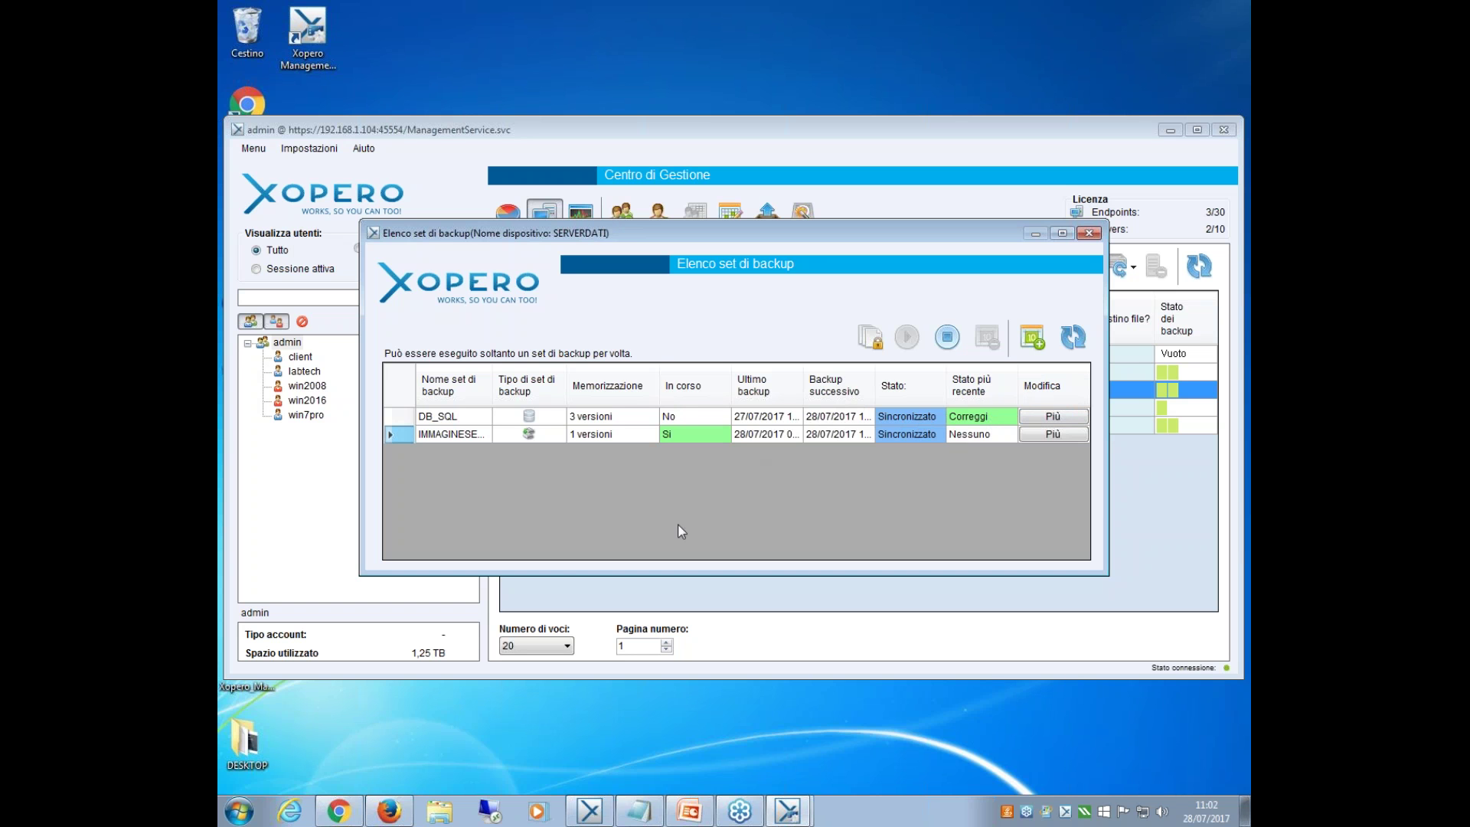
pyautogui.click(788, 415)
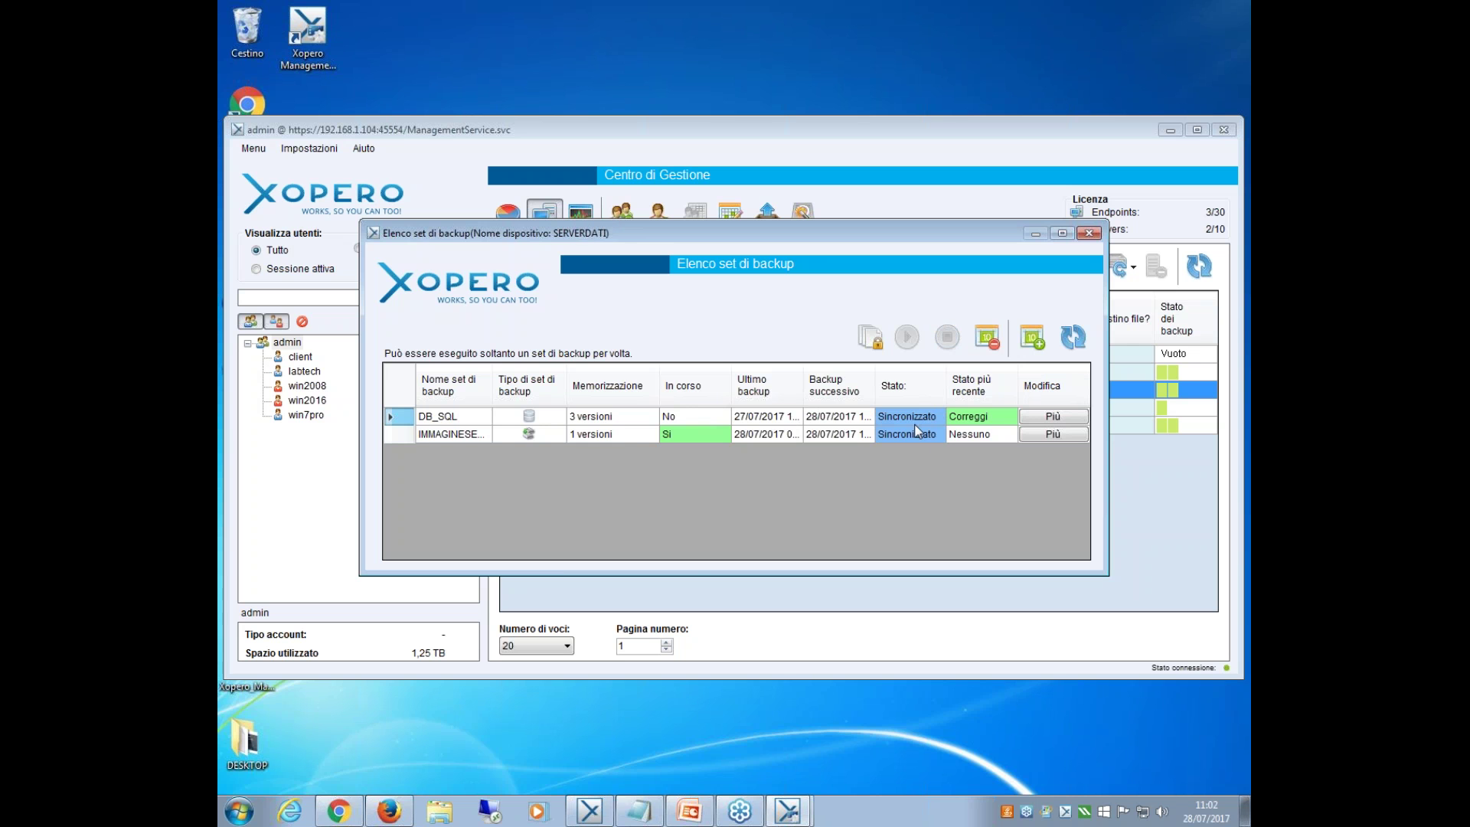
pyautogui.click(1042, 339)
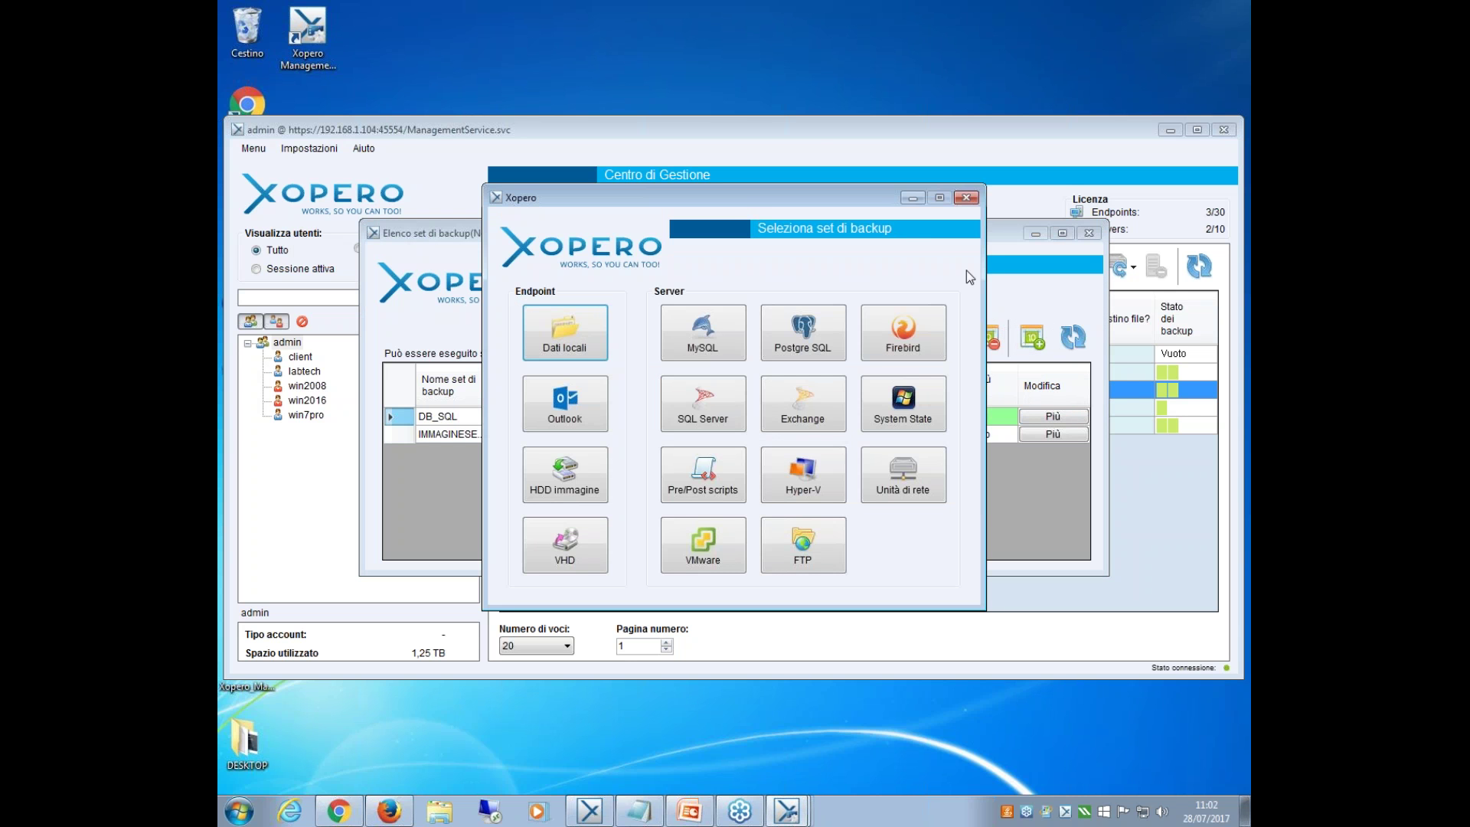
# Create a local-data backup set named FILE with C:\ as its backup path.
pyautogui.click(579, 354)
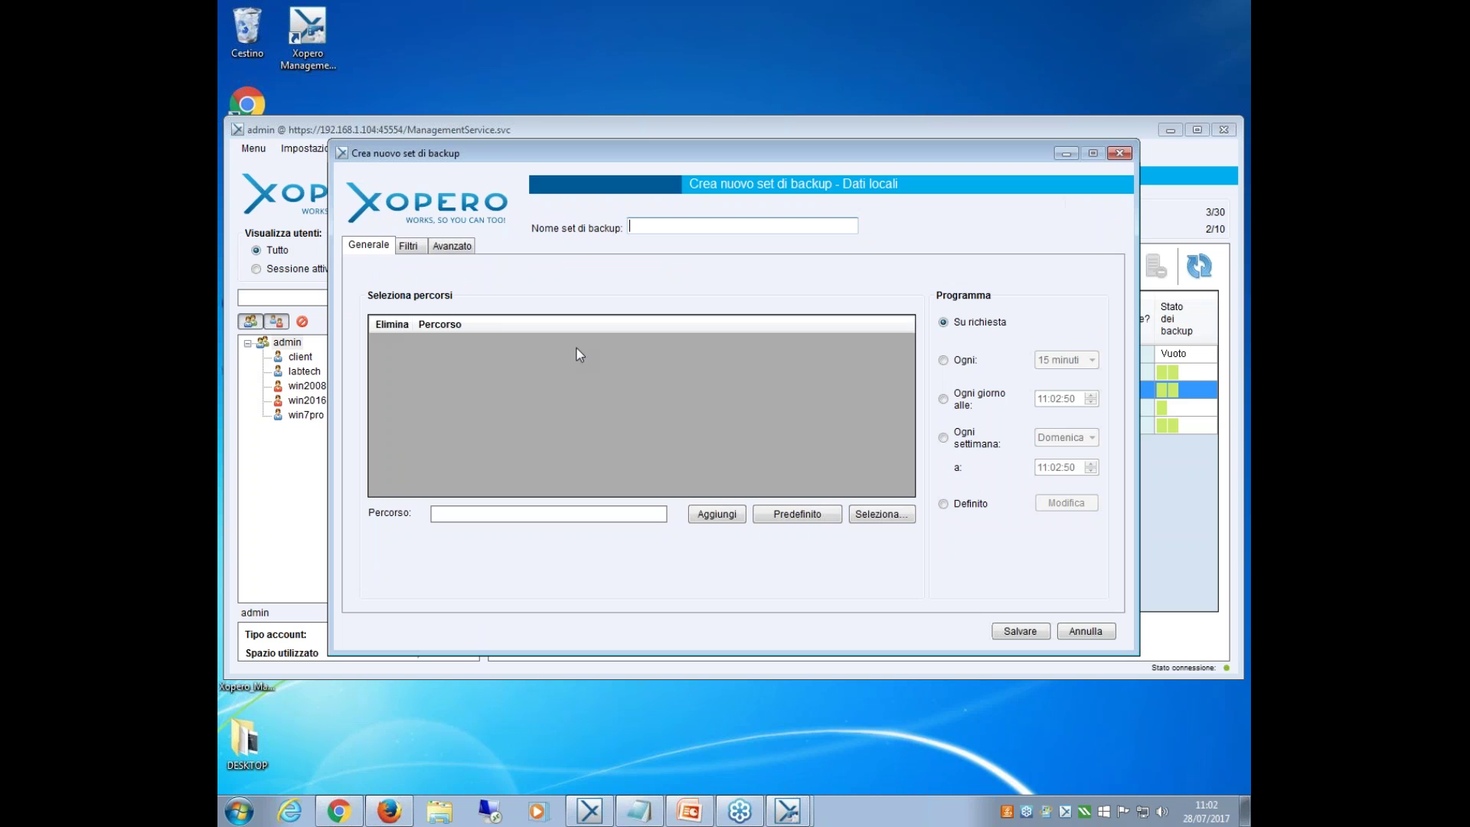
pyautogui.write('B')
pyautogui.press('BackSpace')
pyautogui.write('FILE')
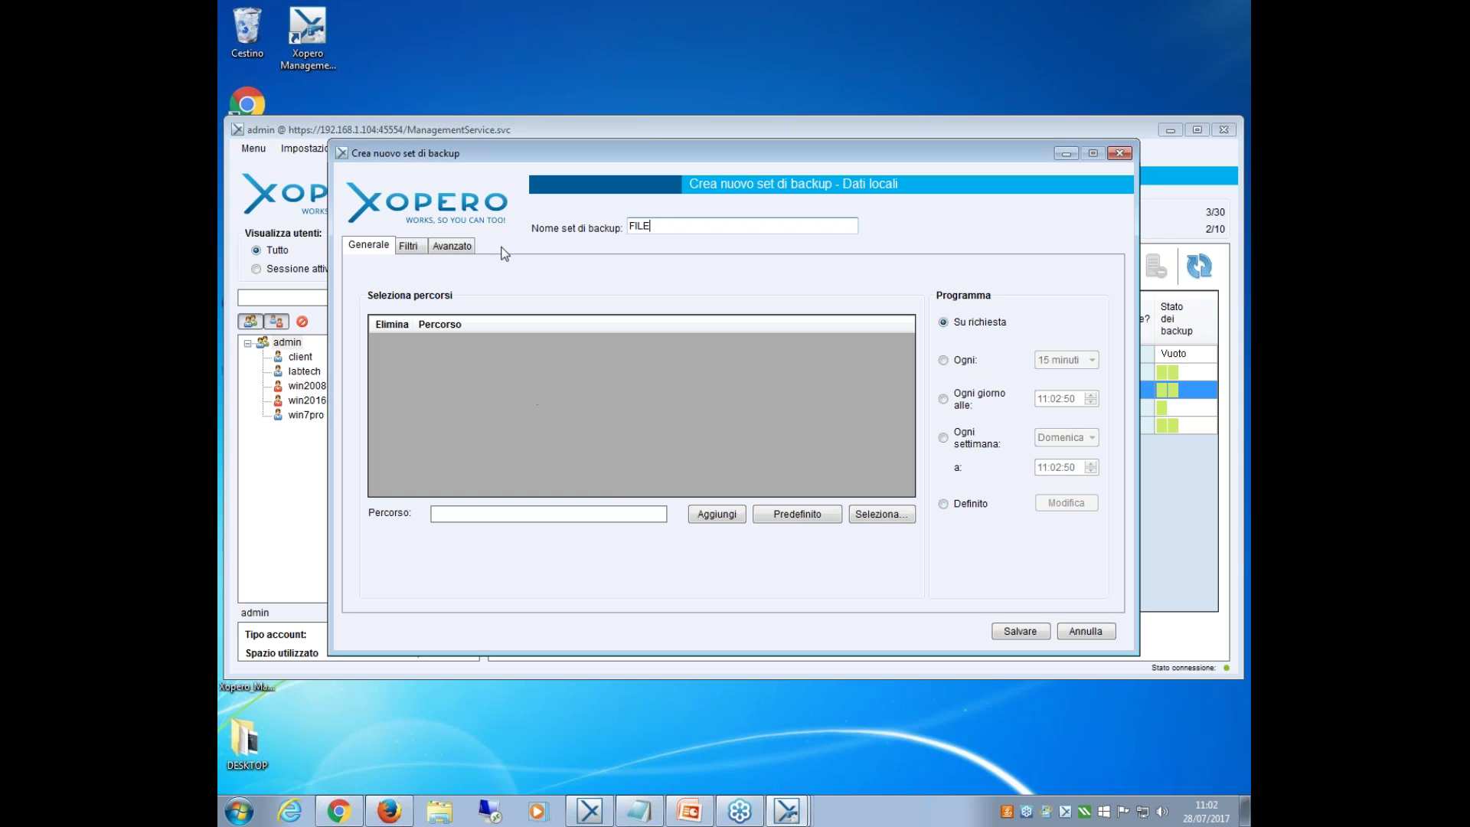
pyautogui.click(891, 520)
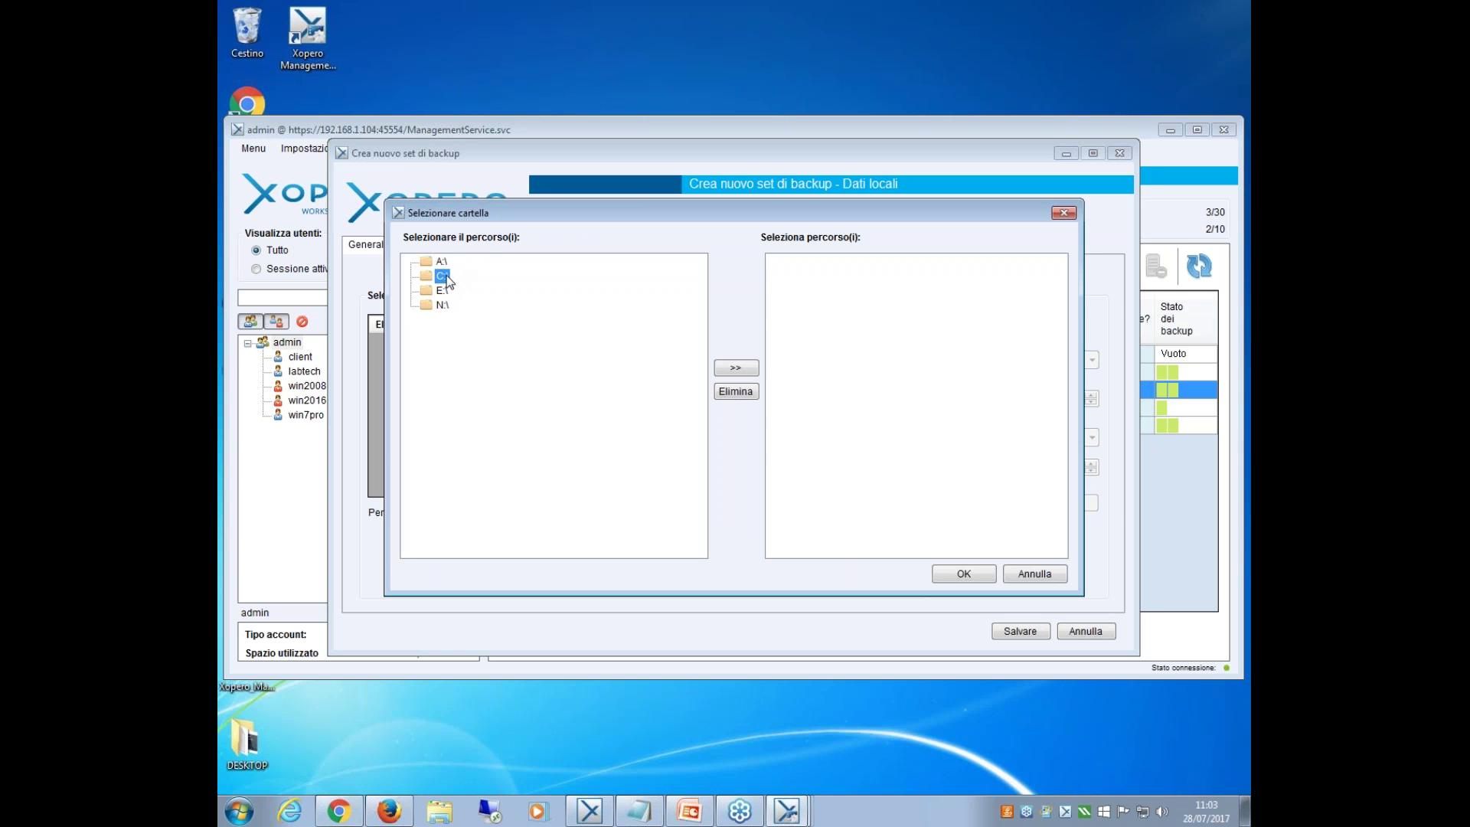
pyautogui.click(733, 368)
pyautogui.click(965, 571)
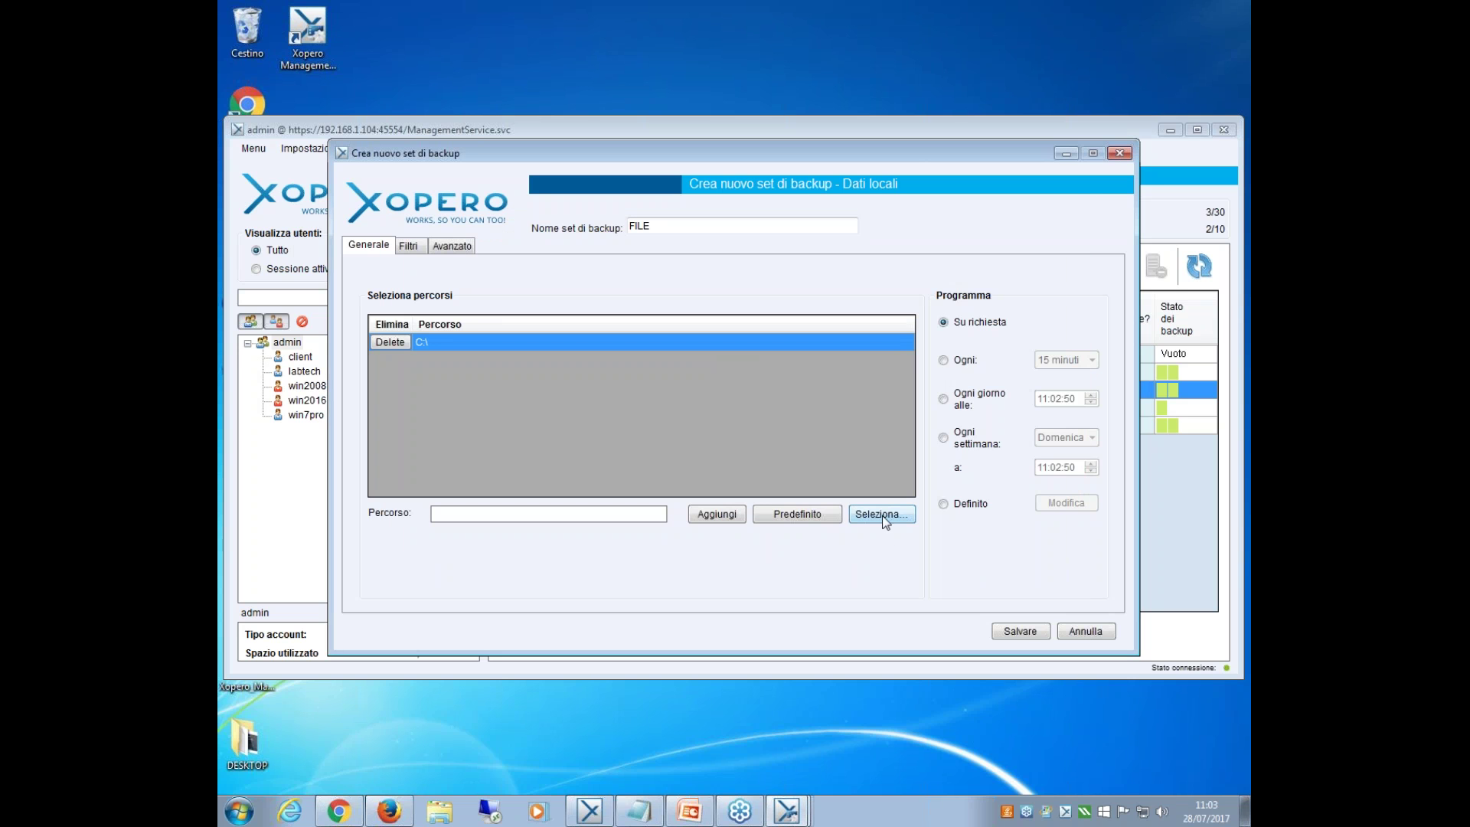
# Try the daily, weekly and interval schedule options, keep Definito without saving Programma, and view the filters.
pyautogui.click(955, 400)
pyautogui.click(960, 435)
pyautogui.click(962, 362)
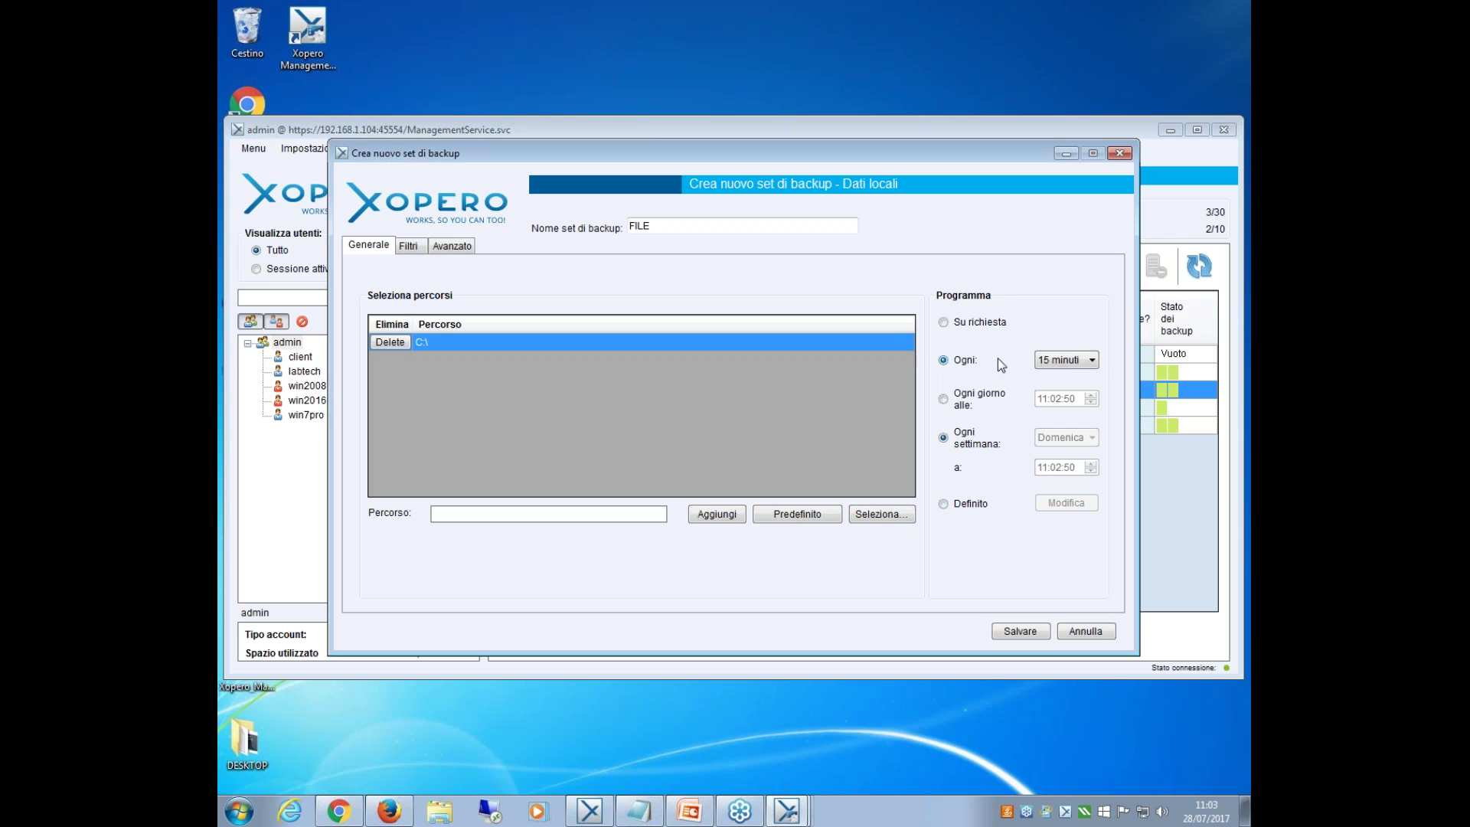
pyautogui.click(1087, 361)
pyautogui.click(1087, 360)
pyautogui.click(985, 400)
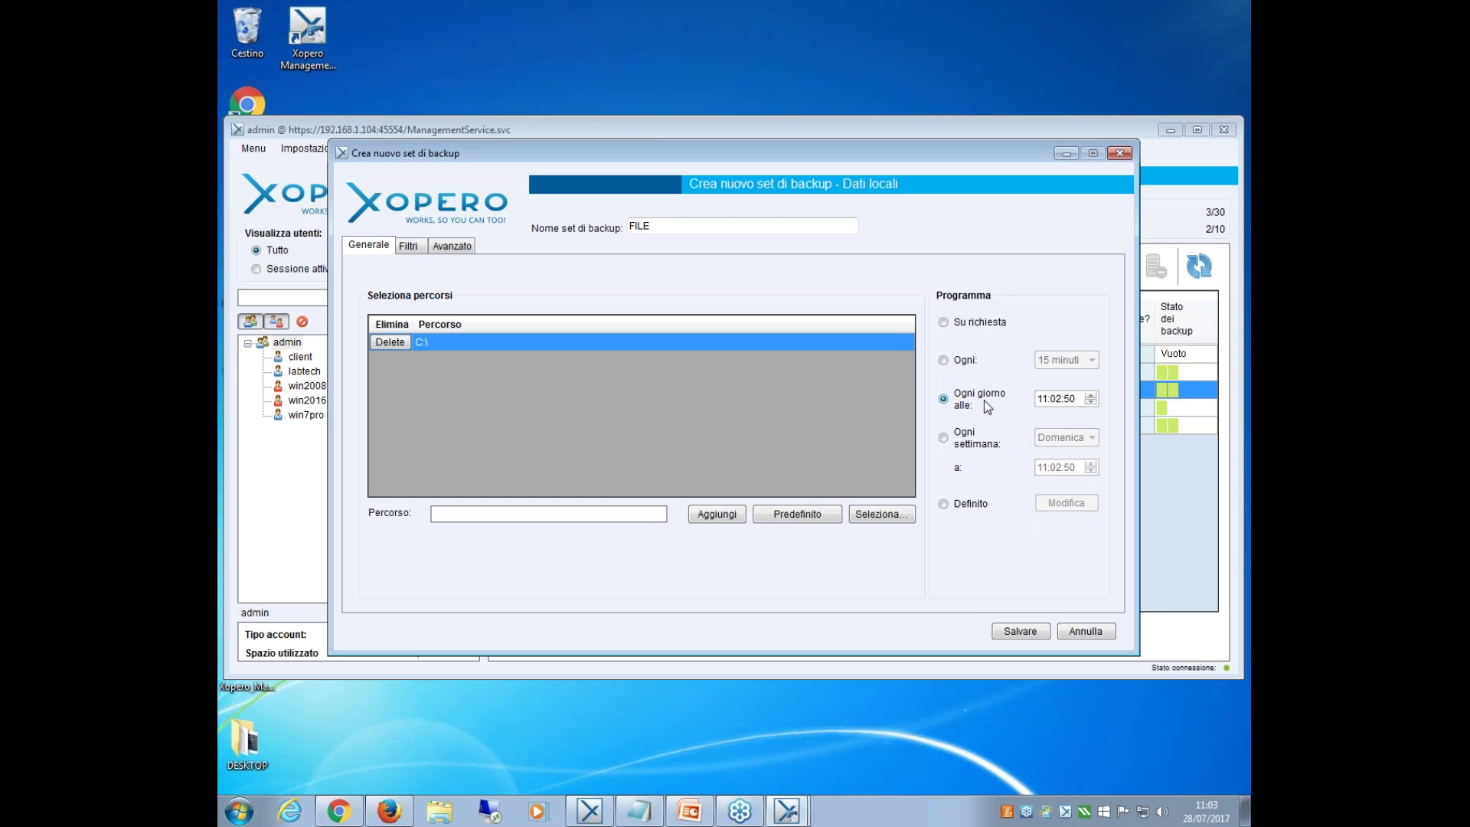
pyautogui.click(967, 440)
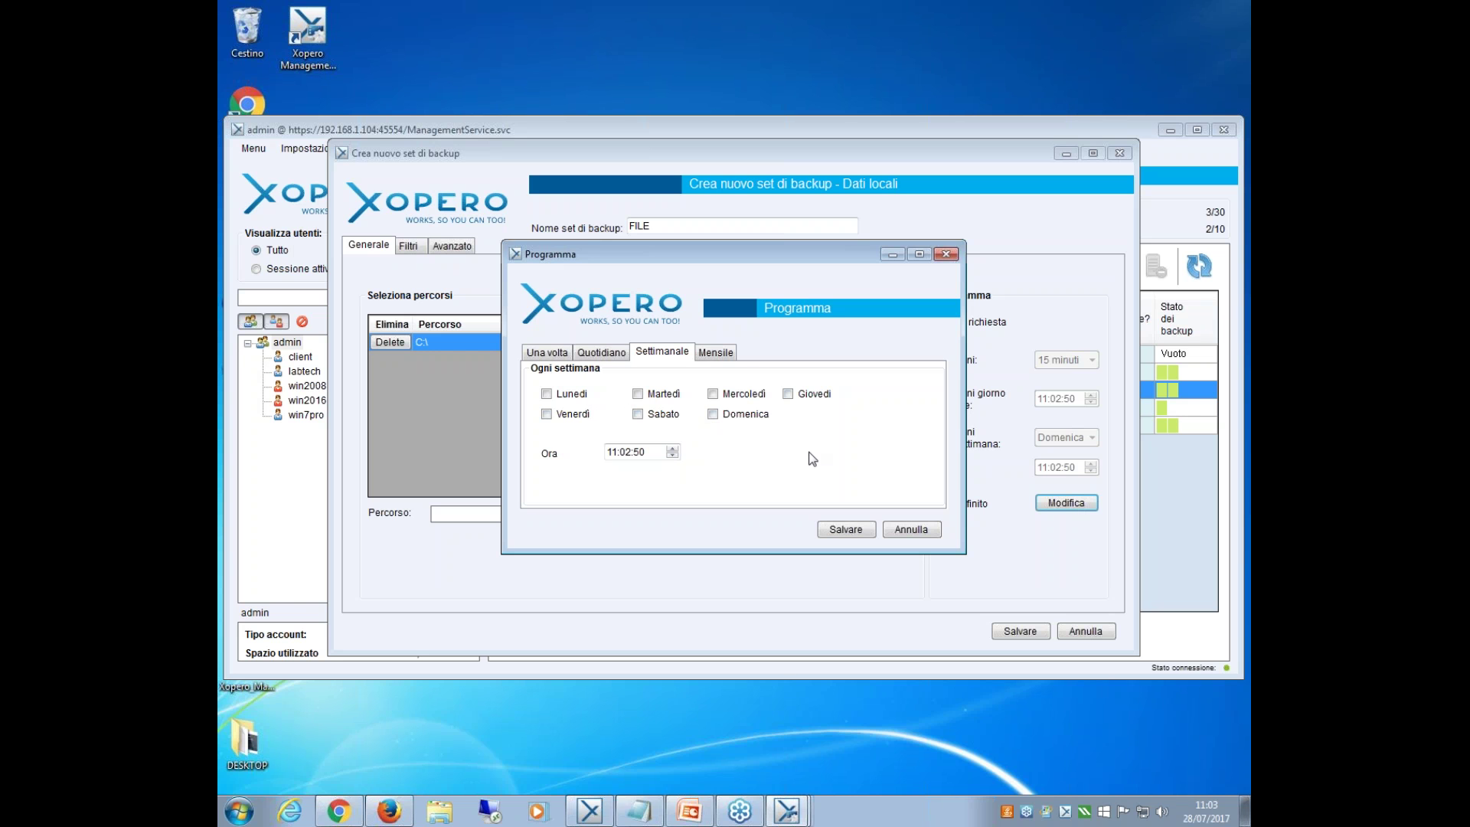
pyautogui.click(904, 529)
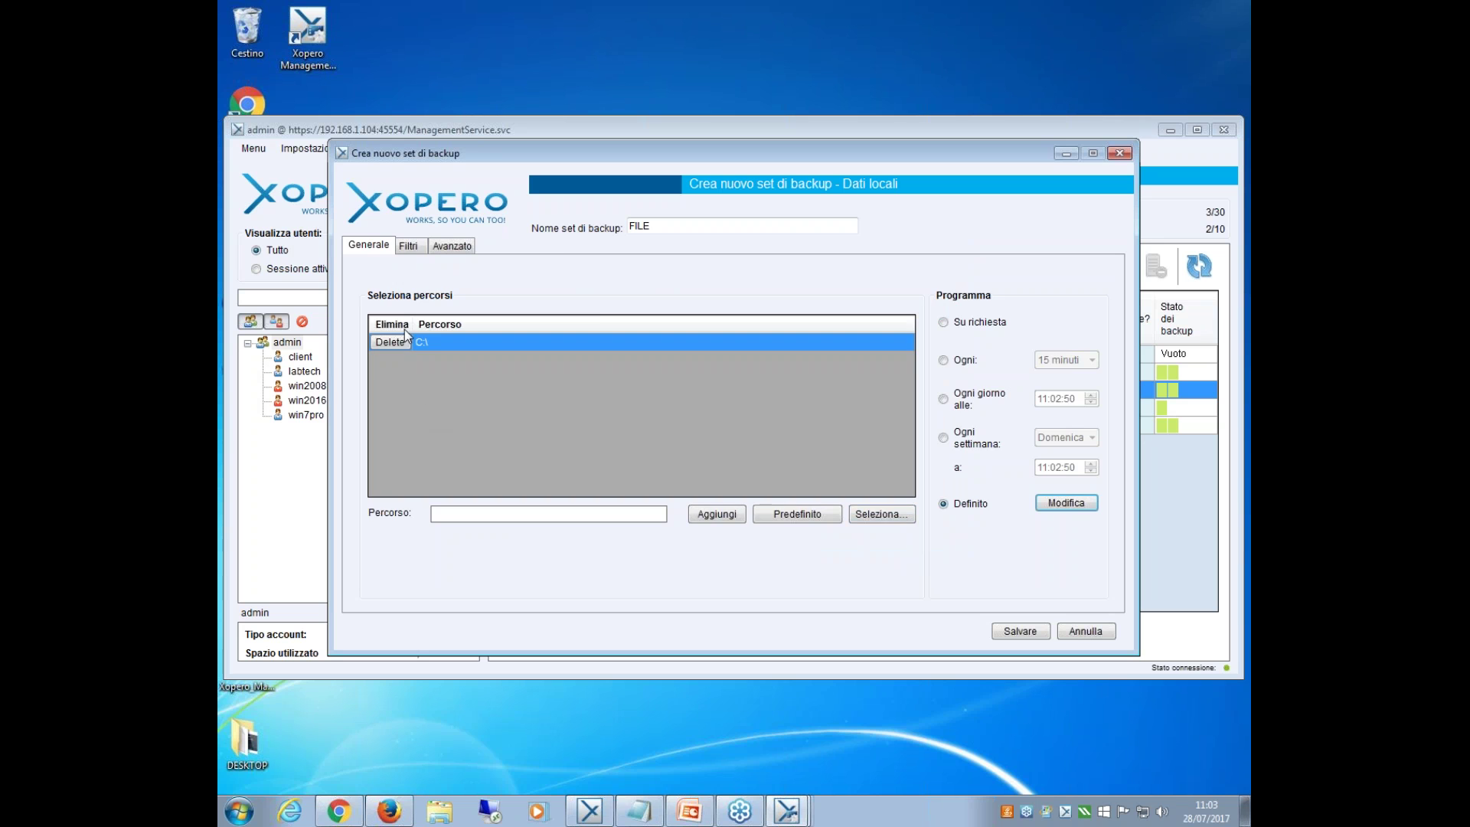
pyautogui.click(408, 246)
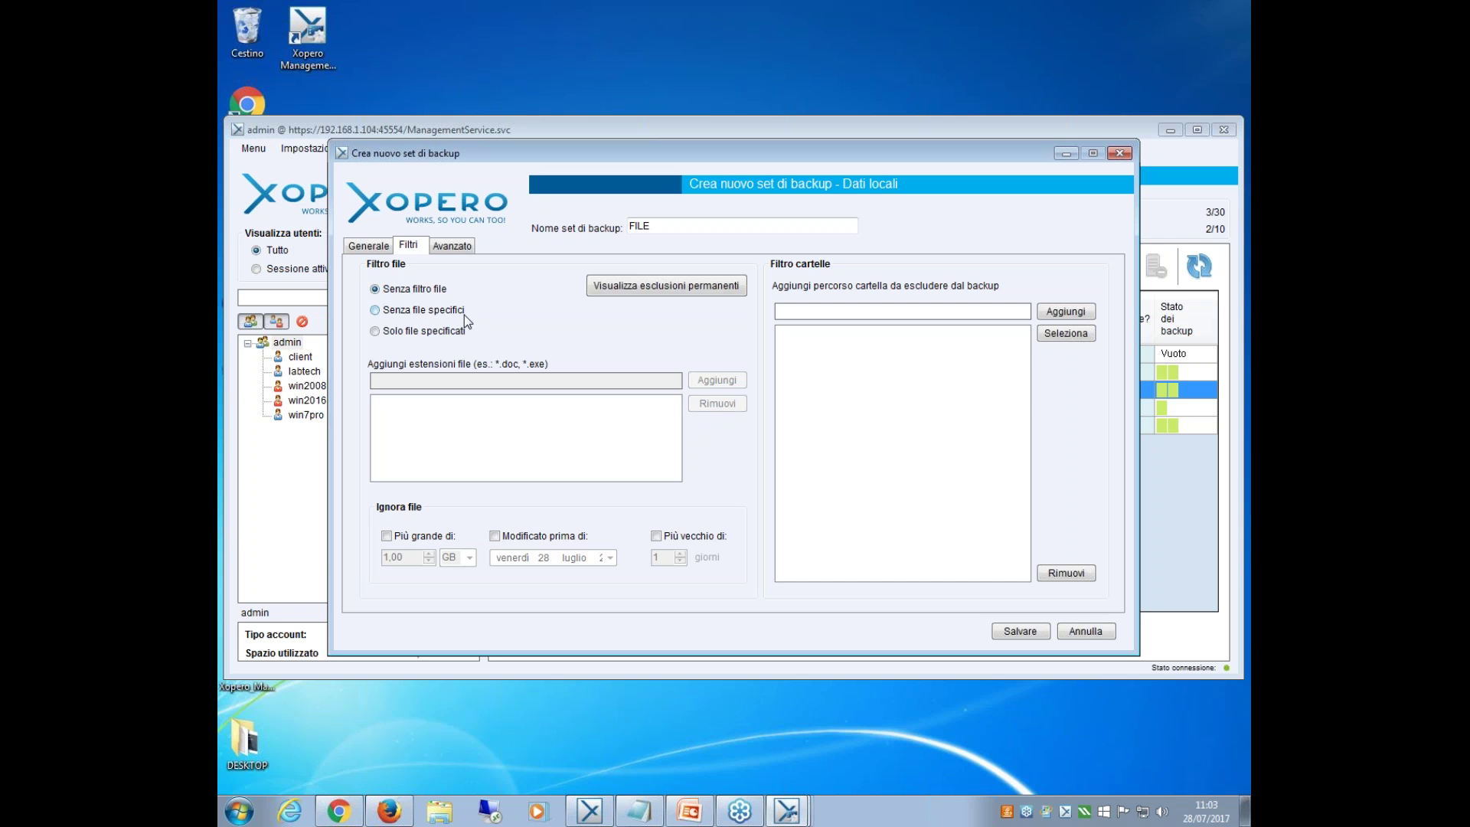
# Limit the FILE set to only *.pdf files, leaving the size limit off, and view Avanzato settings.
pyautogui.click(458, 313)
pyautogui.click(427, 331)
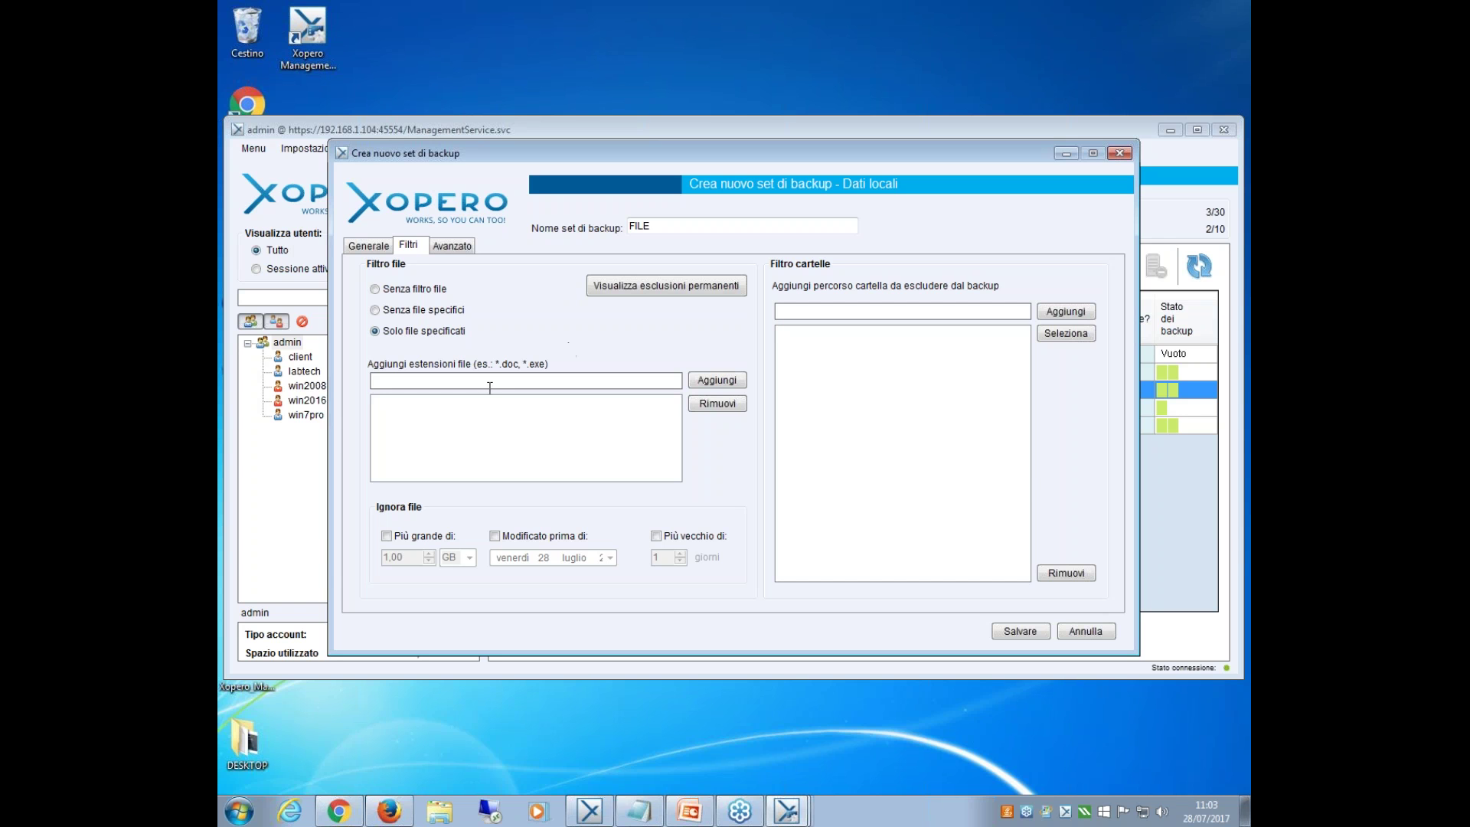
pyautogui.write('*.pdf')
pyautogui.click(712, 380)
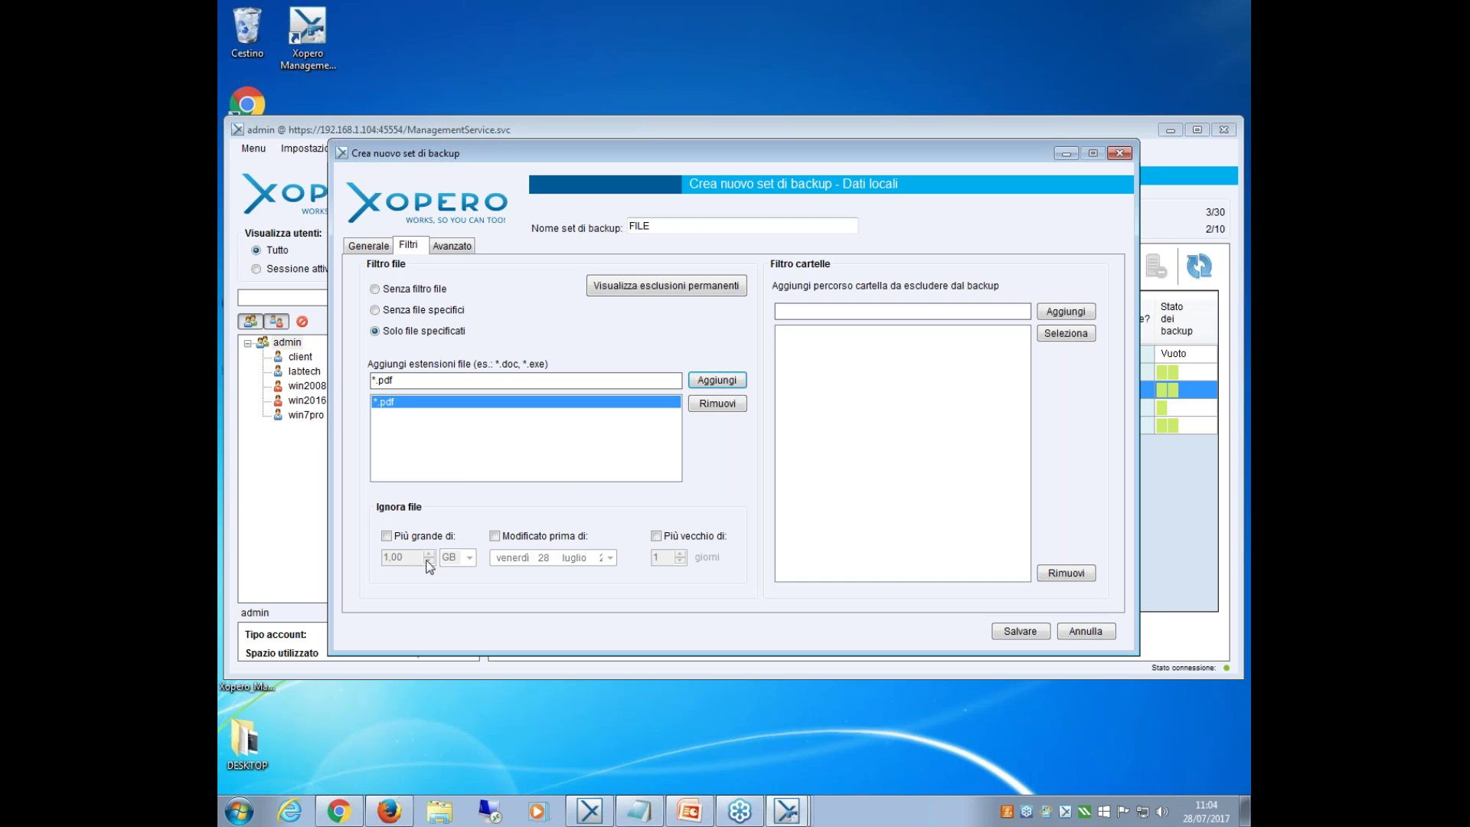
pyautogui.click(387, 536)
pyautogui.click(421, 534)
pyautogui.click(456, 246)
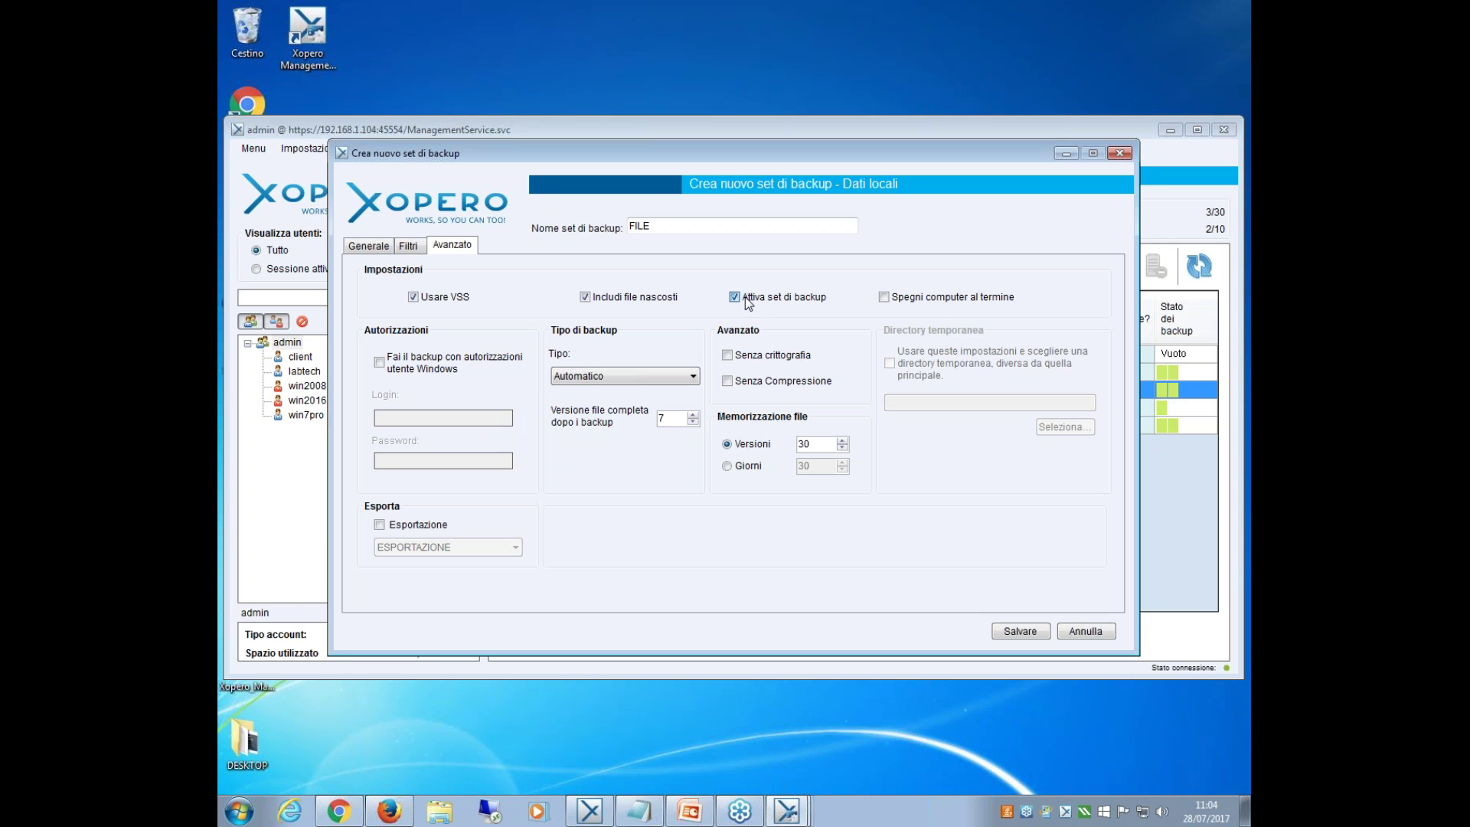
pyautogui.click(747, 304)
# Schedule FILE to run every day at 11:30:50 and save the backup set.
pyautogui.click(368, 245)
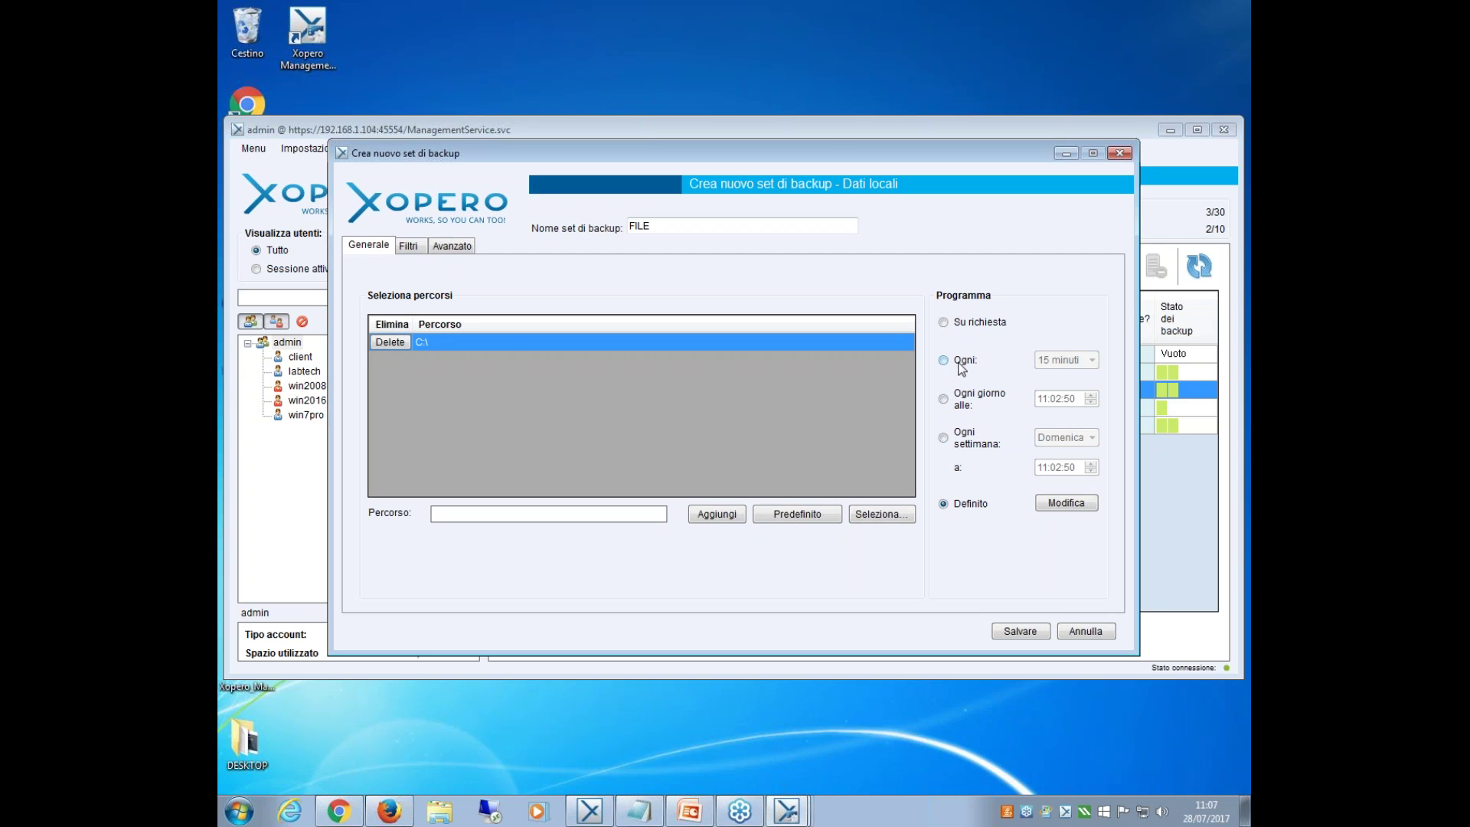
pyautogui.click(961, 397)
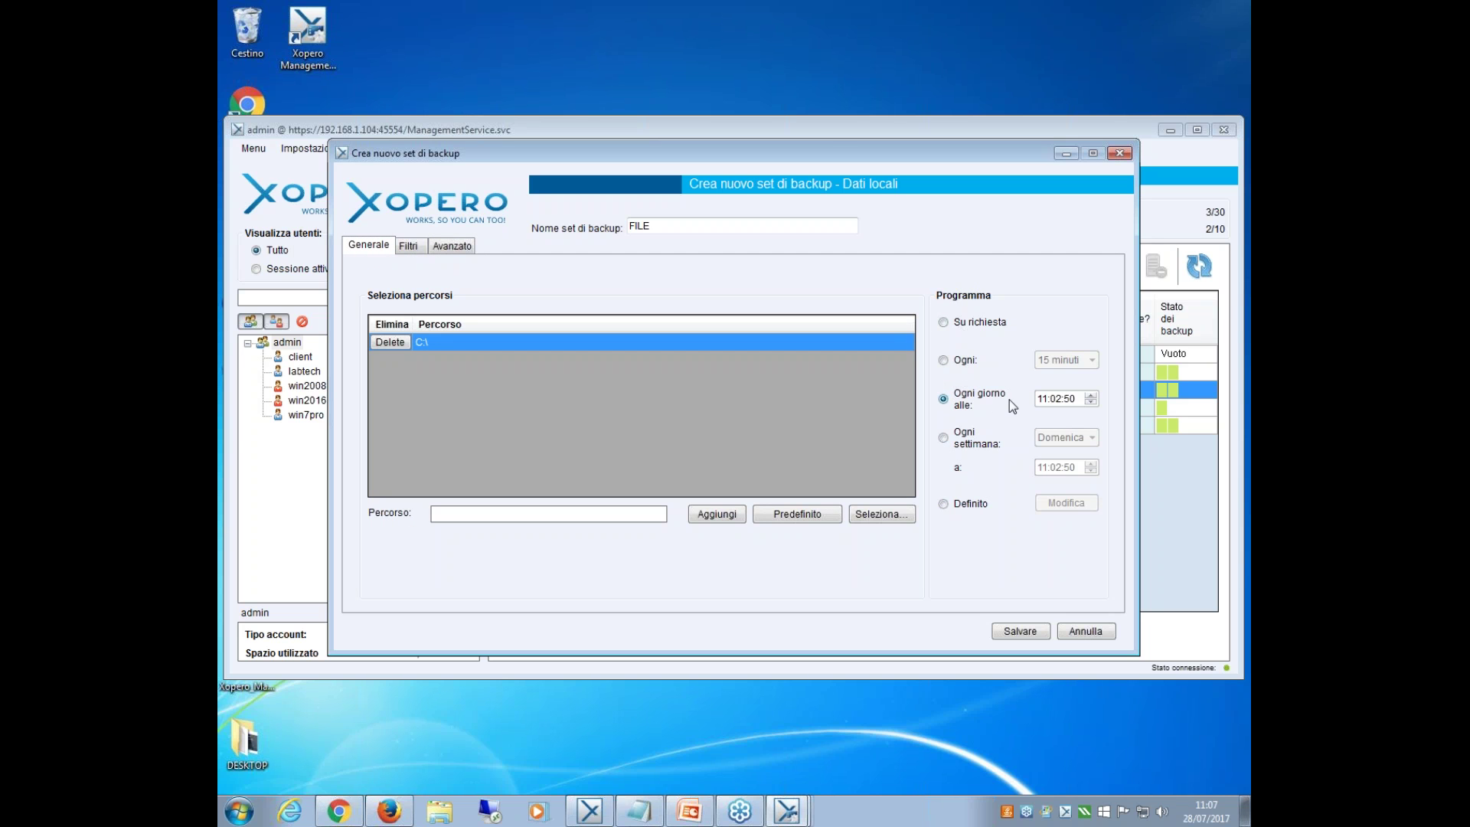
pyautogui.write('30')
pyautogui.click(1021, 630)
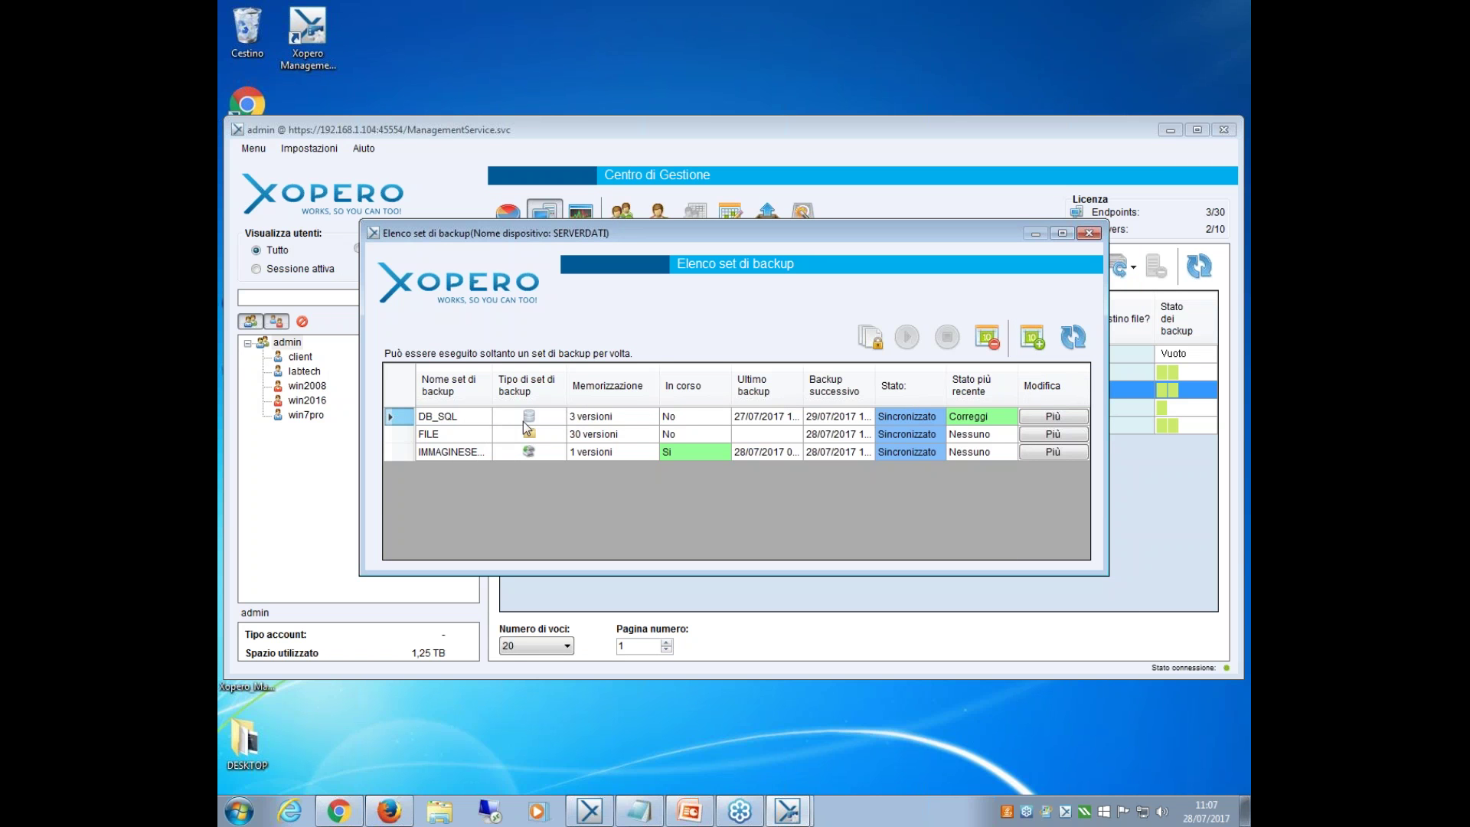
# Widen the name column, check the running IMMAGINESERVER backup's progress, then reload and close SERVERDATI's list.
pyautogui.moveTo(491, 394); pyautogui.dragTo(525, 391)
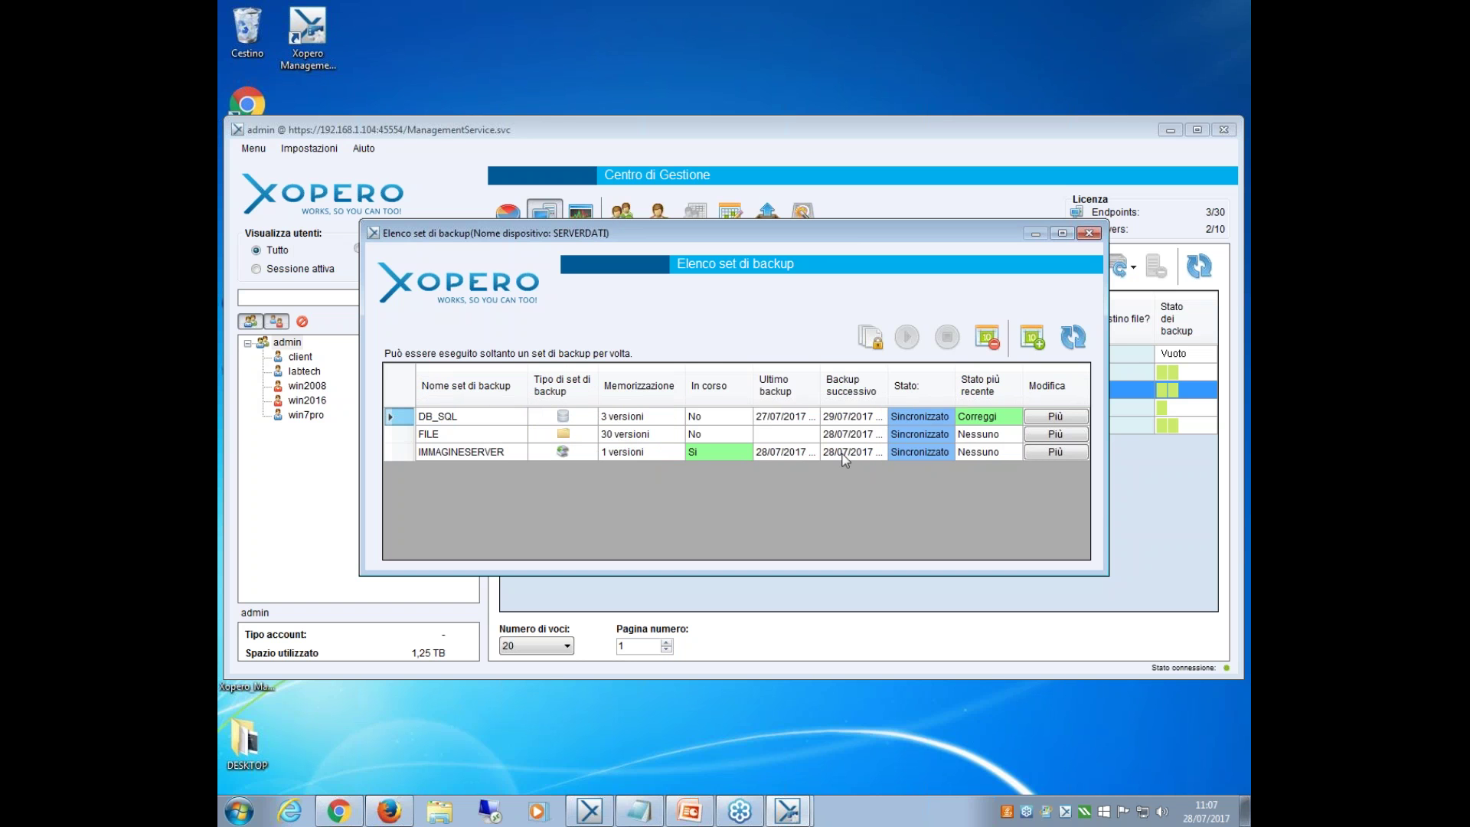
pyautogui.click(584, 451)
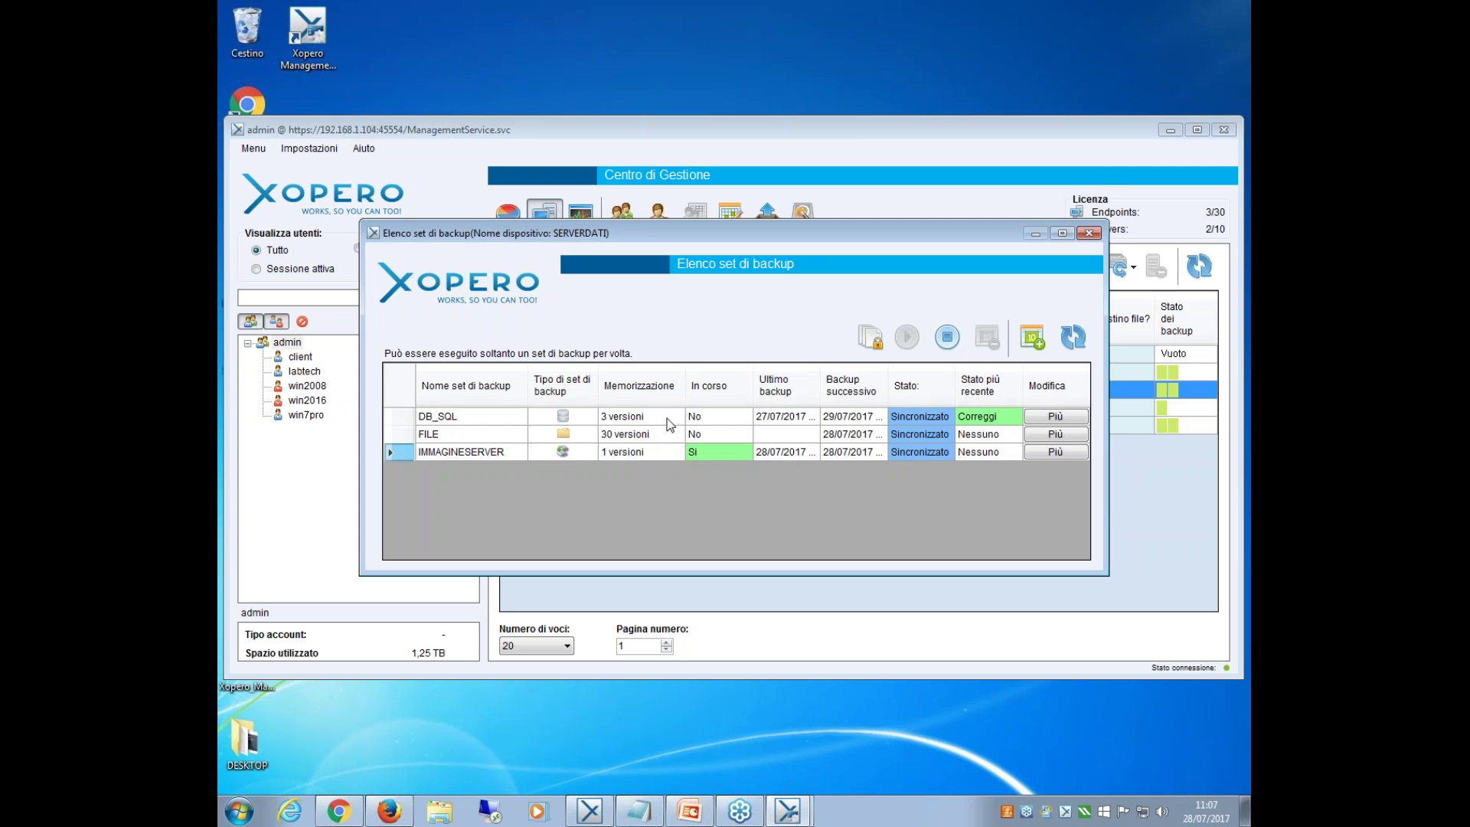
pyautogui.click(871, 339)
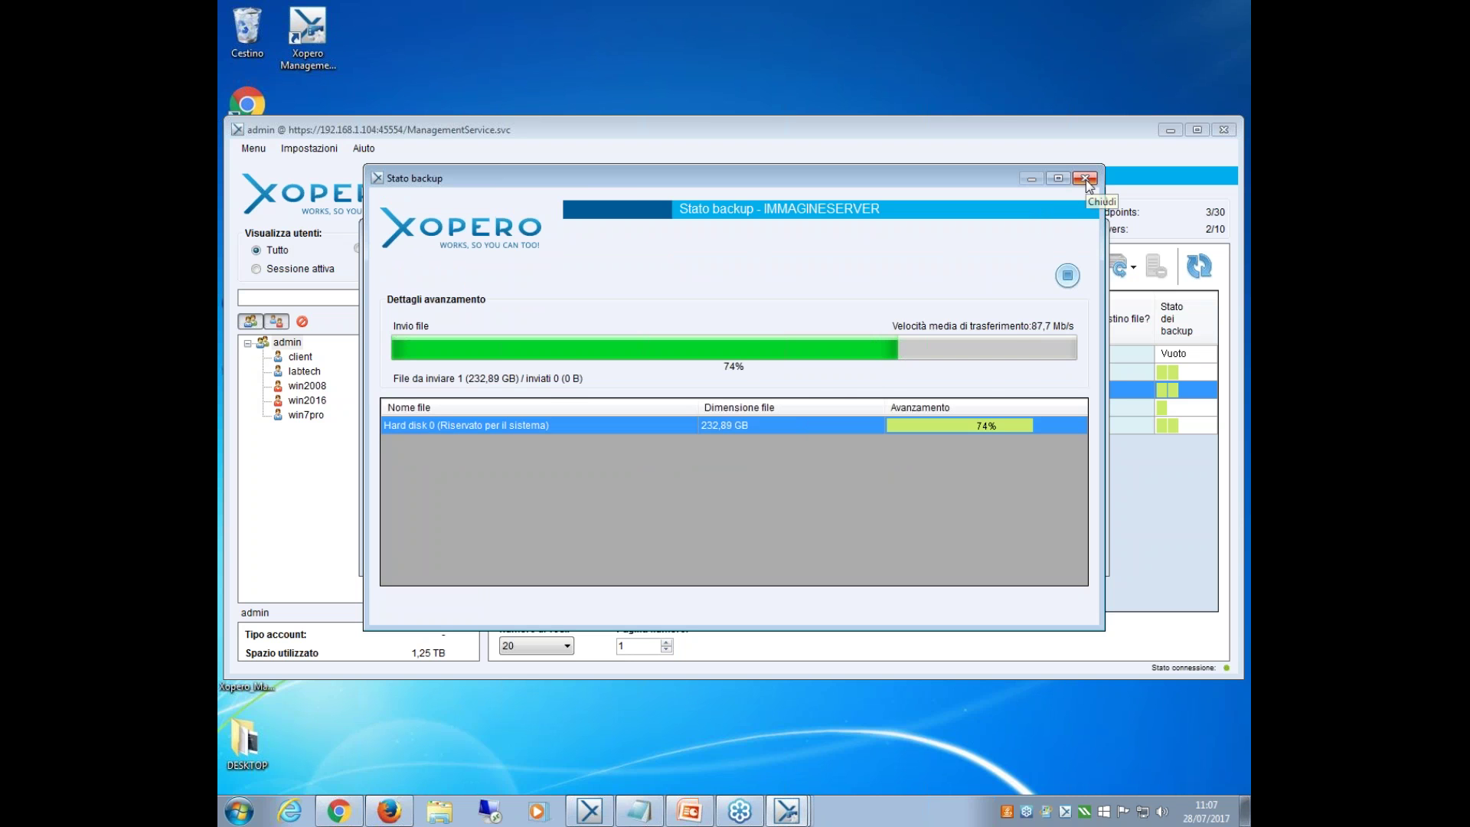
pyautogui.click(1085, 178)
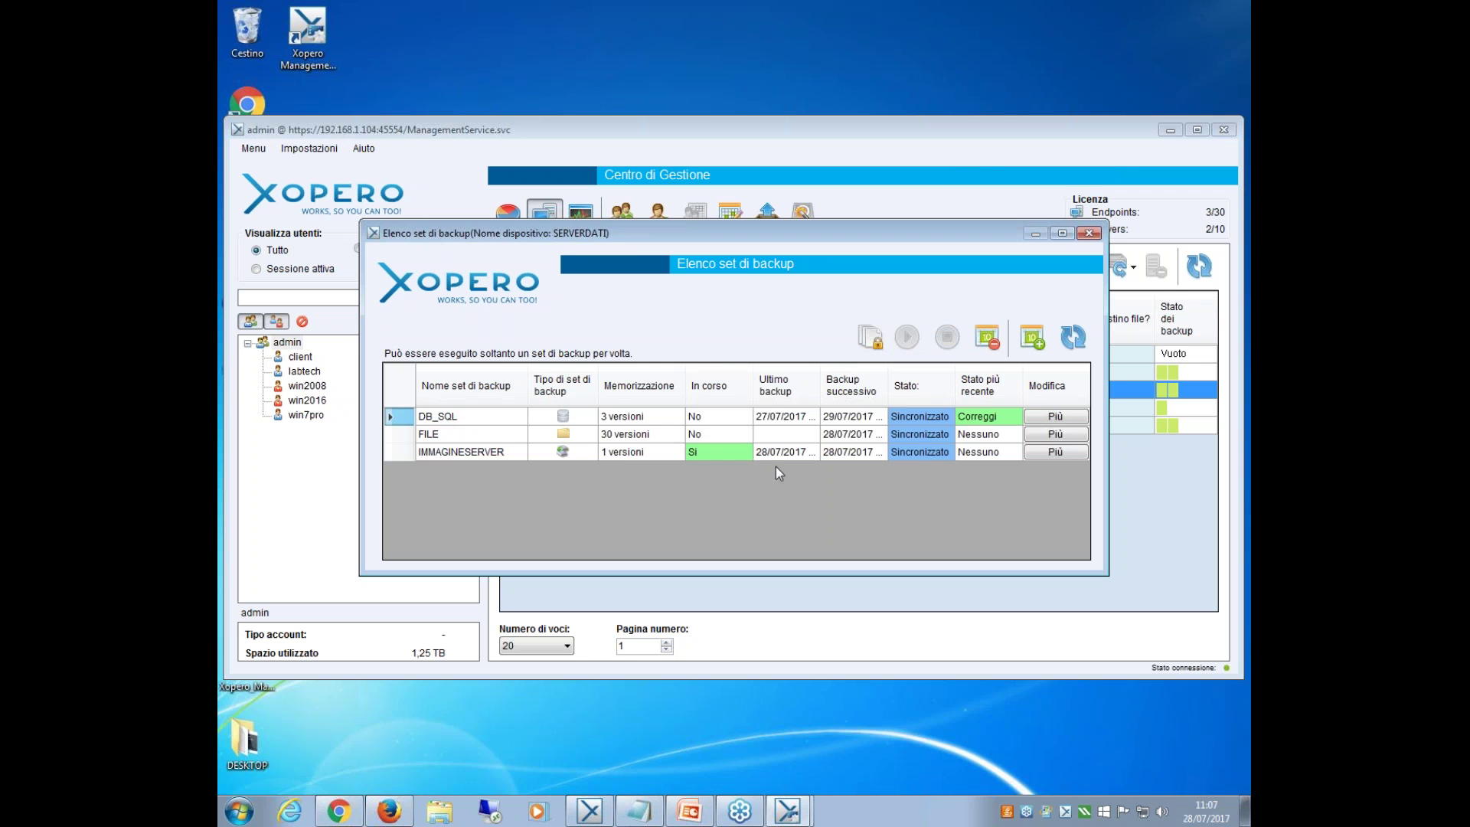
pyautogui.click(799, 454)
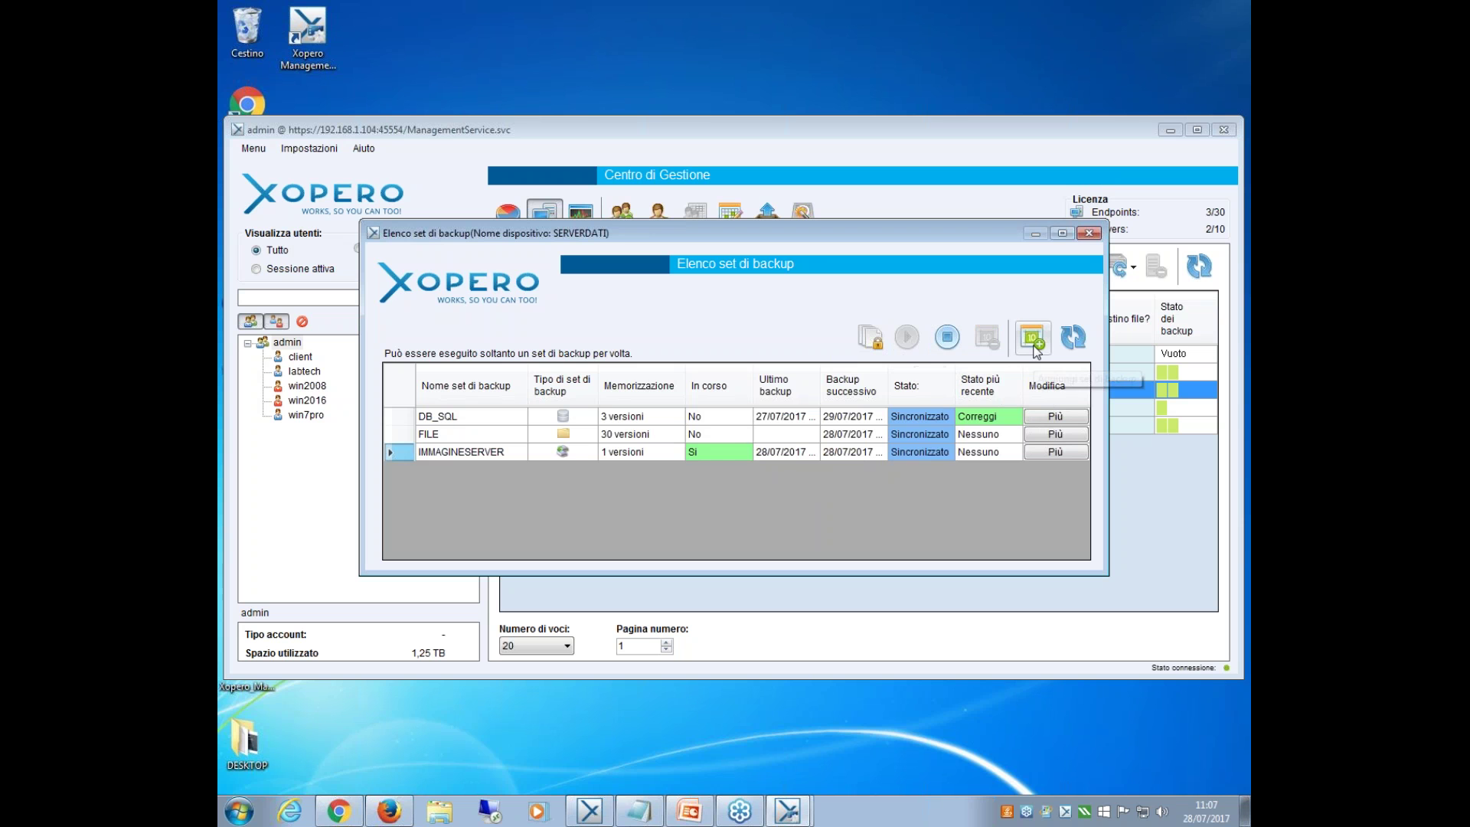
pyautogui.click(1073, 337)
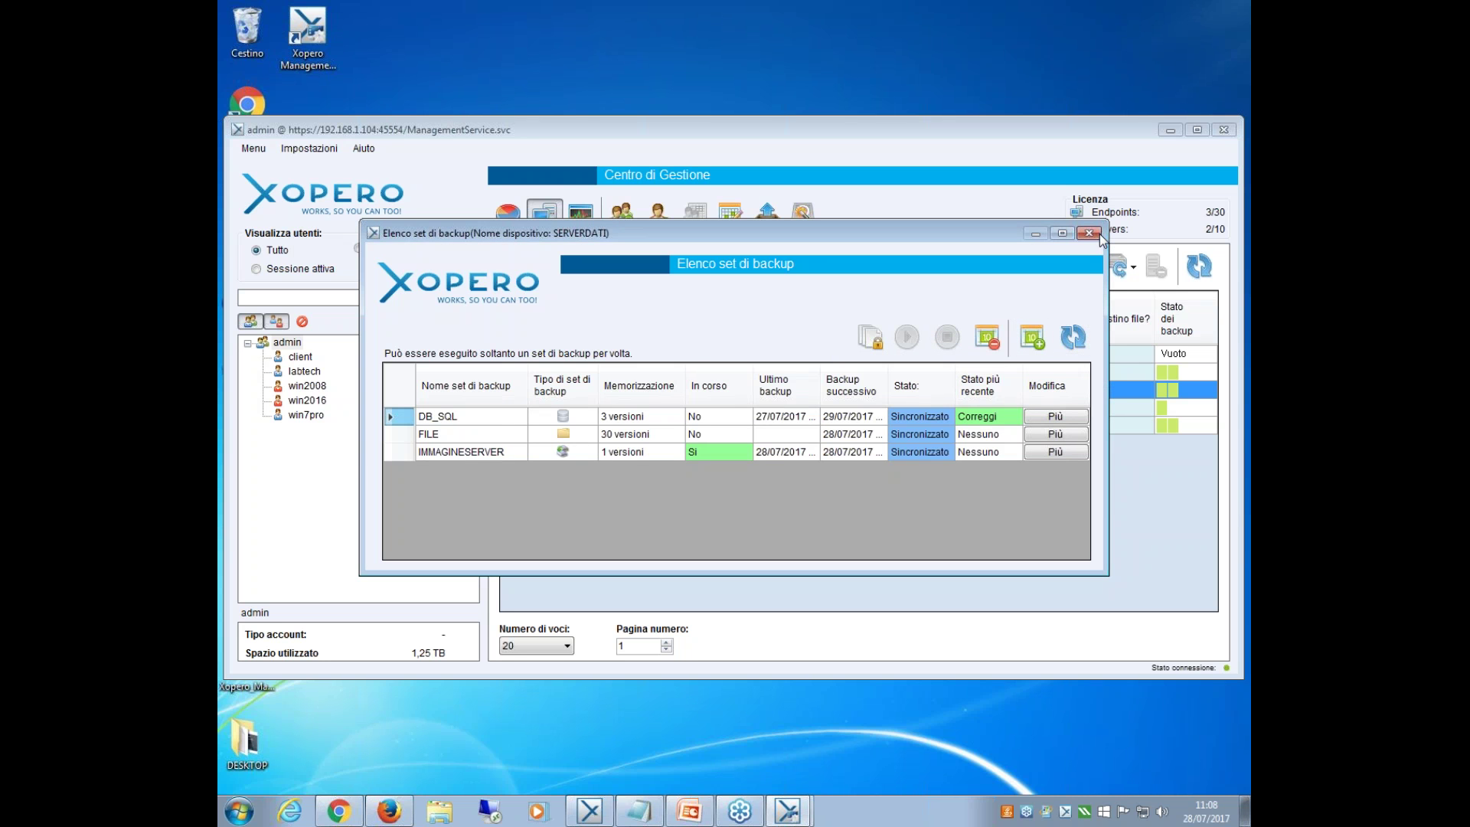
pyautogui.click(1098, 234)
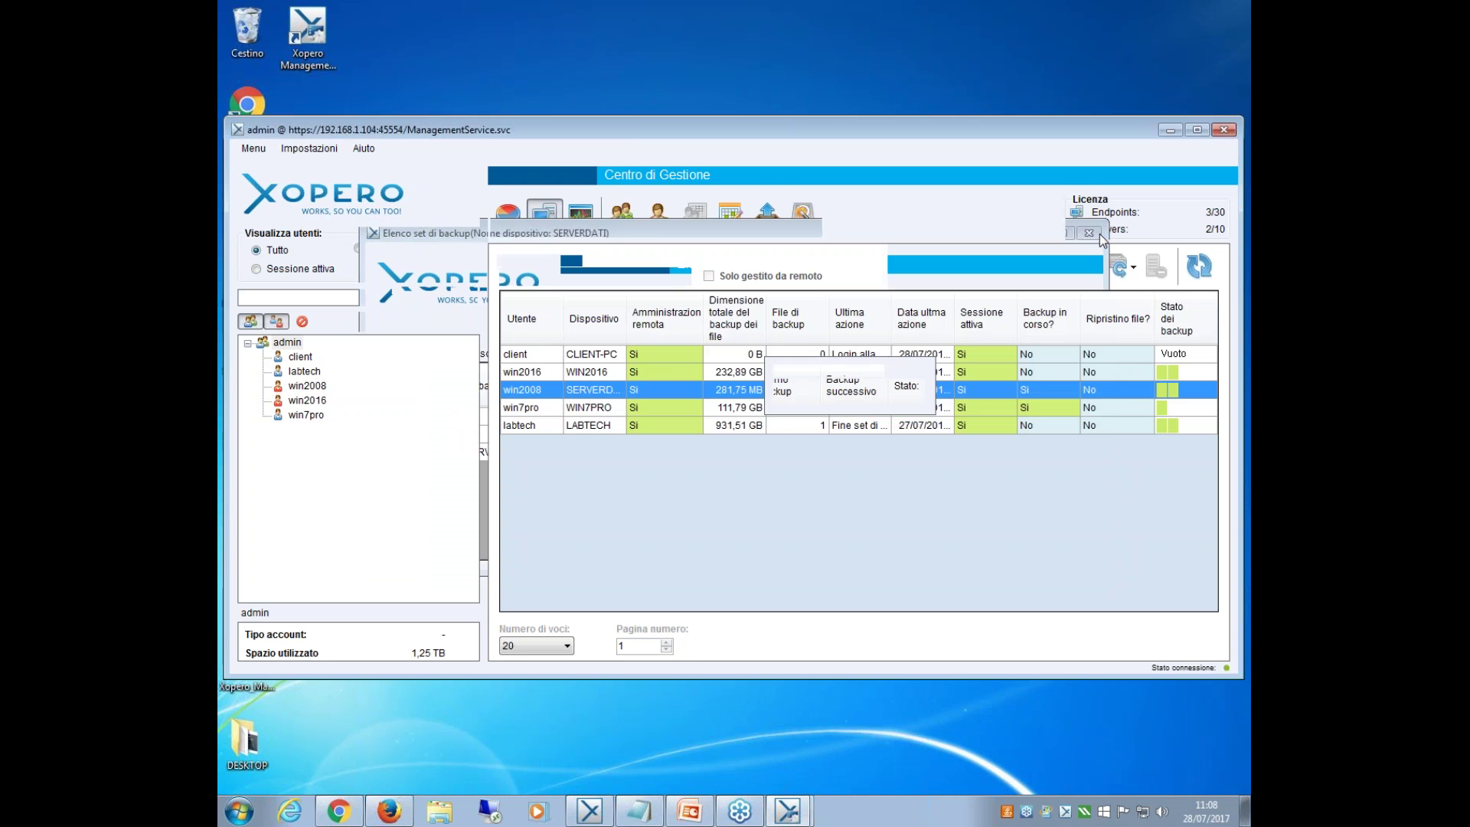
# Open the backup-set list of the win7pro device.
pyautogui.click(945, 414)
pyautogui.rightClick(945, 412)
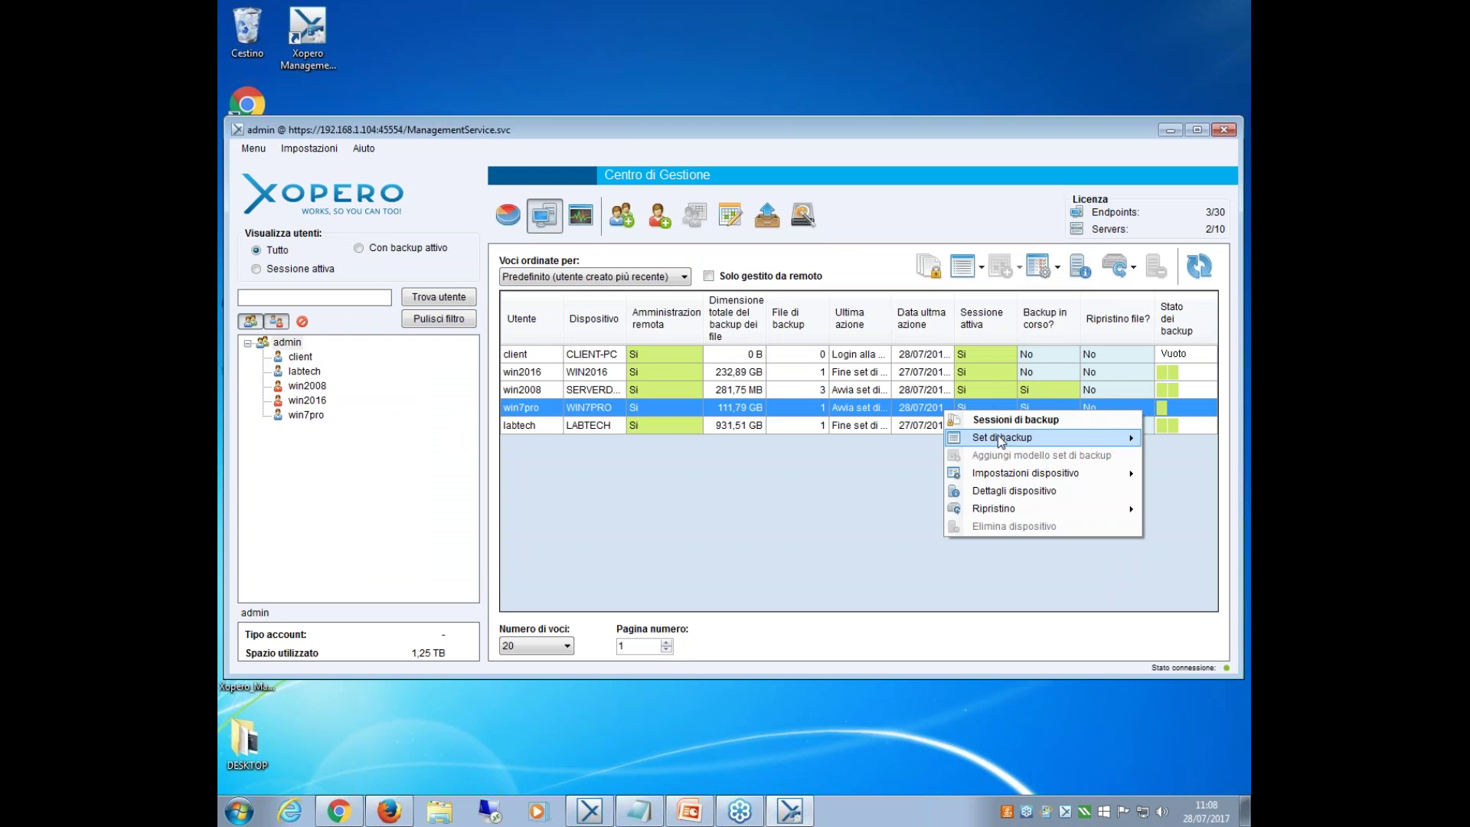
pyautogui.moveTo(994, 438)
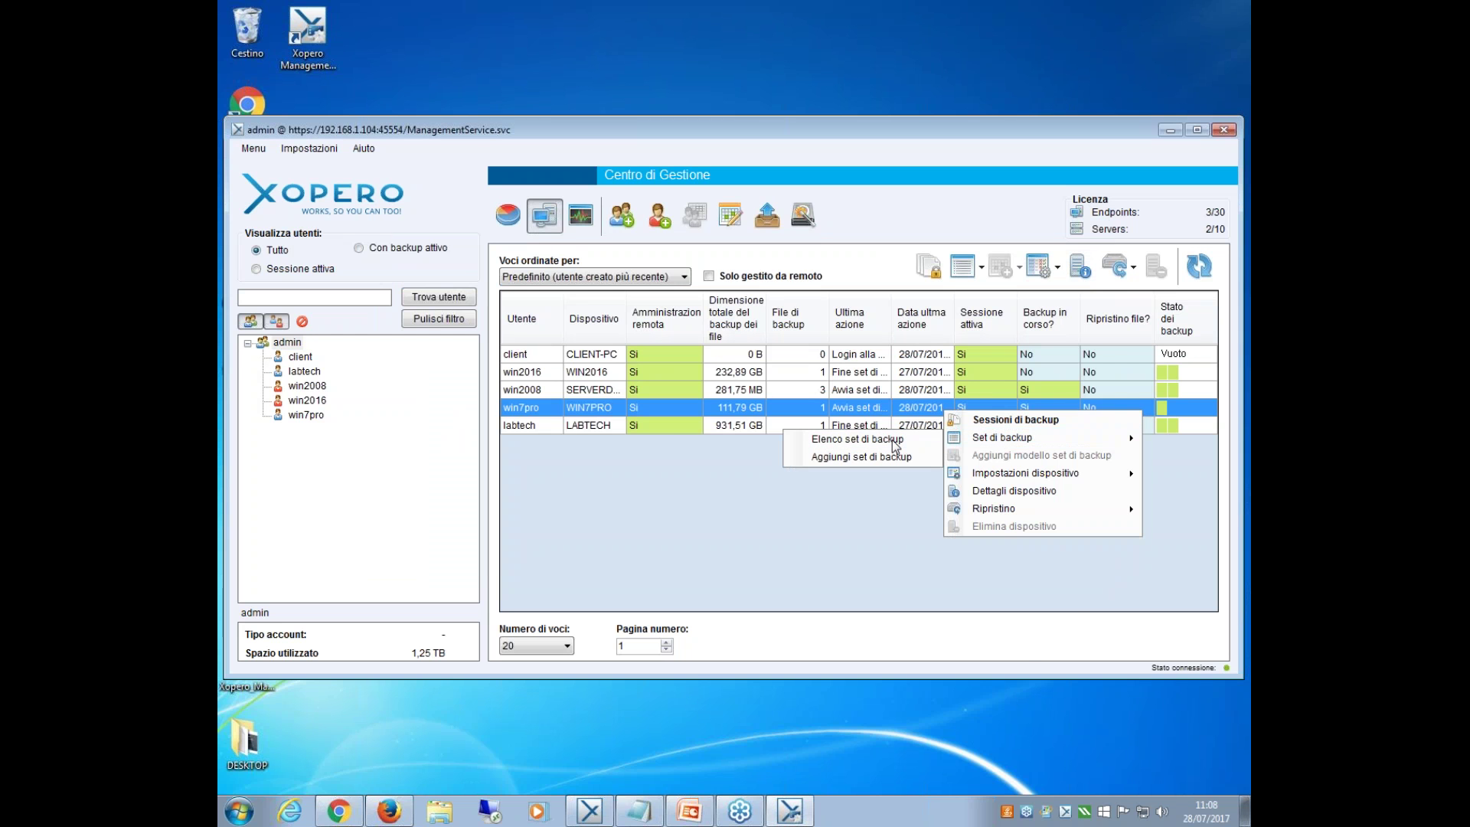
pyautogui.click(894, 442)
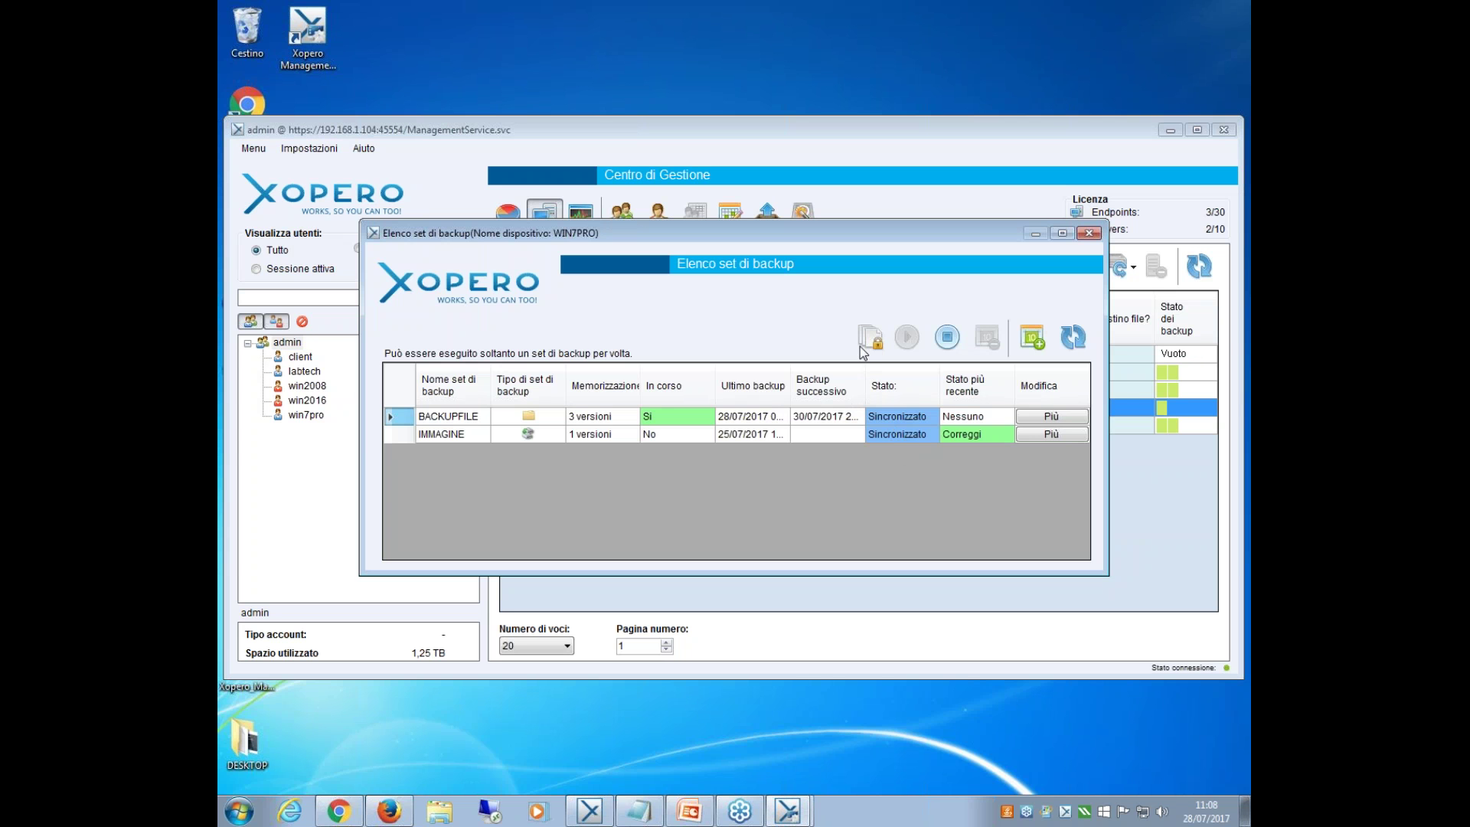
# Check the running BACKUPFILE backup's progress, then close the progress window and the WIN7PRO list.
pyautogui.click(865, 343)
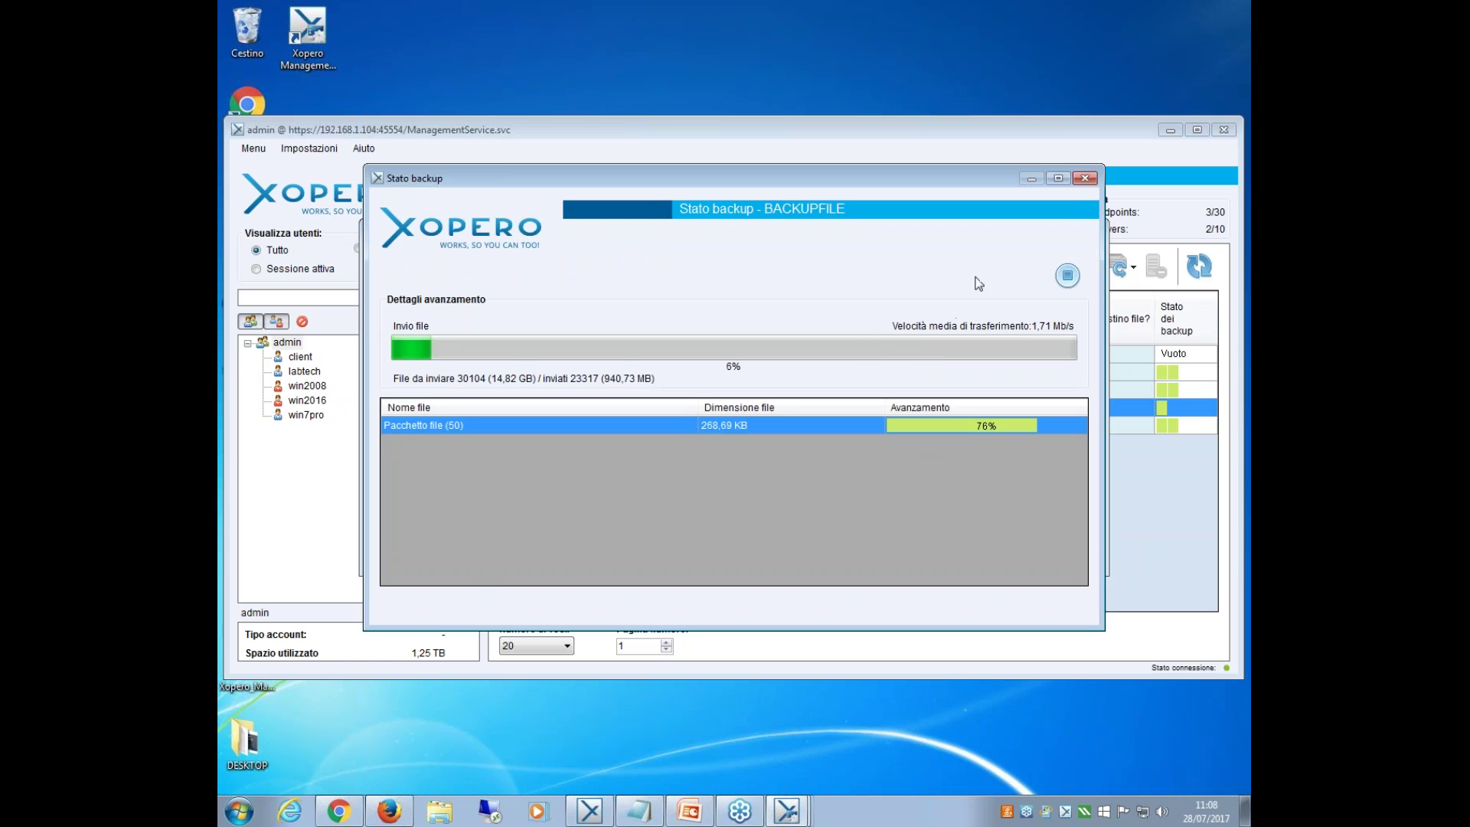
pyautogui.click(1084, 178)
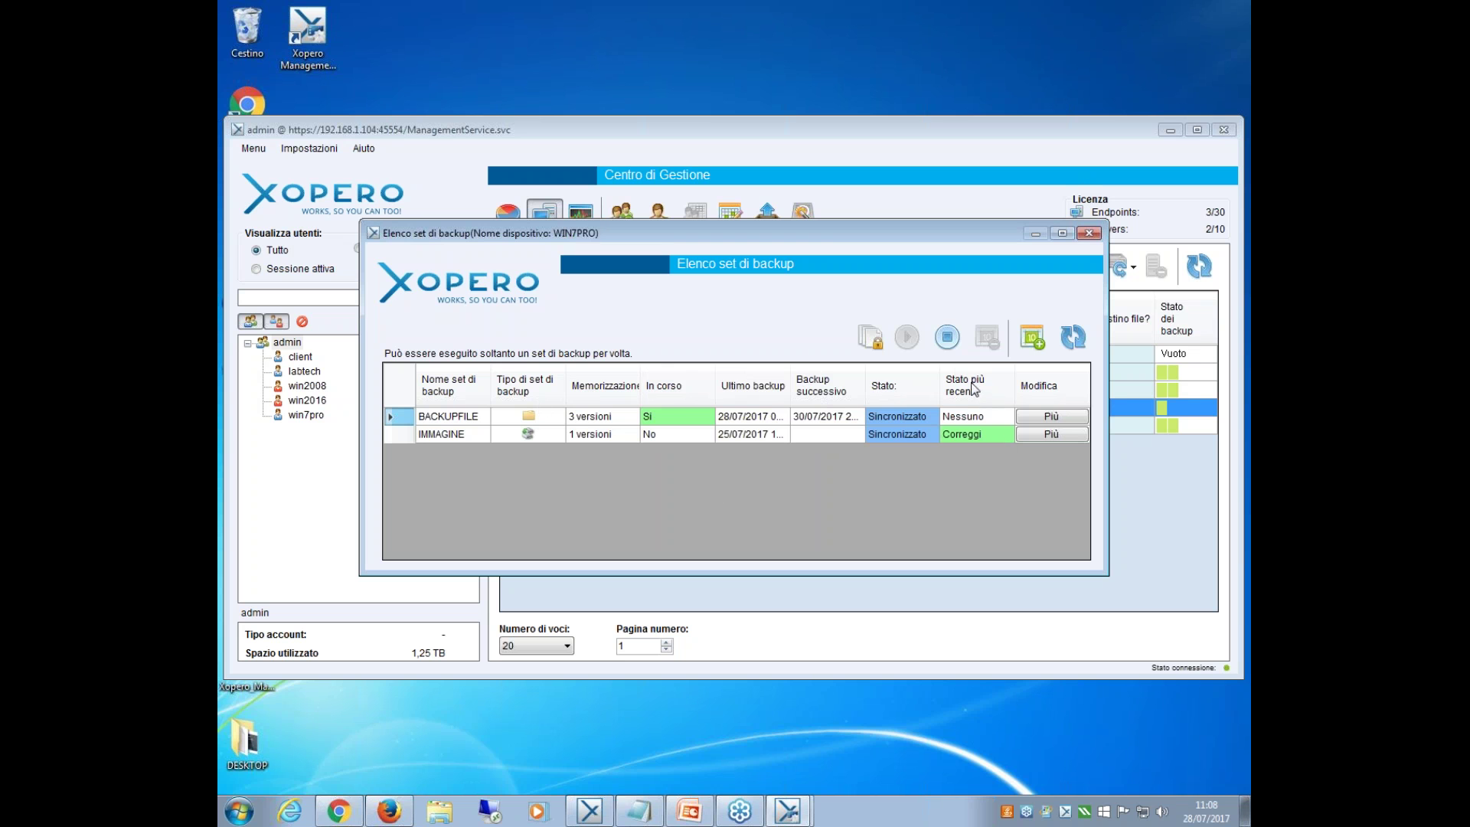
pyautogui.click(1094, 234)
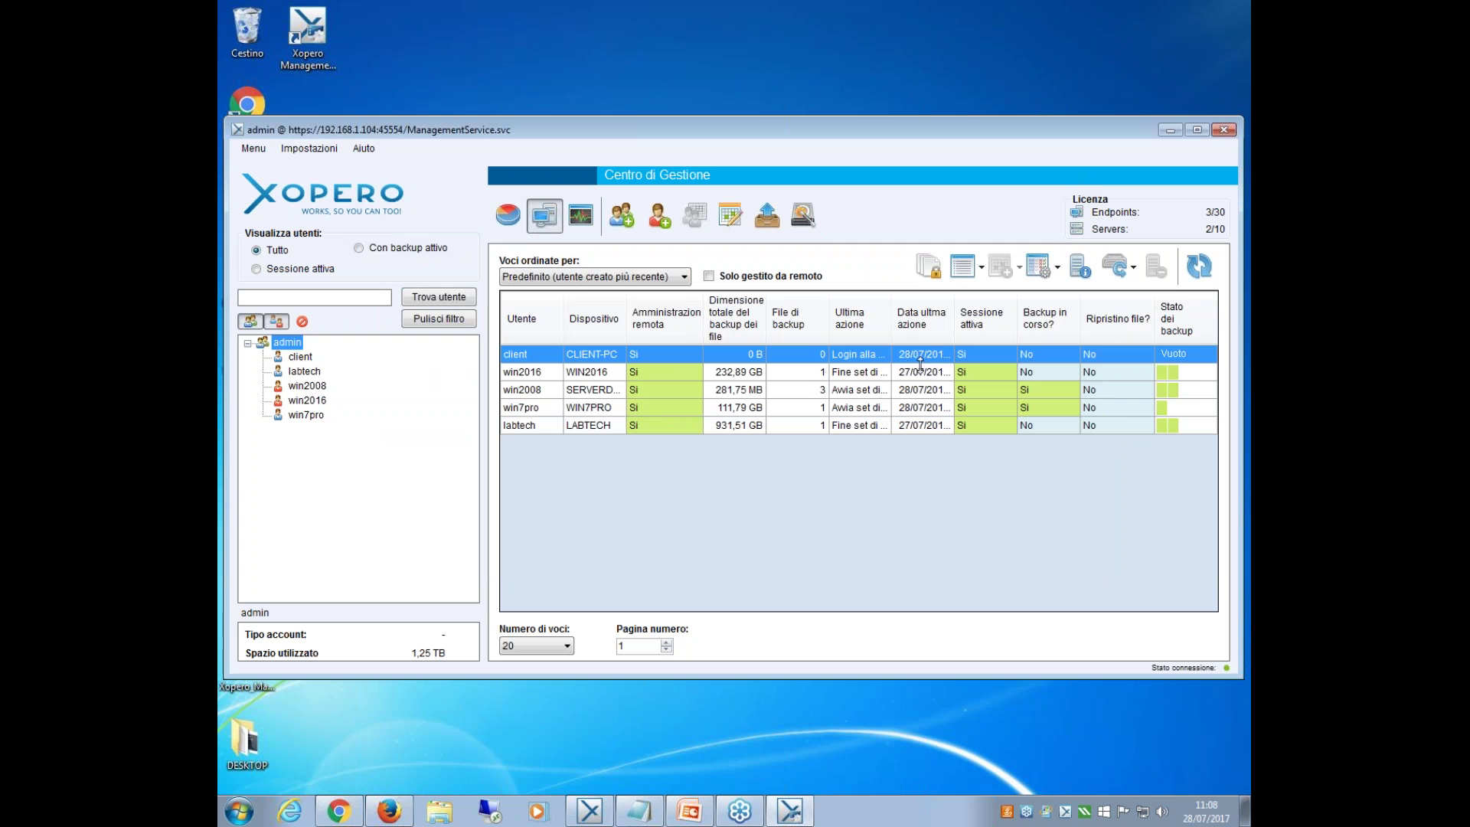
# Set win7pro's performance to Backup rapido with low priority and limited disk use, and save.
pyautogui.rightClick(929, 408)
pyautogui.moveTo(1045, 442)
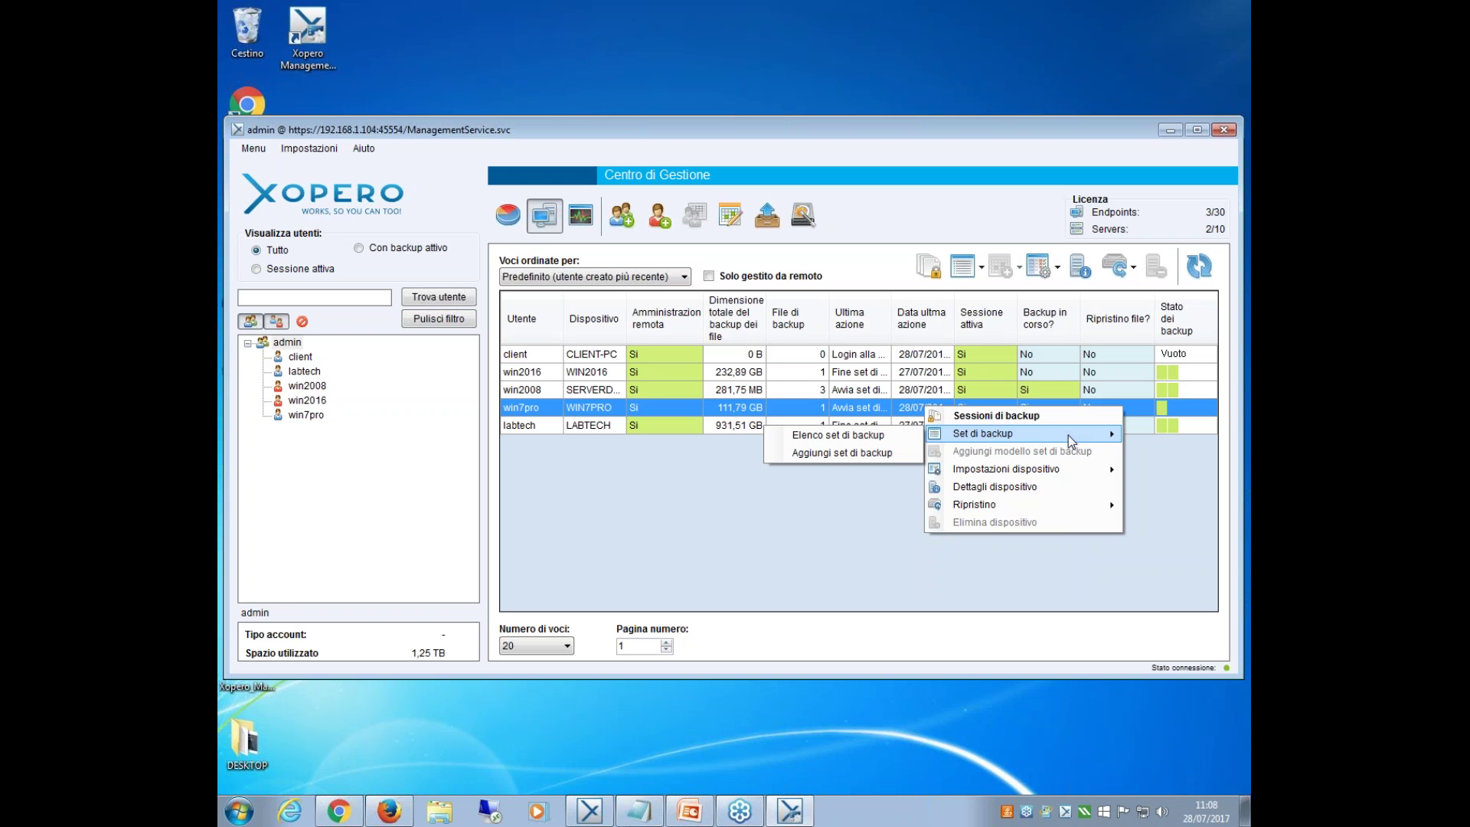
pyautogui.moveTo(1108, 473)
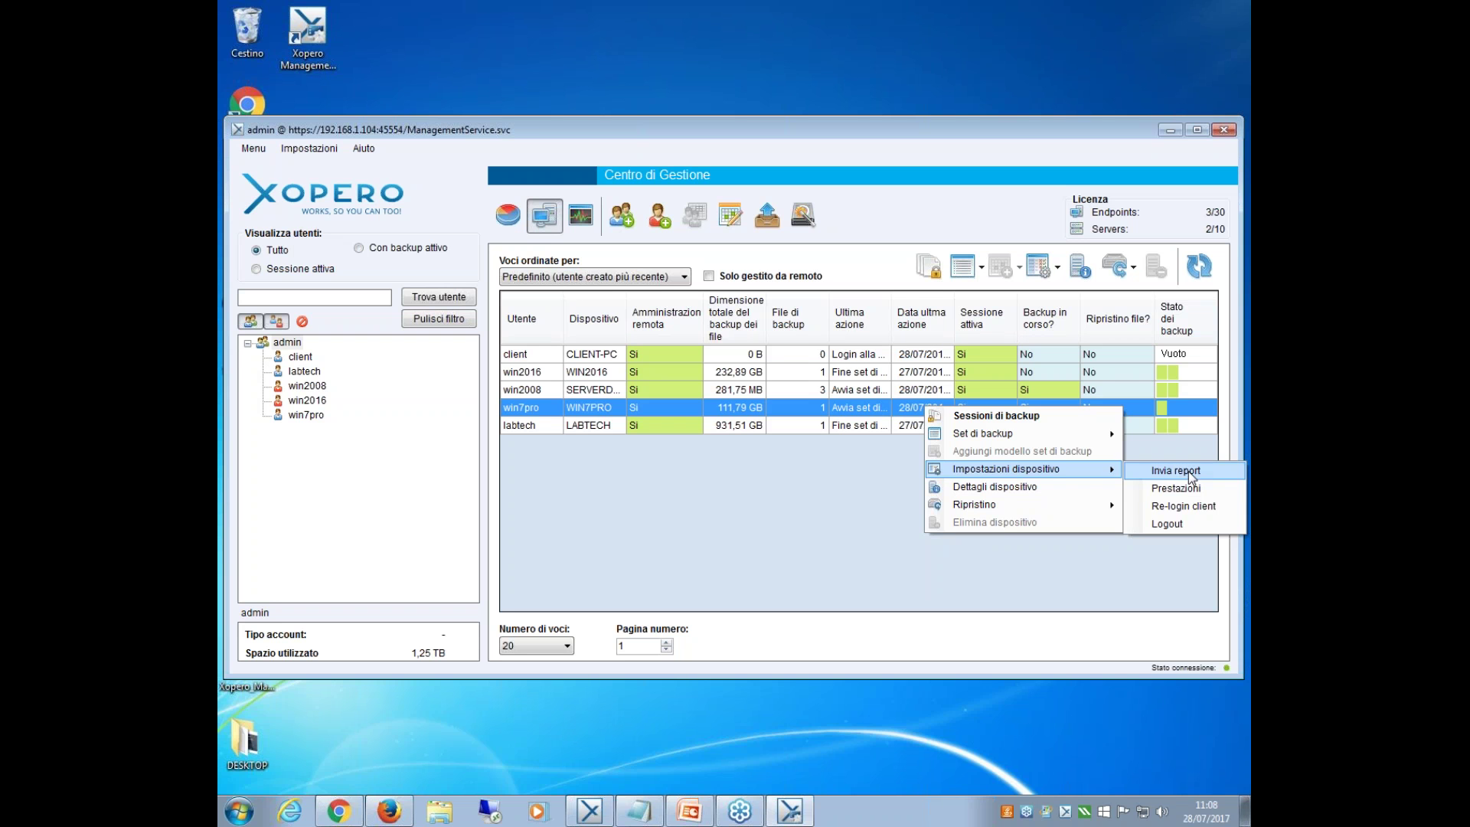
pyautogui.click(1187, 488)
pyautogui.click(602, 452)
pyautogui.click(602, 473)
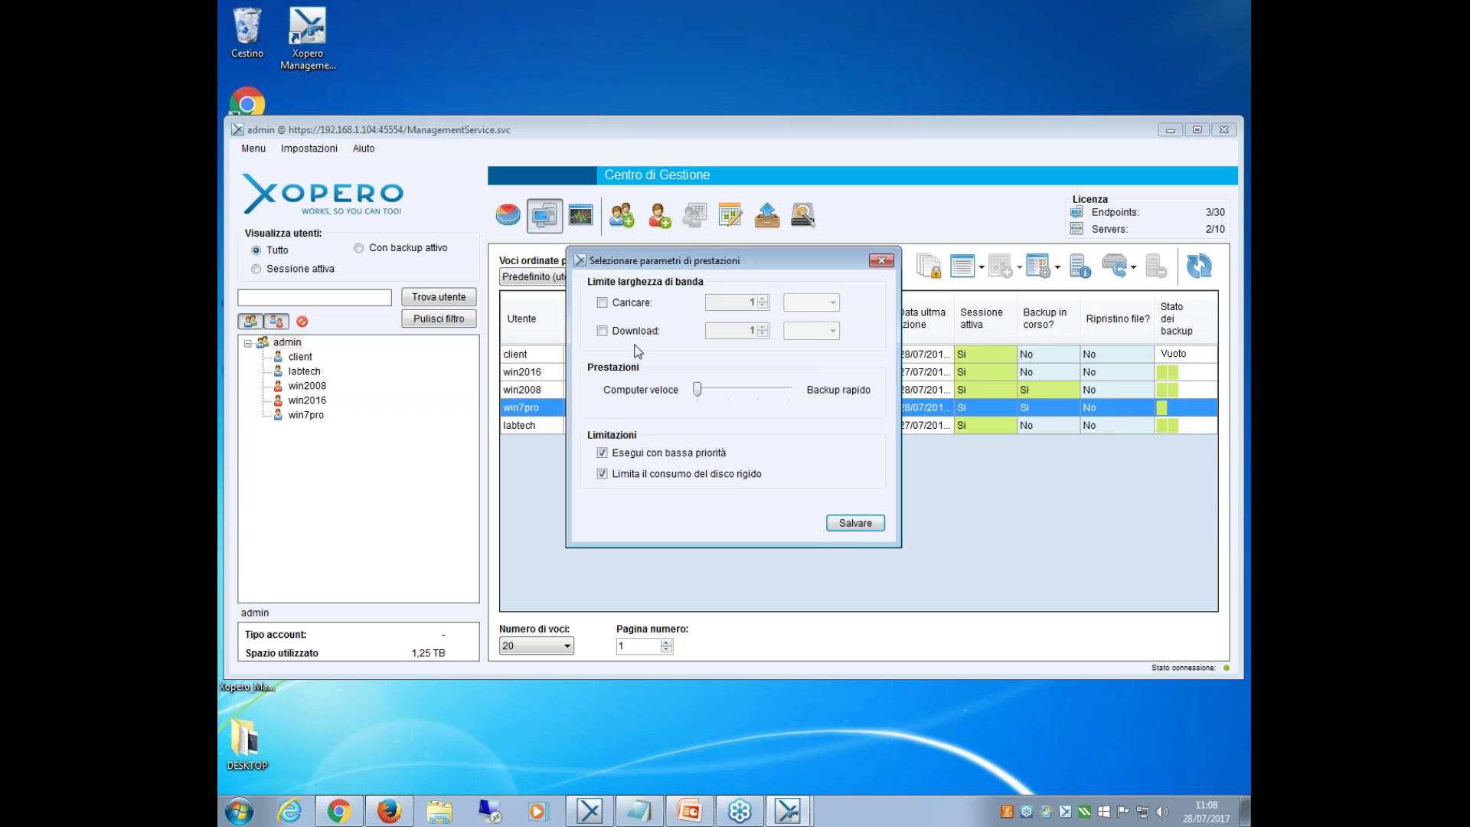
pyautogui.moveTo(698, 390); pyautogui.dragTo(767, 402)
pyautogui.click(868, 525)
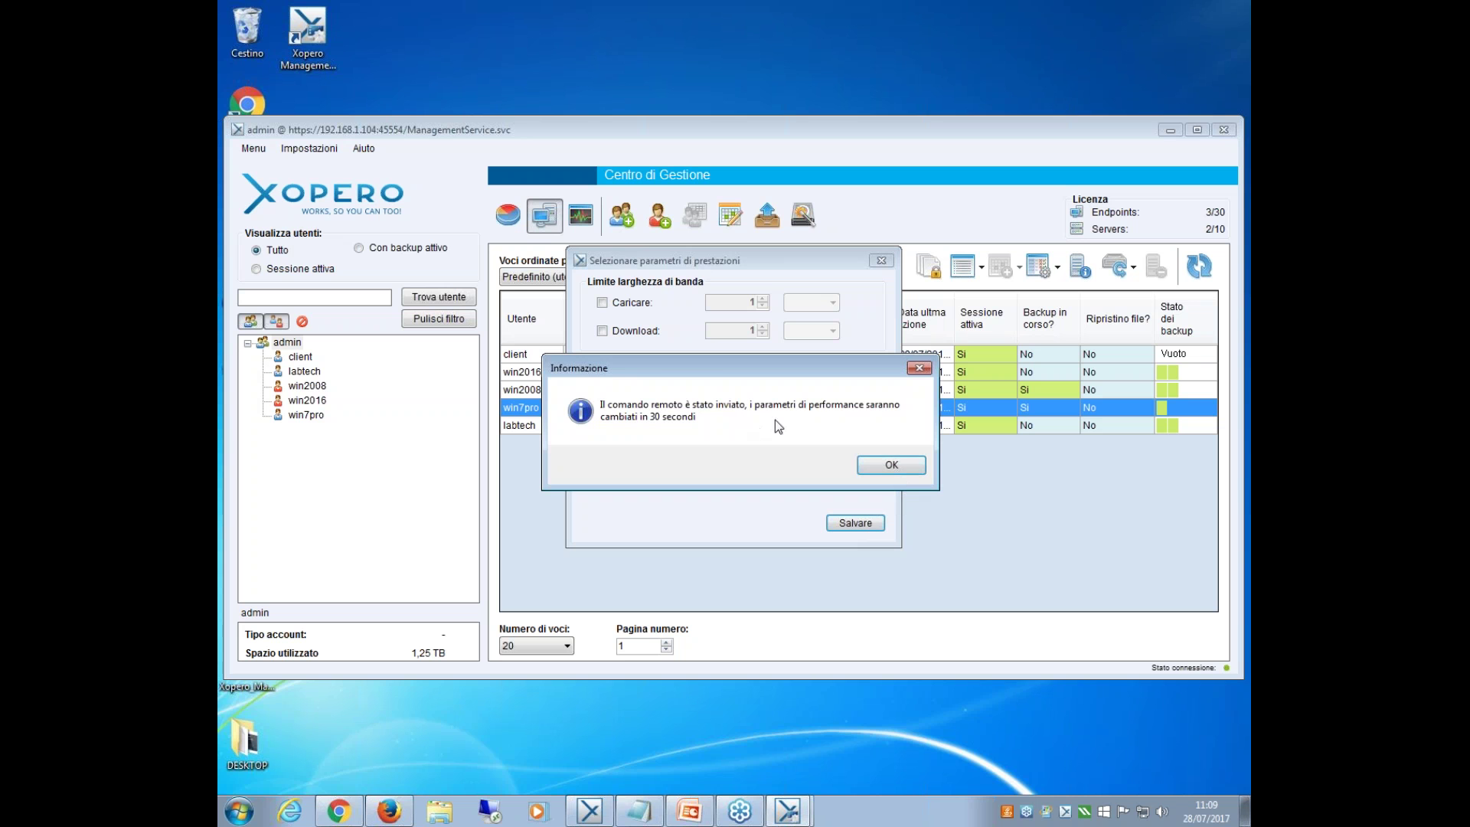
pyautogui.click(889, 465)
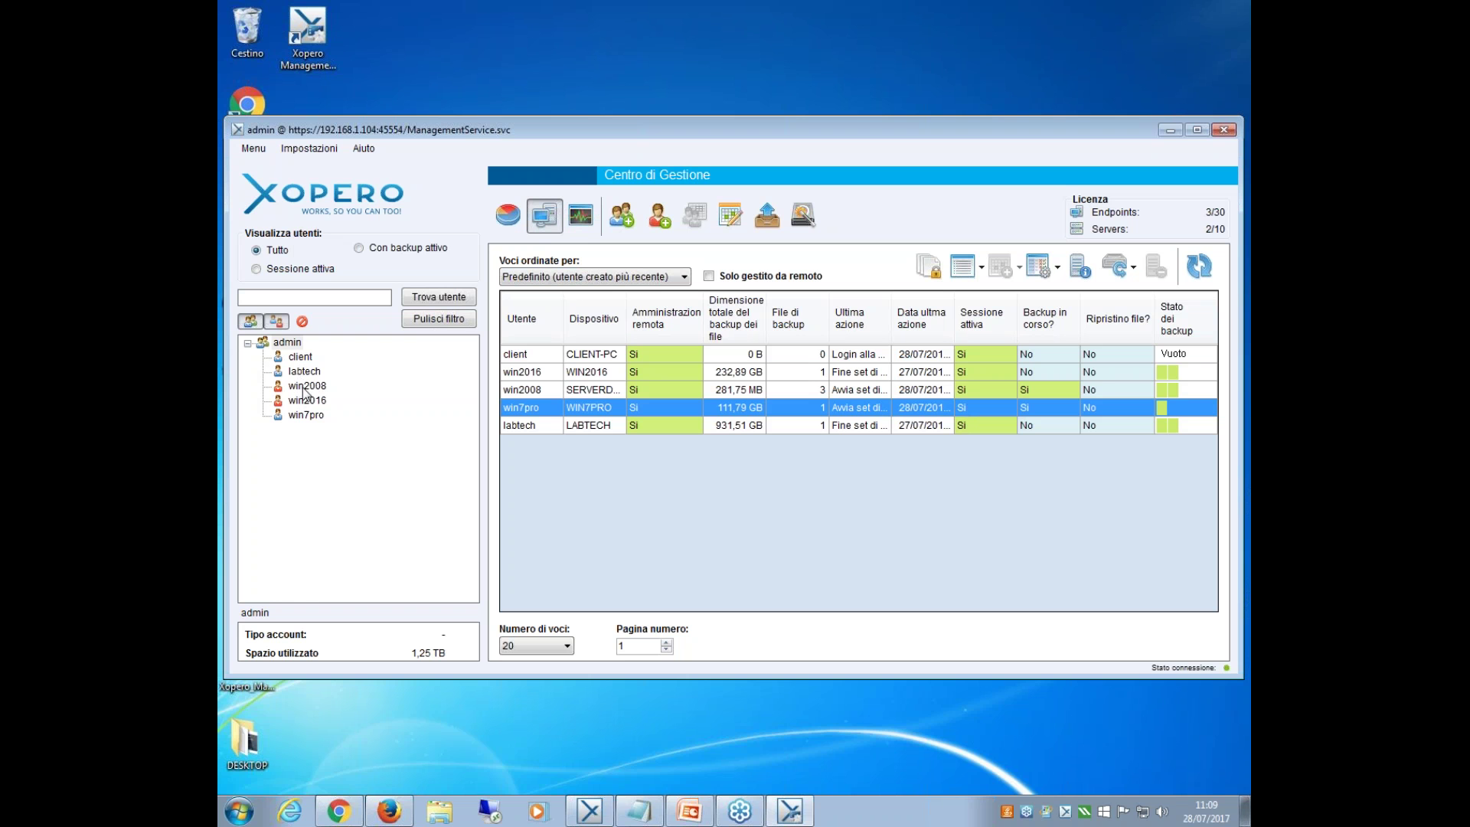
pyautogui.click(302, 415)
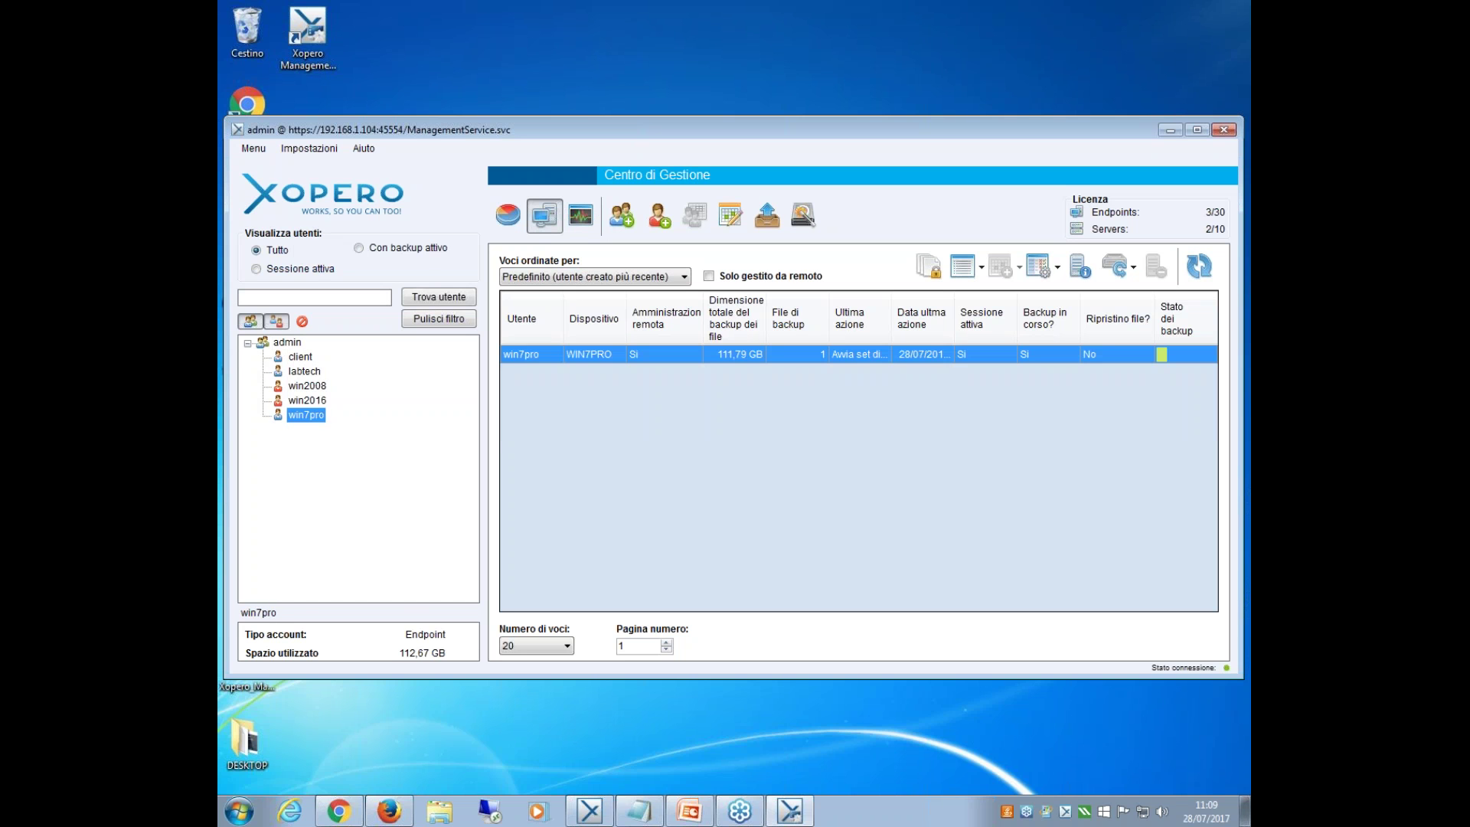
# Review the win7pro user's Permessi dialog, with all four permissions enabled, and close it.
pyautogui.rightClick(305, 417)
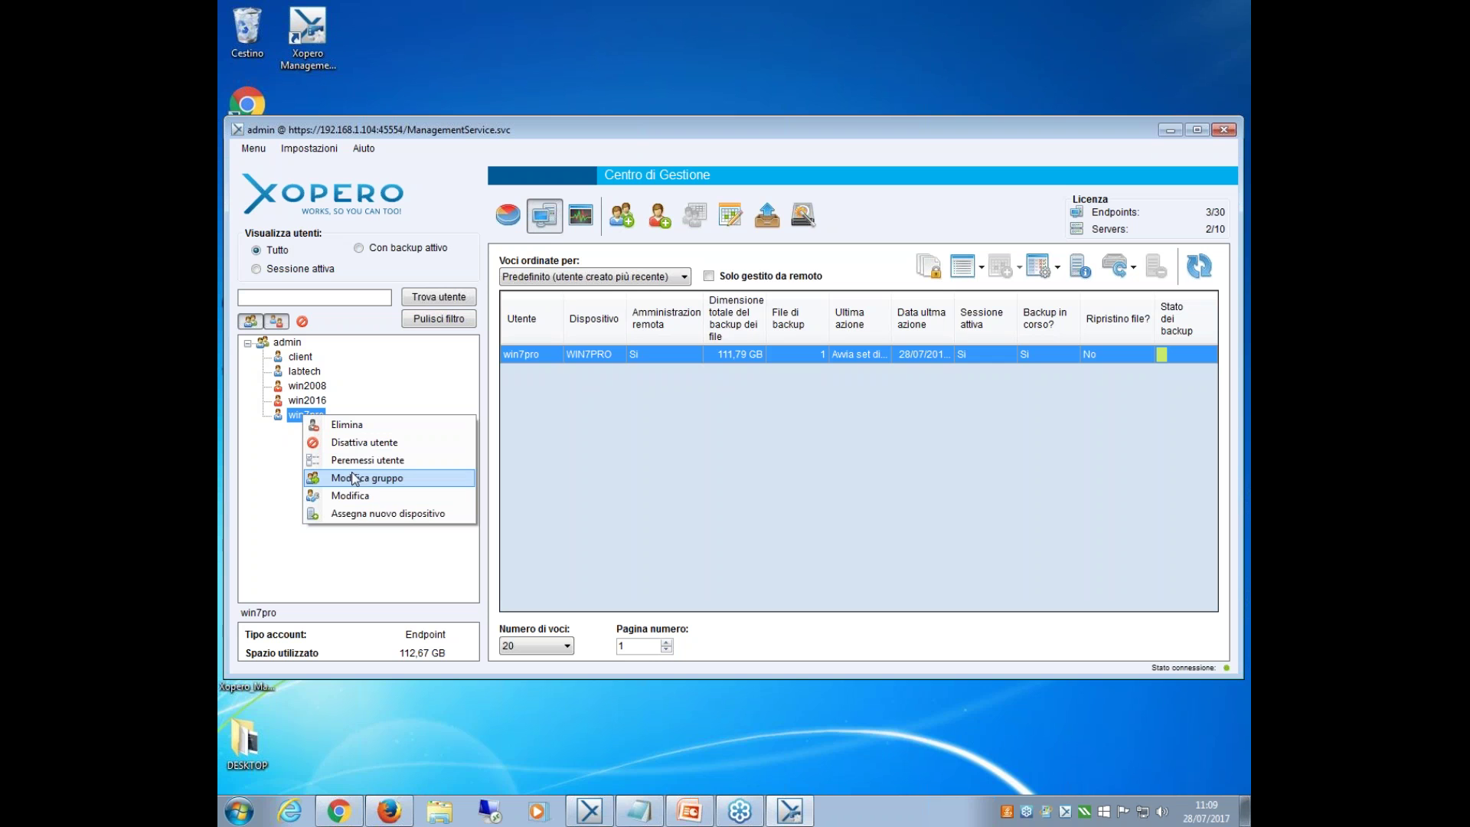
pyautogui.click(370, 462)
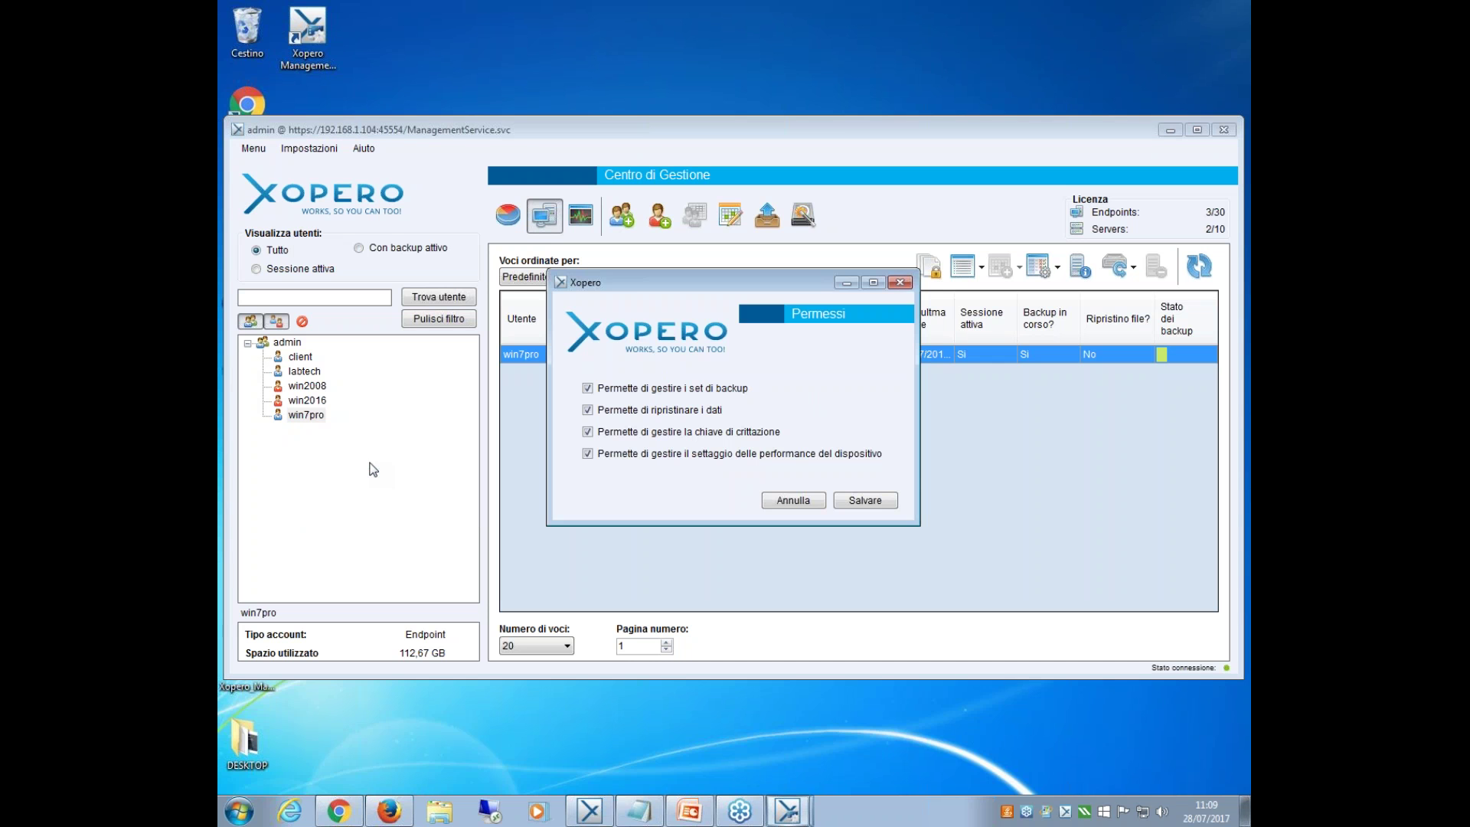
pyautogui.moveTo(628, 323); pyautogui.dragTo(589, 384)
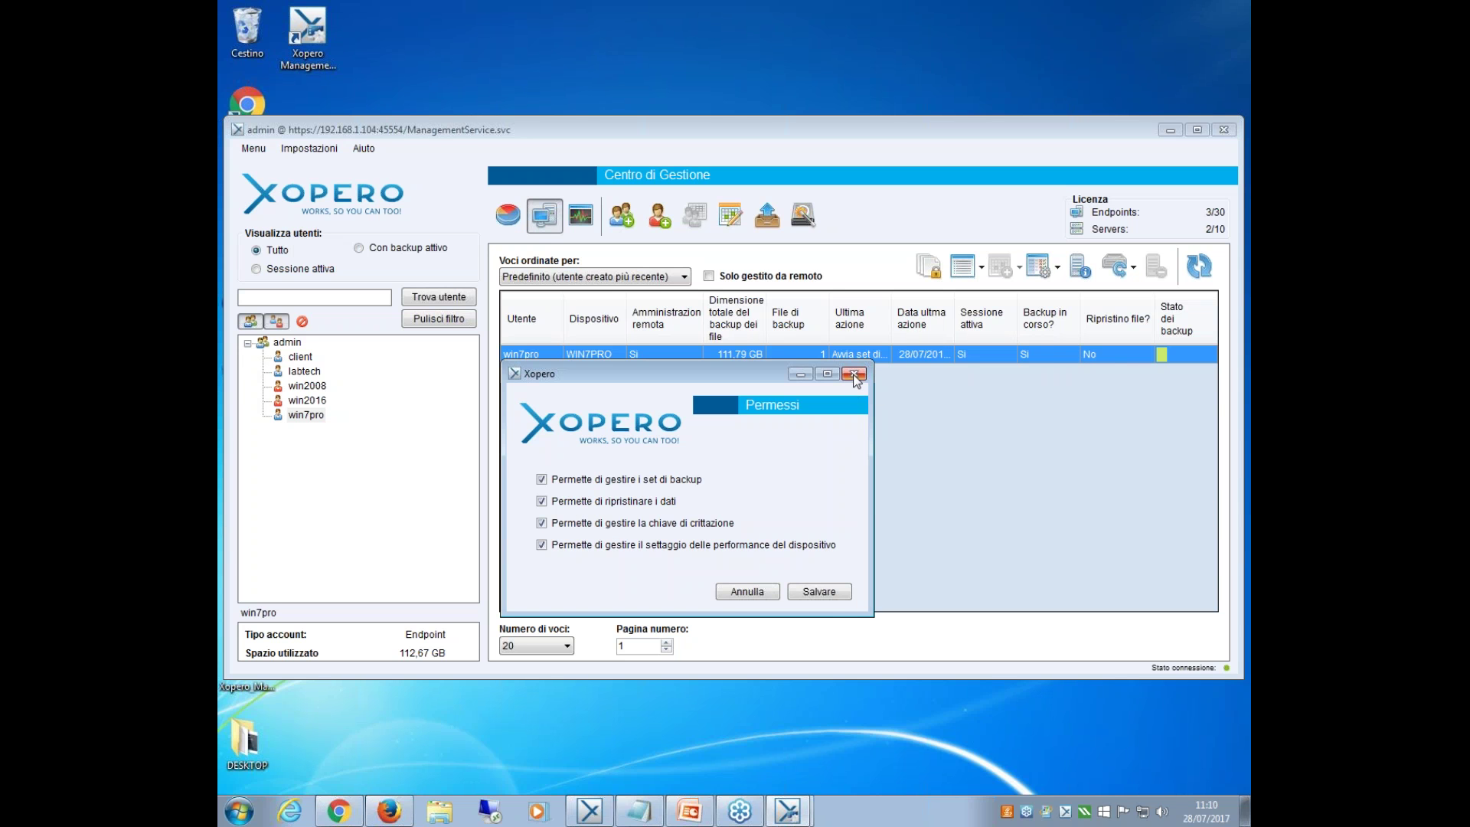
pyautogui.click(854, 374)
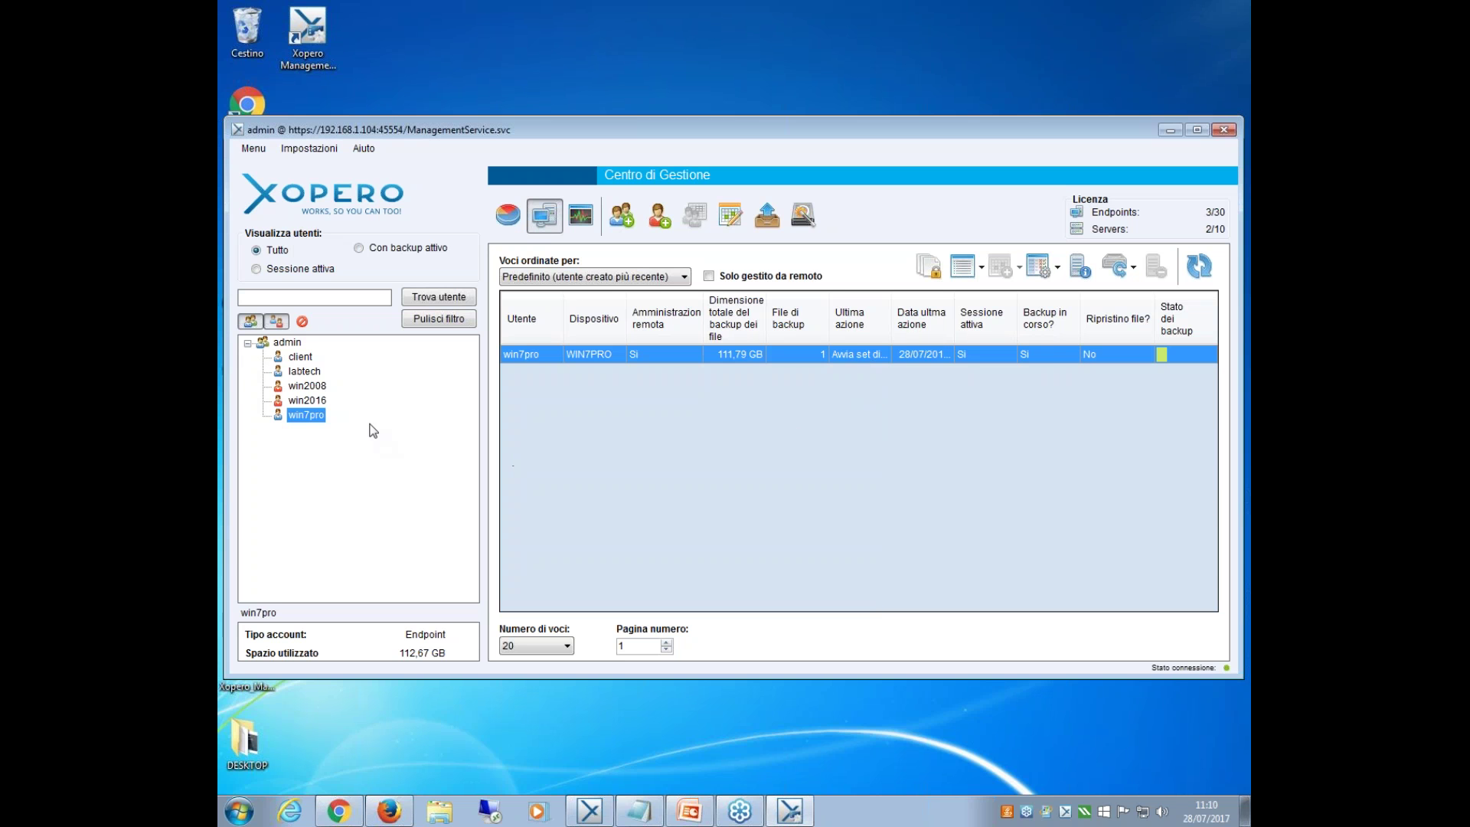
pyautogui.click(306, 152)
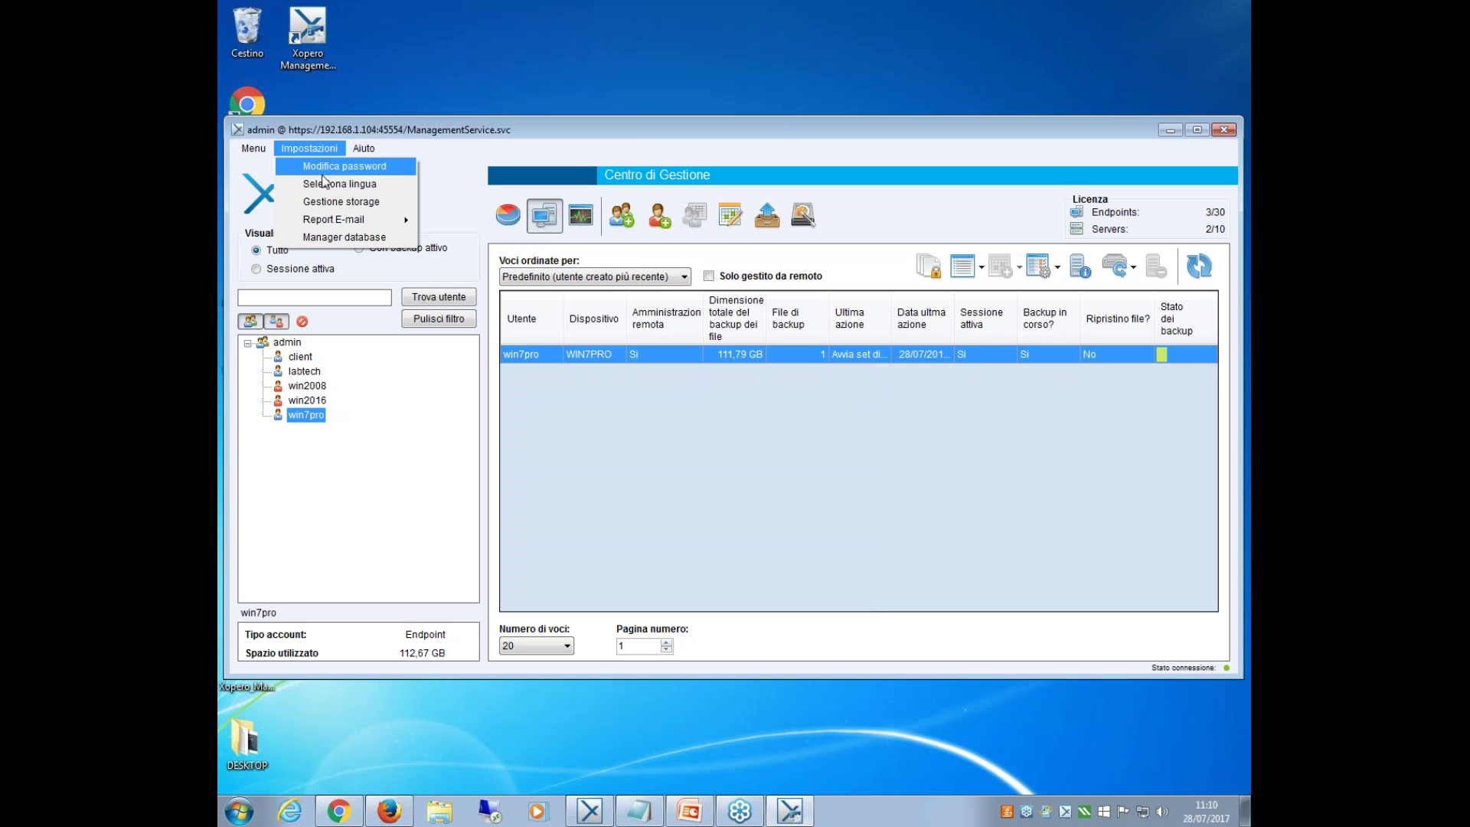
# Log in with the NAS administrator password to view storage management's single 1,56 TB storage, then close it.
pyautogui.click(343, 200)
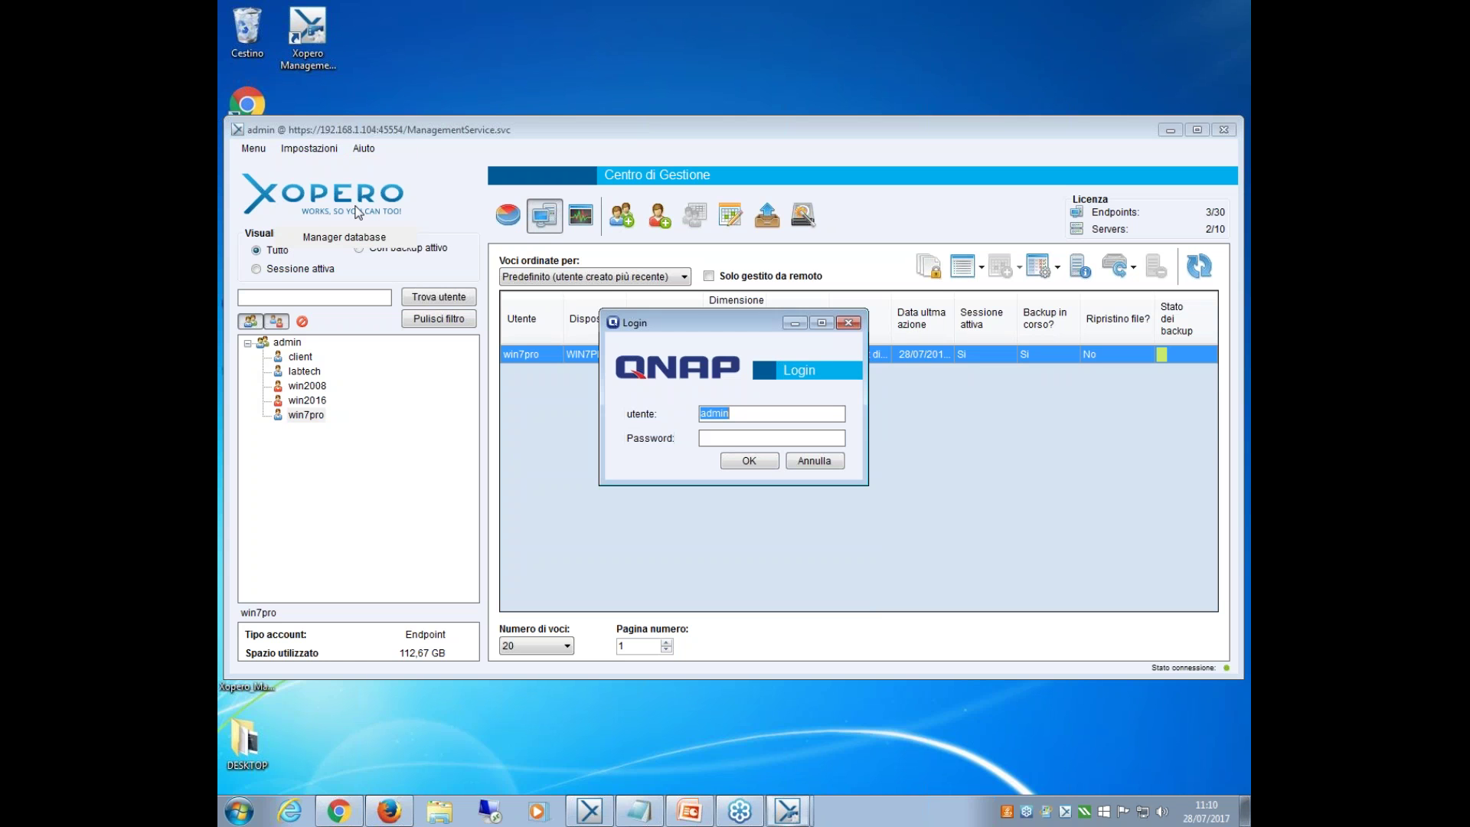
pyautogui.click(803, 439)
pyautogui.write('admin')
pyautogui.press('Return')
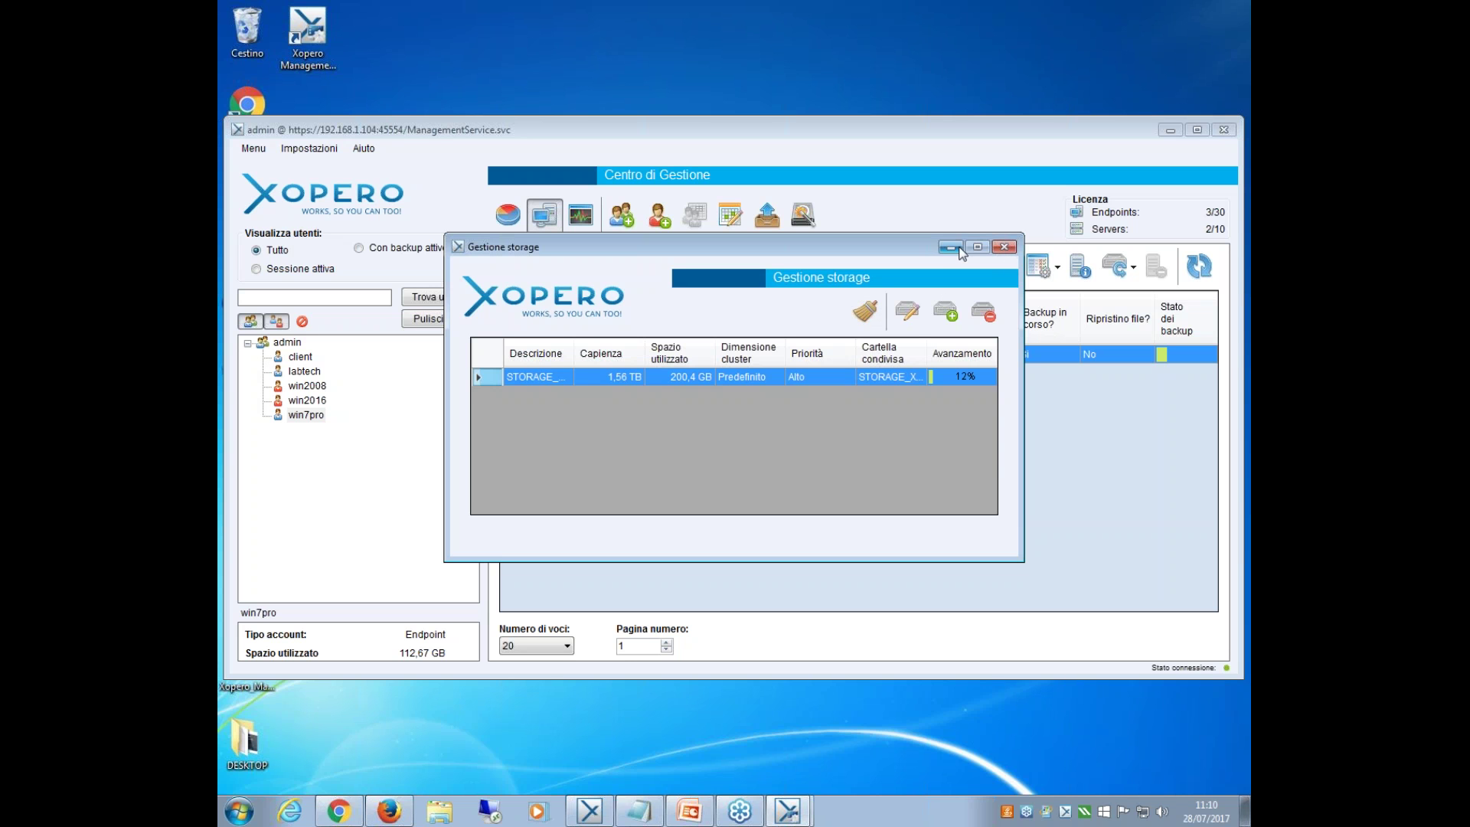
pyautogui.click(1006, 247)
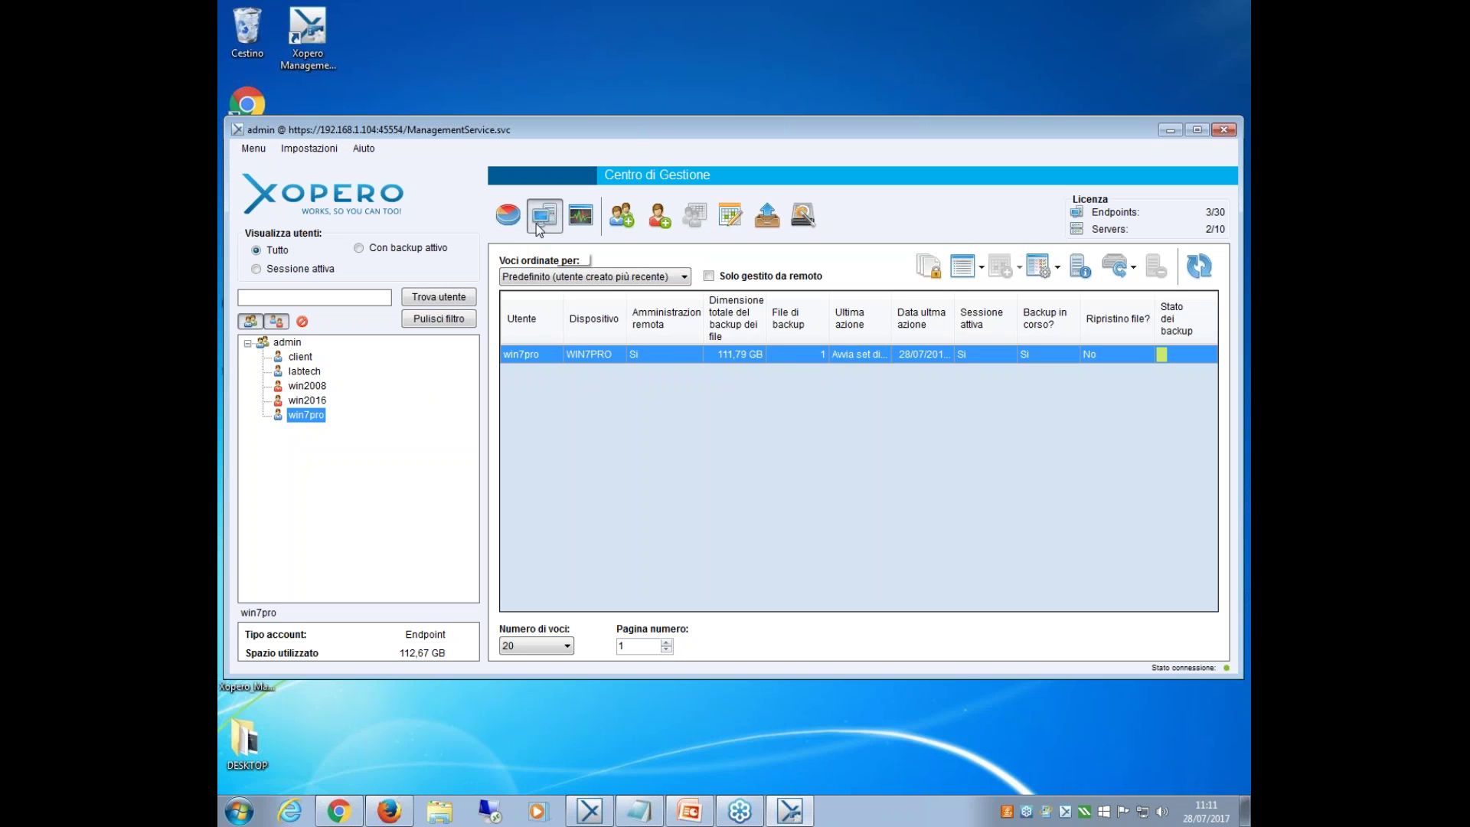
pyautogui.click(308, 149)
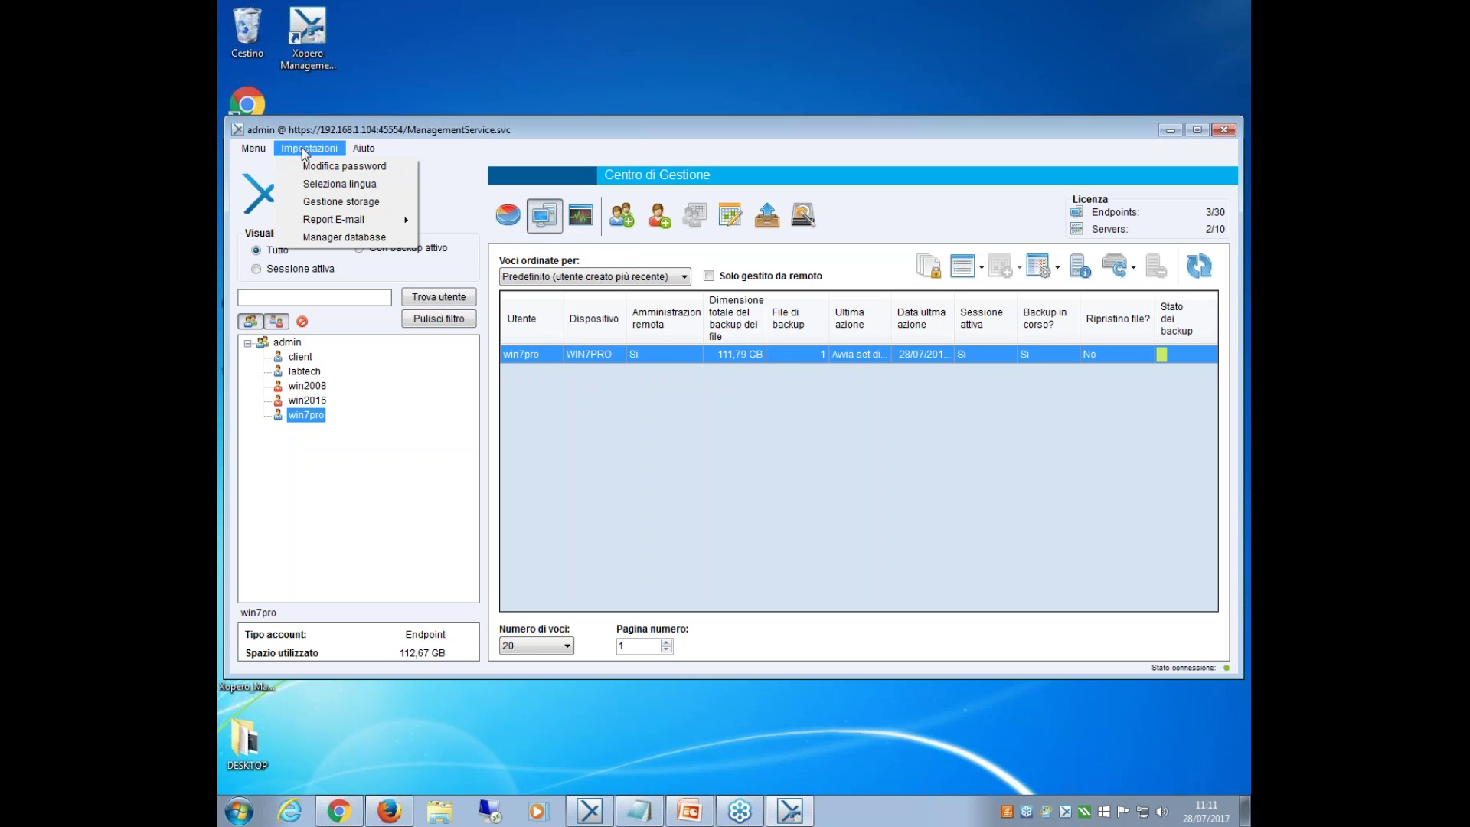
pyautogui.moveTo(343, 220)
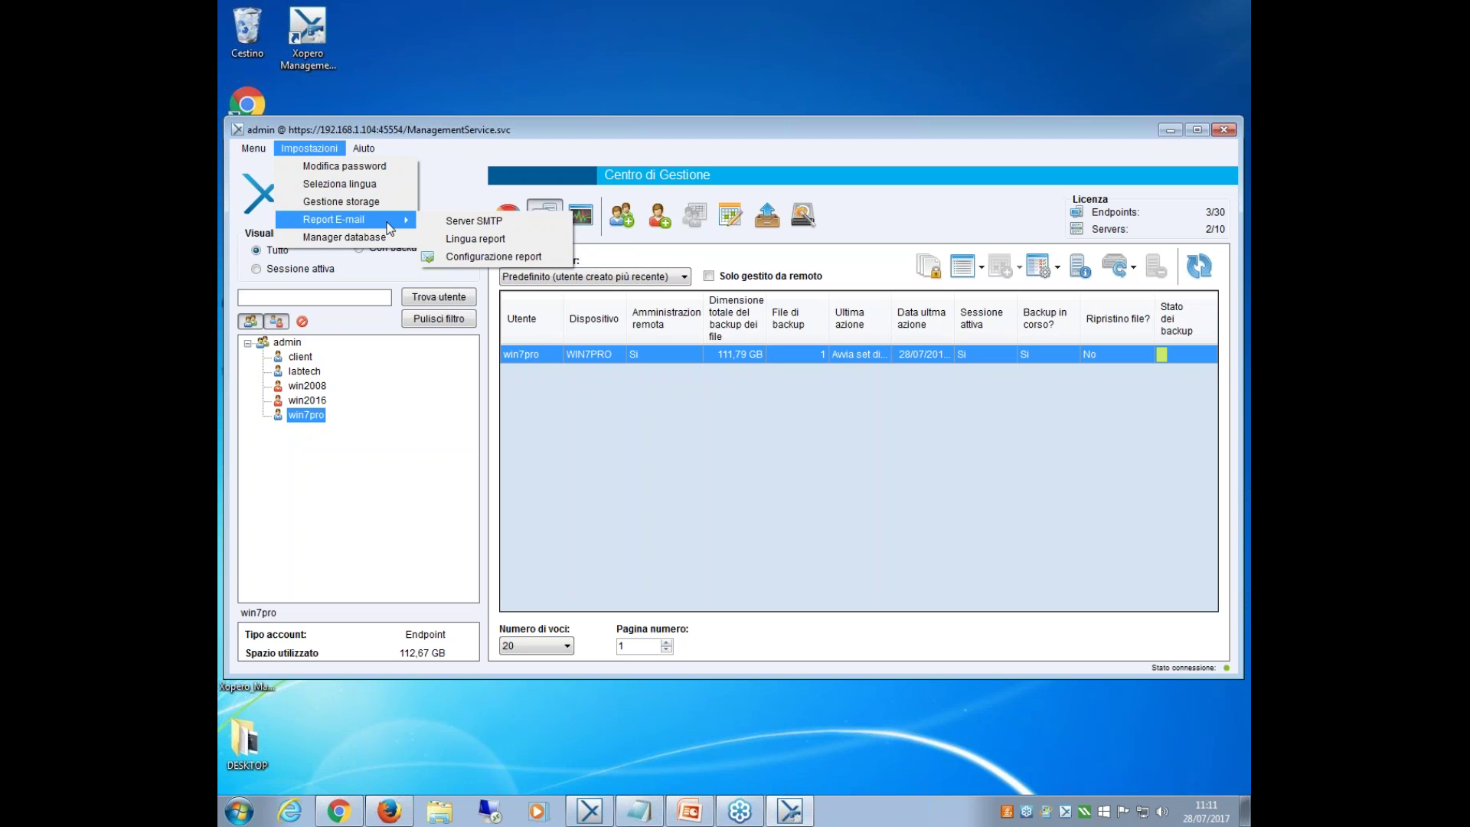
pyautogui.click(438, 222)
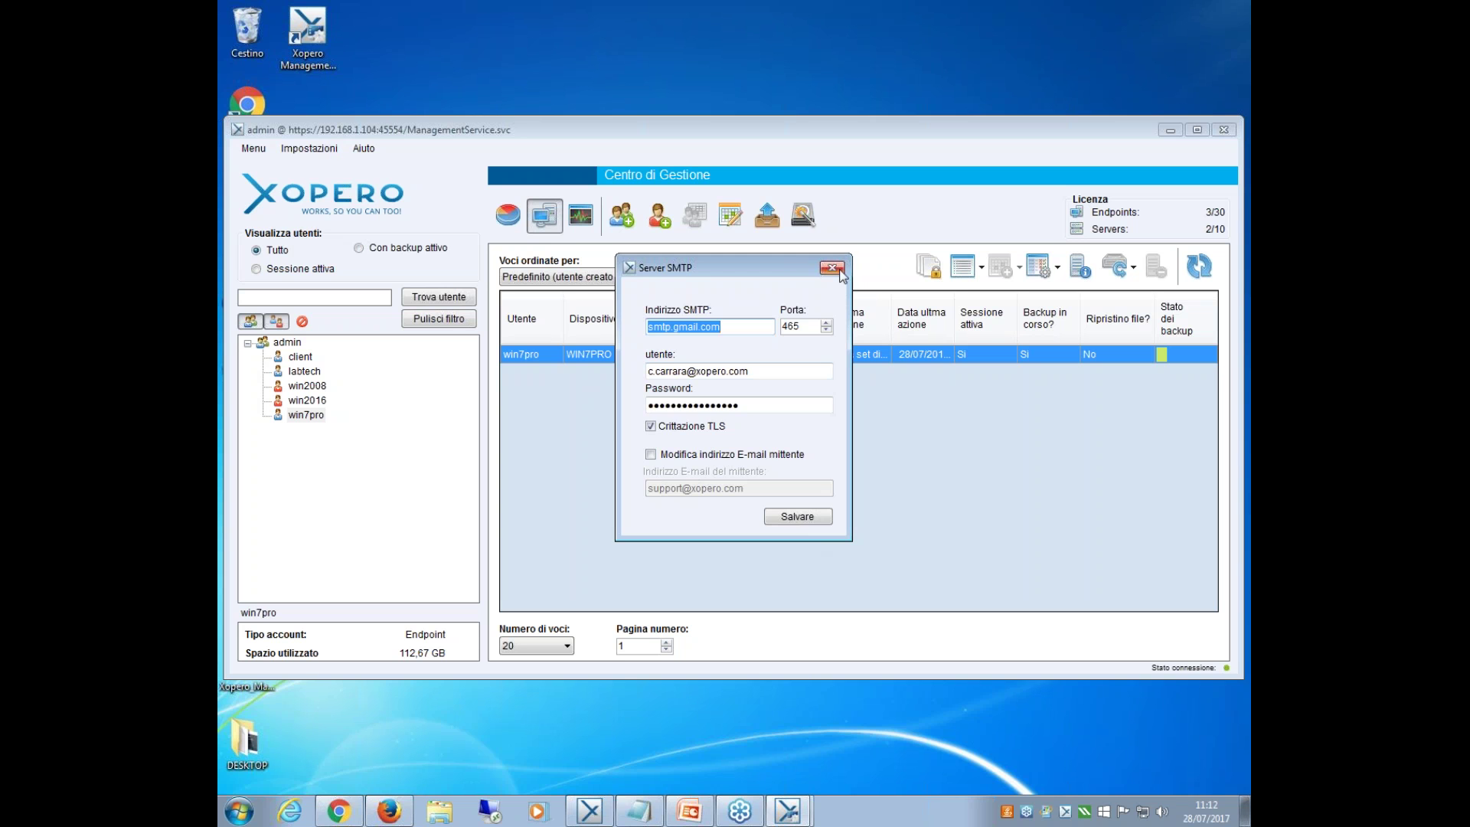
pyautogui.click(832, 267)
pyautogui.click(308, 147)
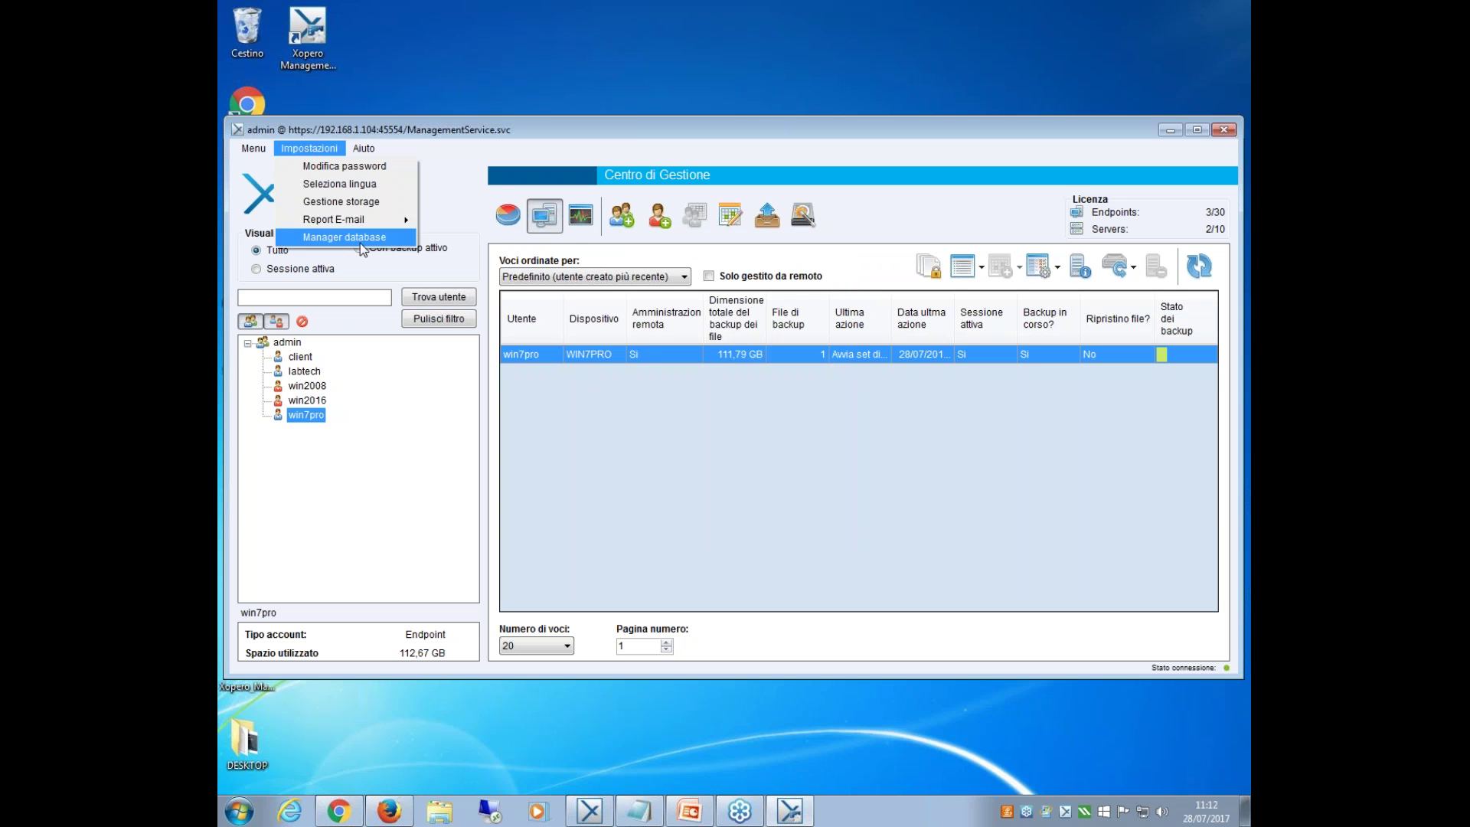
pyautogui.moveTo(365, 225)
pyautogui.click(457, 256)
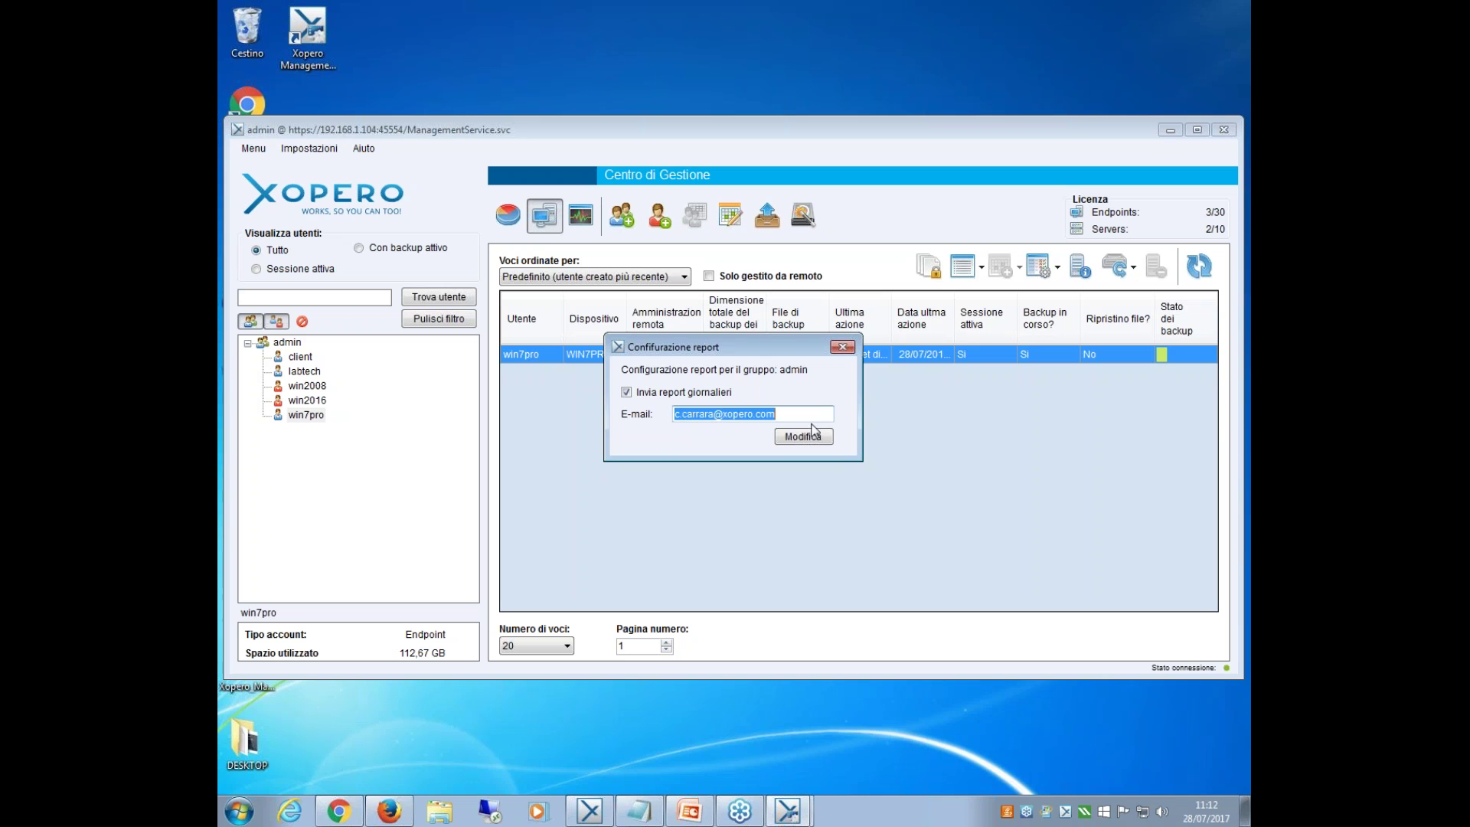
pyautogui.click(842, 349)
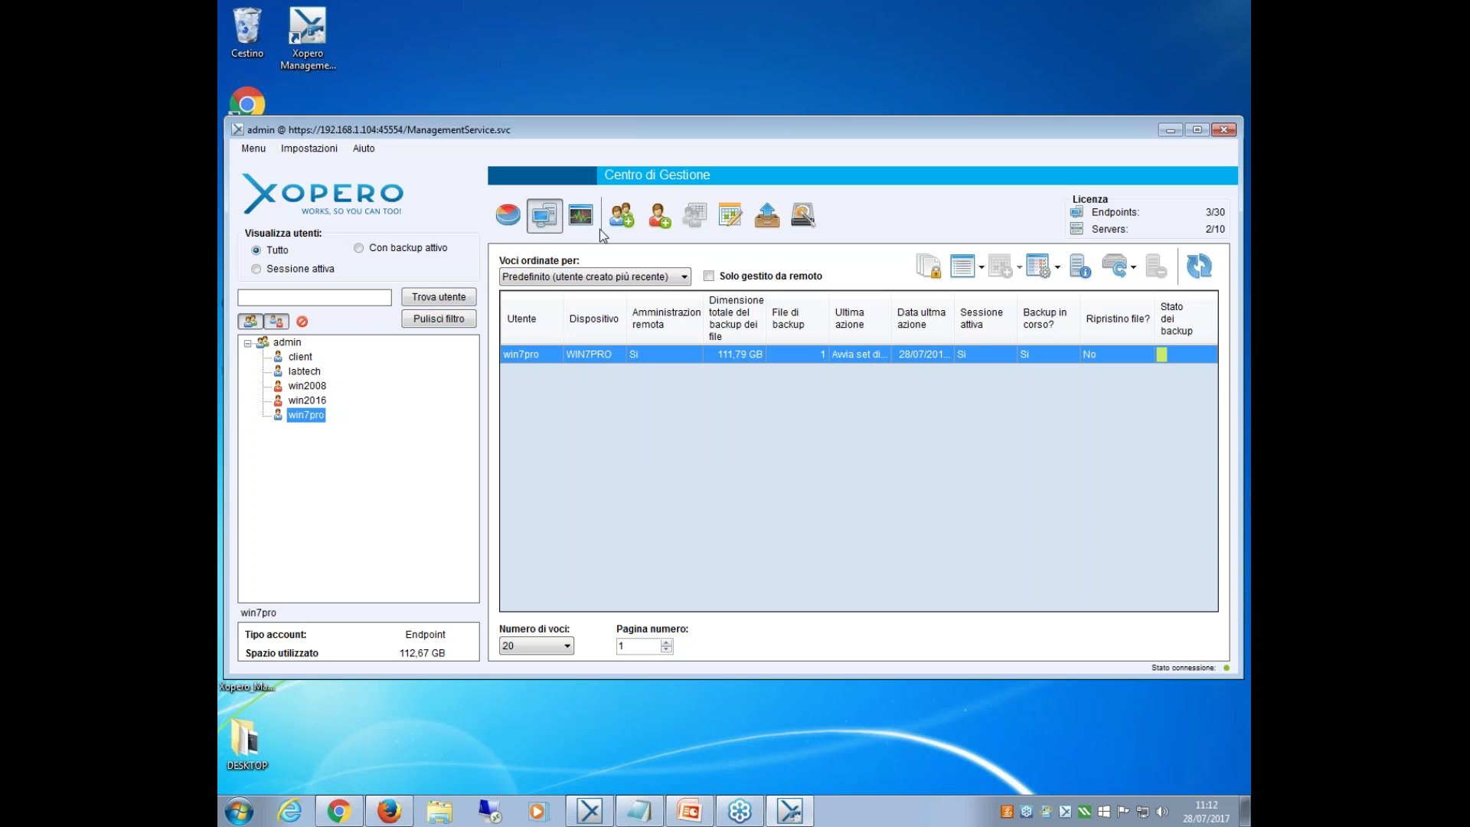
pyautogui.click(309, 150)
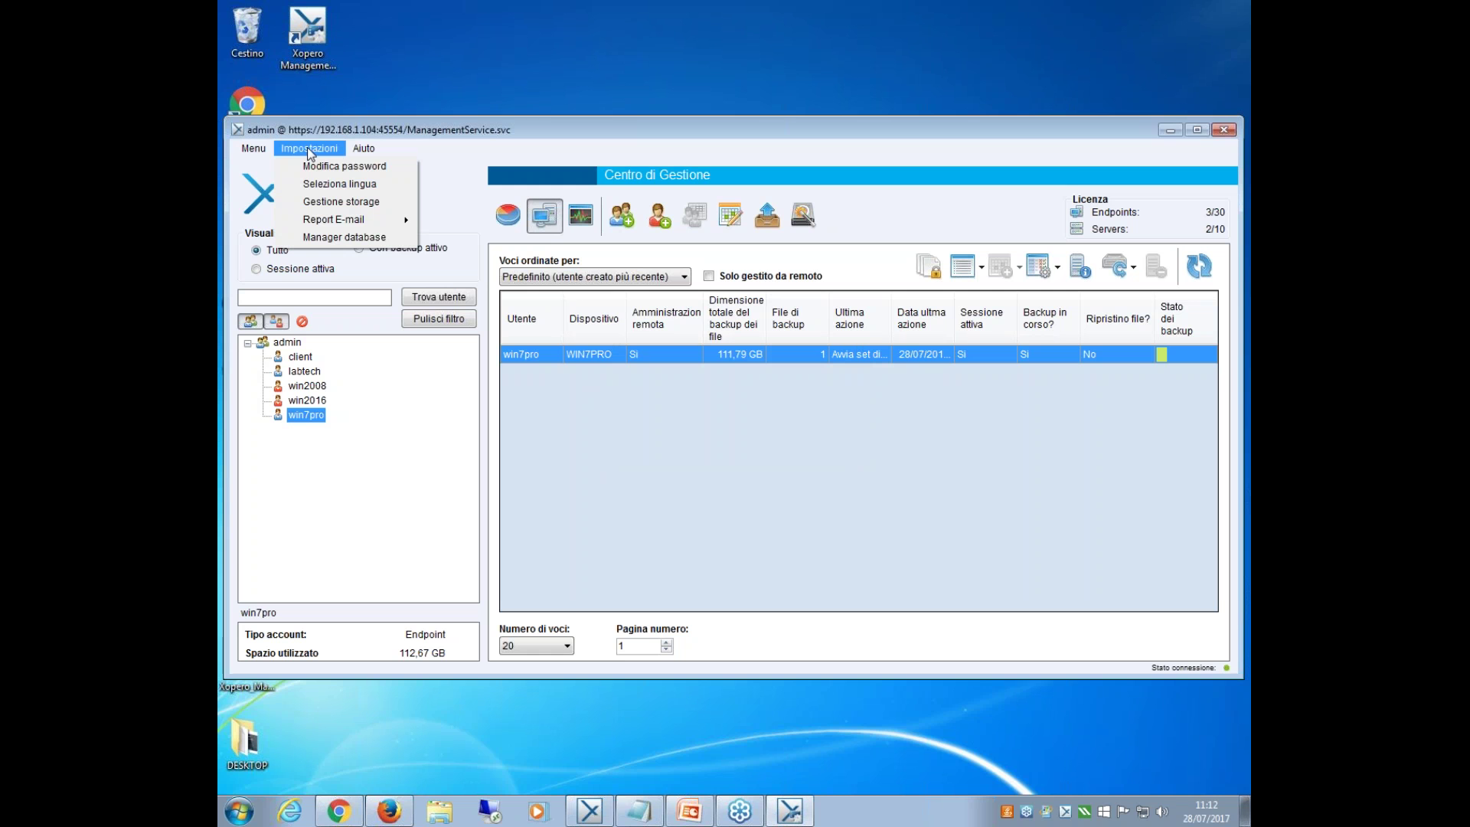
# Review the 05:00 database dump schedule targeting all storage, then close the database manager.
pyautogui.click(334, 237)
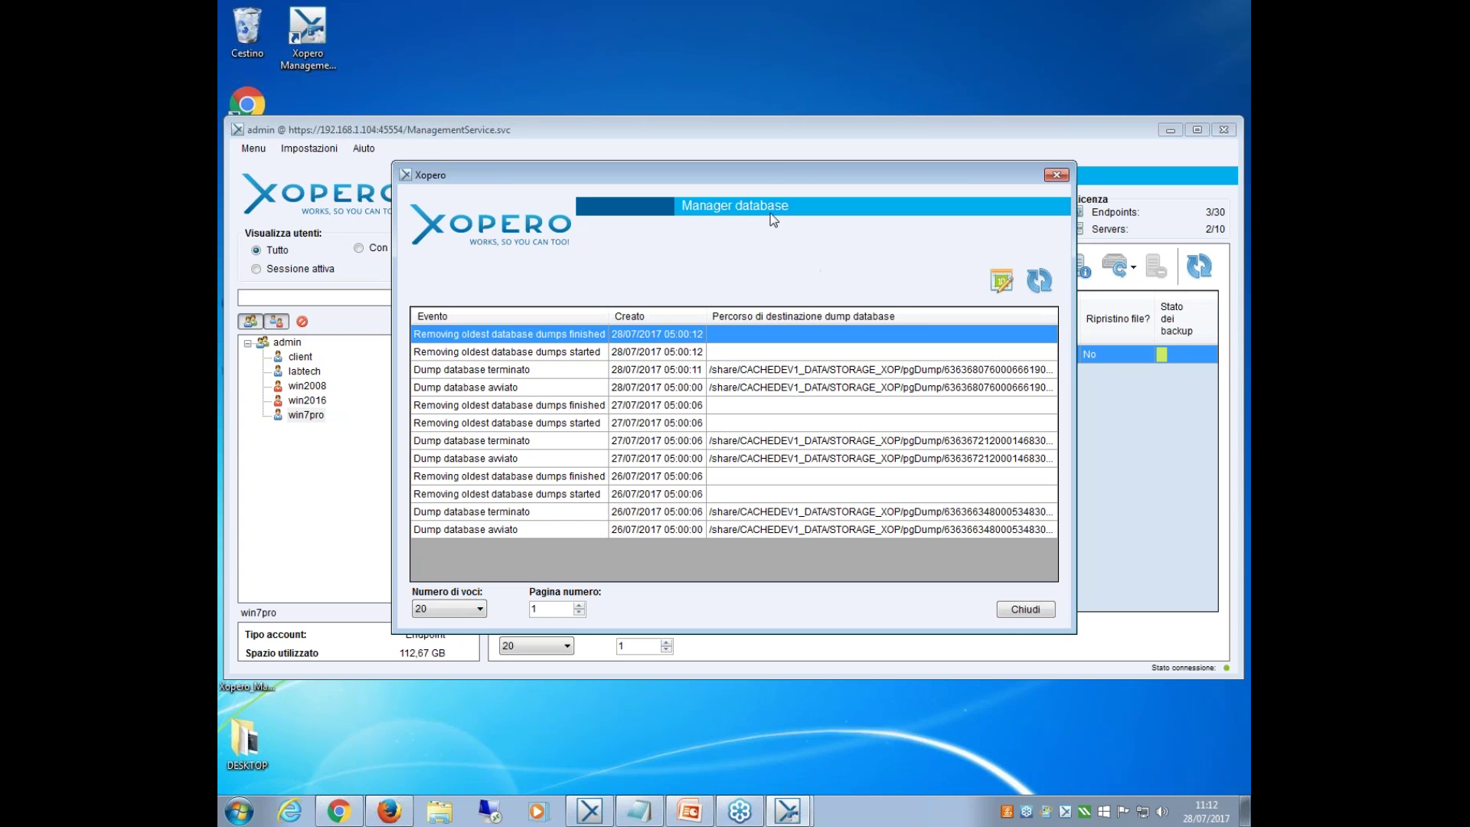
pyautogui.moveTo(765, 176); pyautogui.dragTo(683, 274)
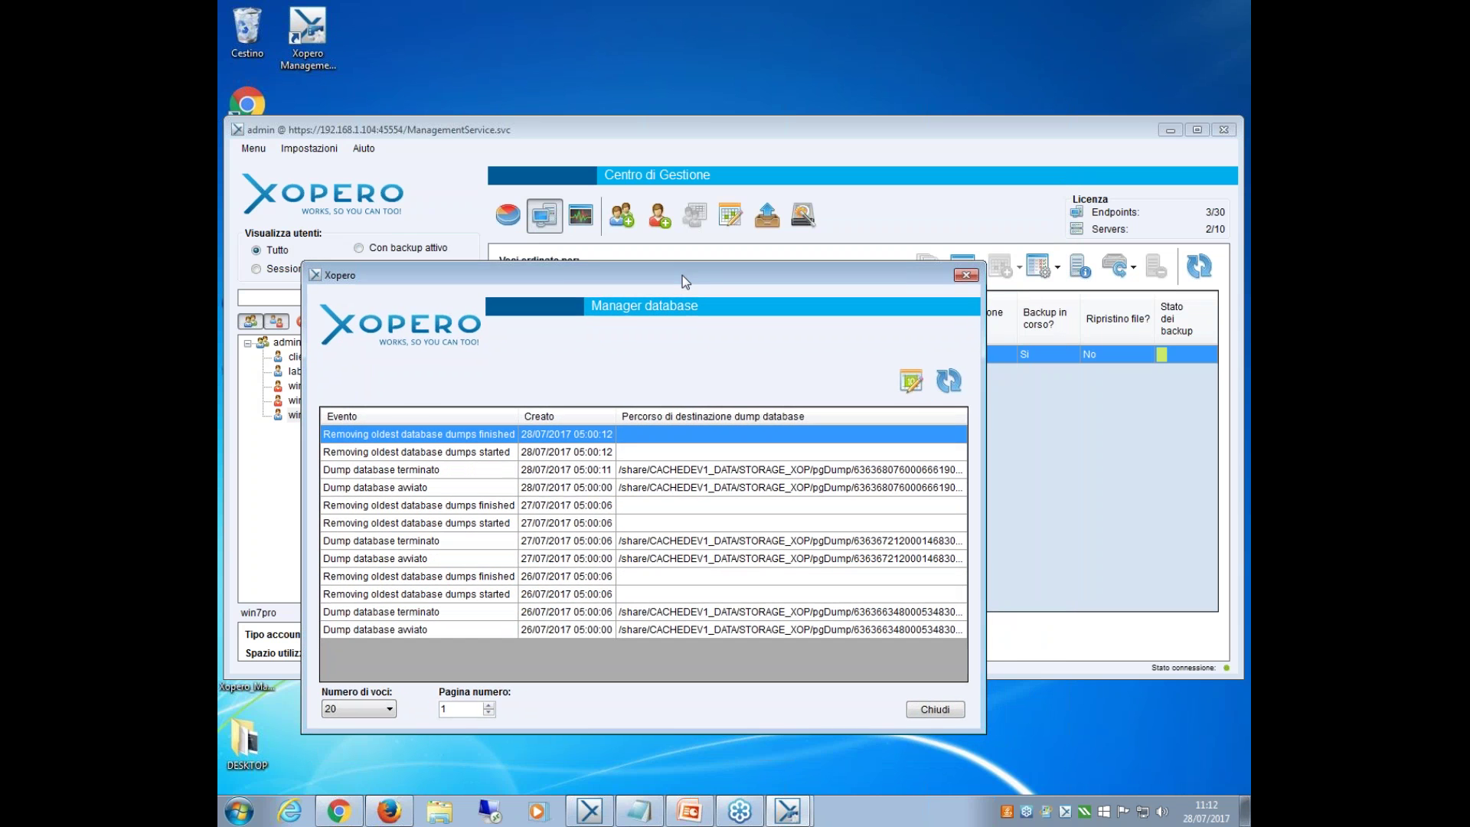
pyautogui.click(921, 379)
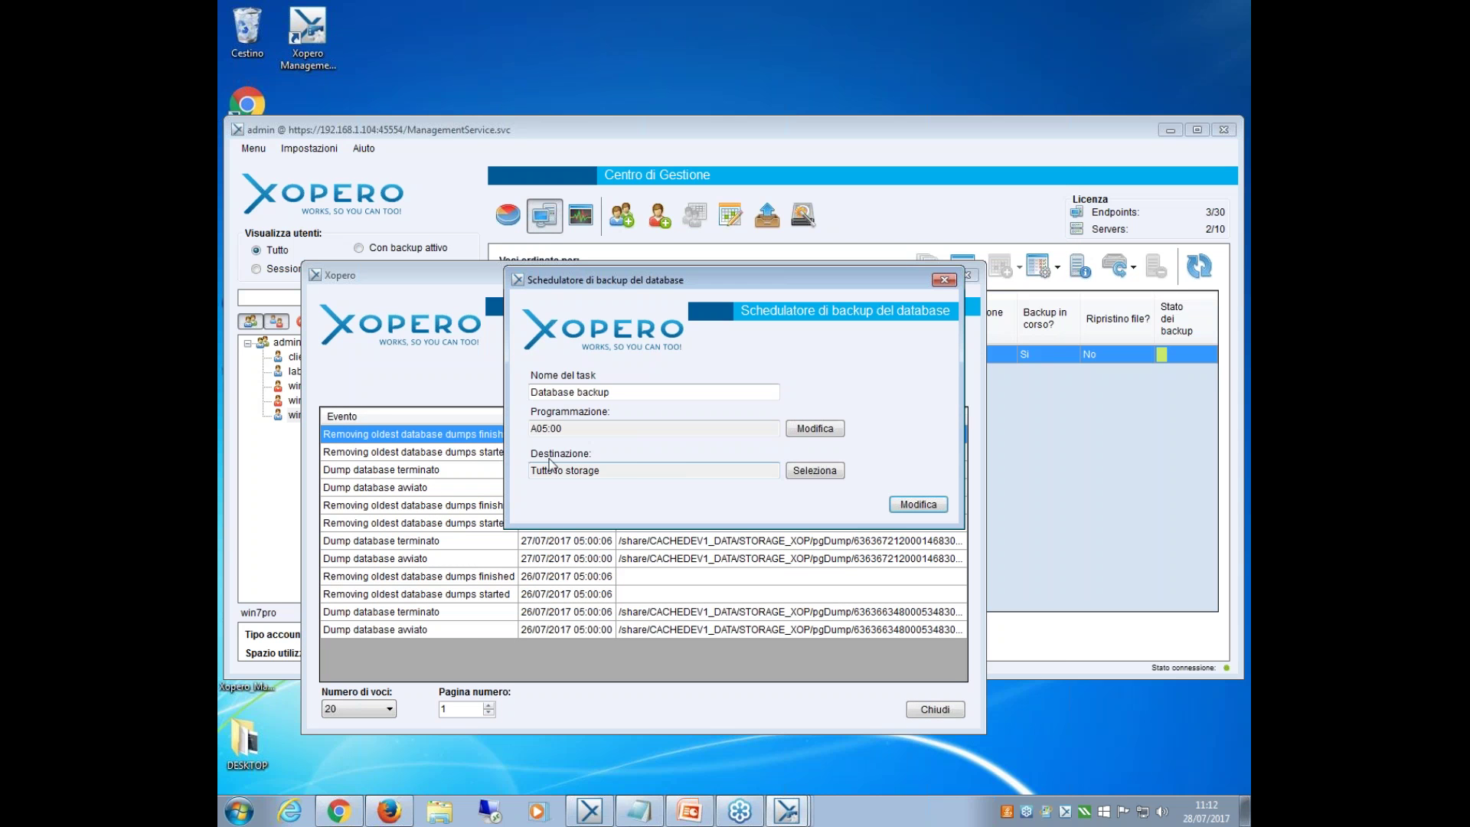
pyautogui.click(800, 475)
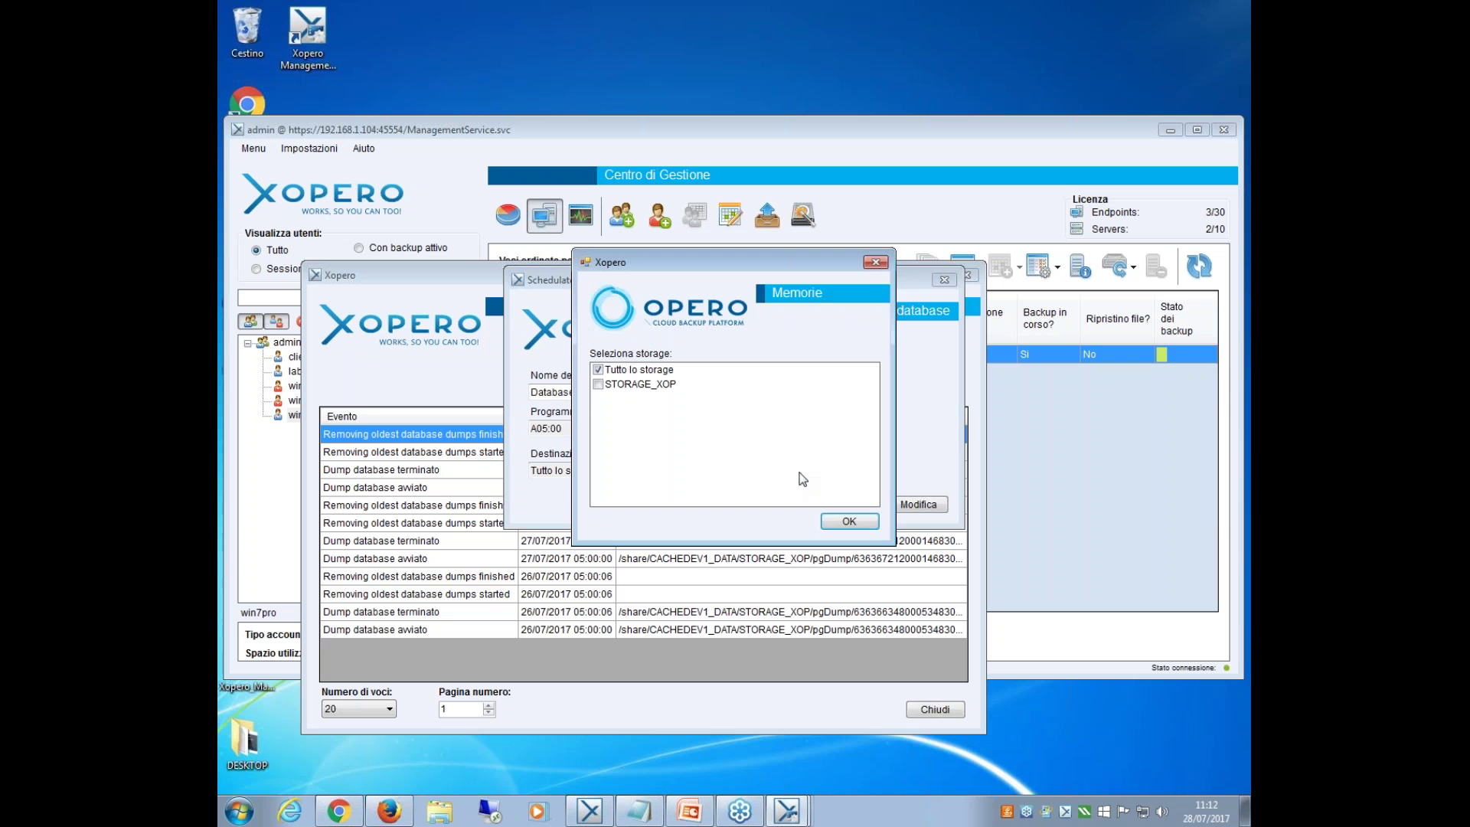
pyautogui.click(846, 526)
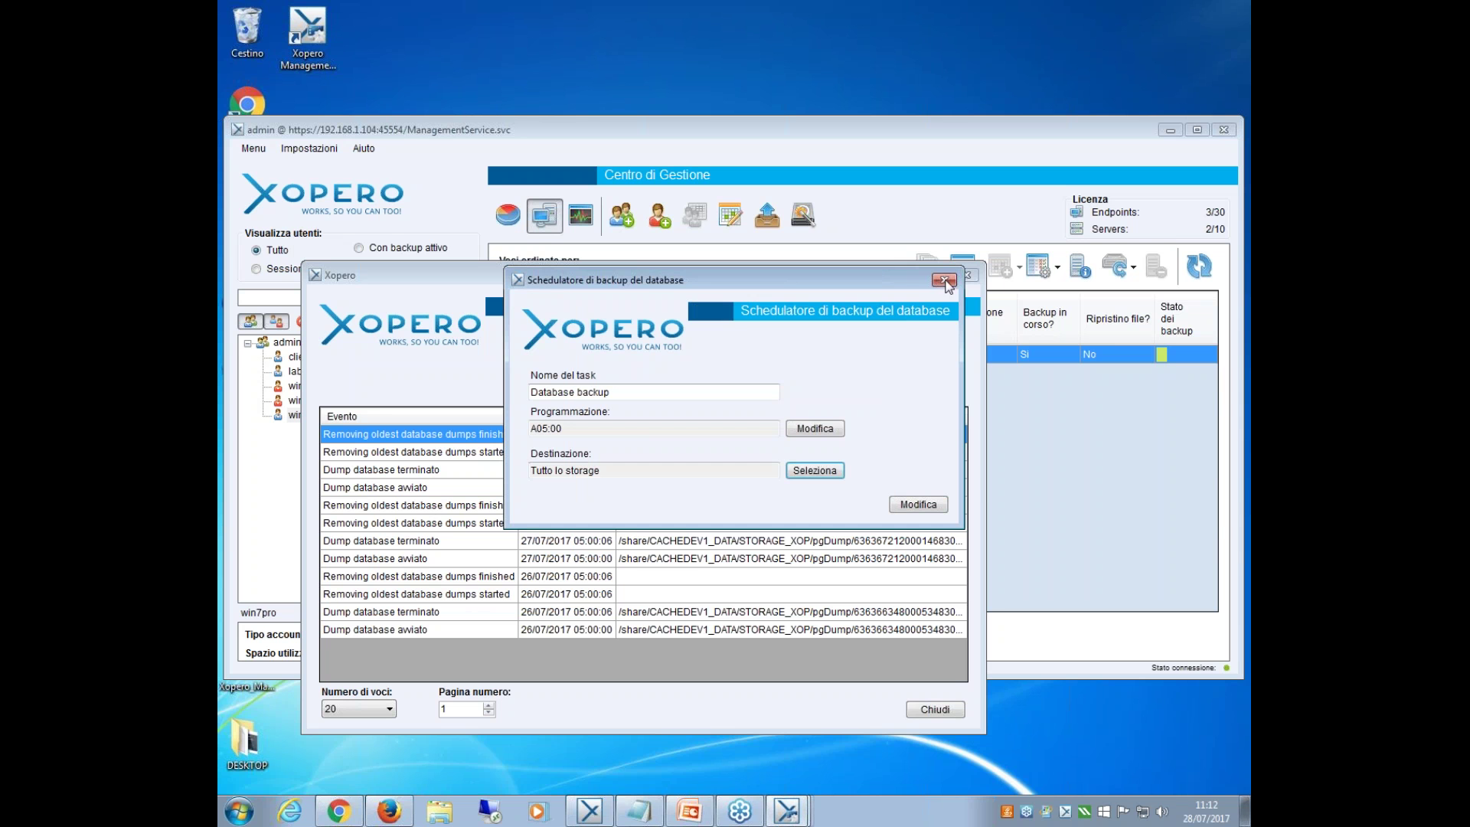
pyautogui.click(943, 280)
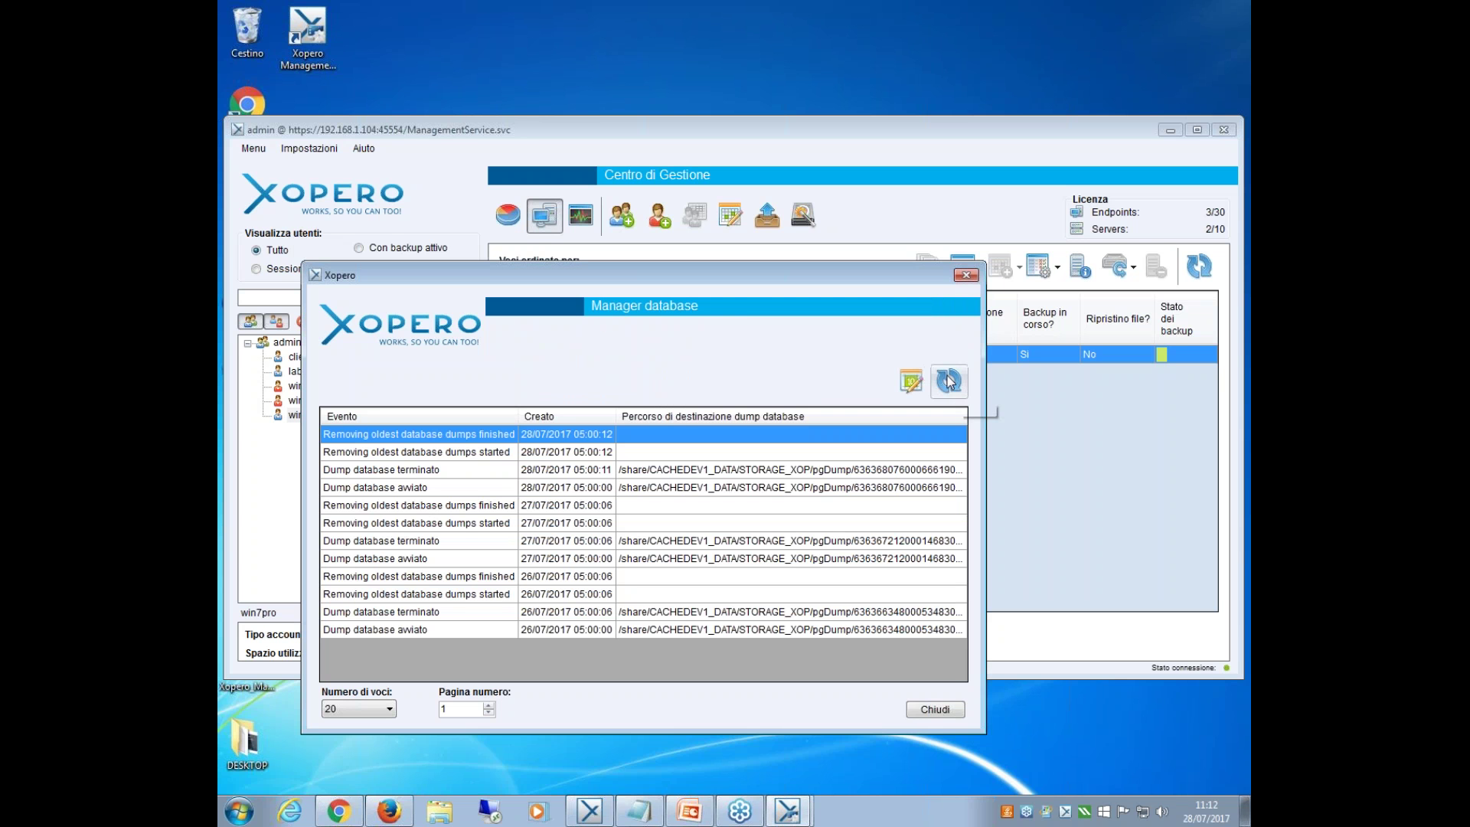
pyautogui.click(969, 278)
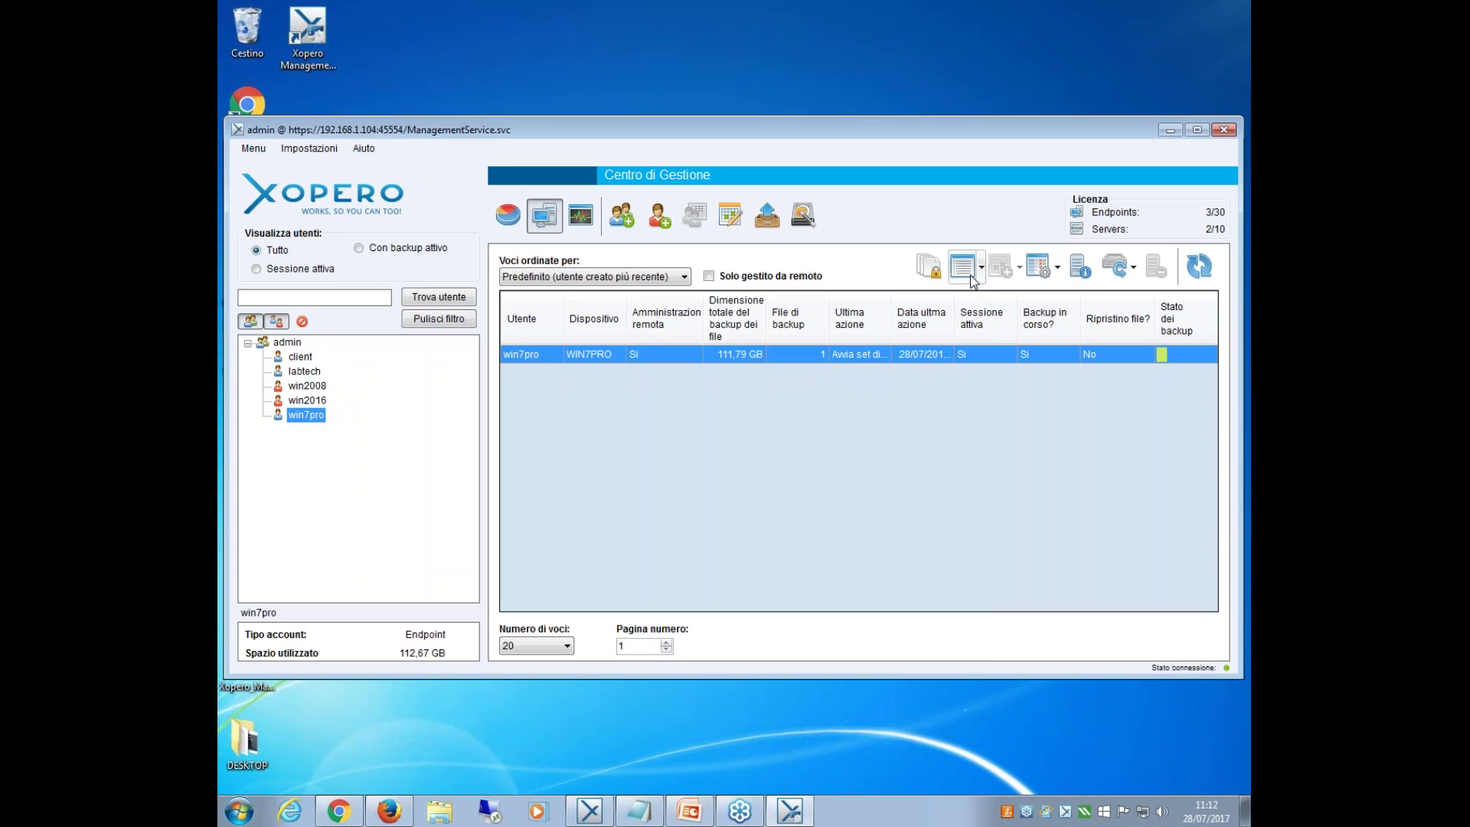
pyautogui.click(359, 150)
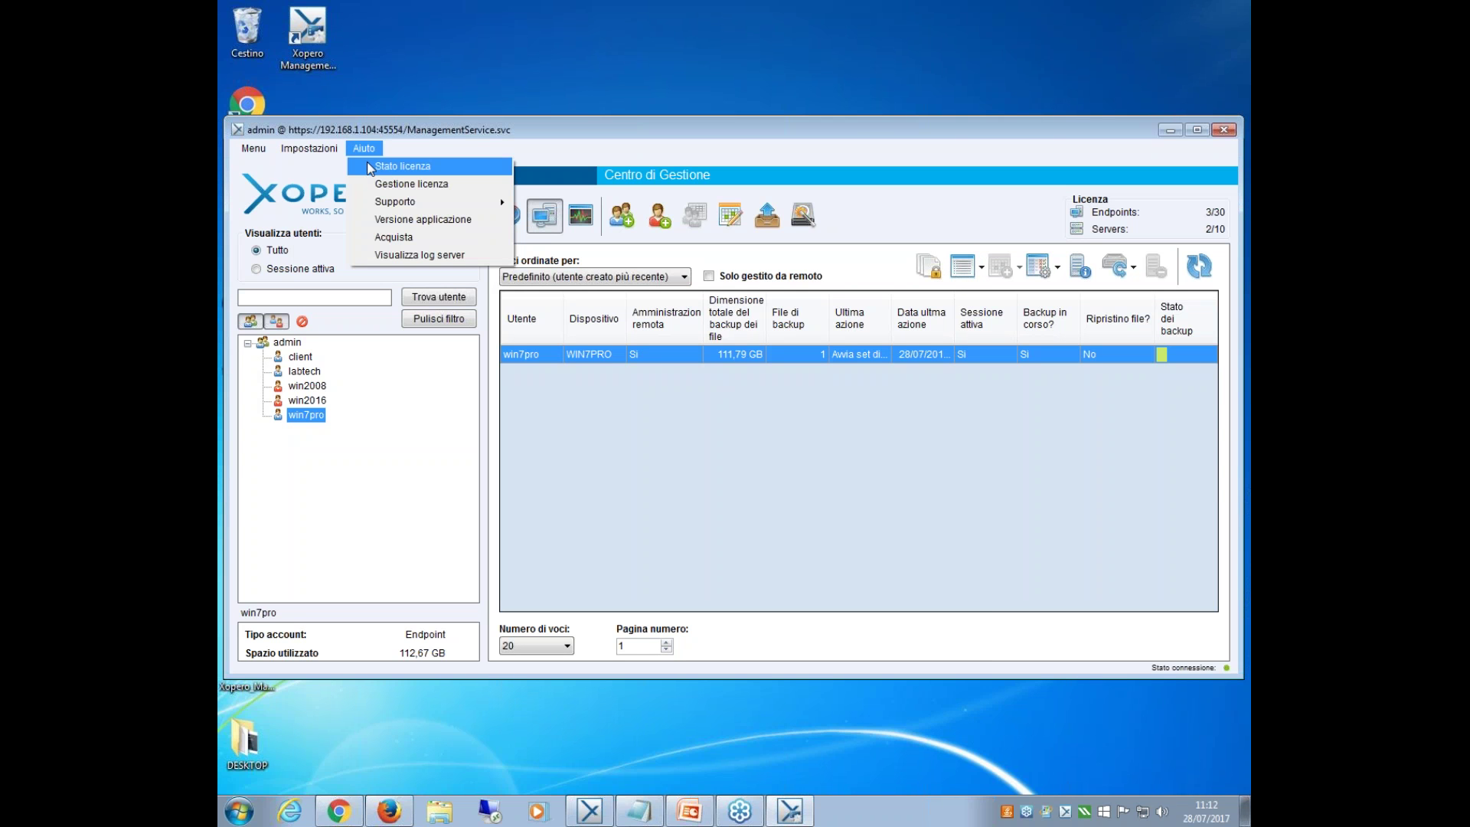
pyautogui.click(414, 189)
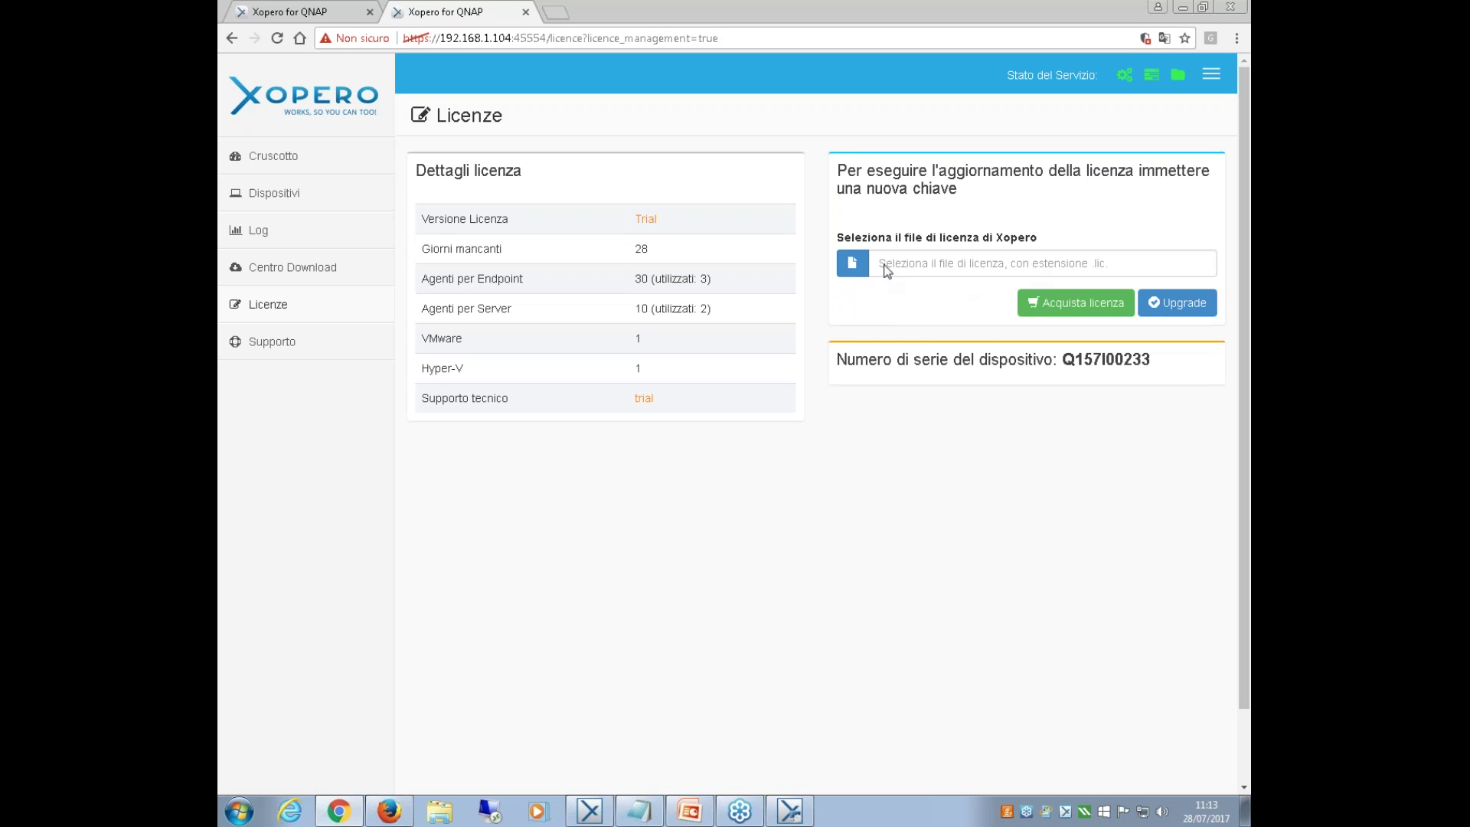
pyautogui.click(1183, 9)
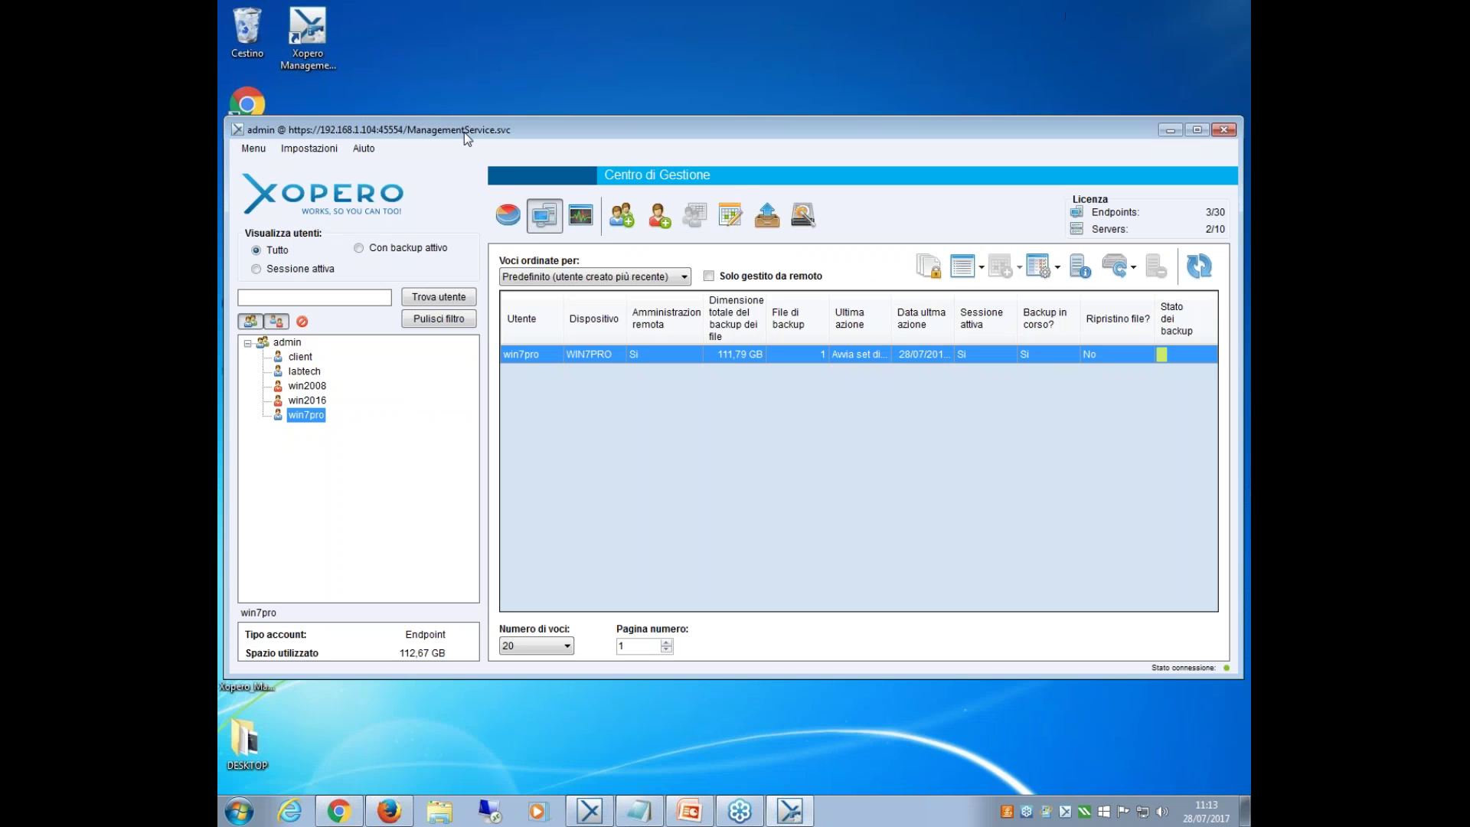
pyautogui.click(364, 148)
pyautogui.moveTo(449, 203)
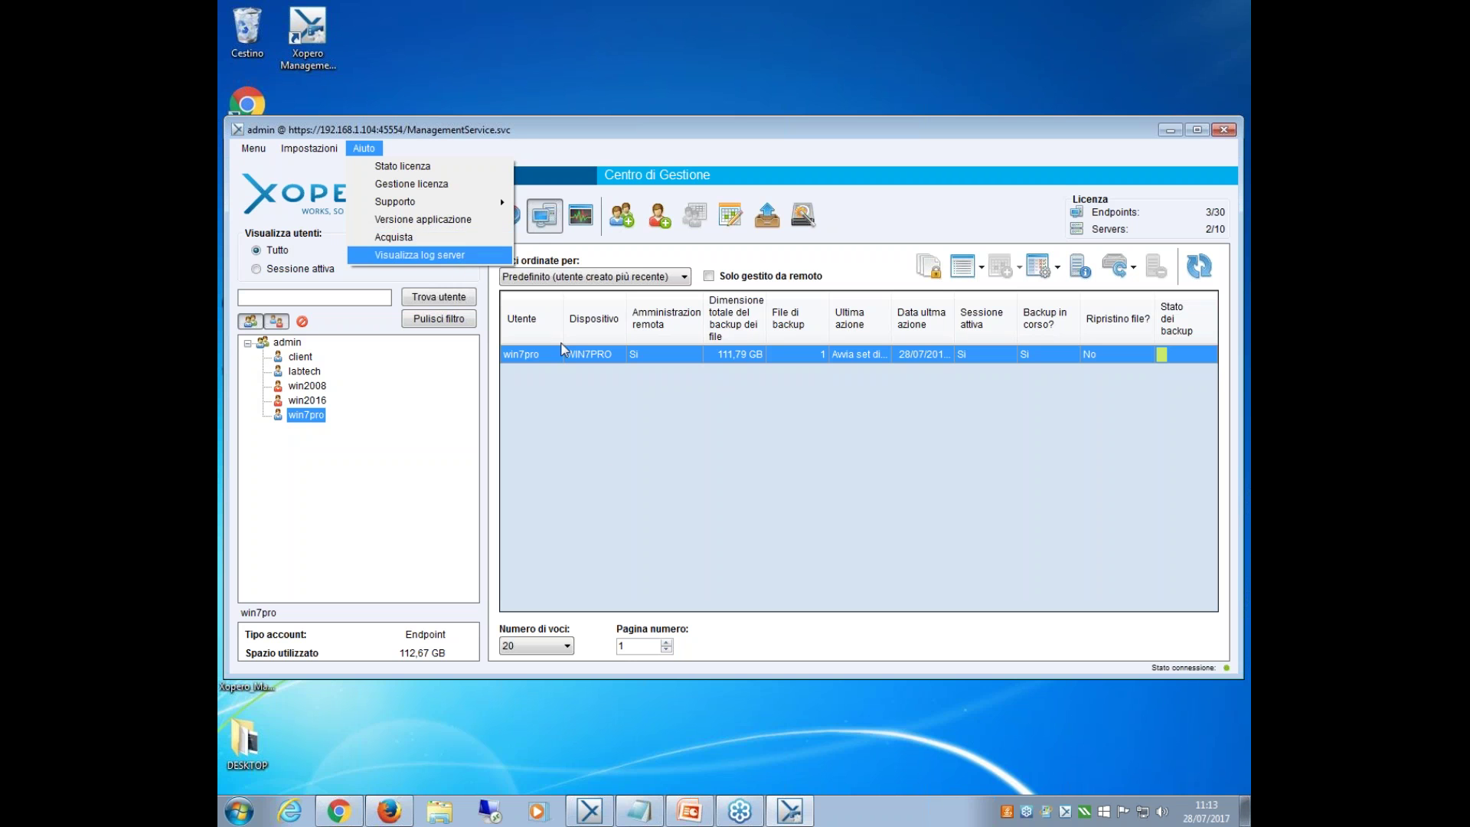
pyautogui.click(609, 452)
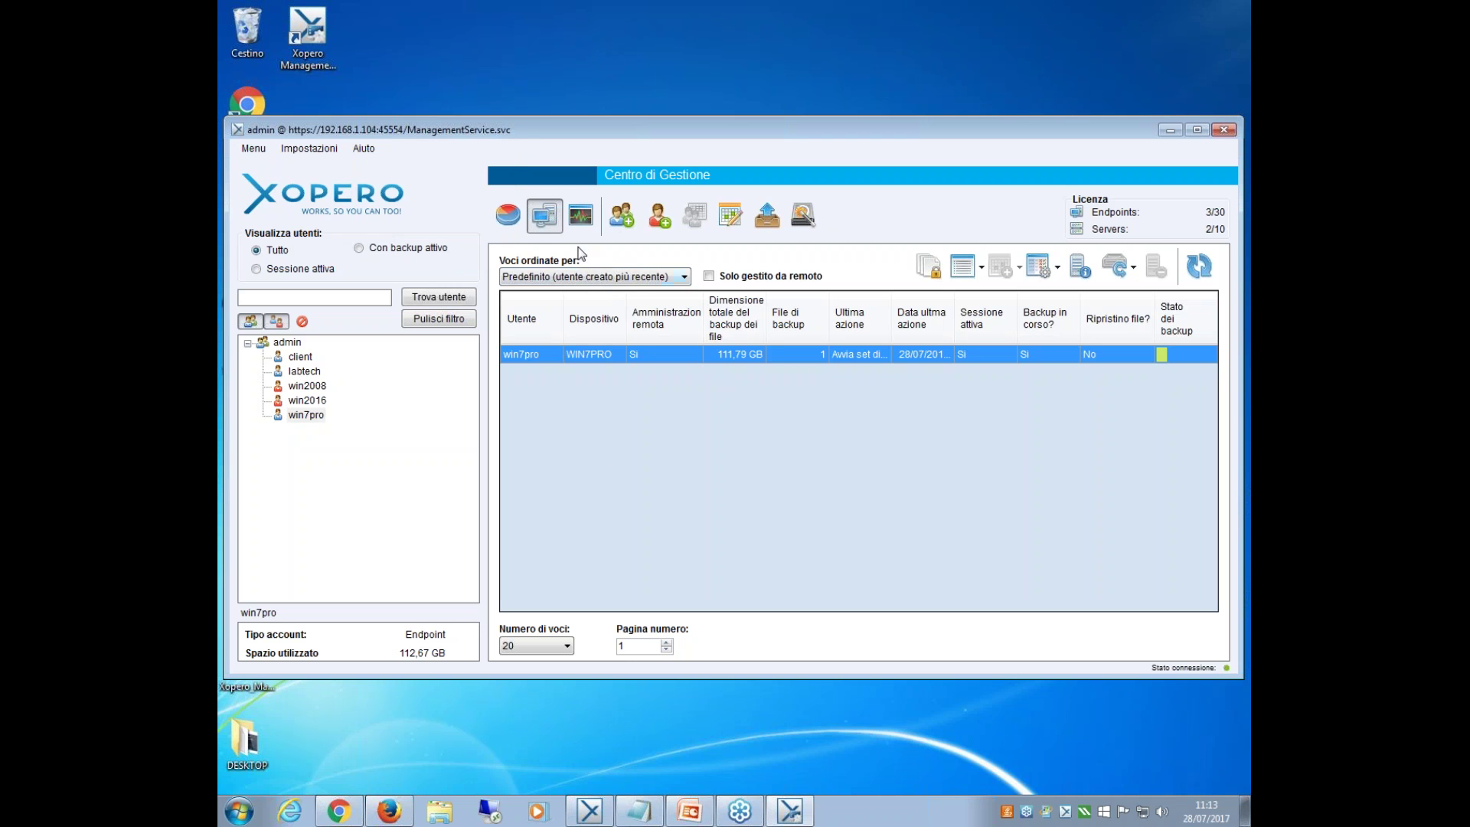
pyautogui.click(582, 217)
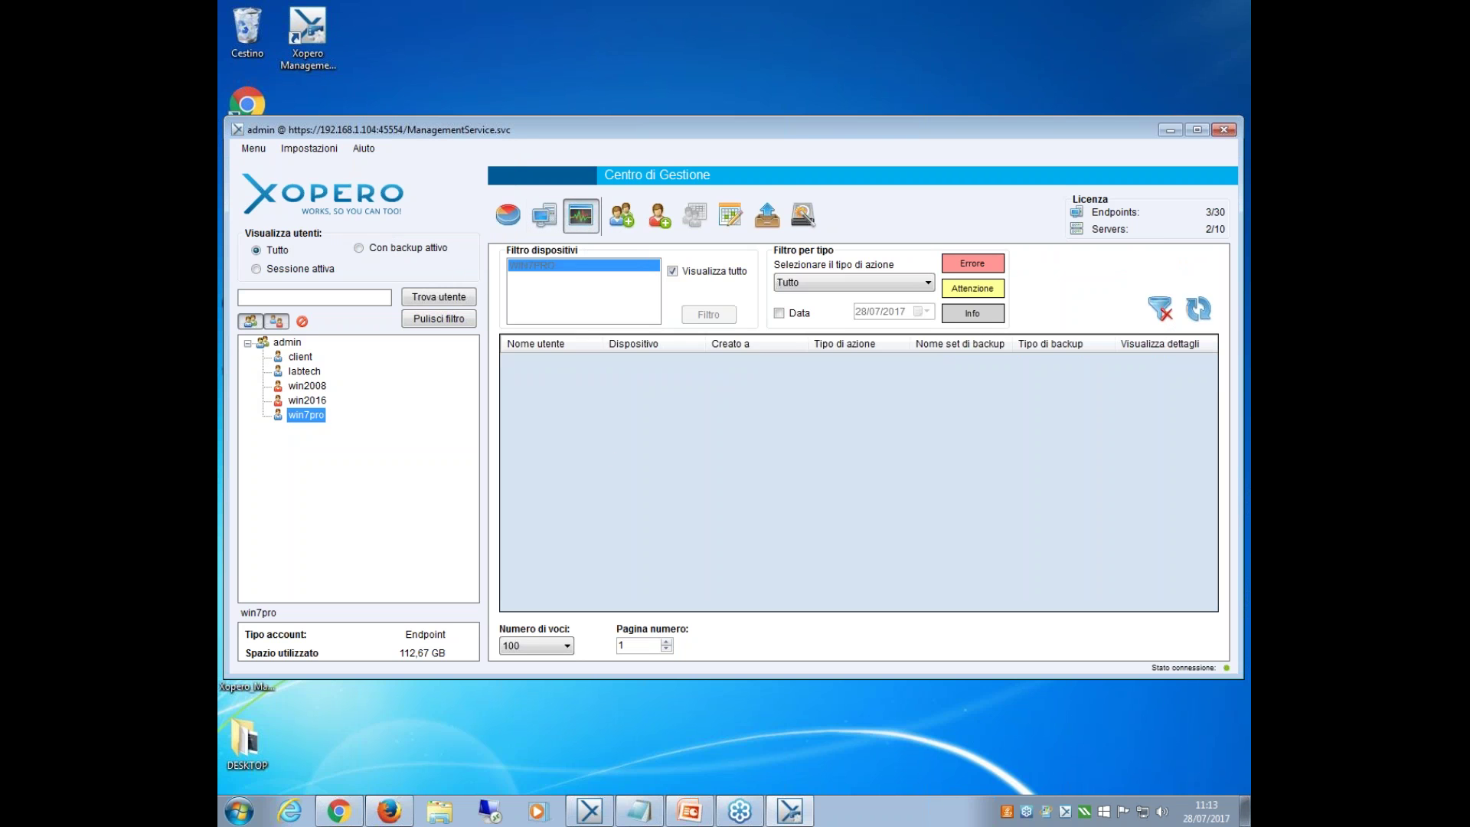
pyautogui.click(874, 283)
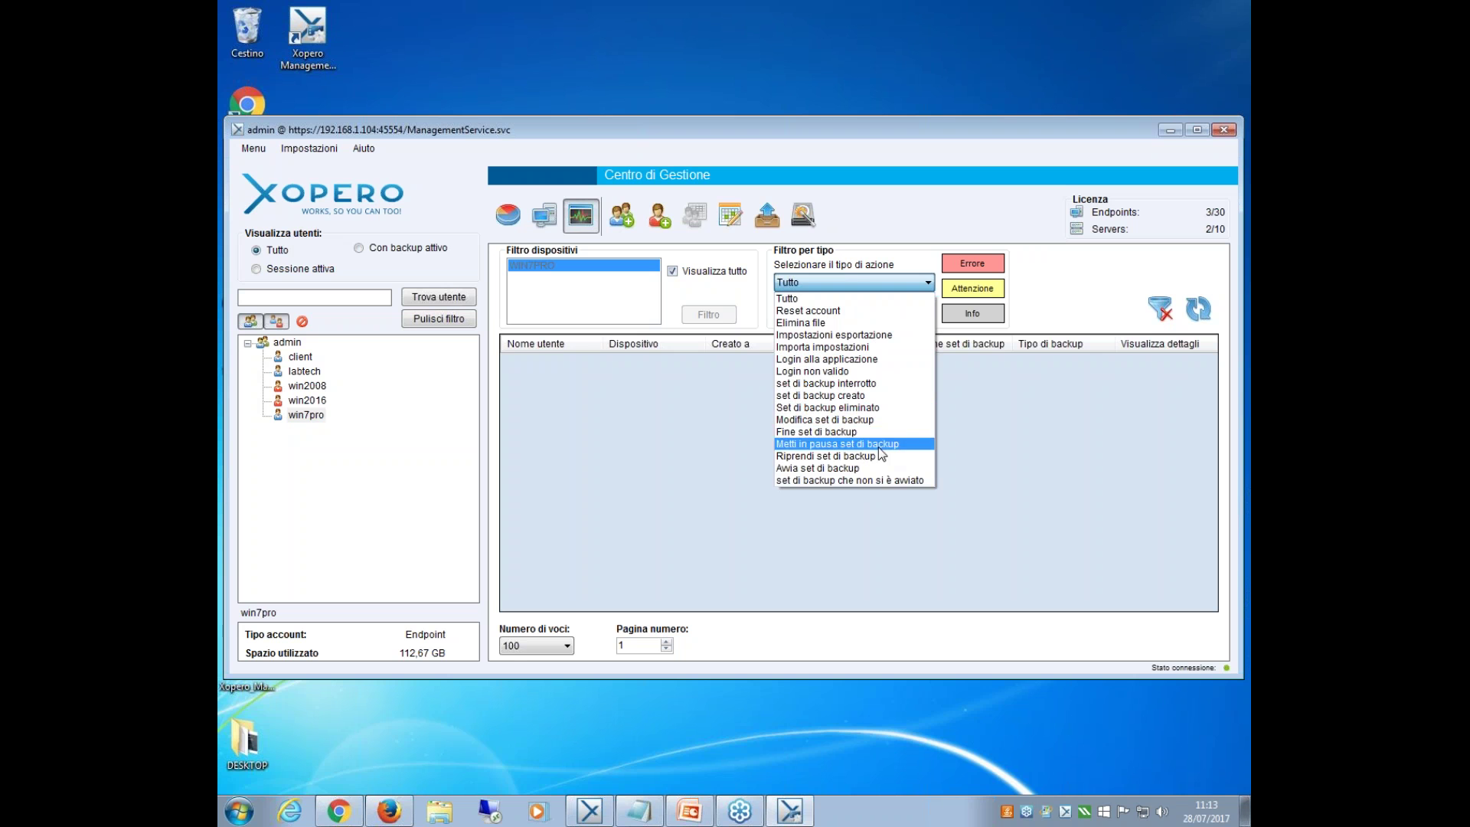
pyautogui.click(851, 468)
pyautogui.click(953, 315)
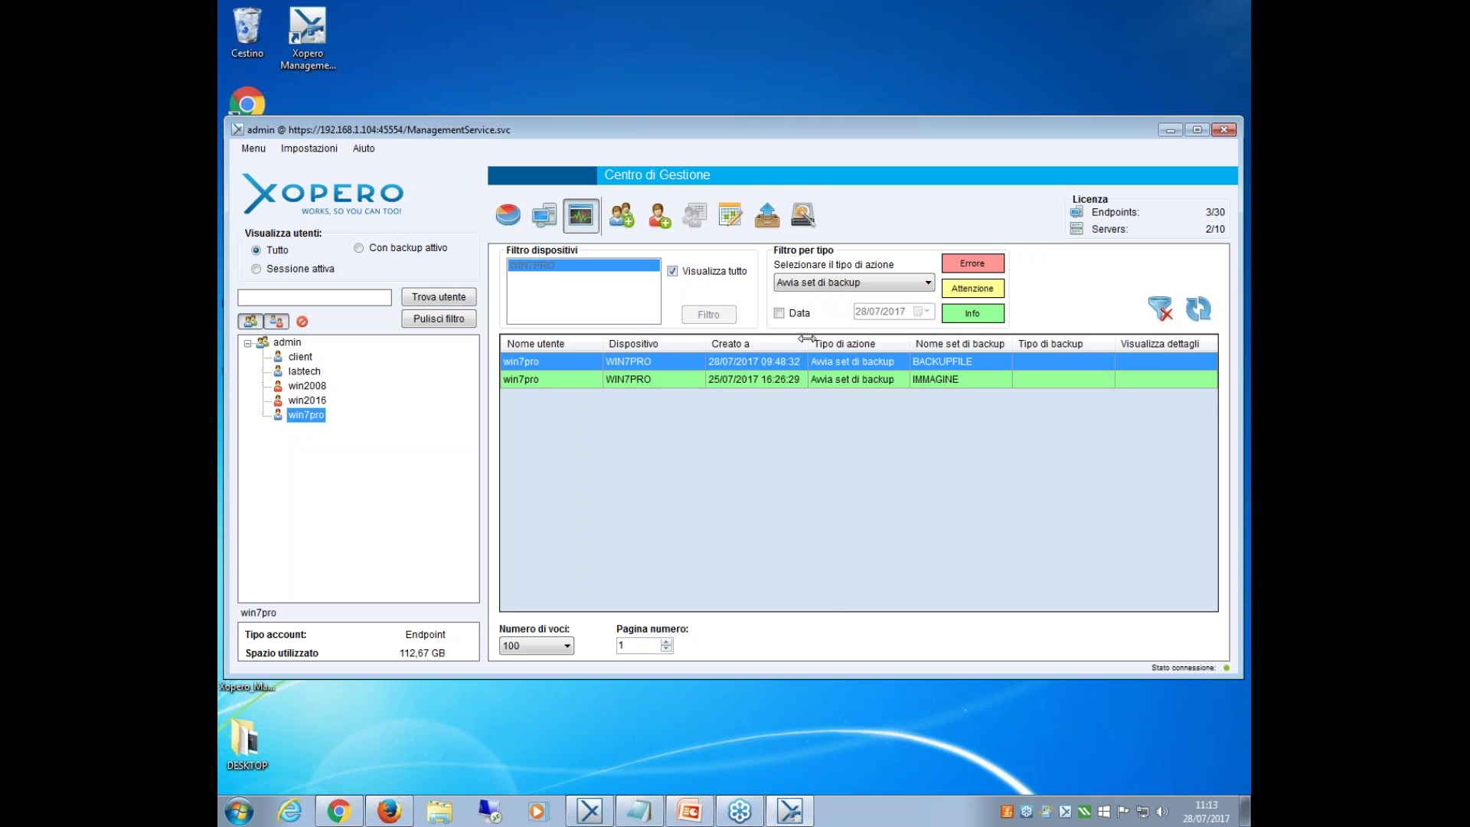
pyautogui.moveTo(805, 338); pyautogui.dragTo(831, 339)
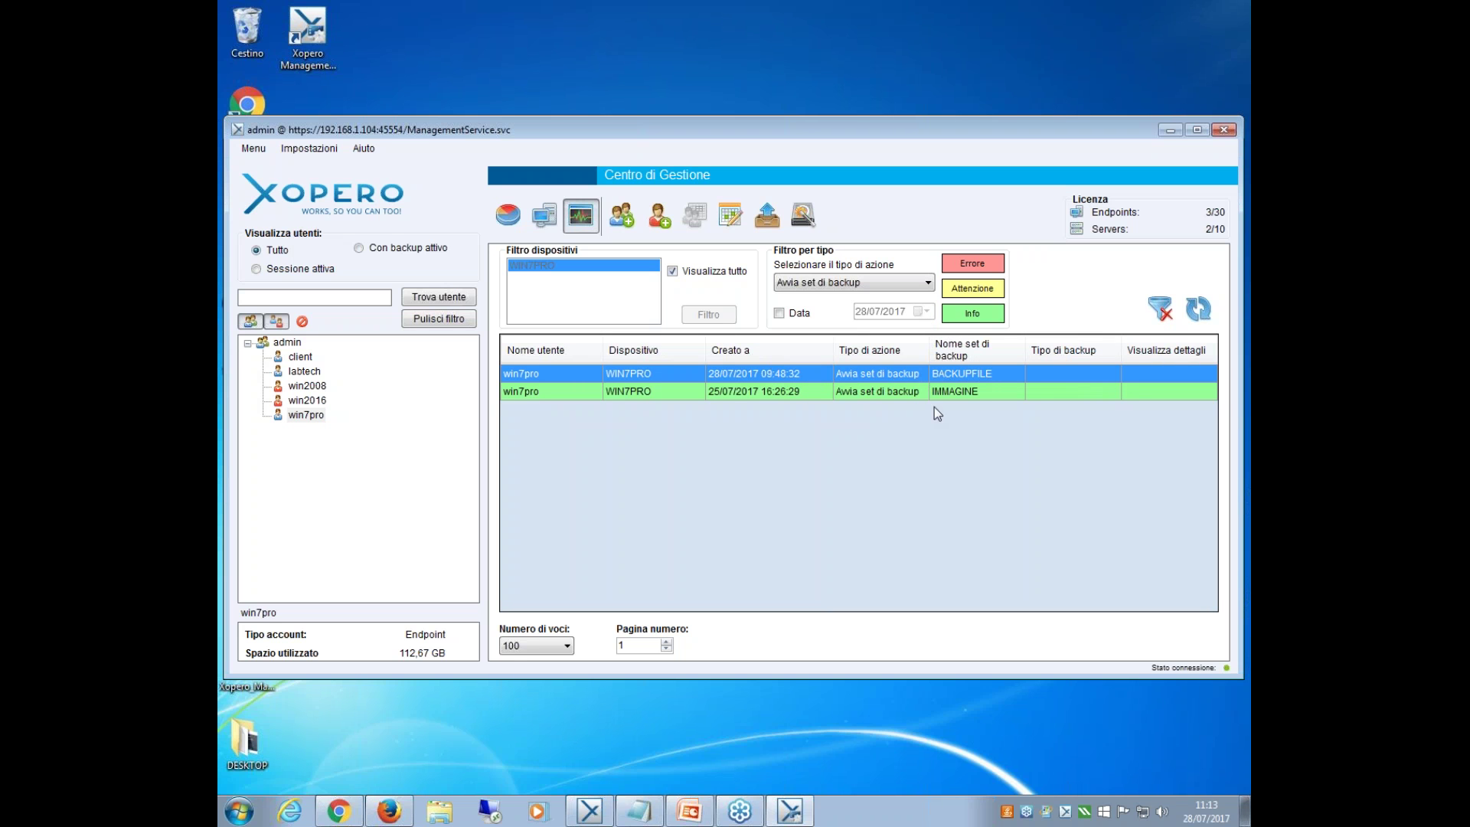
pyautogui.click(931, 283)
pyautogui.click(842, 432)
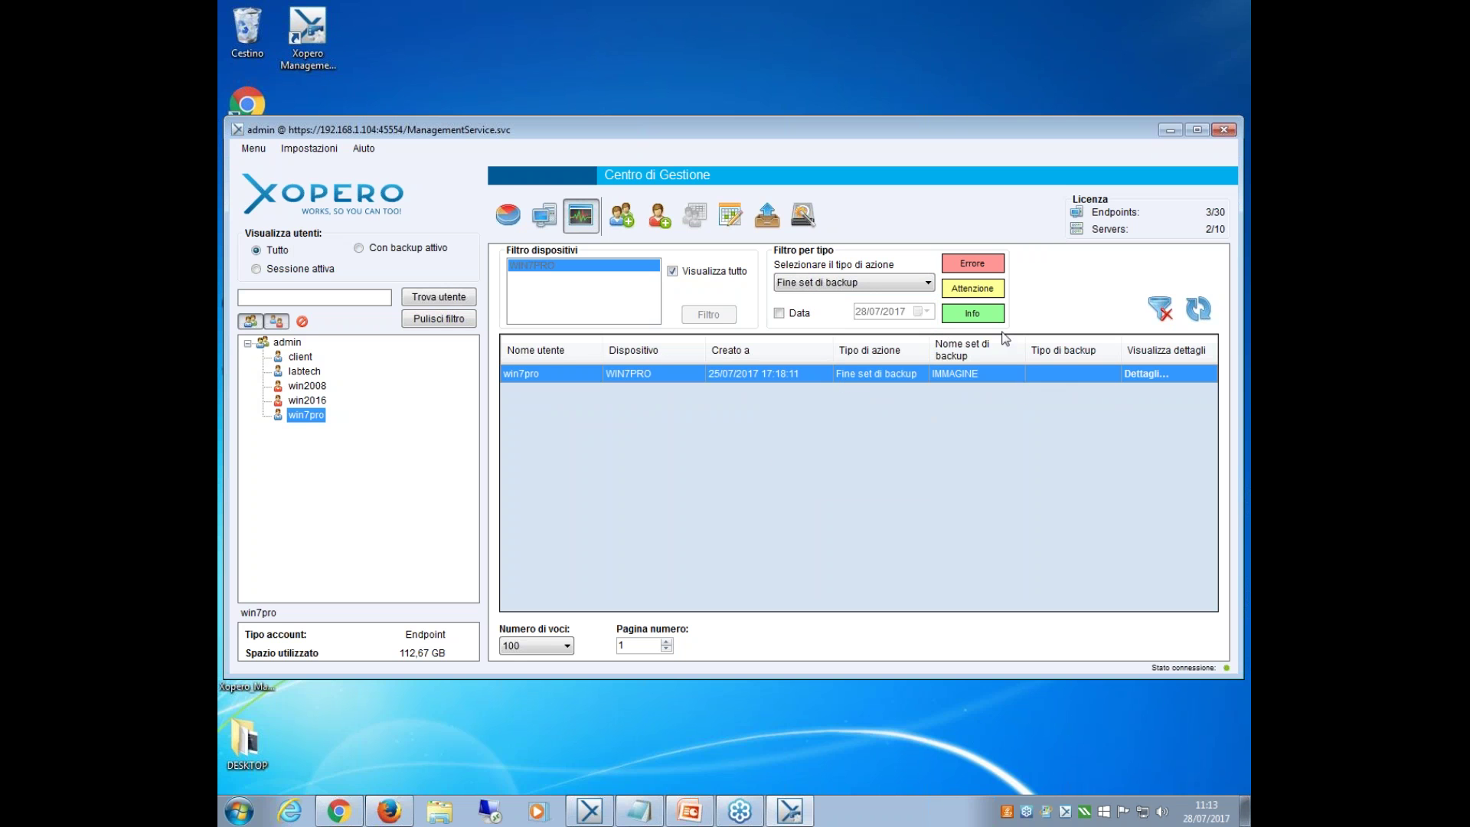
pyautogui.click(1146, 374)
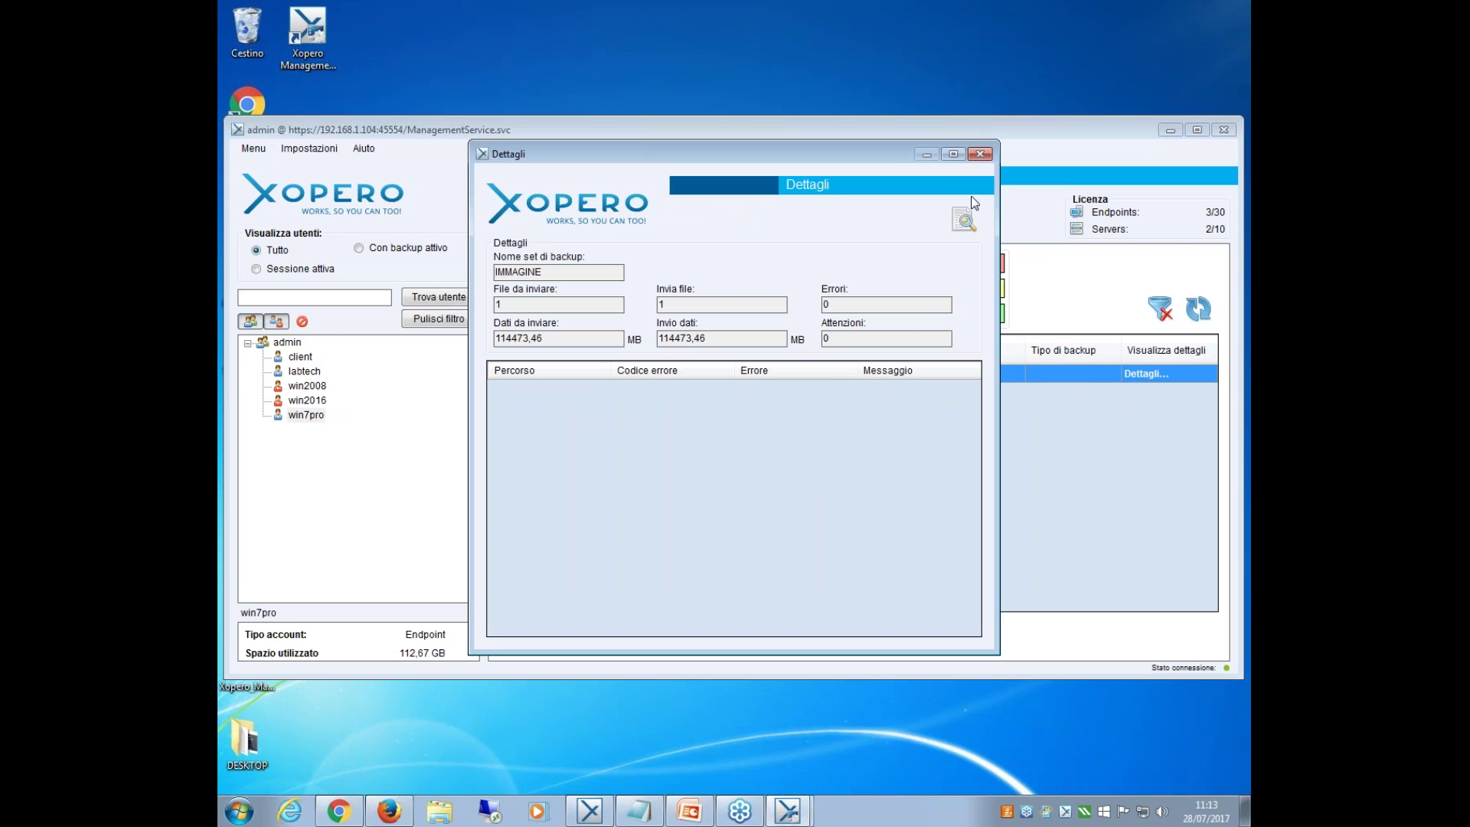
pyautogui.click(982, 157)
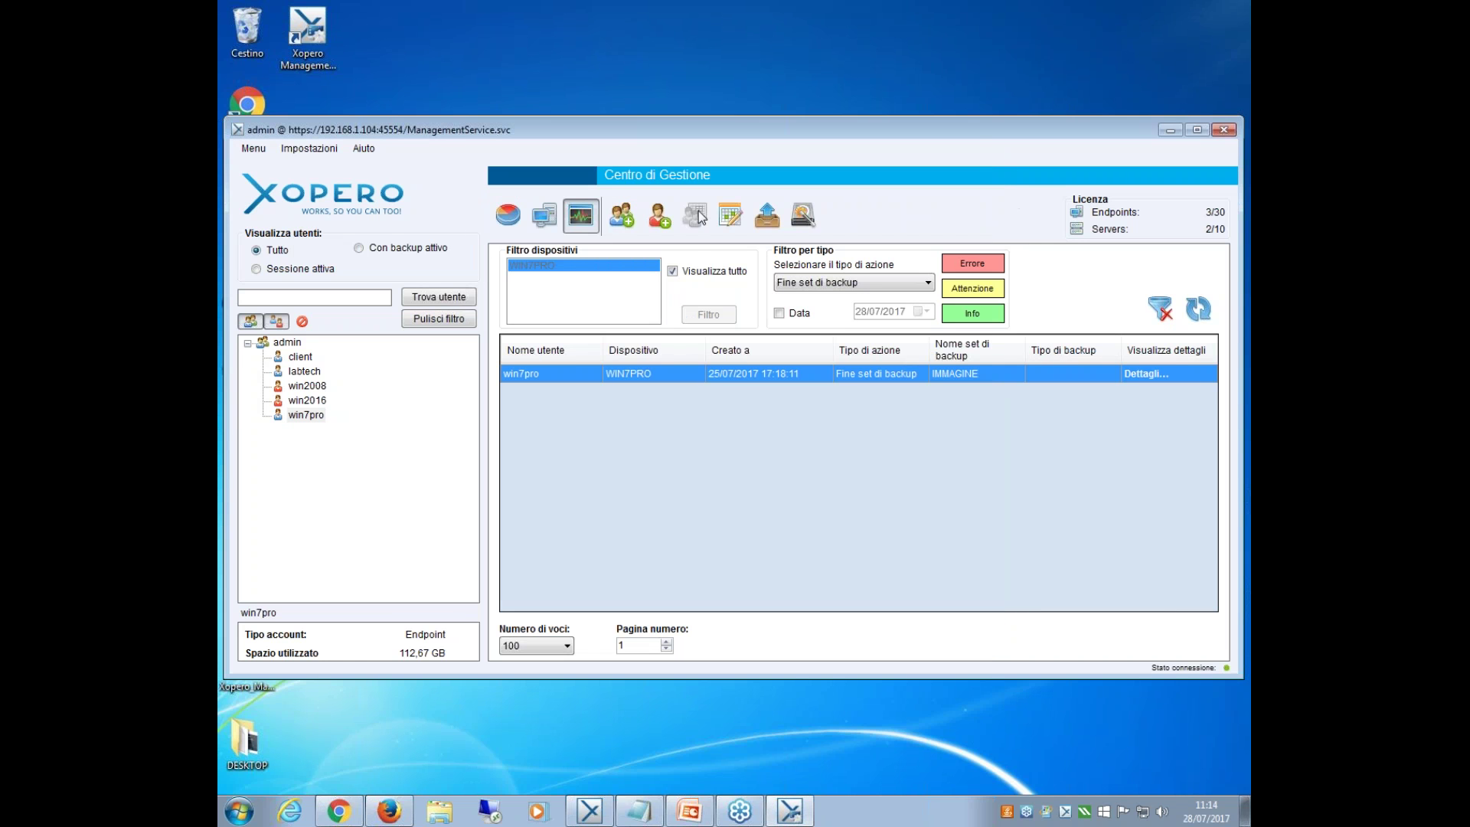
pyautogui.click(544, 216)
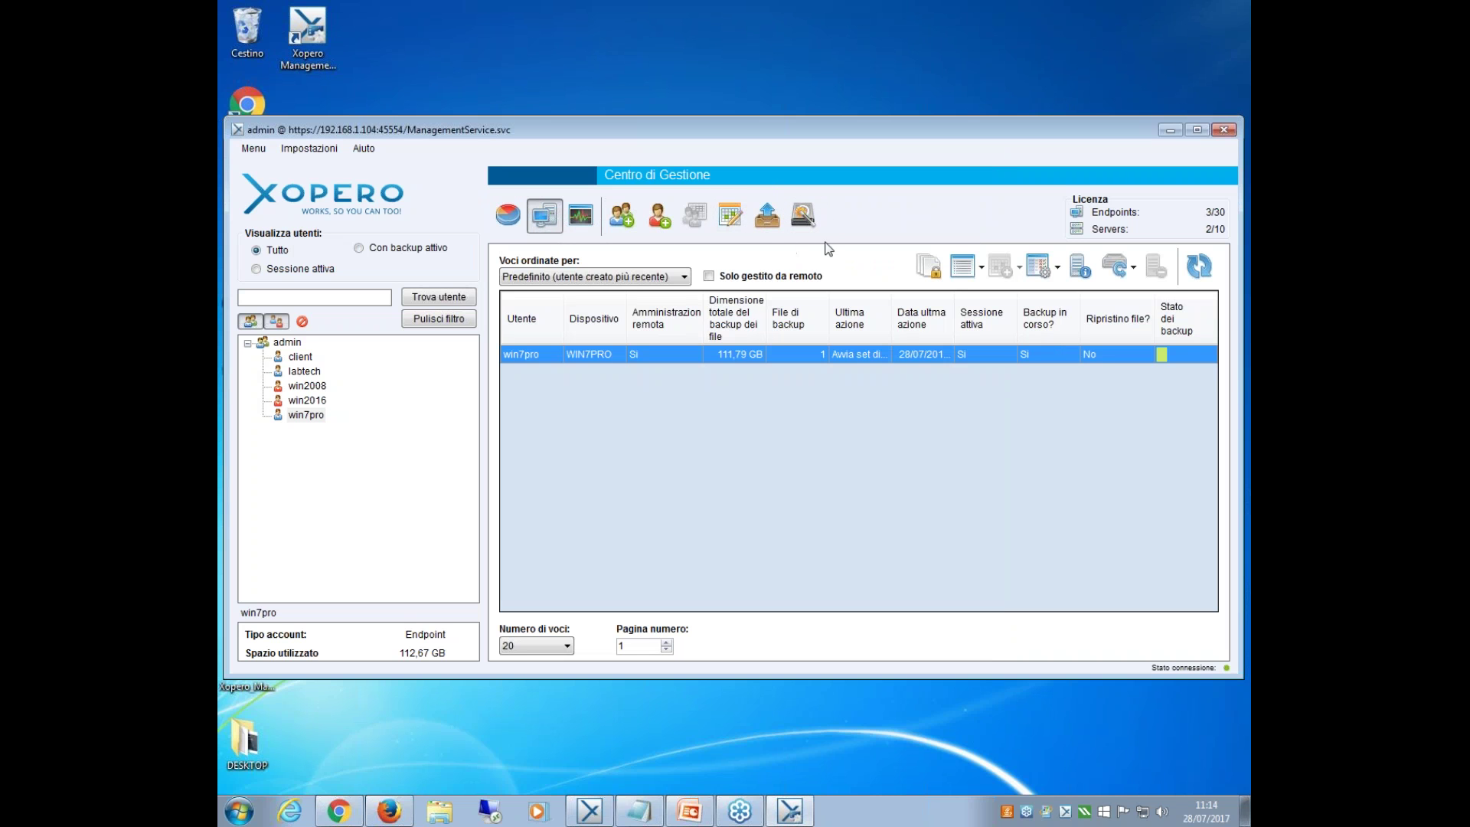
pyautogui.click(770, 230)
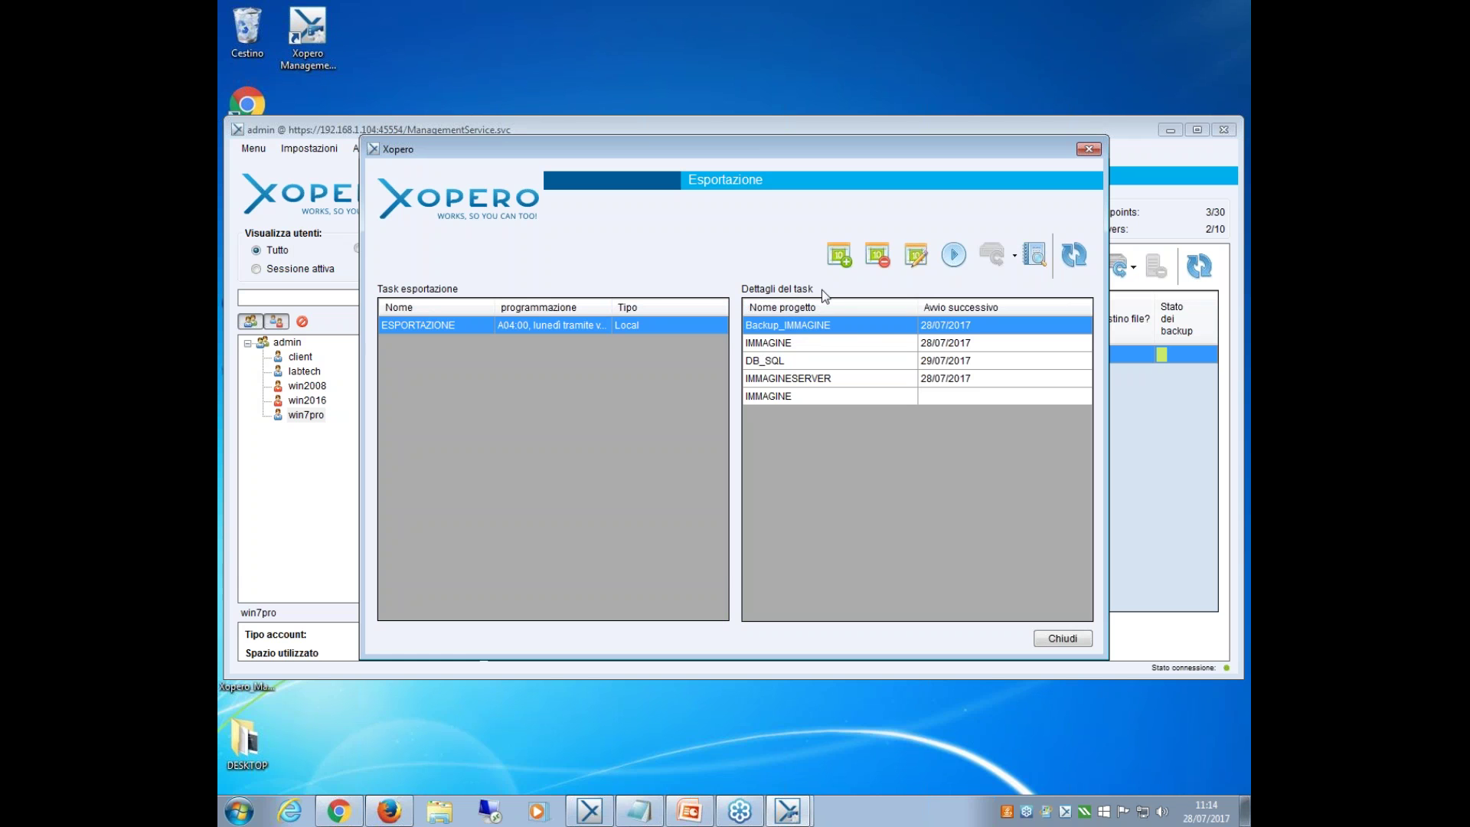
pyautogui.moveTo(753, 152); pyautogui.dragTo(738, 261)
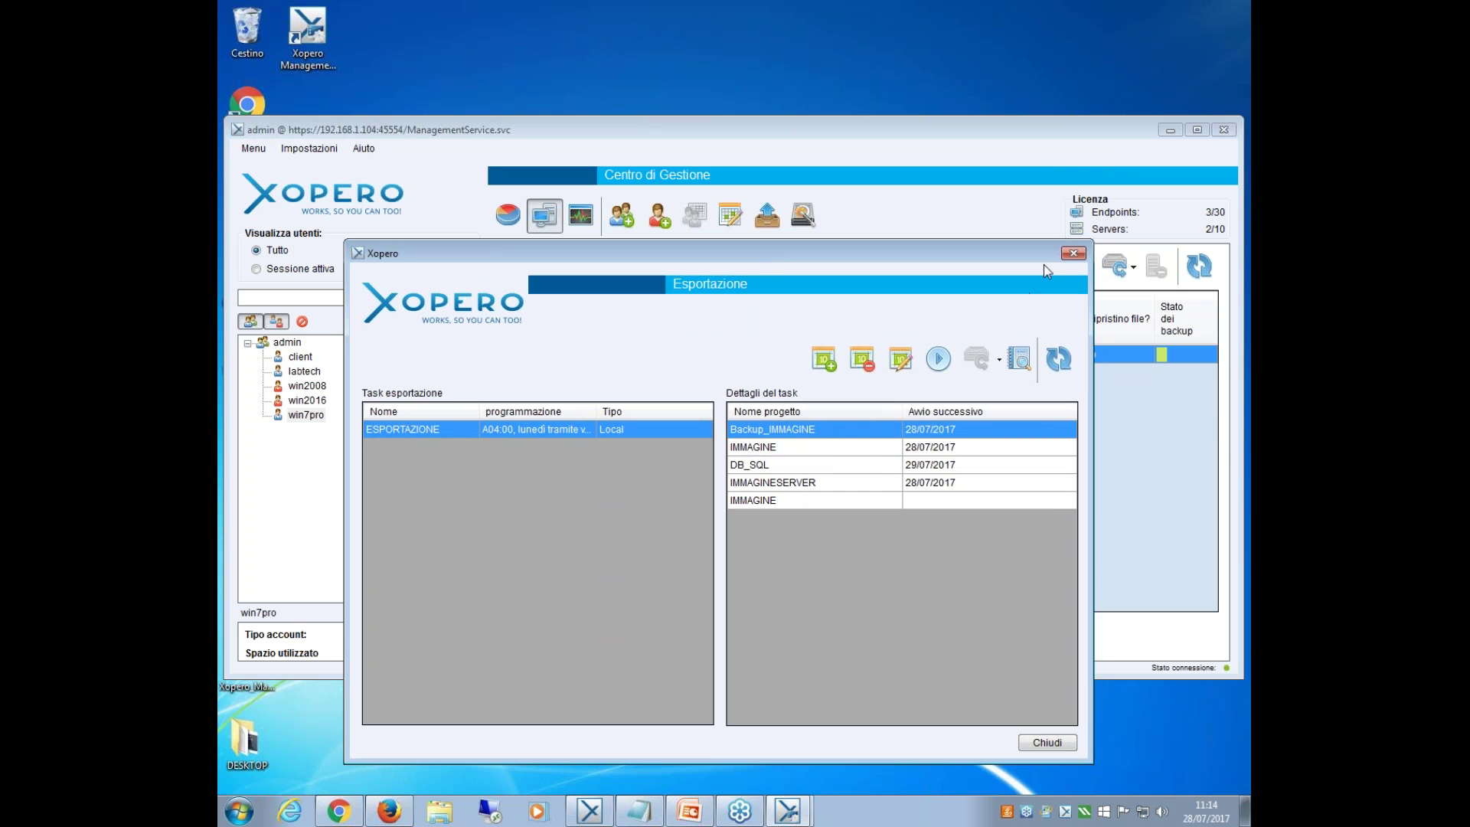
pyautogui.click(1072, 255)
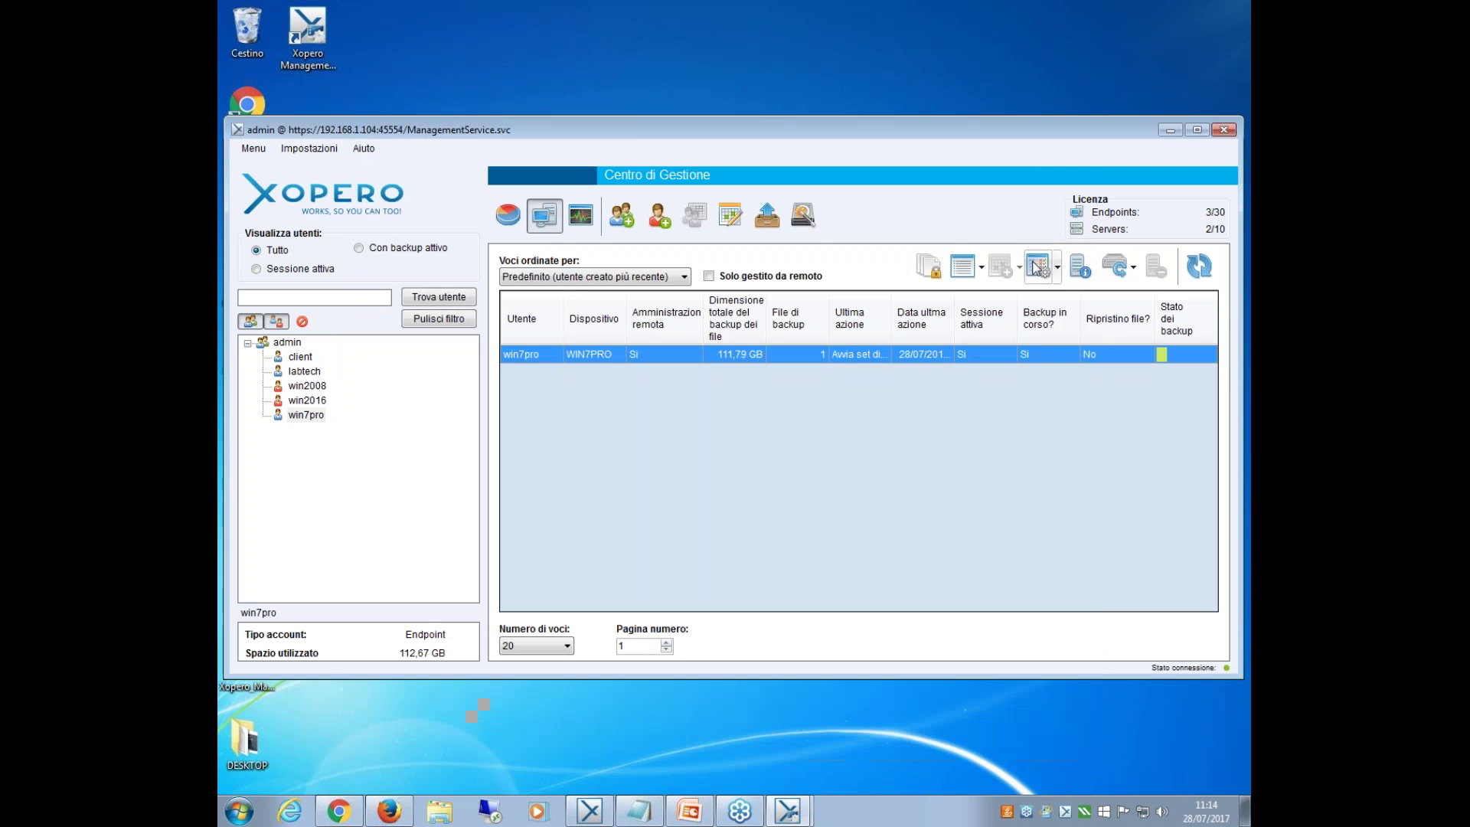
# Start a new virtual machine from the prepared WIN7PRO/Drive (53E4D226).raw image.
pyautogui.click(811, 225)
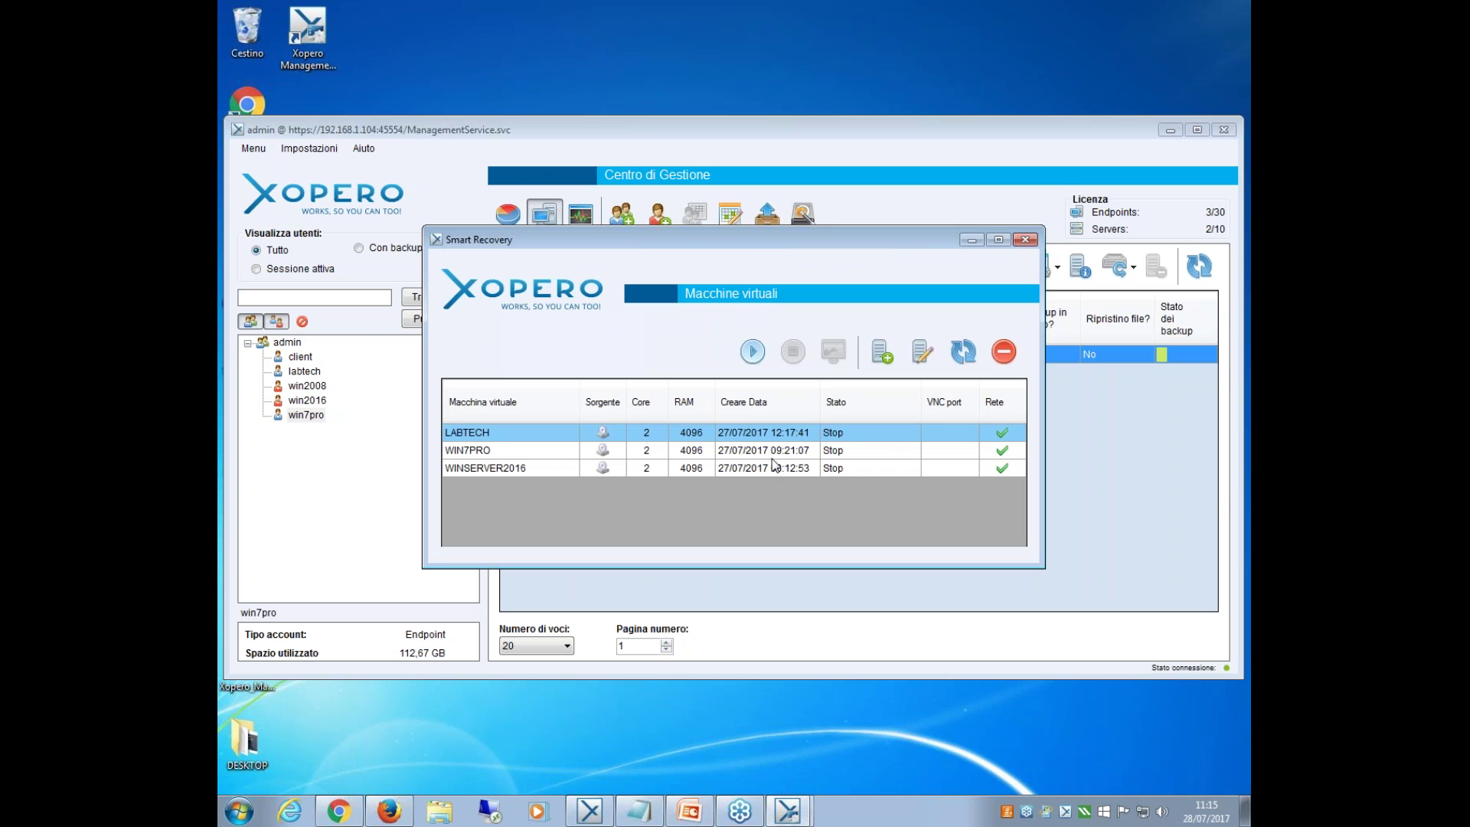
pyautogui.click(883, 360)
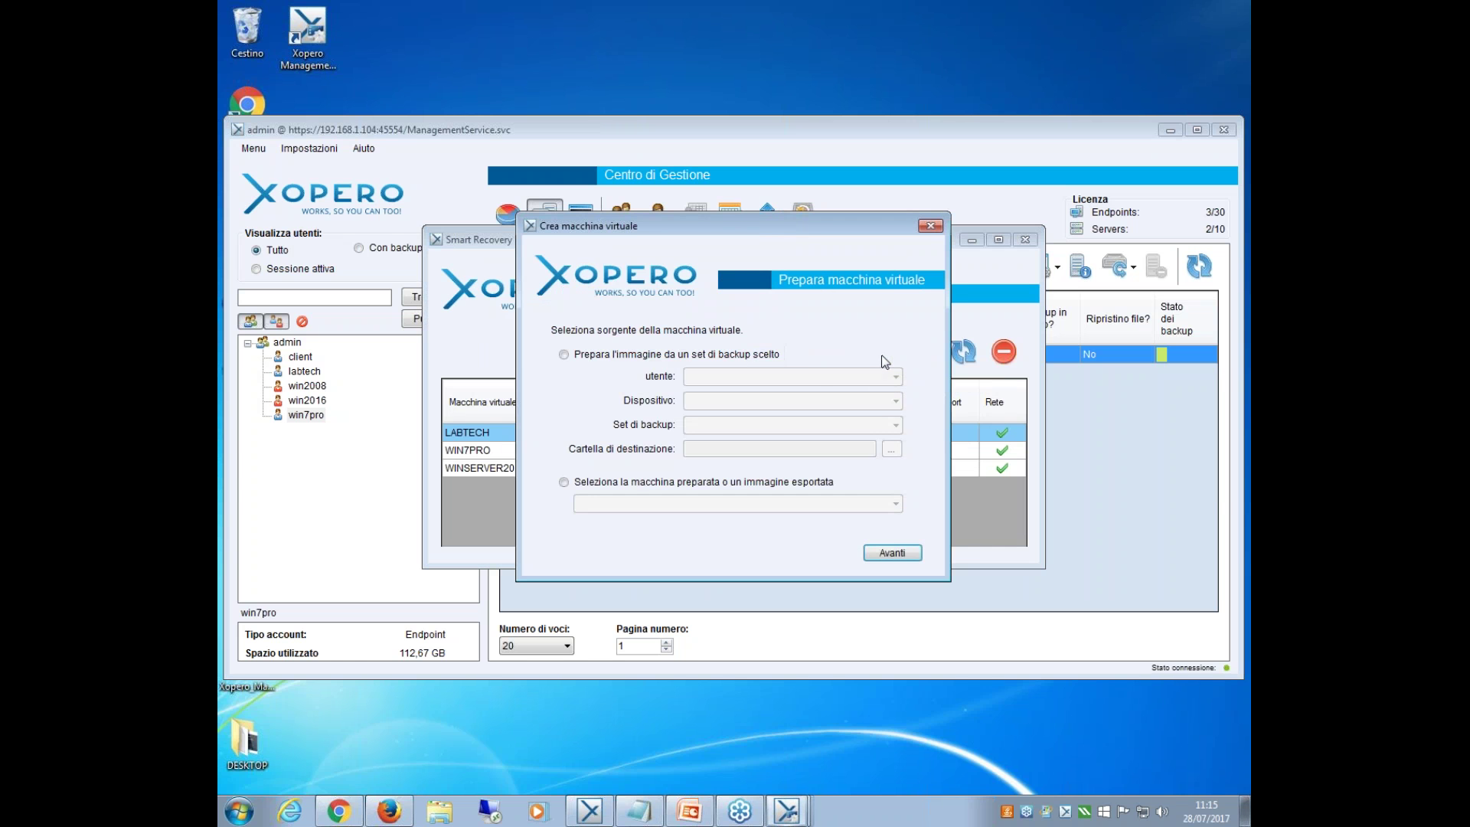
pyautogui.click(673, 488)
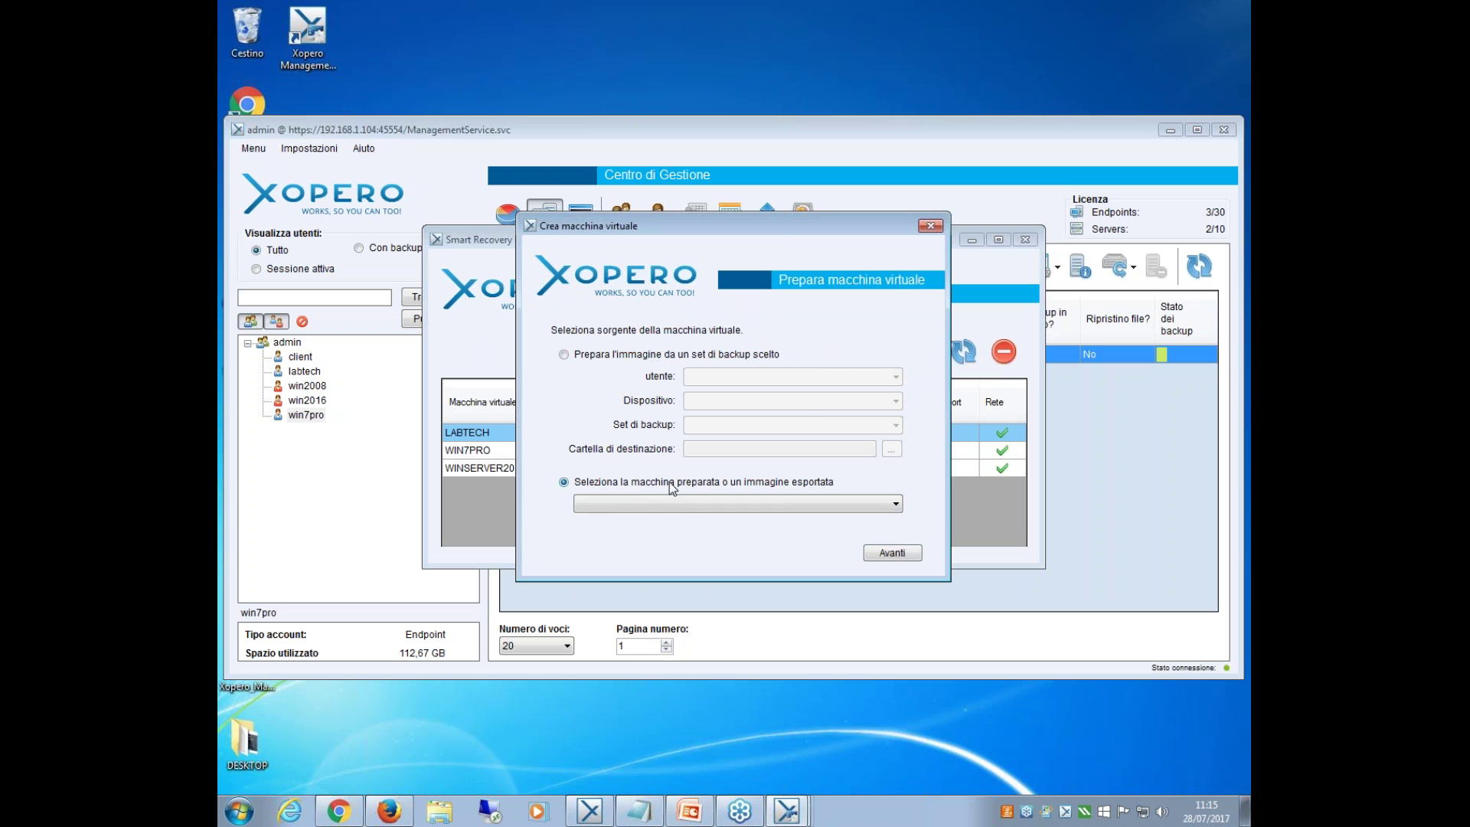
pyautogui.click(902, 501)
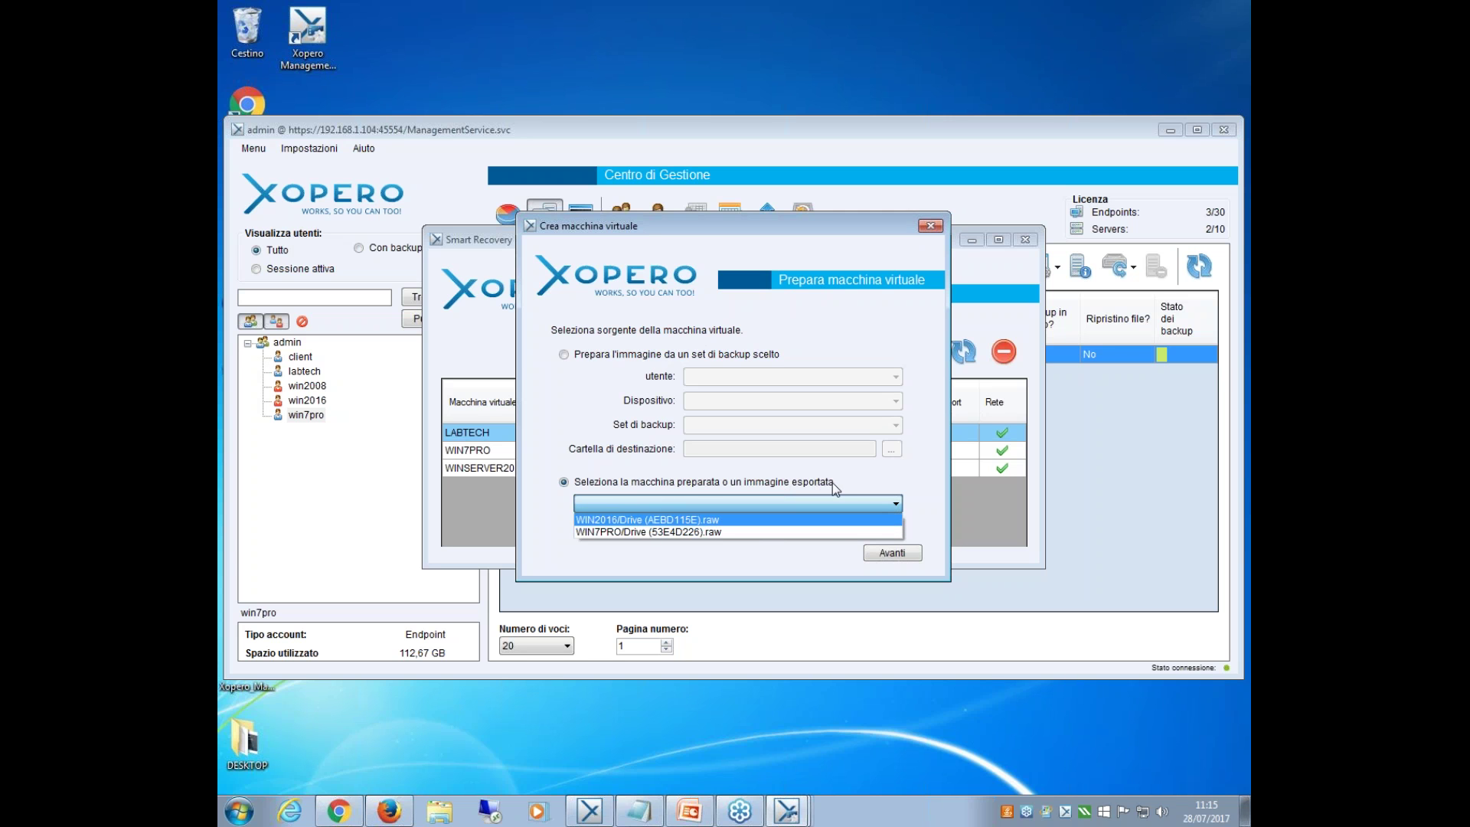
pyautogui.click(625, 530)
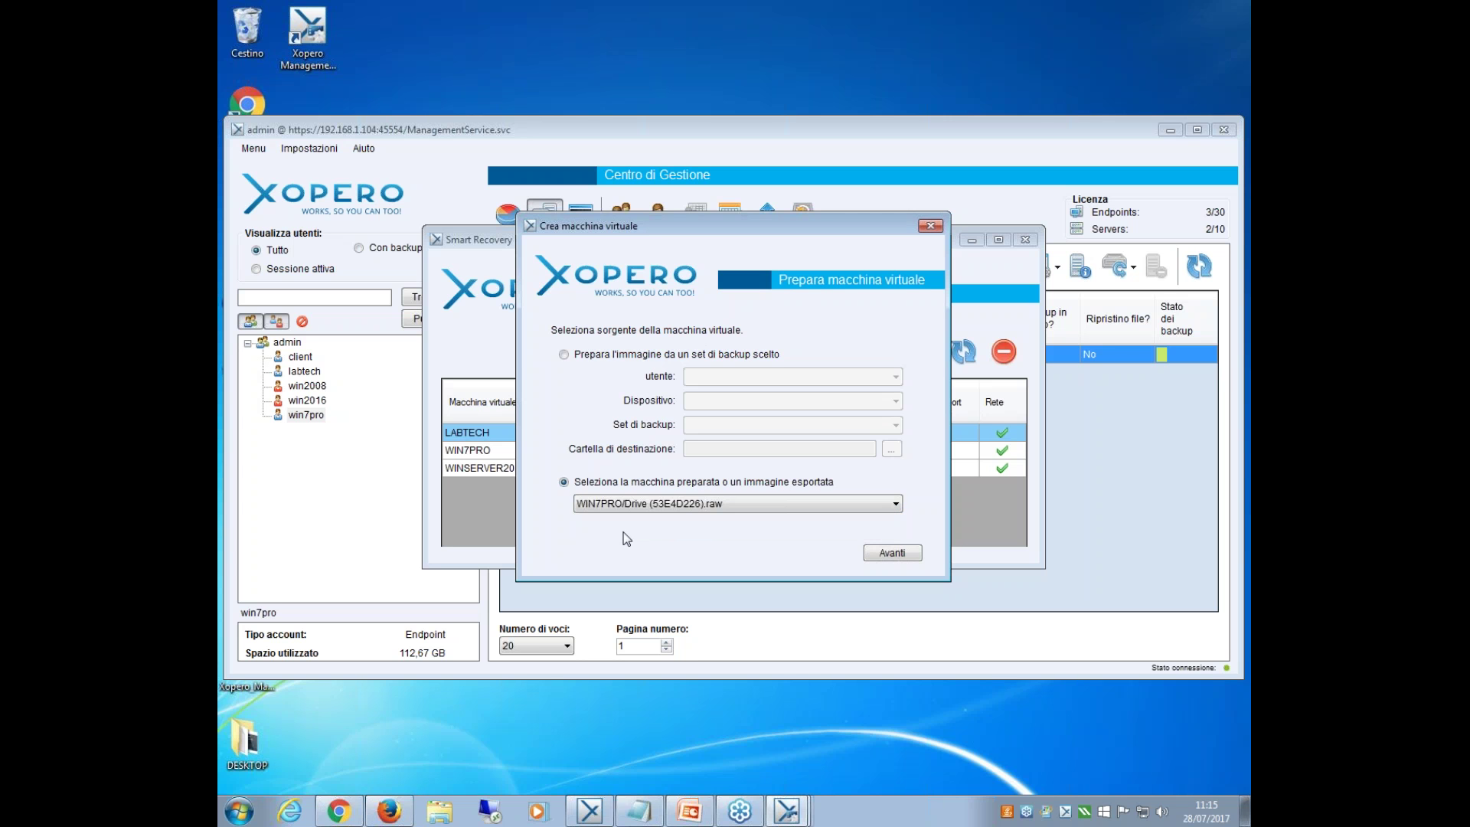
pyautogui.click(872, 552)
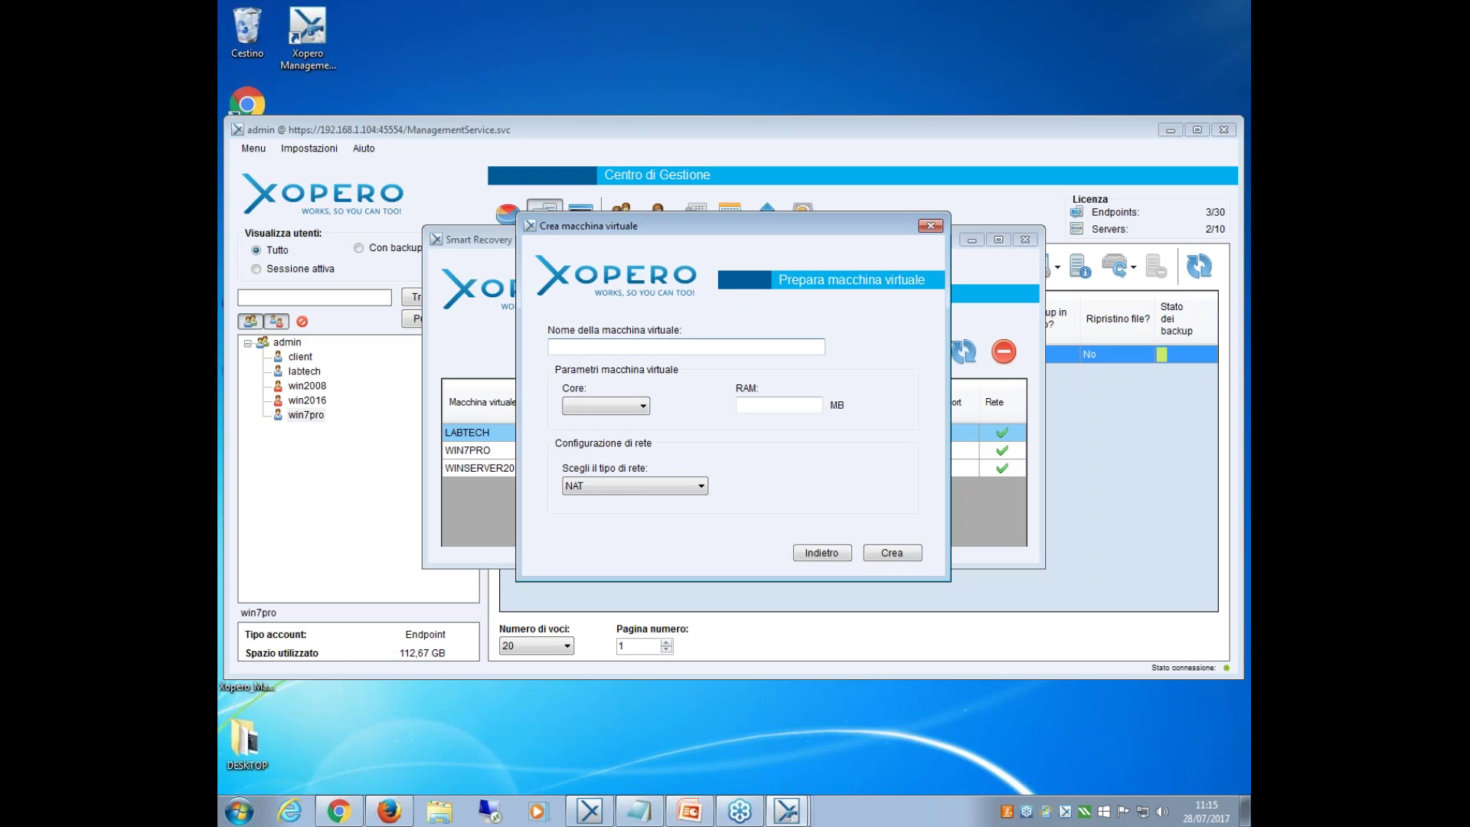
# Create VM prova with 2 cores, 4096 MB RAM and a Rete Bridged network.
pyautogui.write('proiva')
pyautogui.press('BackSpace')
pyautogui.press('BackSpace')
pyautogui.press('BackSpace')
pyautogui.click(644, 406)
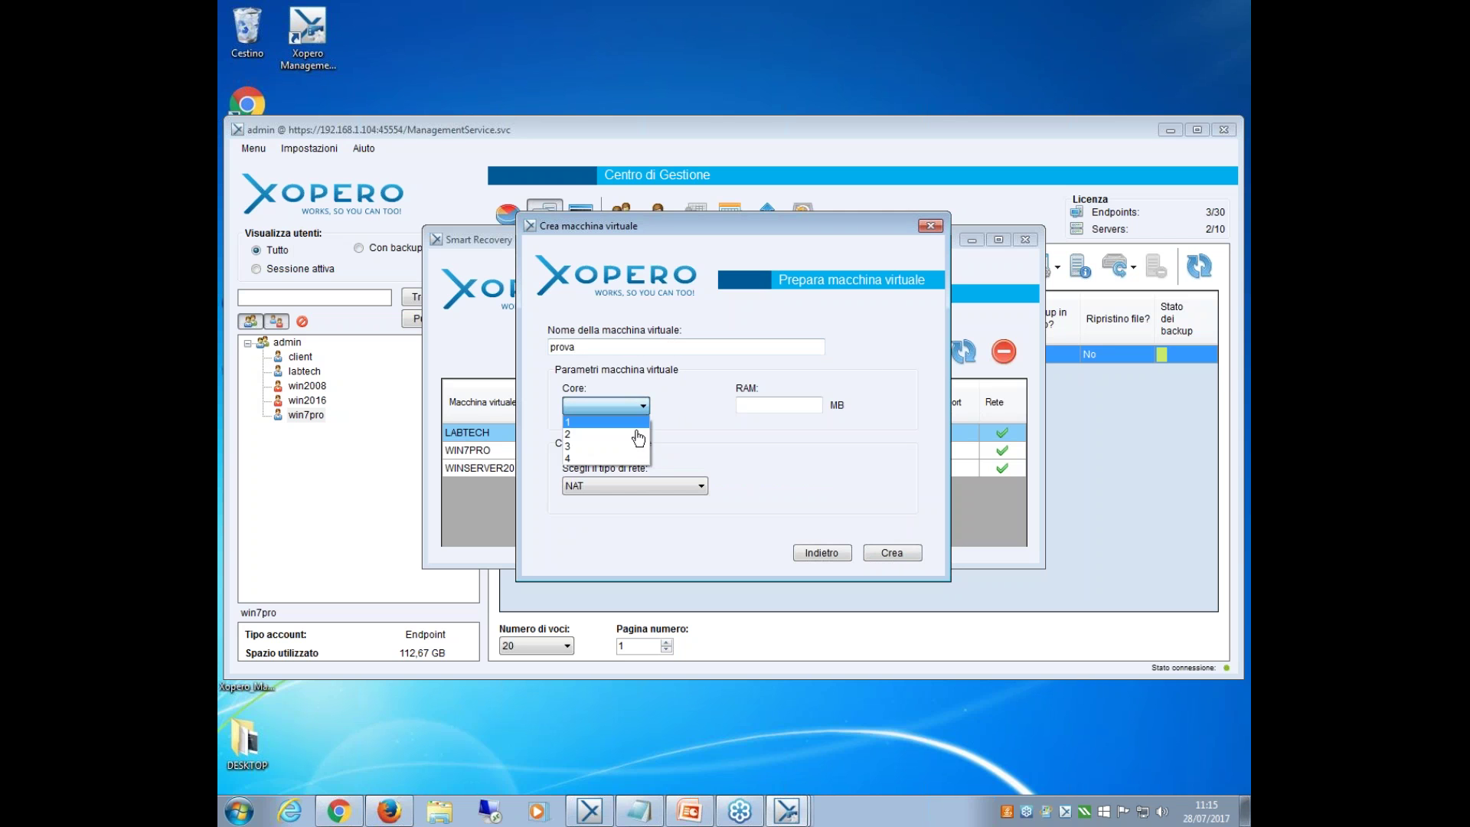
pyautogui.click(624, 431)
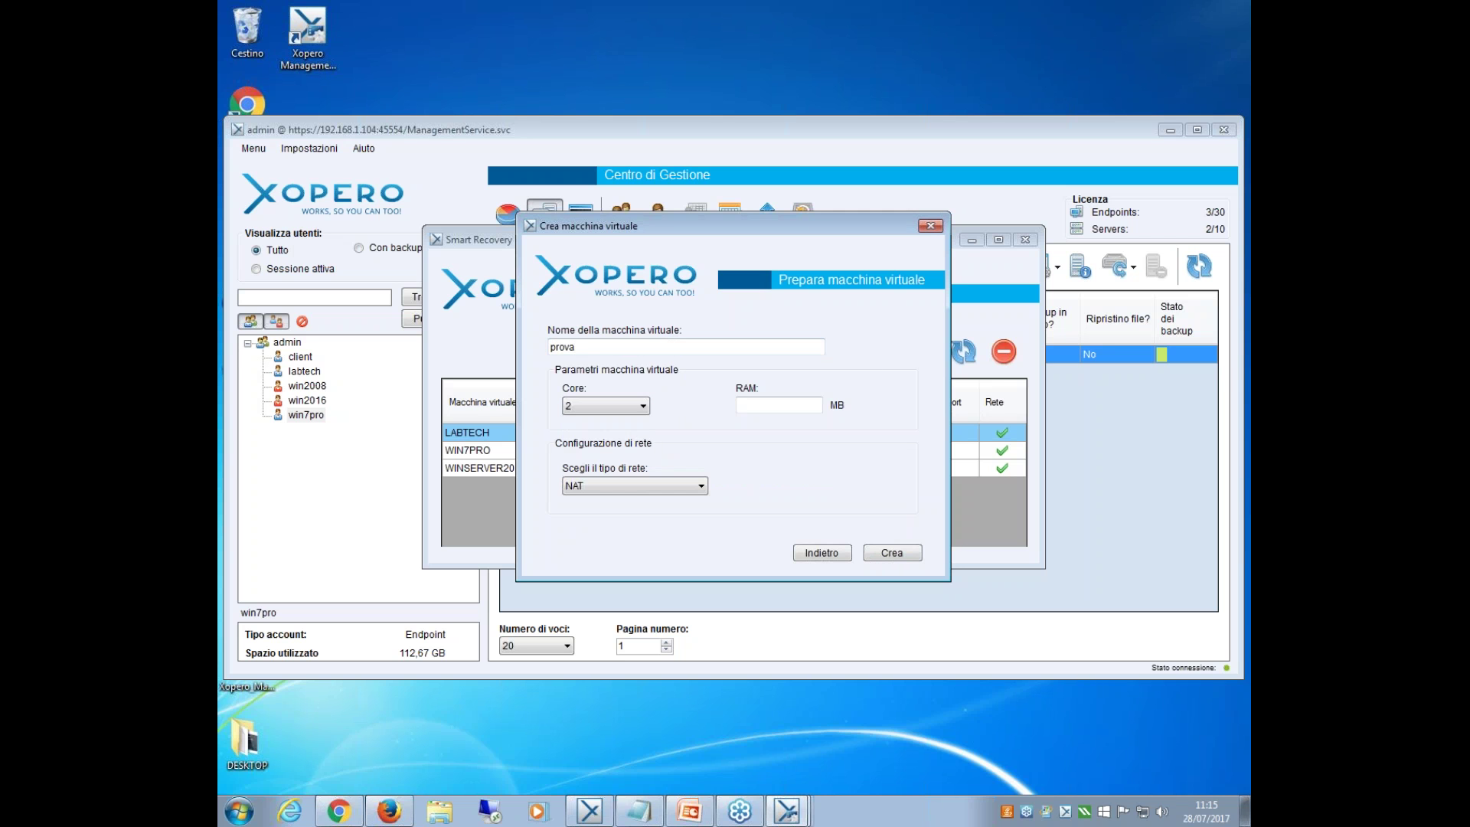
pyautogui.click(808, 405)
pyautogui.write('4096')
pyautogui.click(699, 487)
pyautogui.click(691, 514)
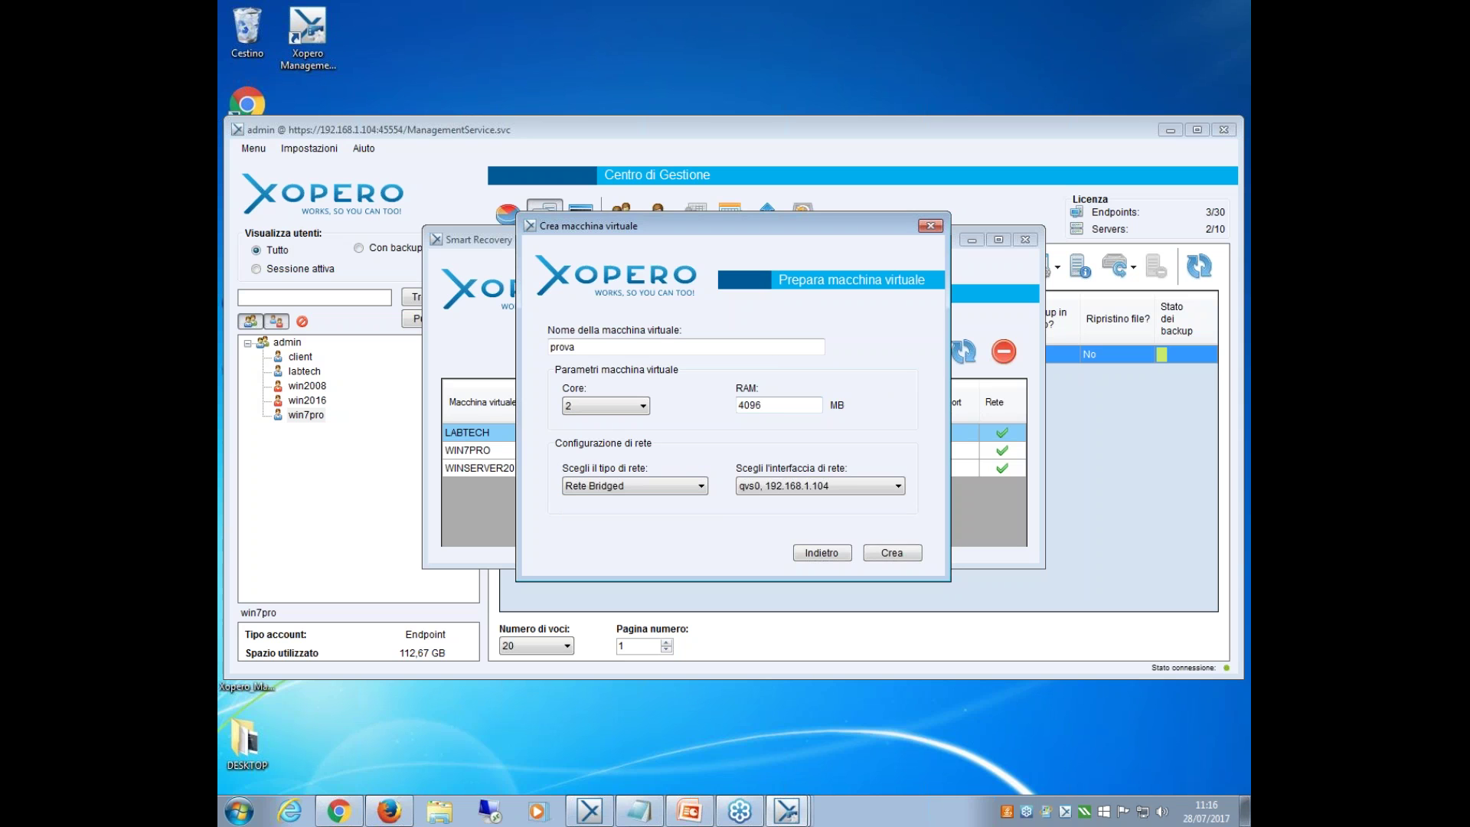
pyautogui.click(908, 551)
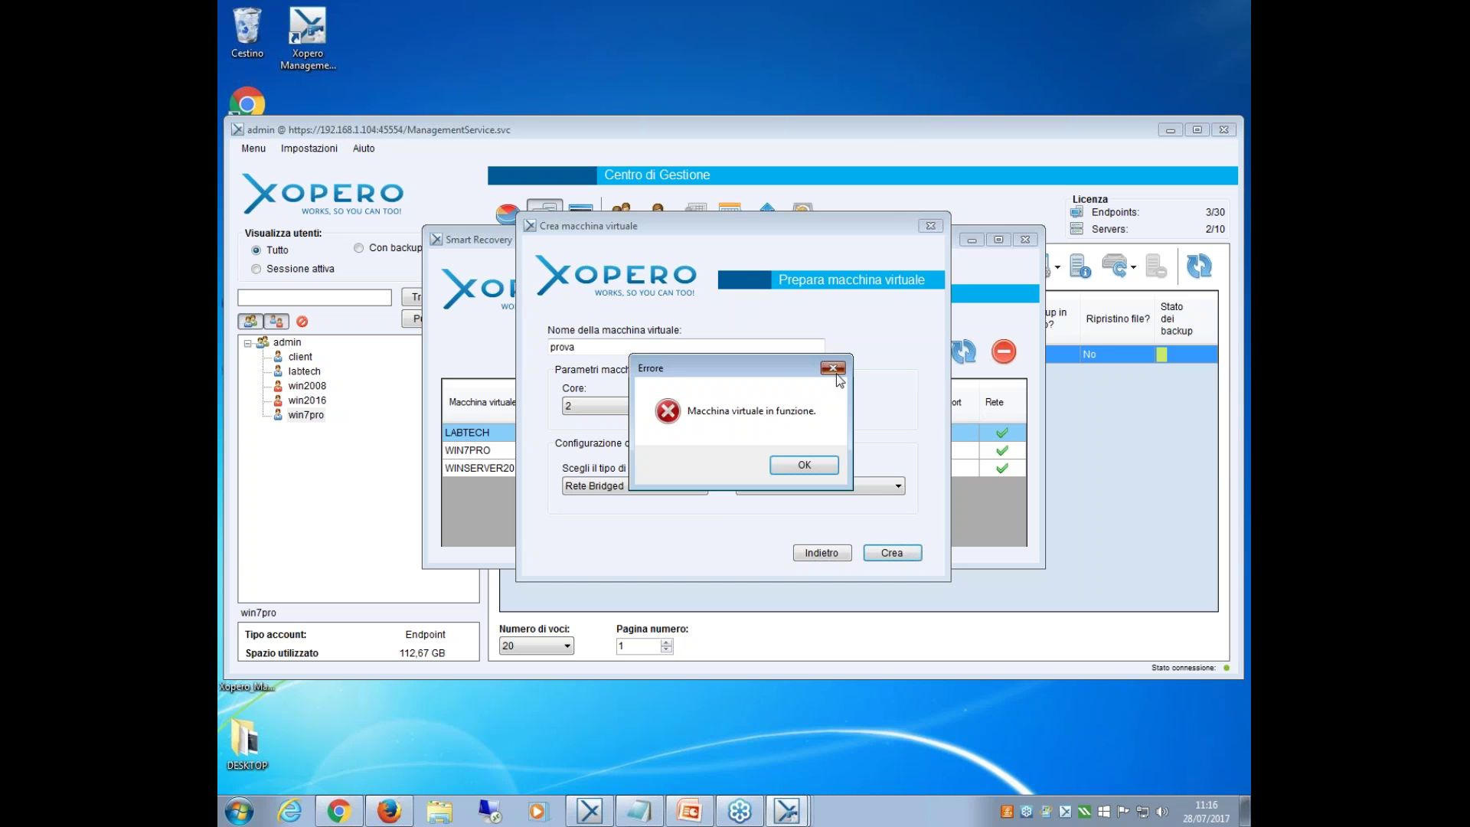
# Dismiss the running-VM error, close the creation form and minimize Smart Recovery.
pyautogui.click(833, 369)
pyautogui.click(931, 226)
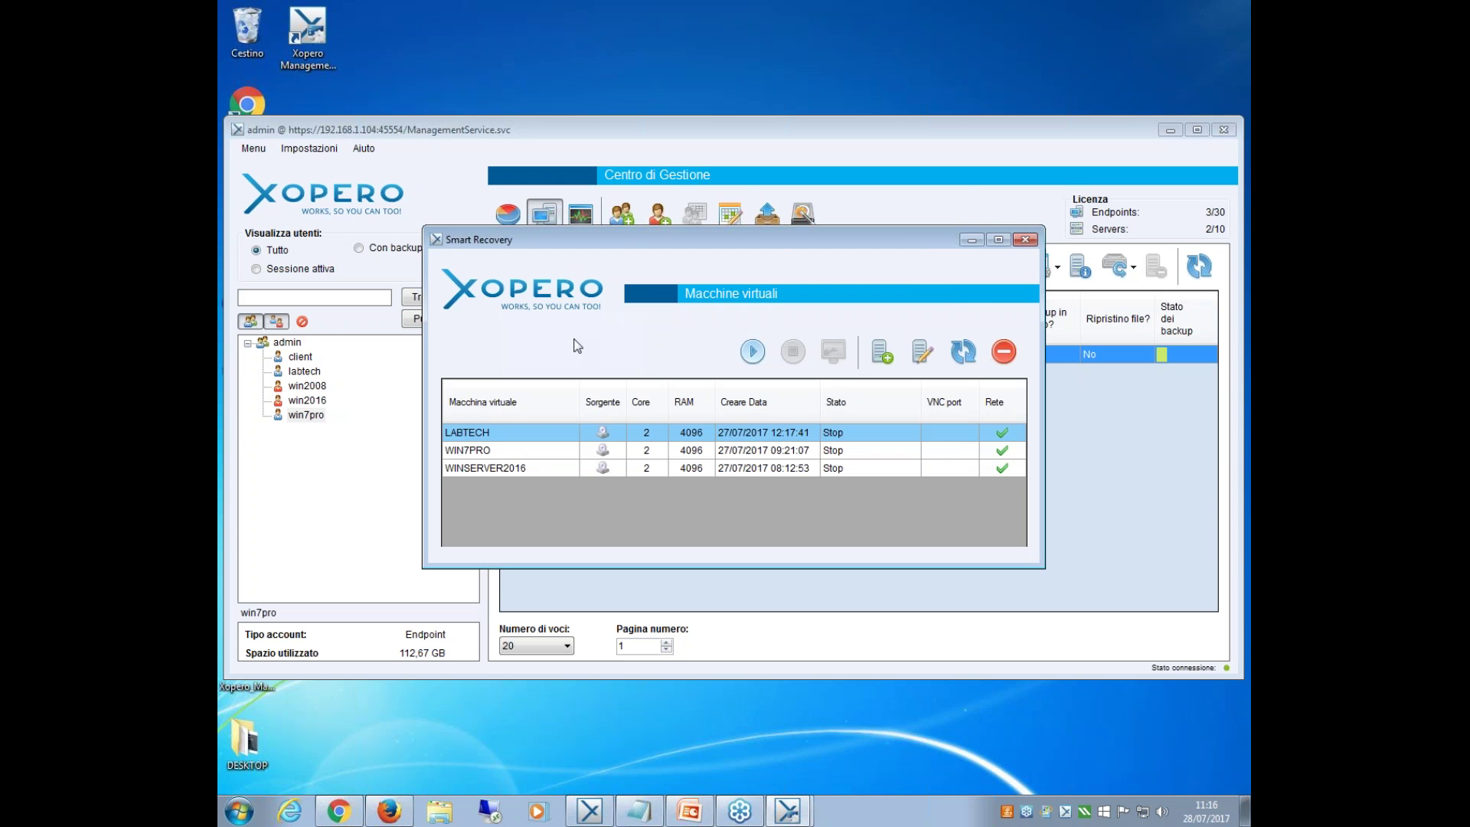
pyautogui.click(529, 452)
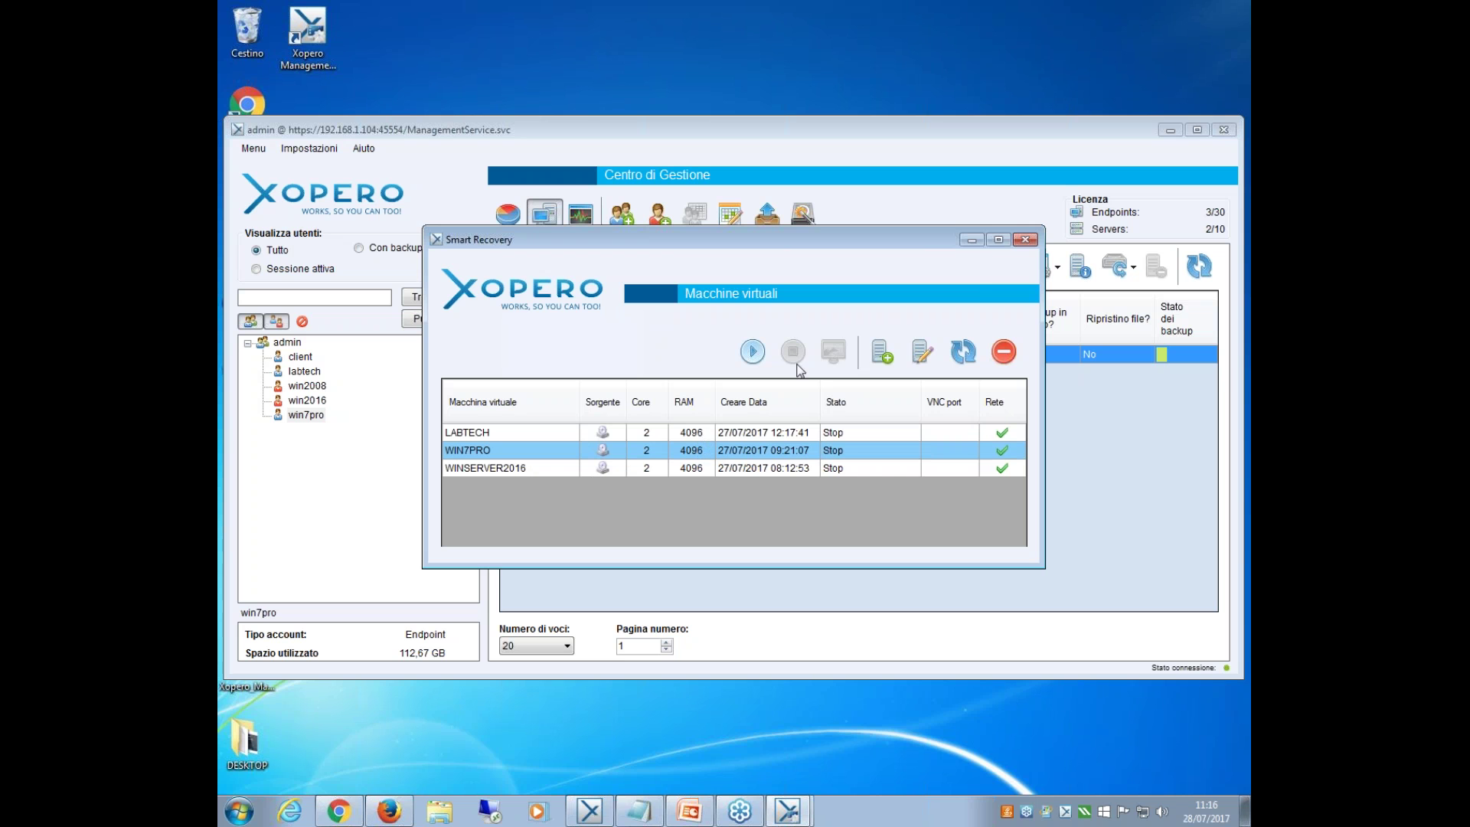
pyautogui.click(981, 240)
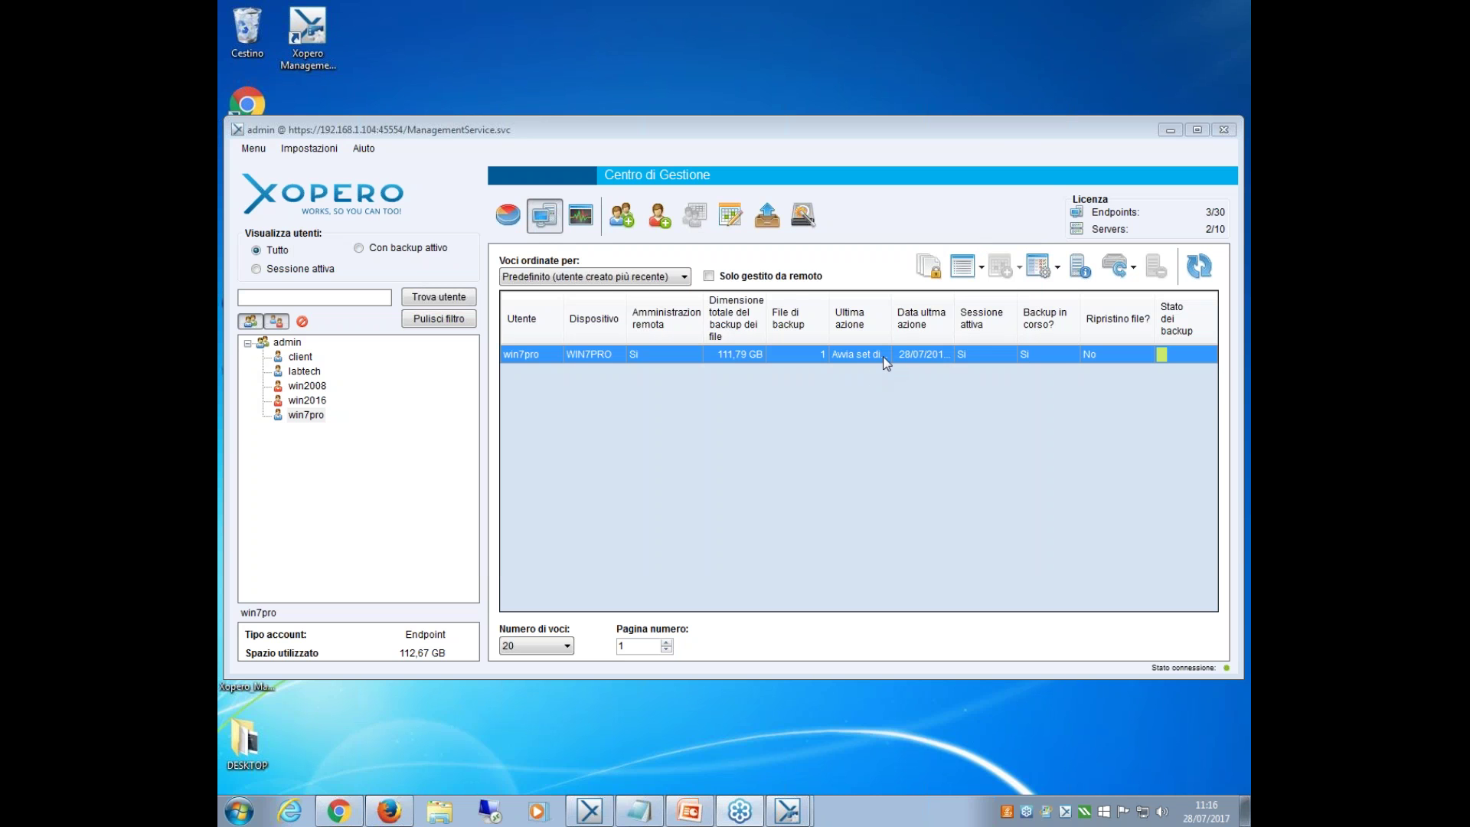
# Close Smart Recovery and check win7pro's details: version 3.9.3.7767, 4-core limit, upload/download Off.
pyautogui.moveTo(806, 808)
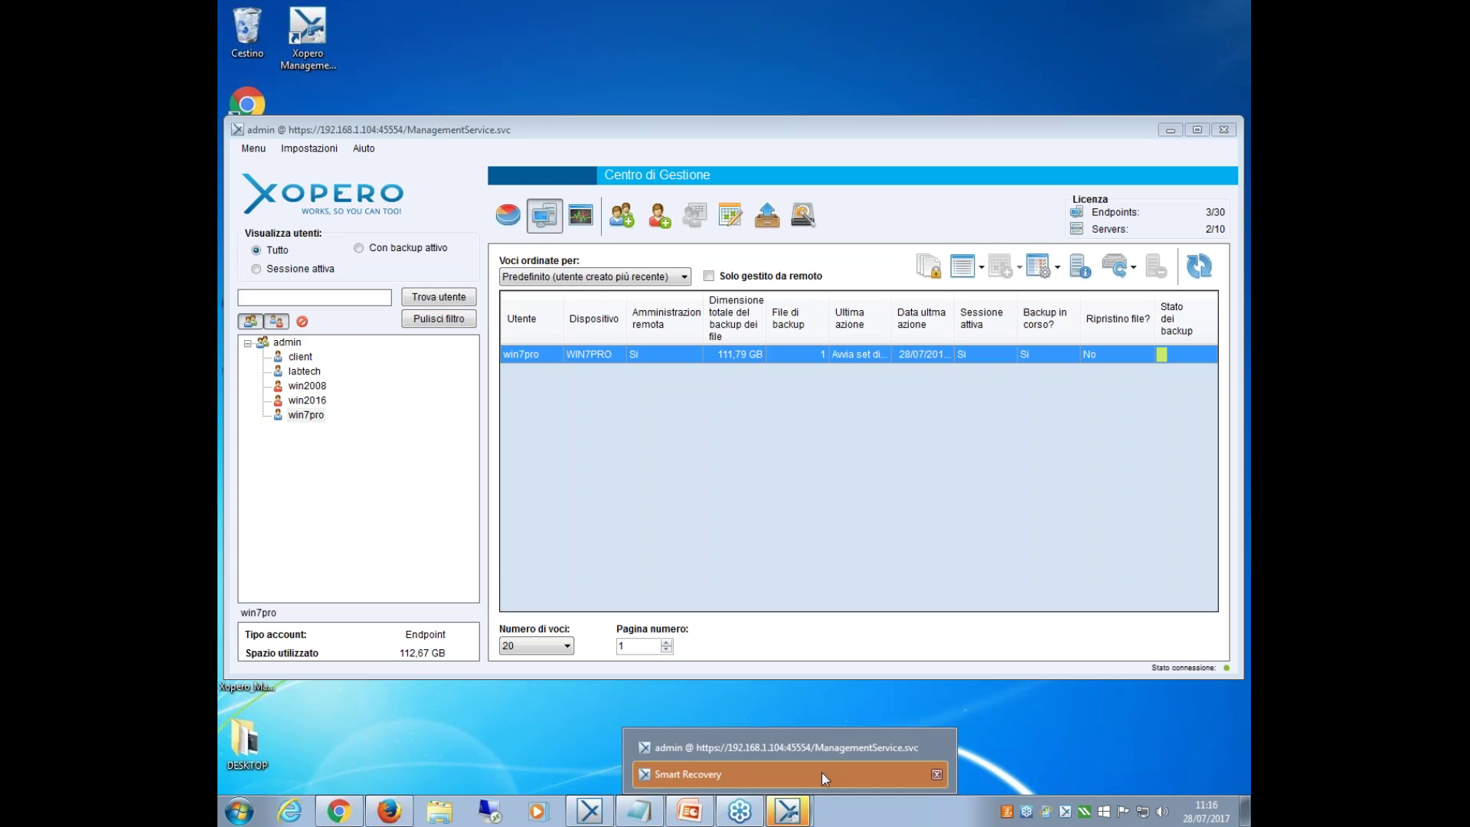
pyautogui.click(935, 778)
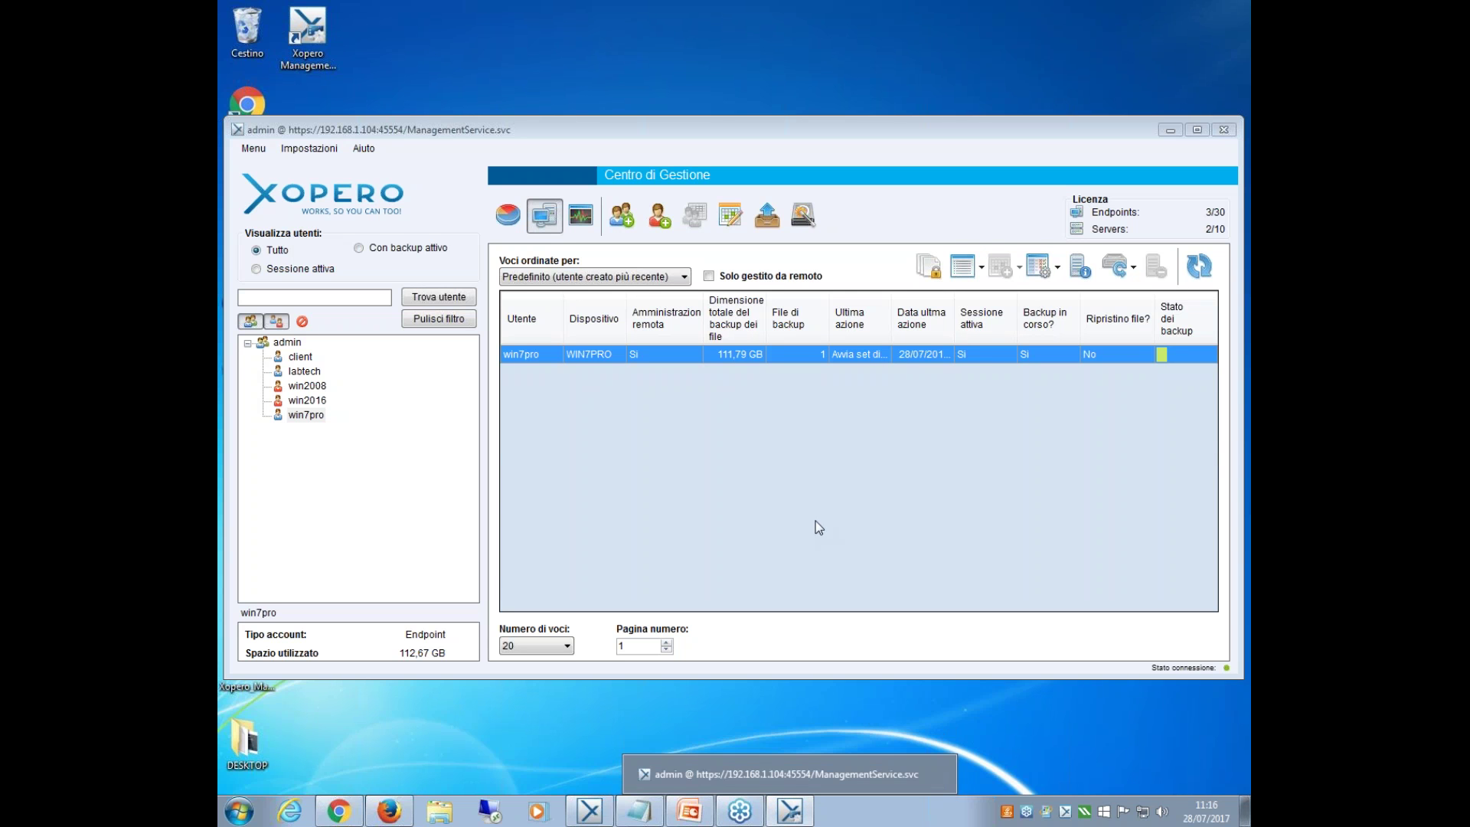
pyautogui.rightClick(834, 358)
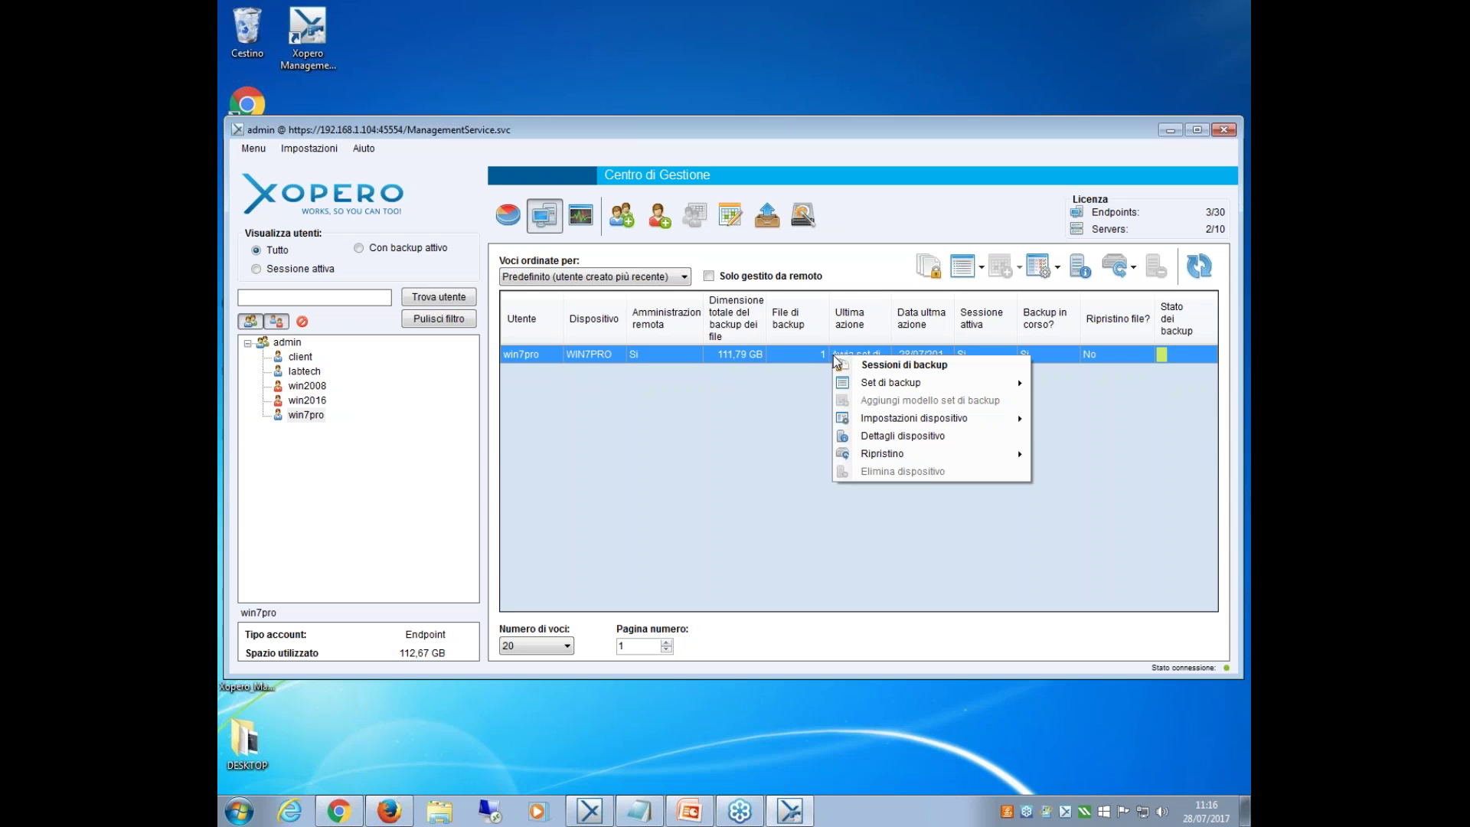
pyautogui.moveTo(1022, 425)
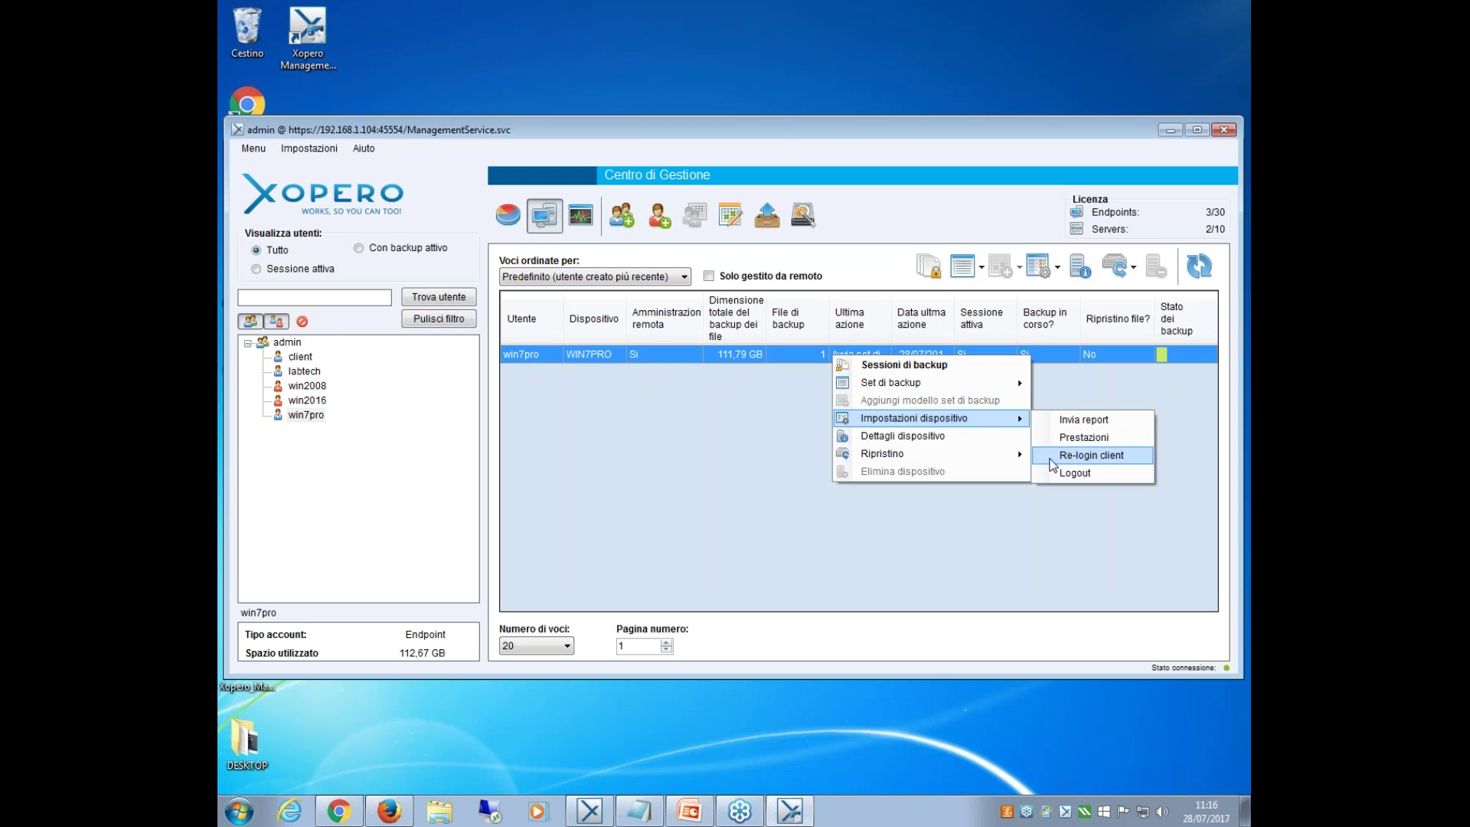
pyautogui.click(952, 435)
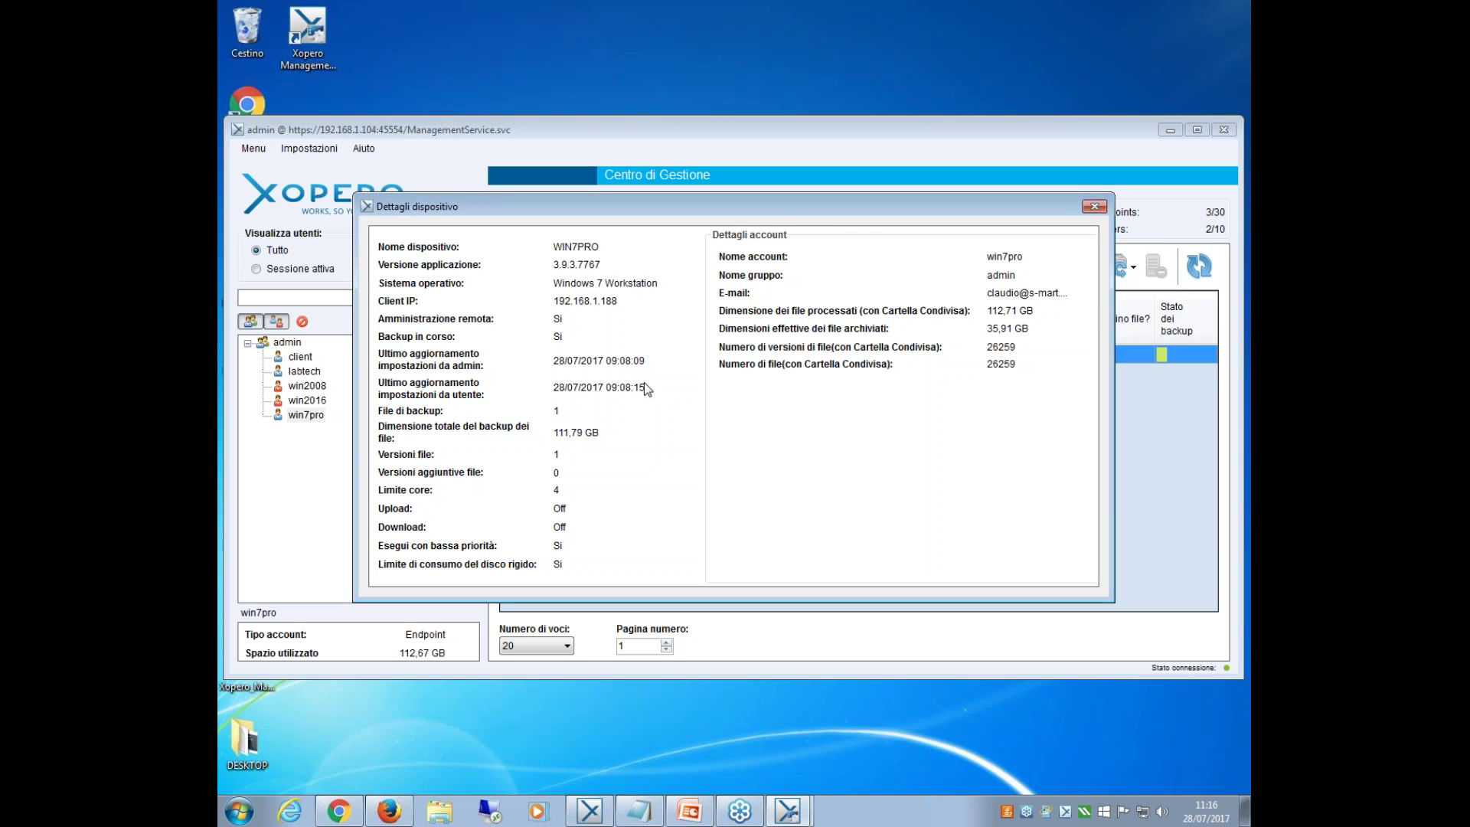
pyautogui.click(1095, 207)
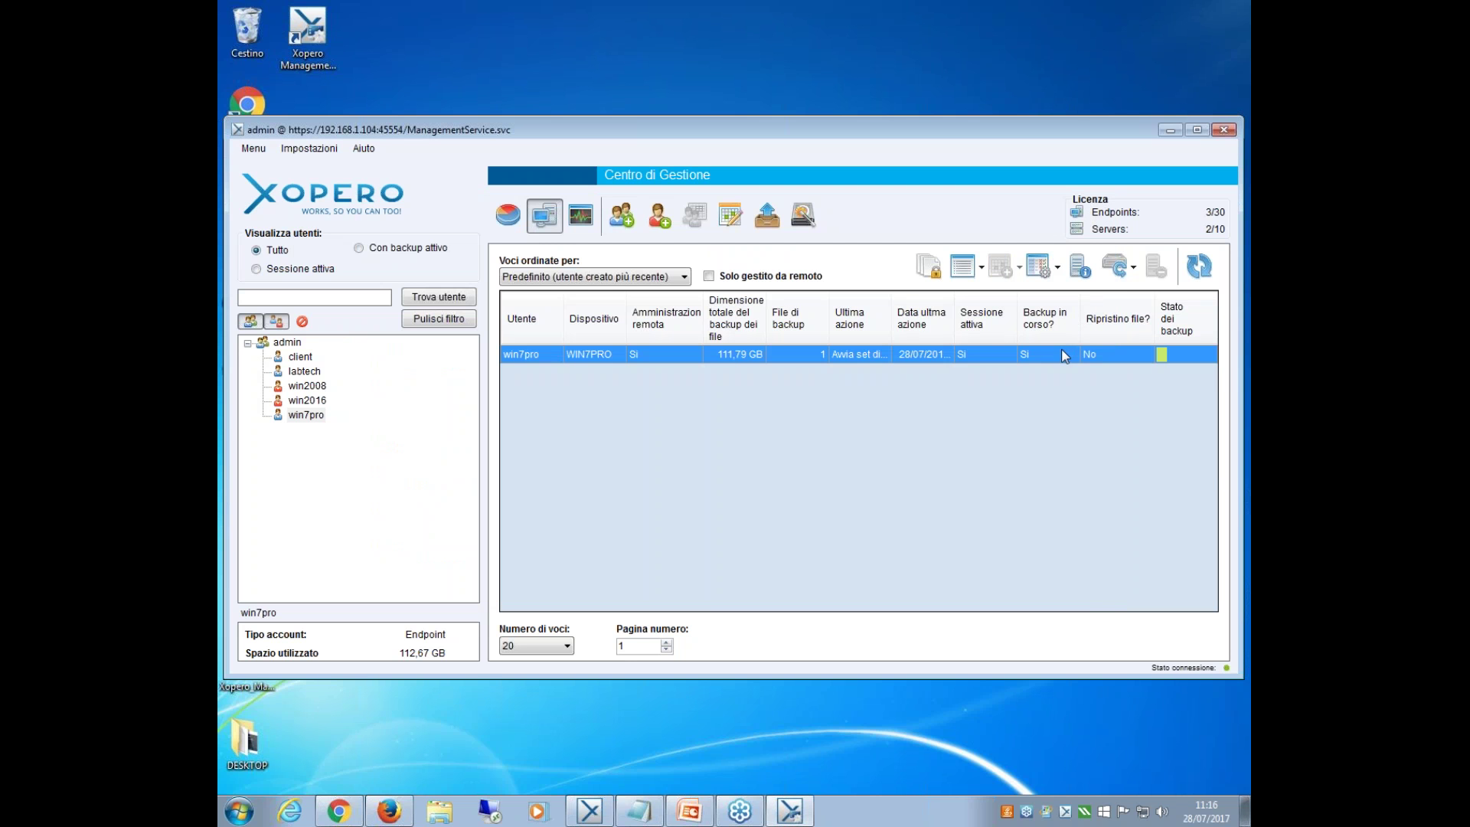
pyautogui.rightClick(1063, 353)
# Open Ripristino dati for win7pro and check the Nome set di backup list, keeping Tutto.
pyautogui.moveTo(1122, 452)
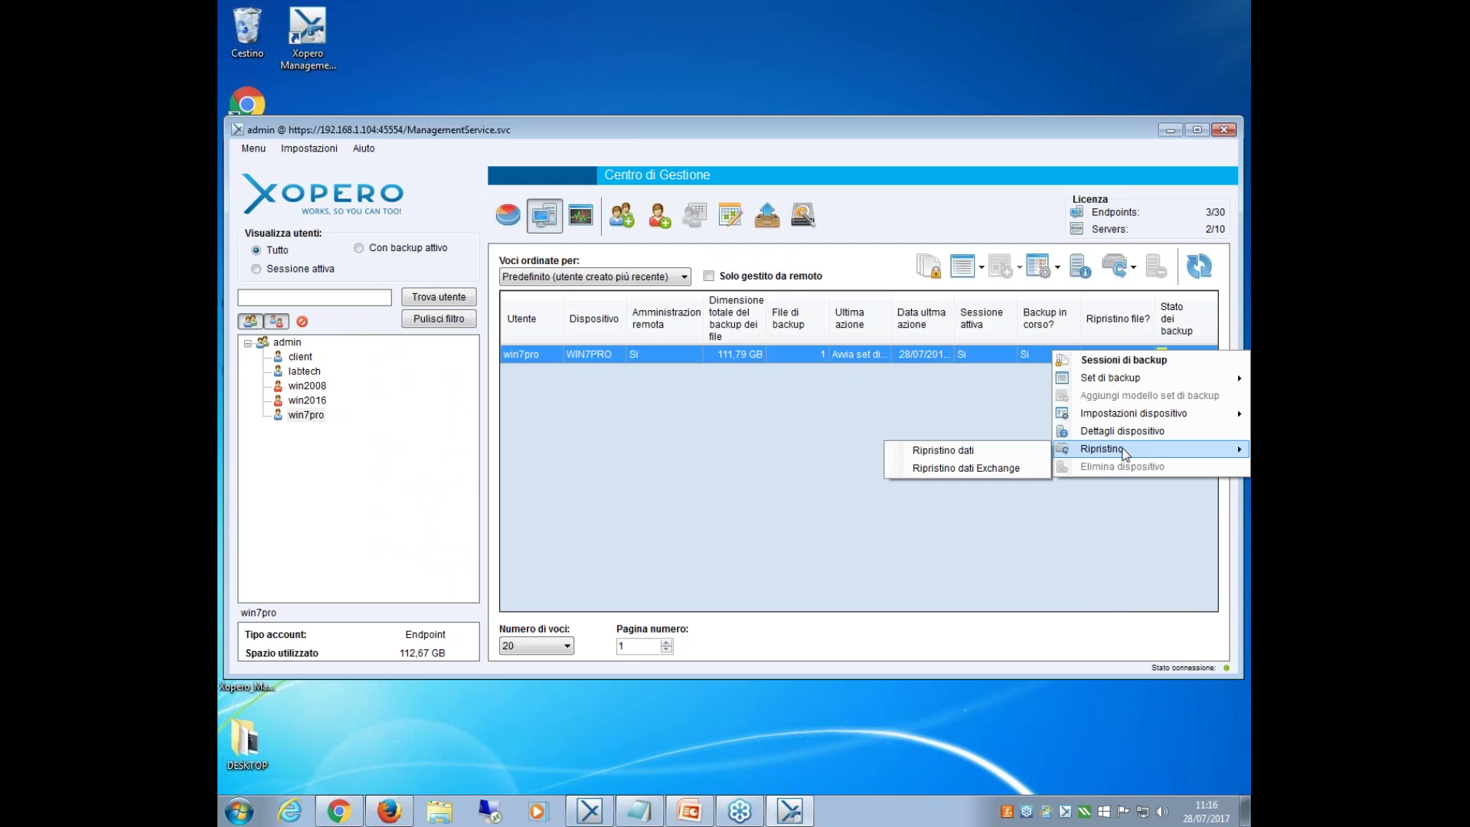
pyautogui.click(995, 452)
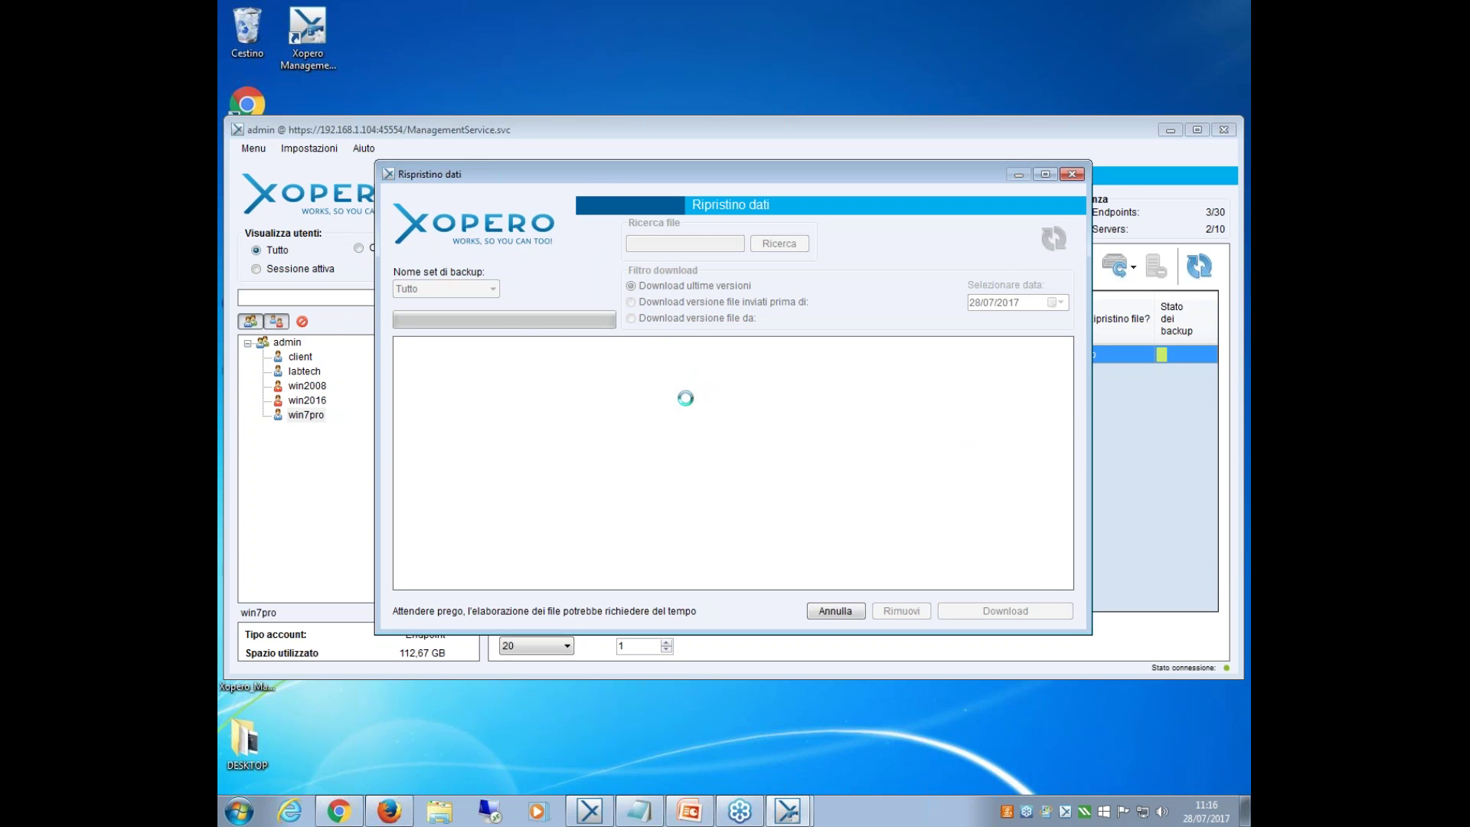
pyautogui.moveTo(605, 170); pyautogui.dragTo(569, 244)
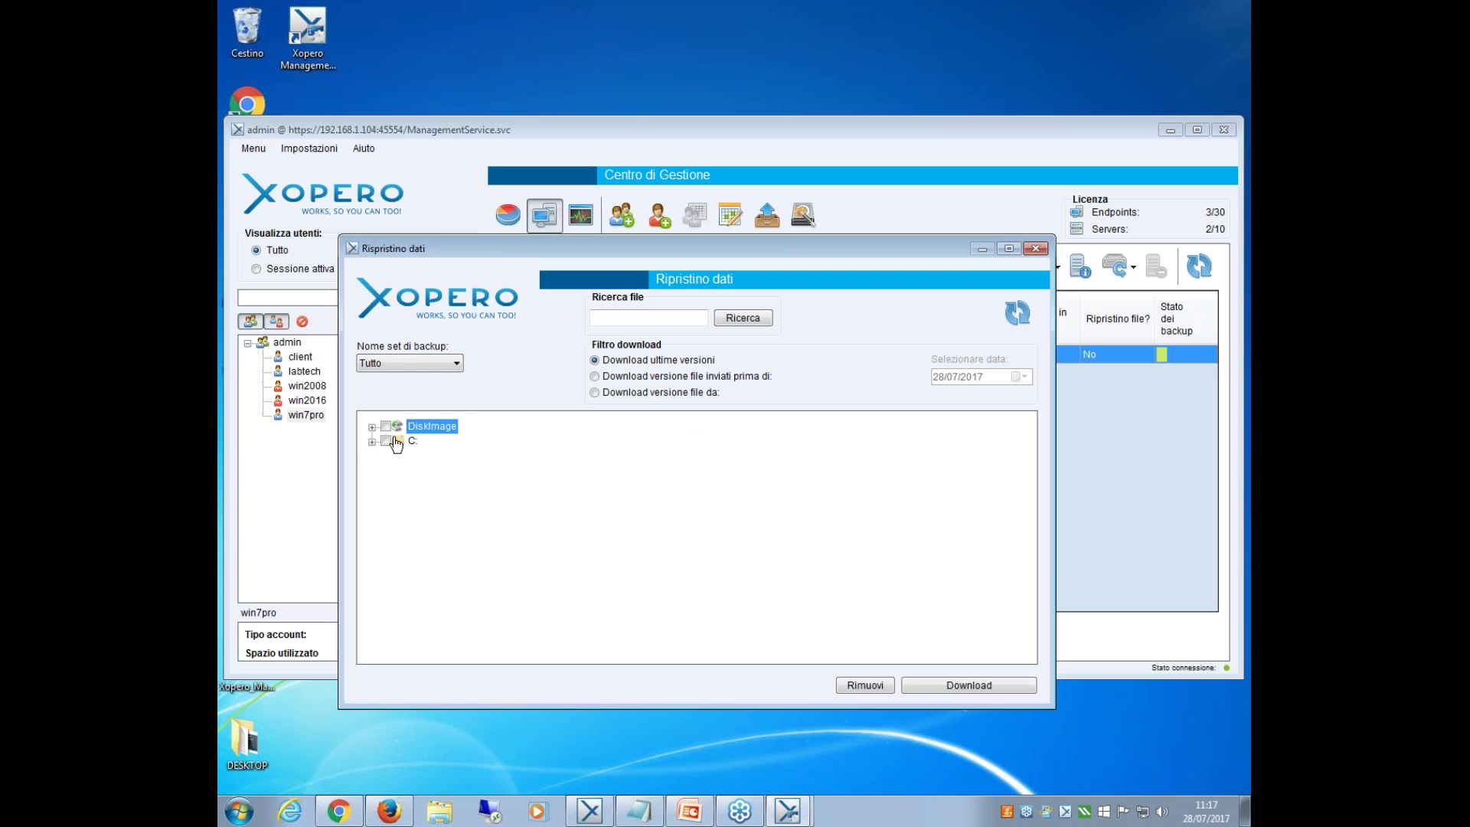
pyautogui.click(456, 366)
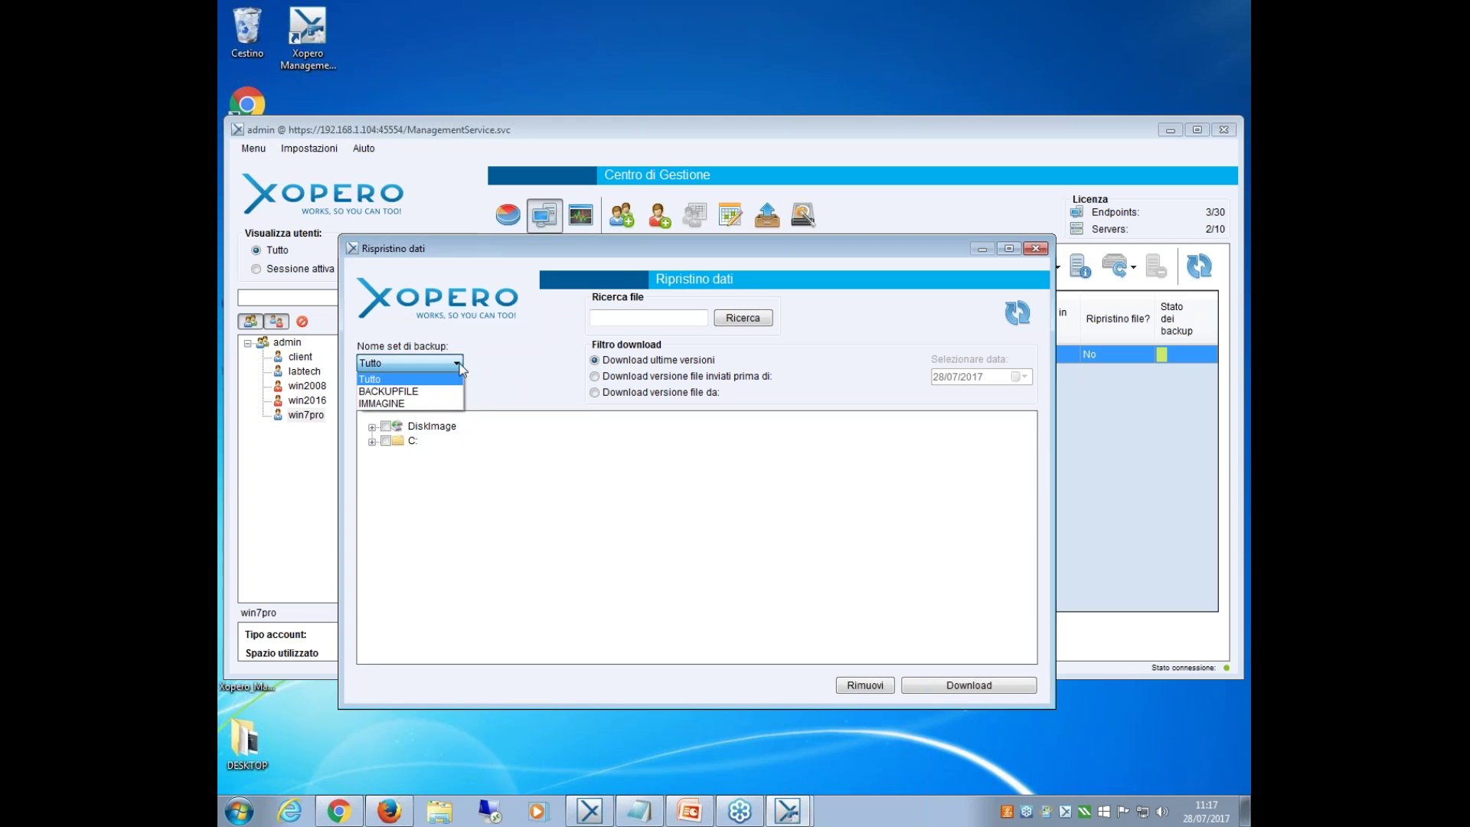
pyautogui.click(457, 365)
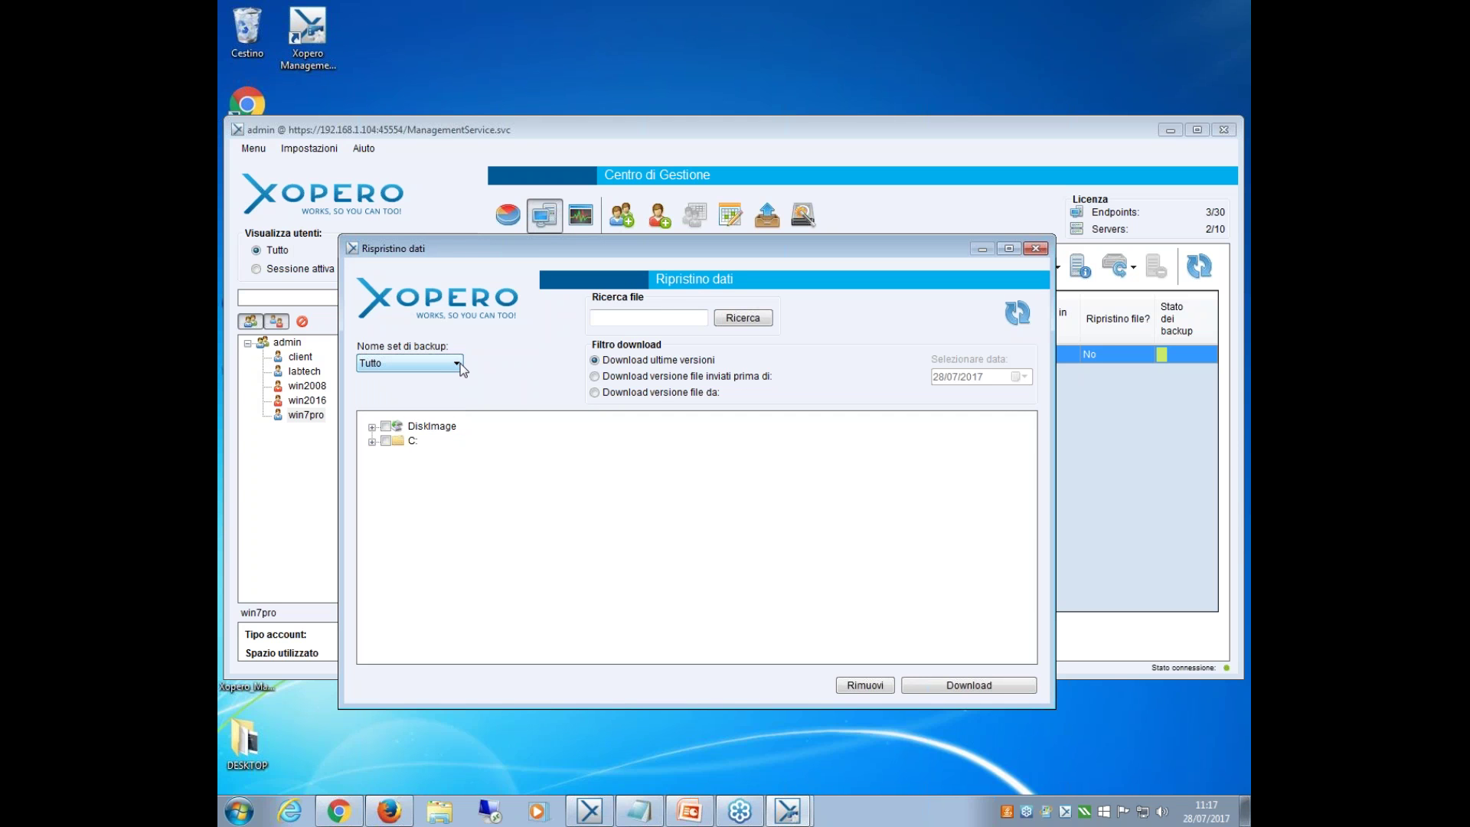
# Expand C: > Users and the user's home folder to view backed-up files, then collapse C:.
pyautogui.click(596, 322)
pyautogui.click(372, 442)
pyautogui.click(387, 456)
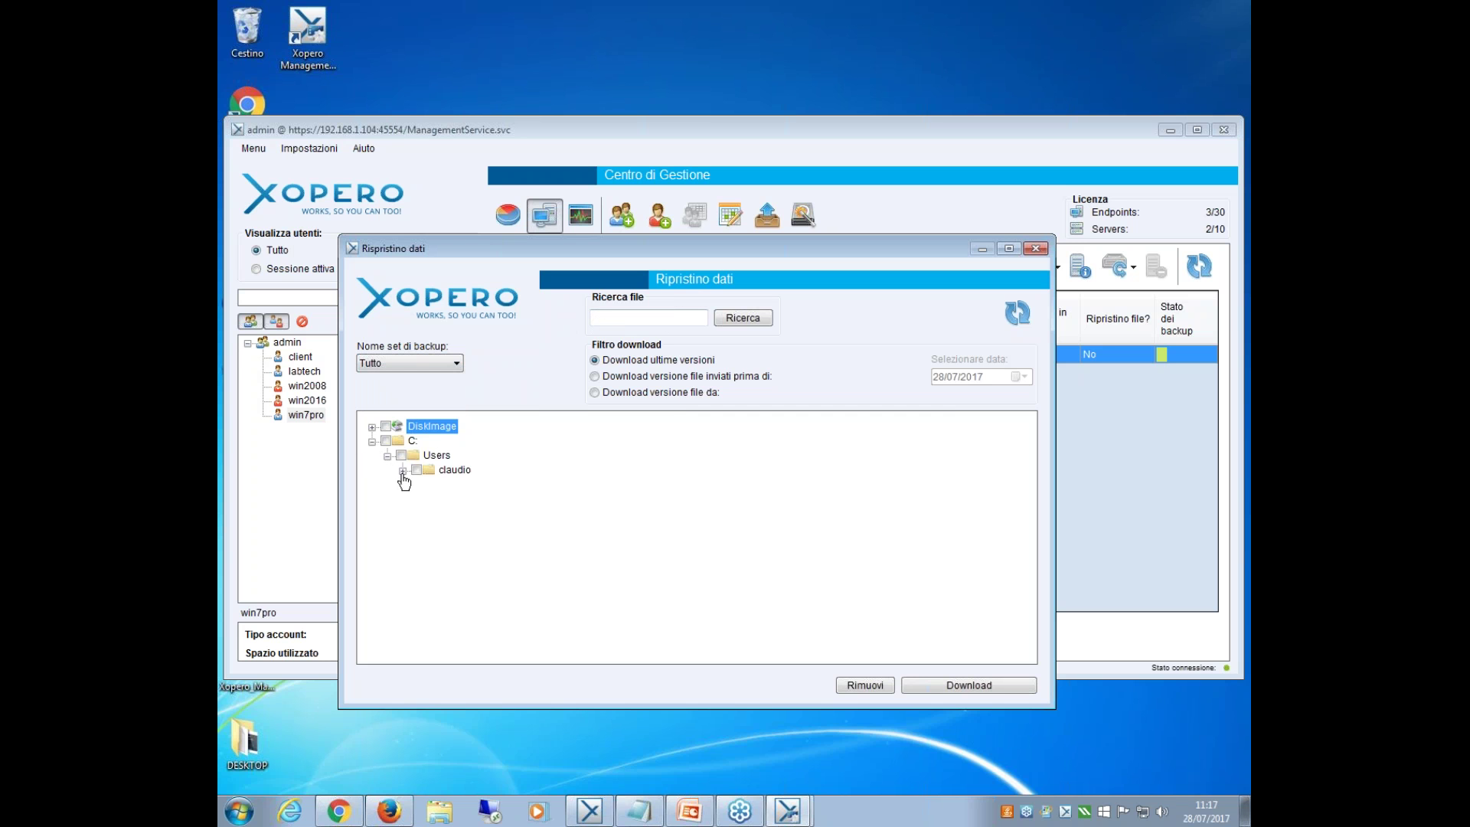
pyautogui.click(403, 470)
pyautogui.scroll(-1, 442, 490)
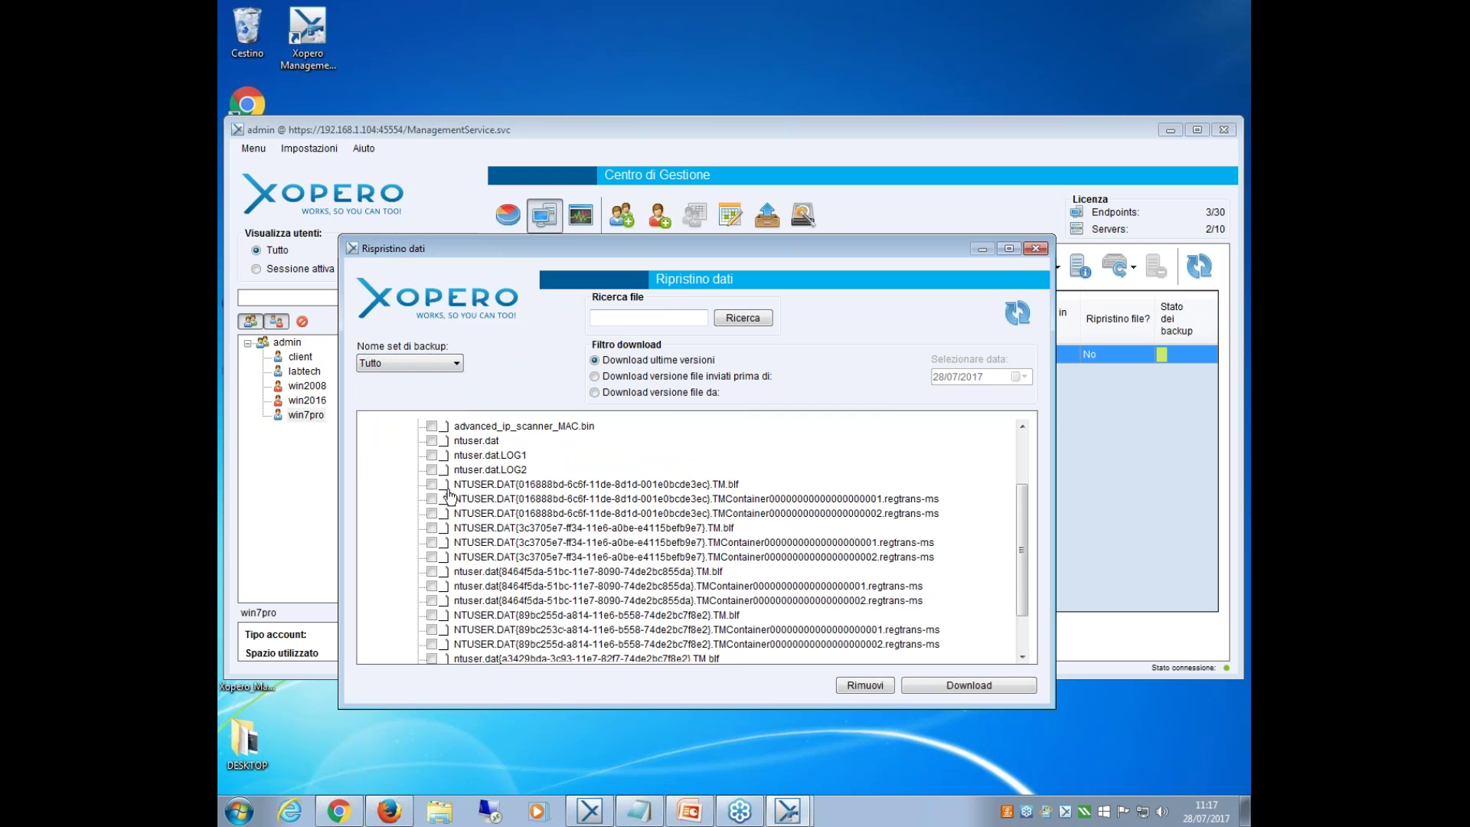
pyautogui.scroll(2, 442, 490)
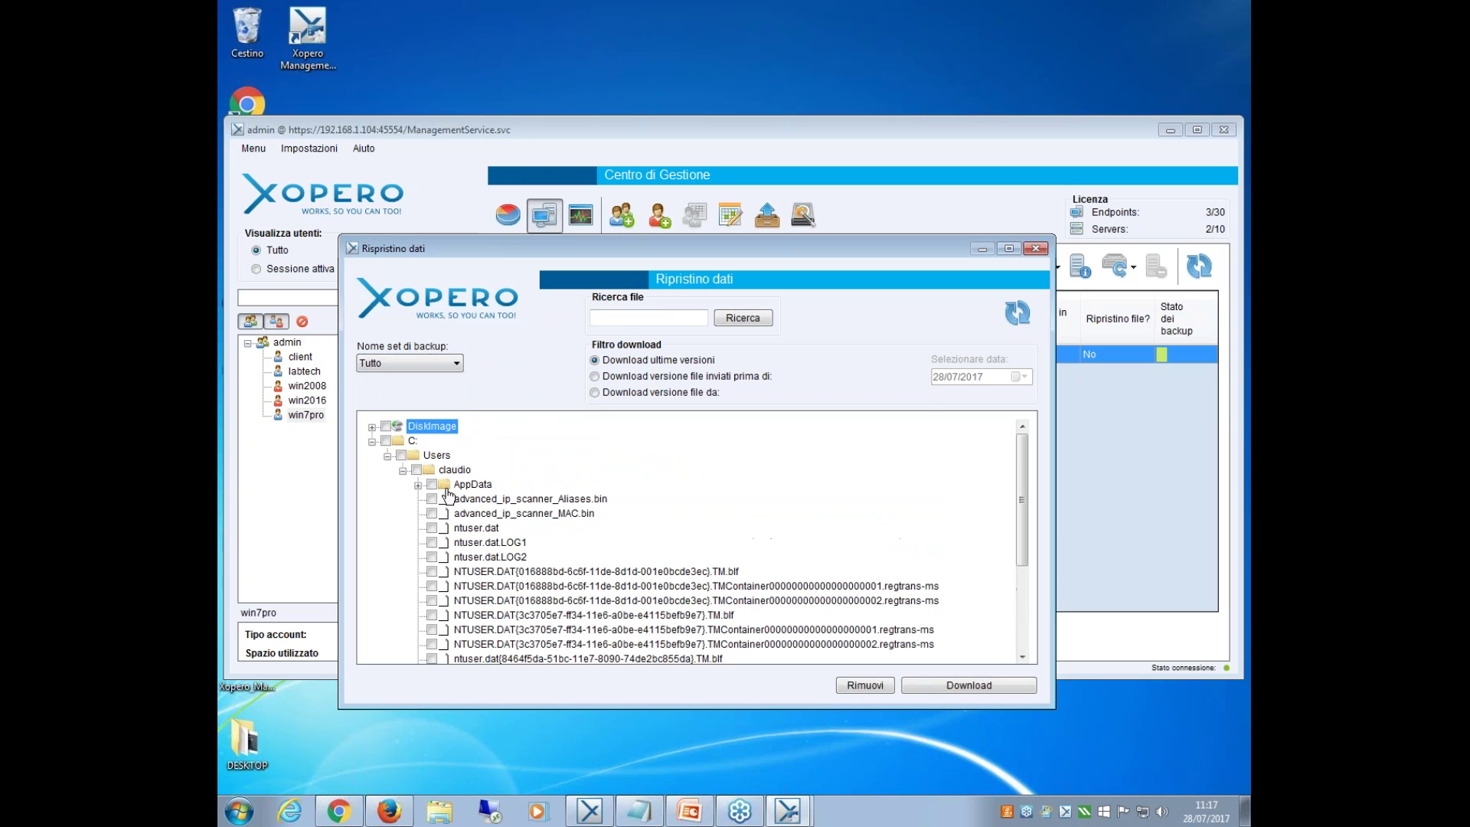
pyautogui.click(372, 443)
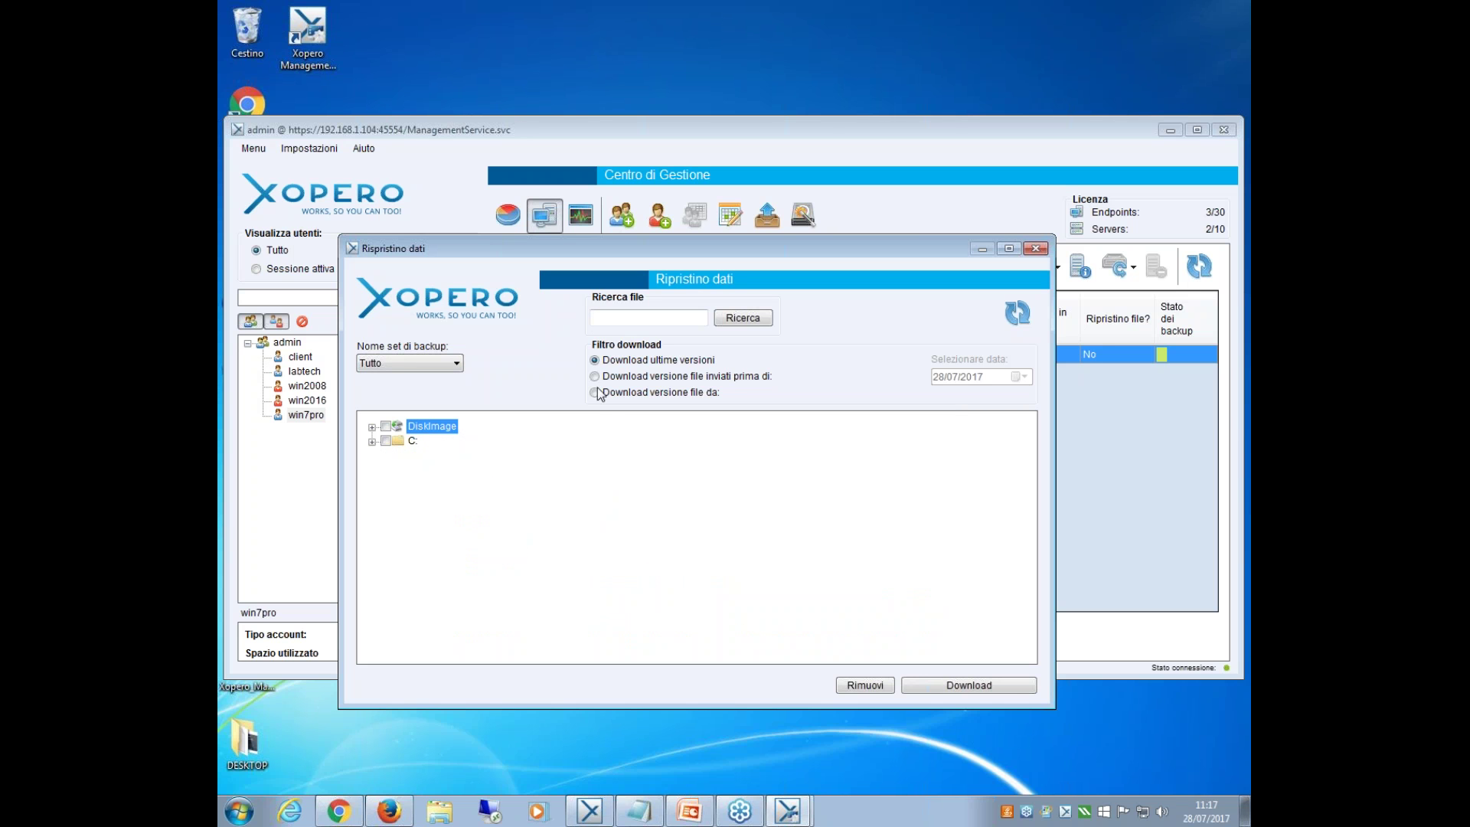
# Select and process the DiskImage entry, leaving the restore loading, and bring up the Xopero client.
pyautogui.click(456, 364)
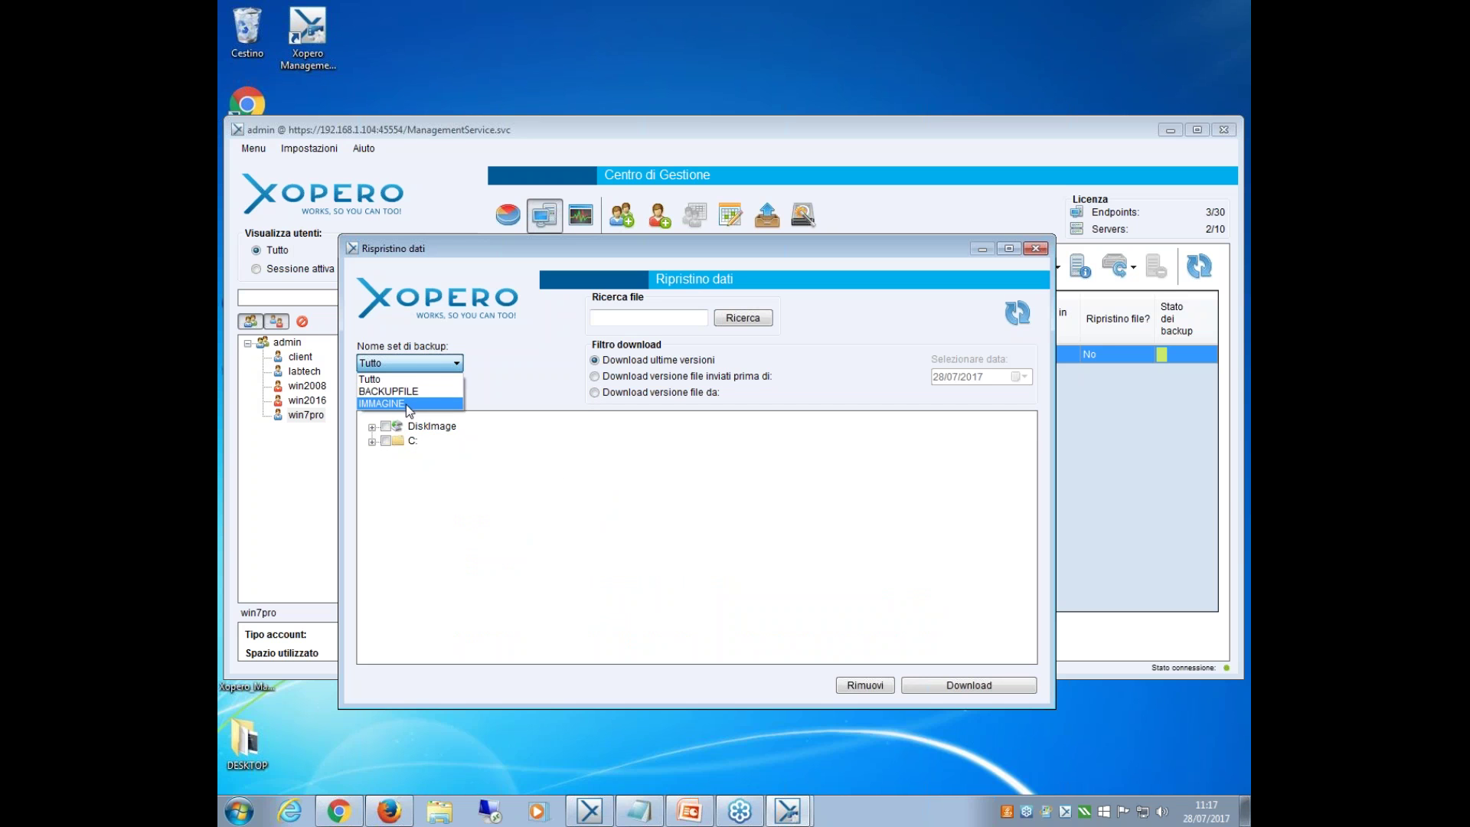
pyautogui.click(474, 340)
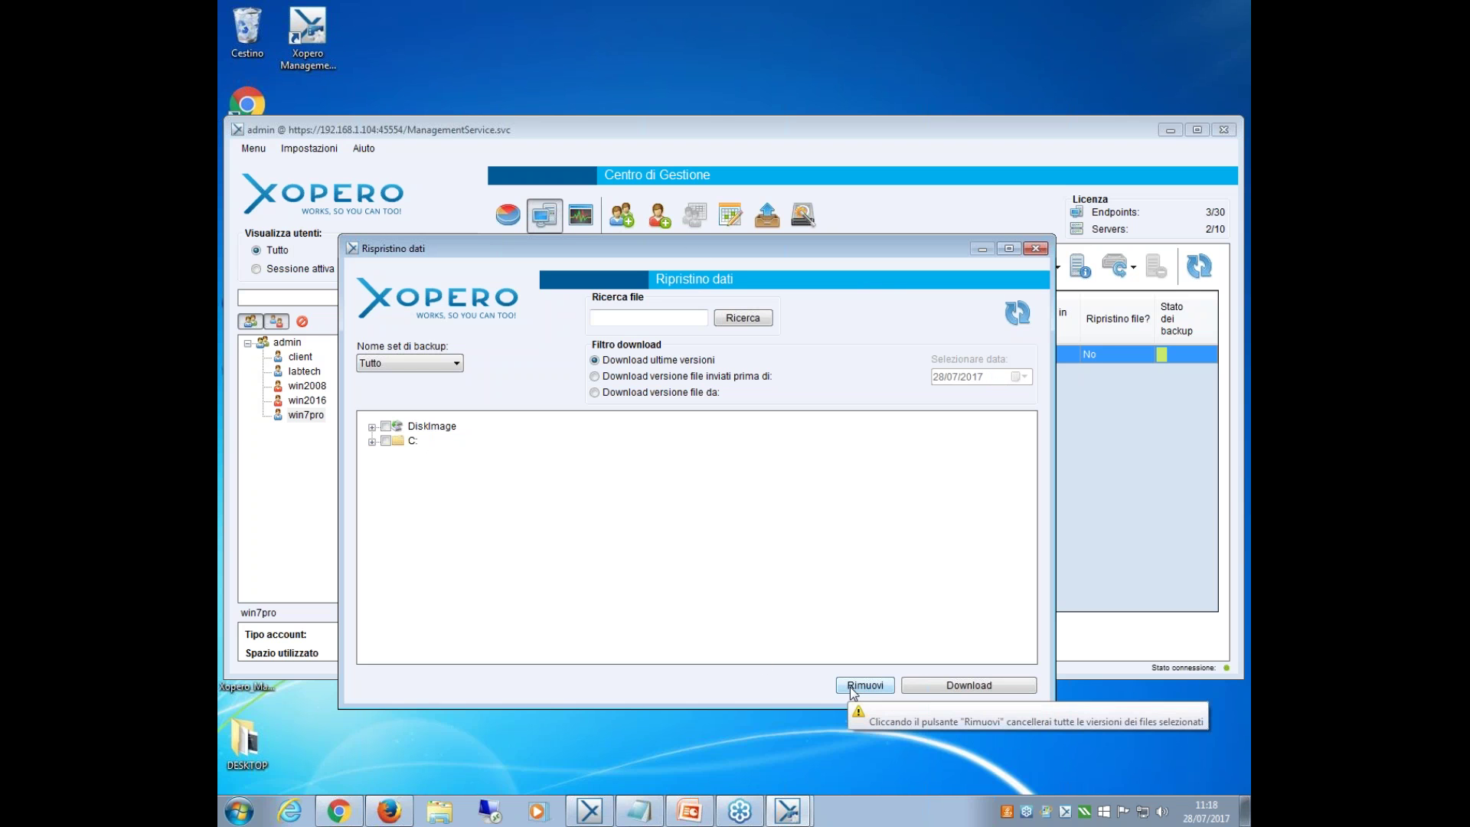
pyautogui.click(395, 428)
pyautogui.click(386, 442)
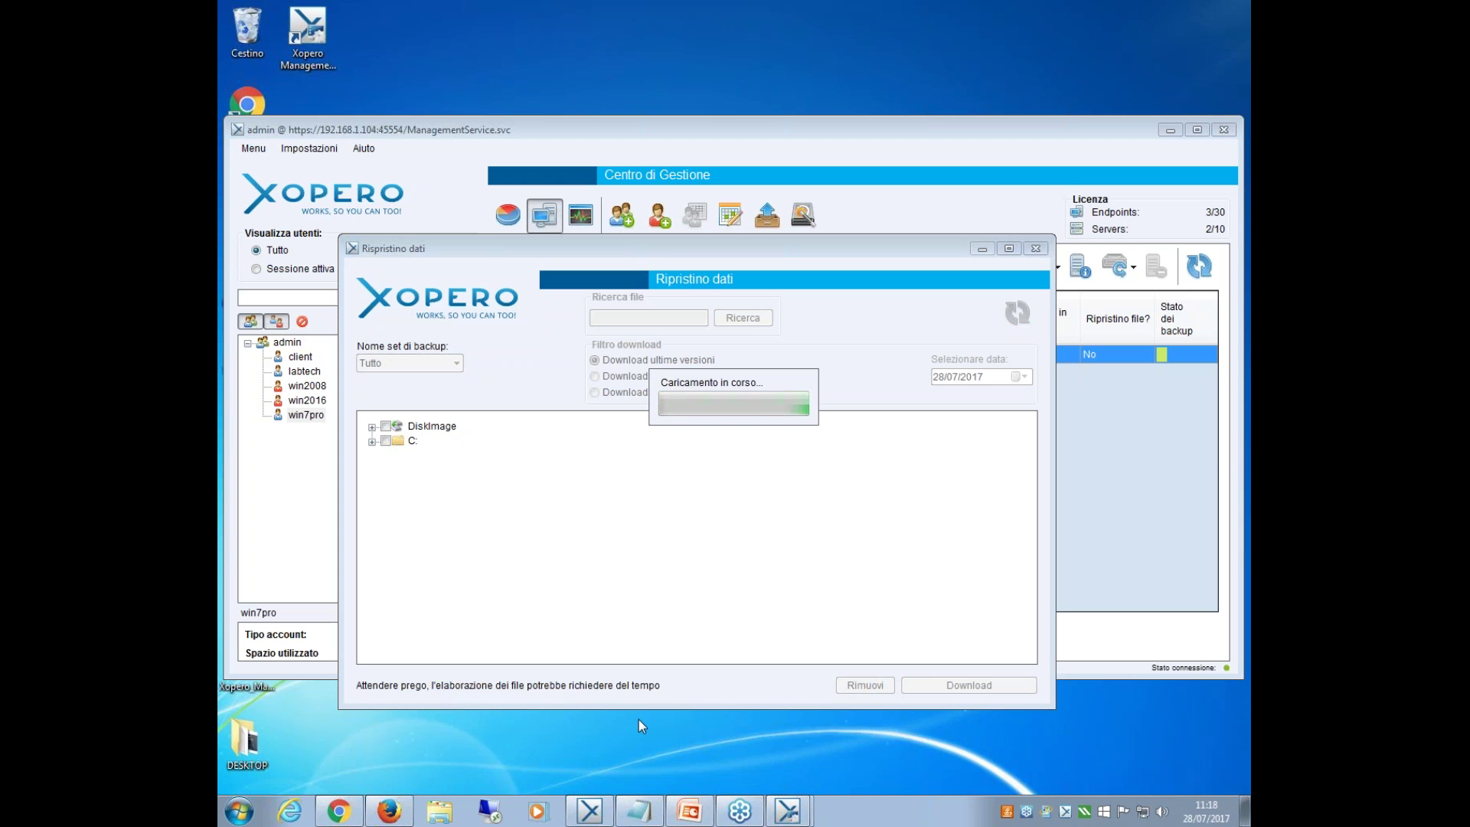
pyautogui.moveTo(804, 813)
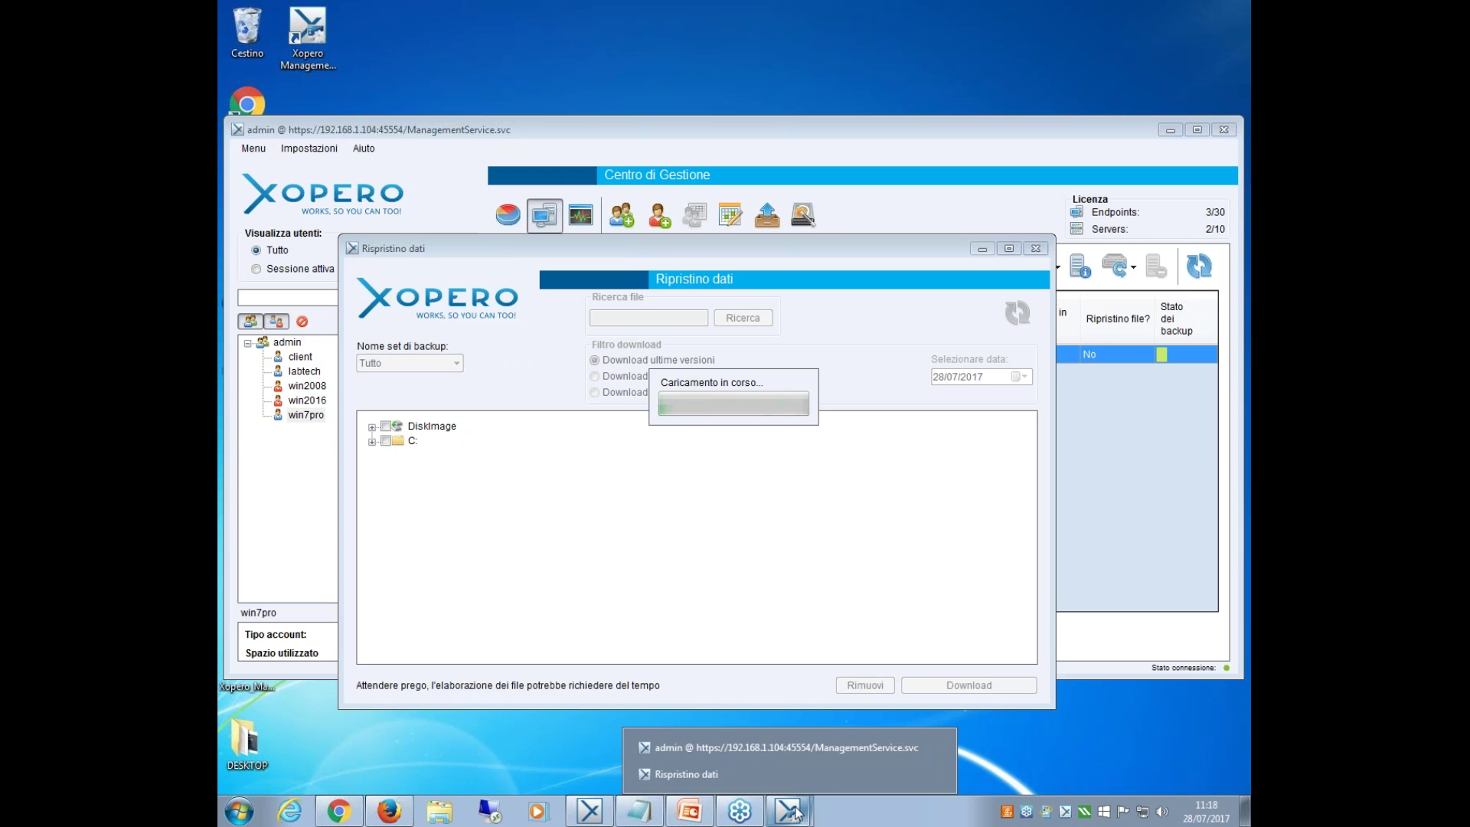
pyautogui.click(611, 813)
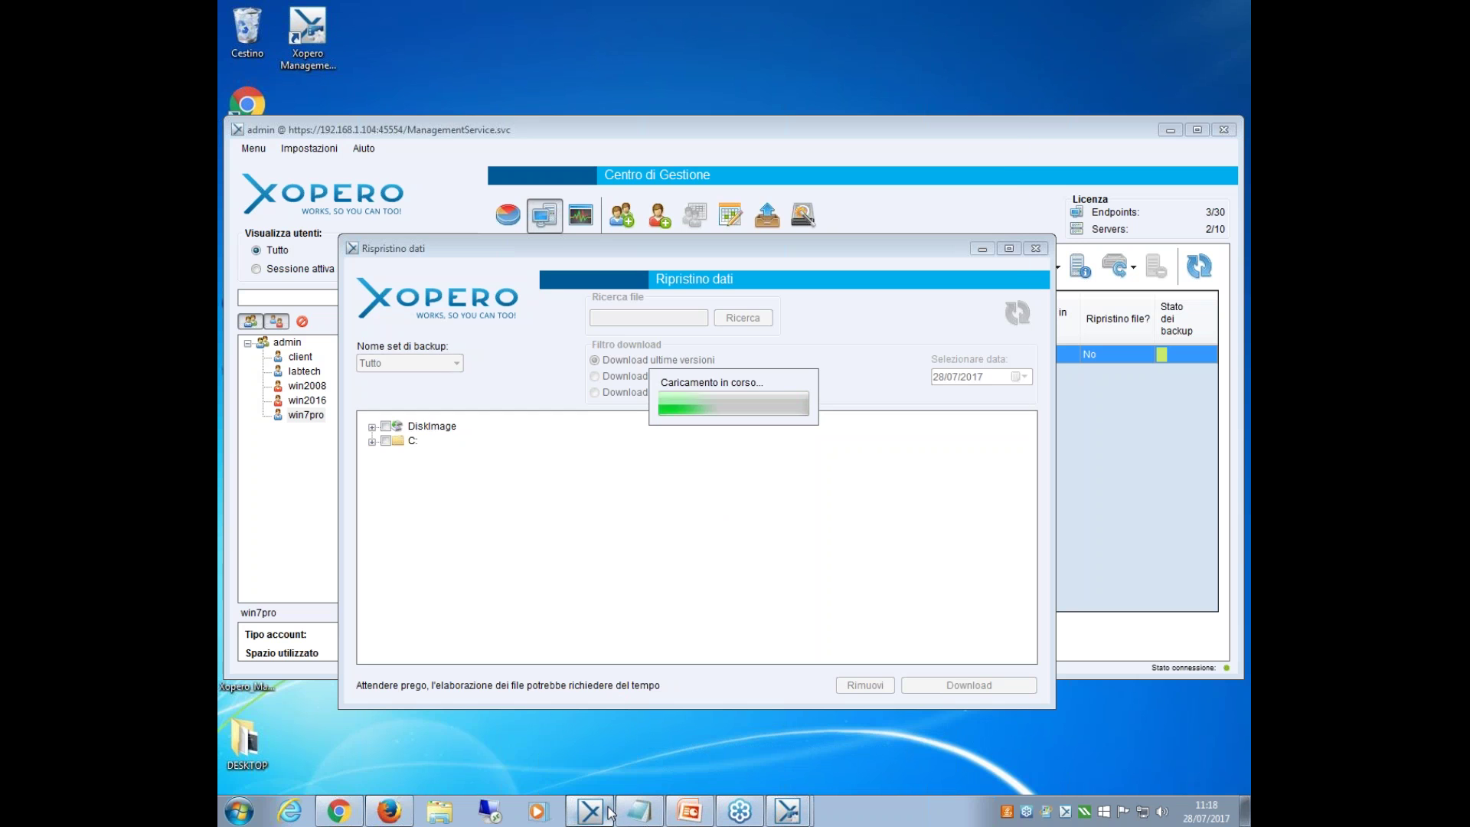
# Look over the client's backup sets and restore view, keeping CLIENT-PC as the restore computer.
pyautogui.moveTo(613, 122); pyautogui.dragTo(627, 164)
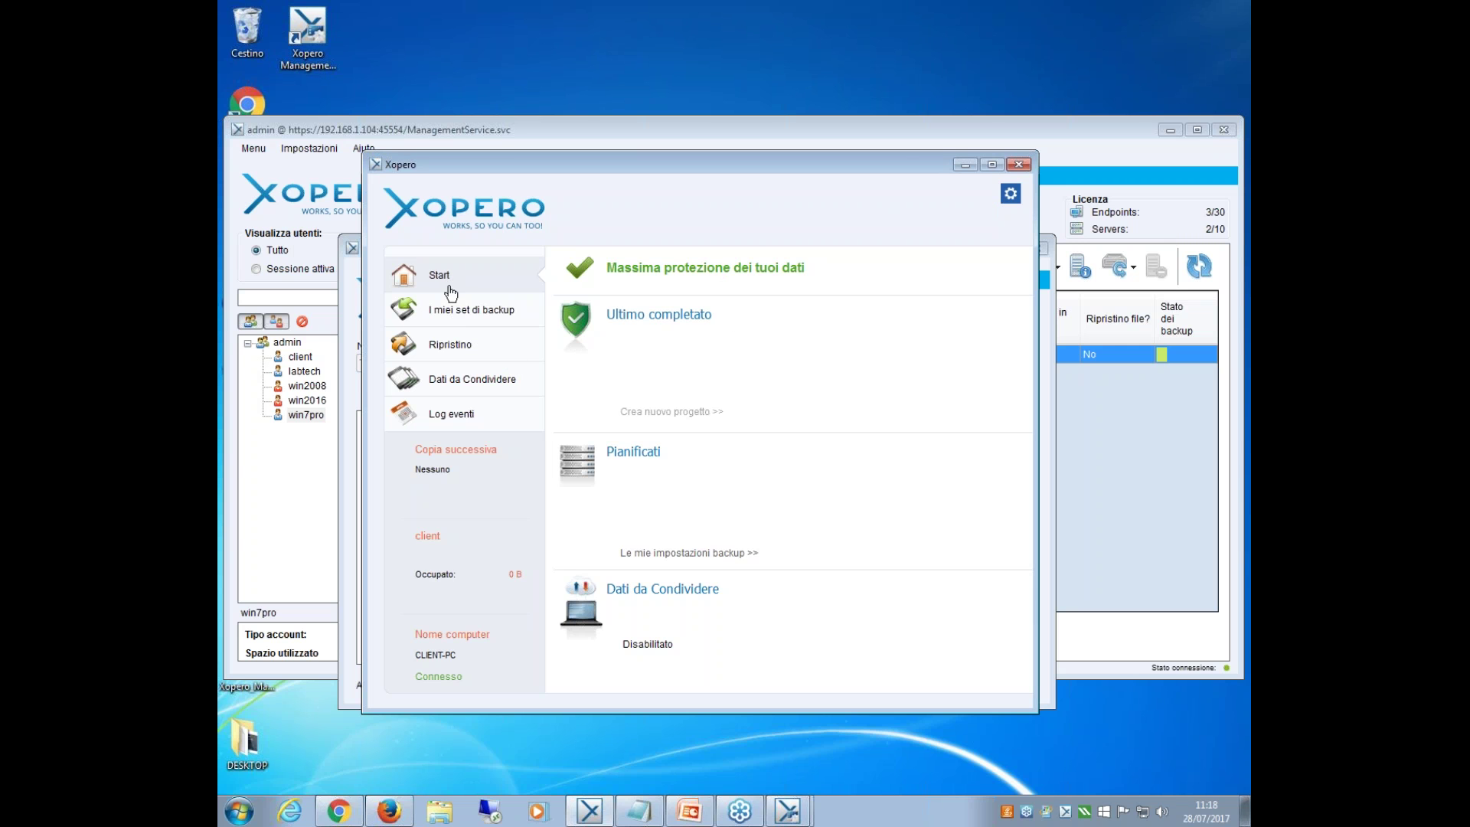
pyautogui.click(470, 315)
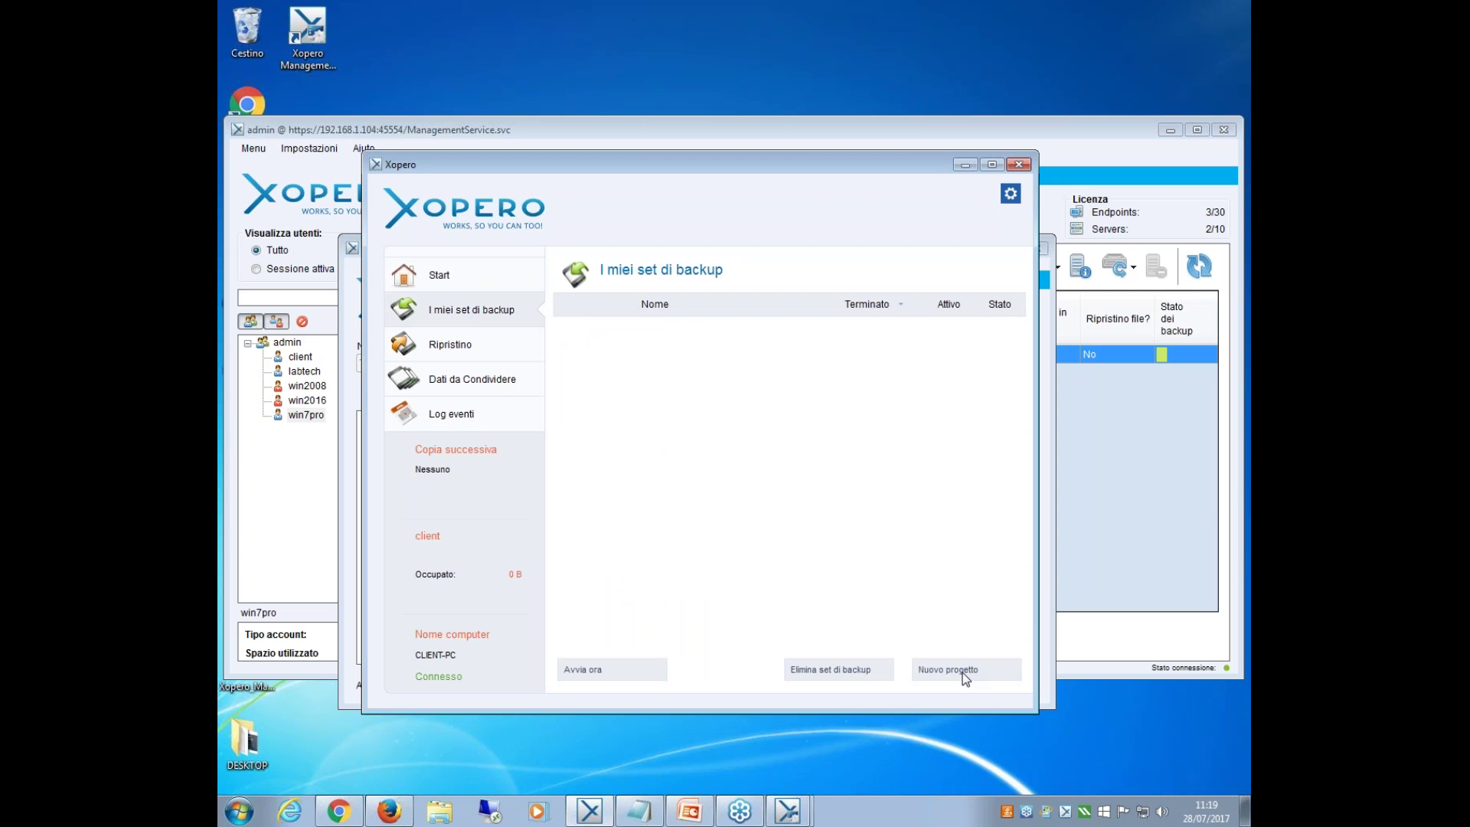
pyautogui.click(451, 349)
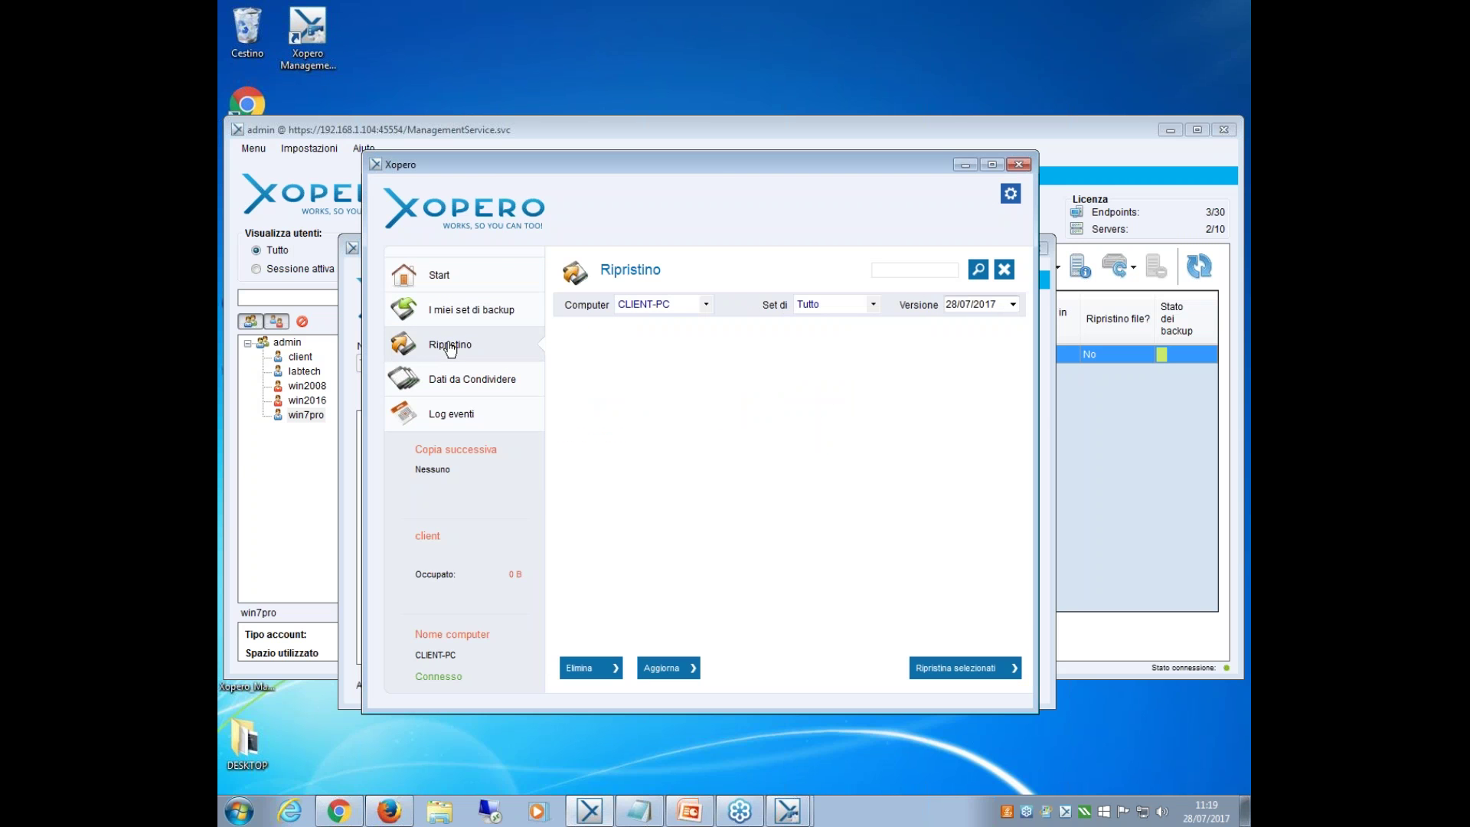
pyautogui.click(706, 306)
pyautogui.click(706, 306)
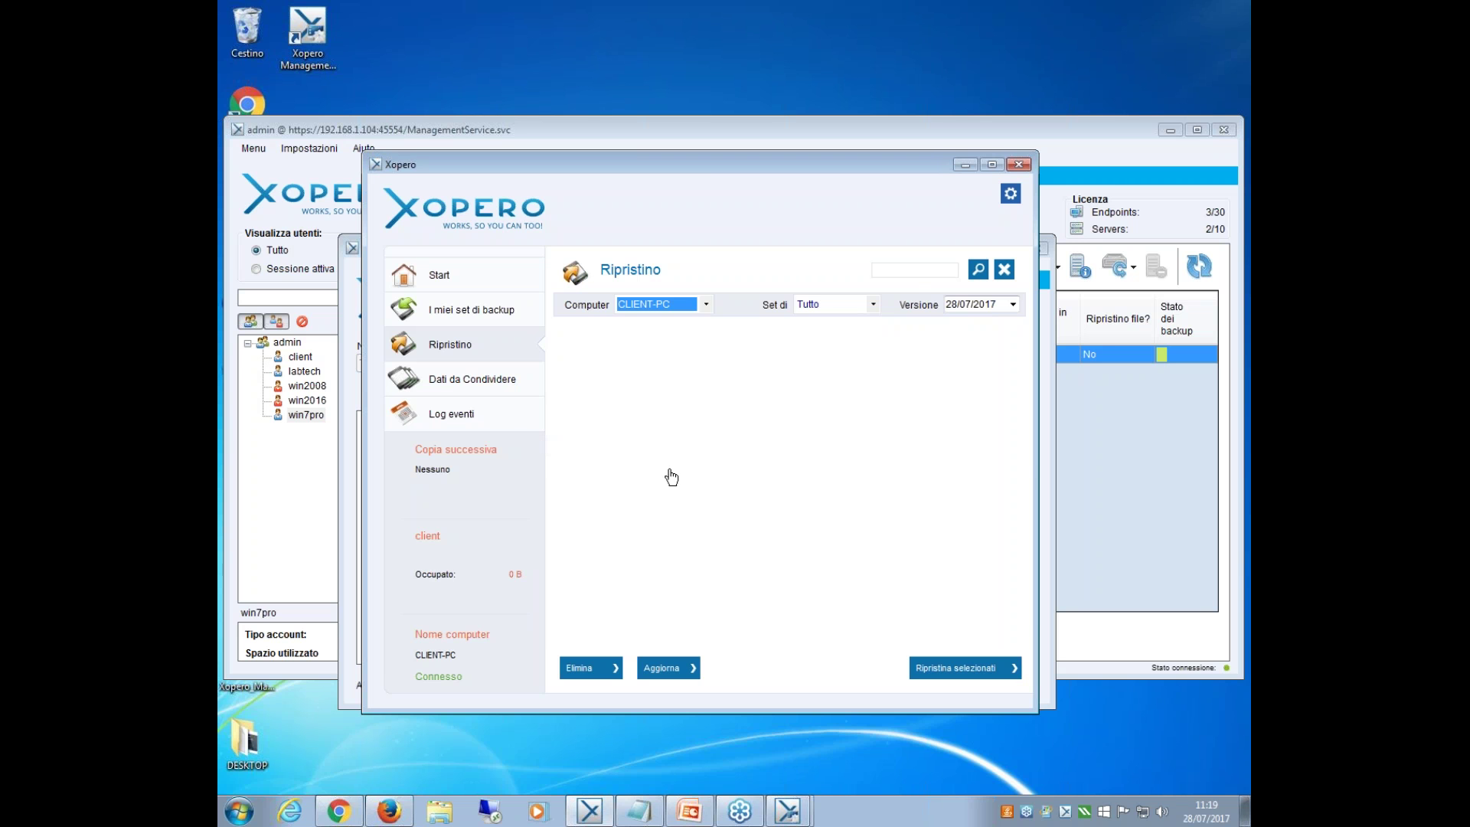
# Filter the Log eventi to the last 14 giorni, trying errori before settling on messaggi.
pyautogui.click(474, 426)
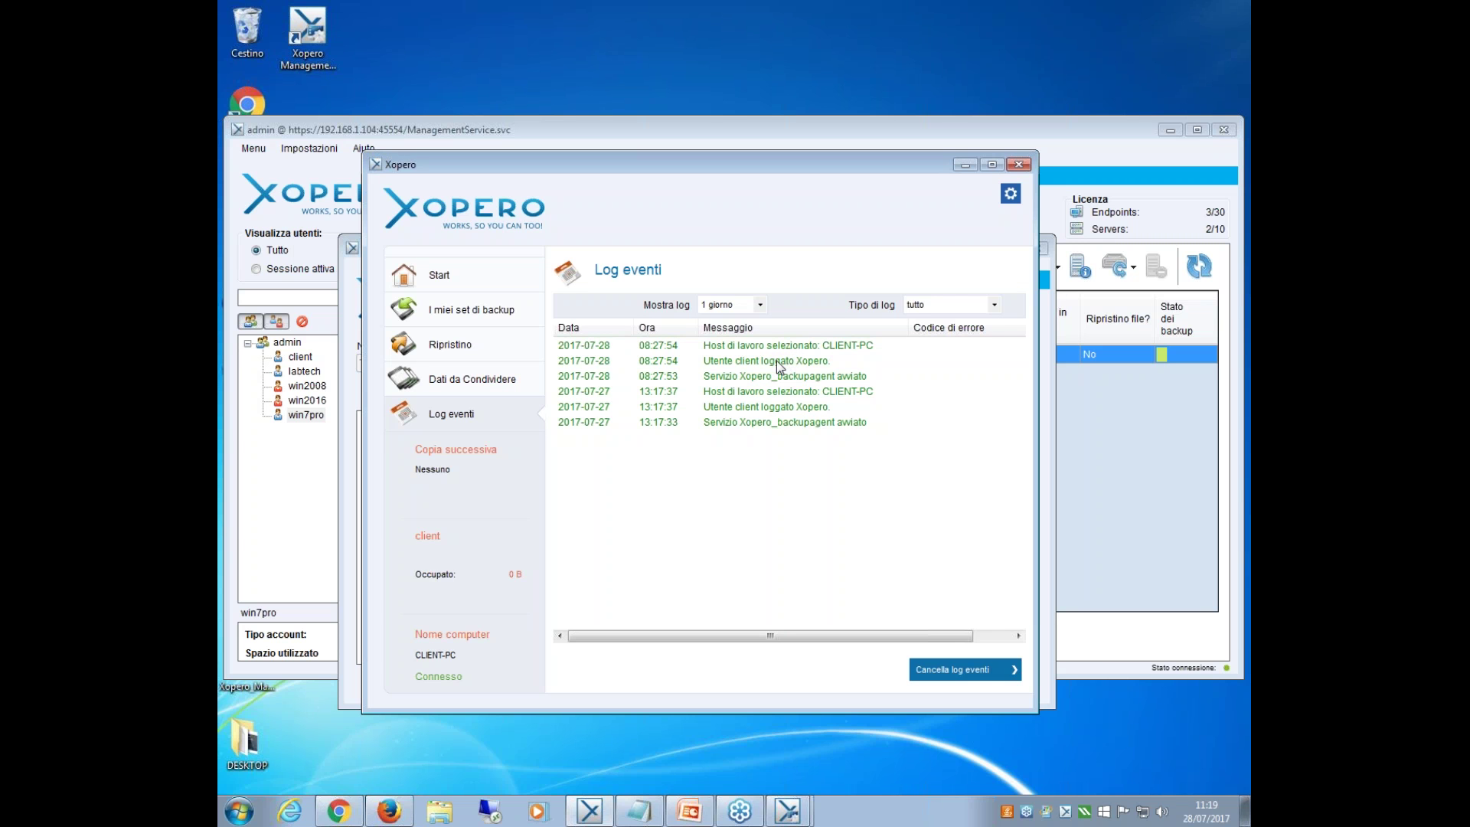
pyautogui.click(760, 306)
pyautogui.click(735, 349)
pyautogui.click(993, 307)
pyautogui.click(949, 356)
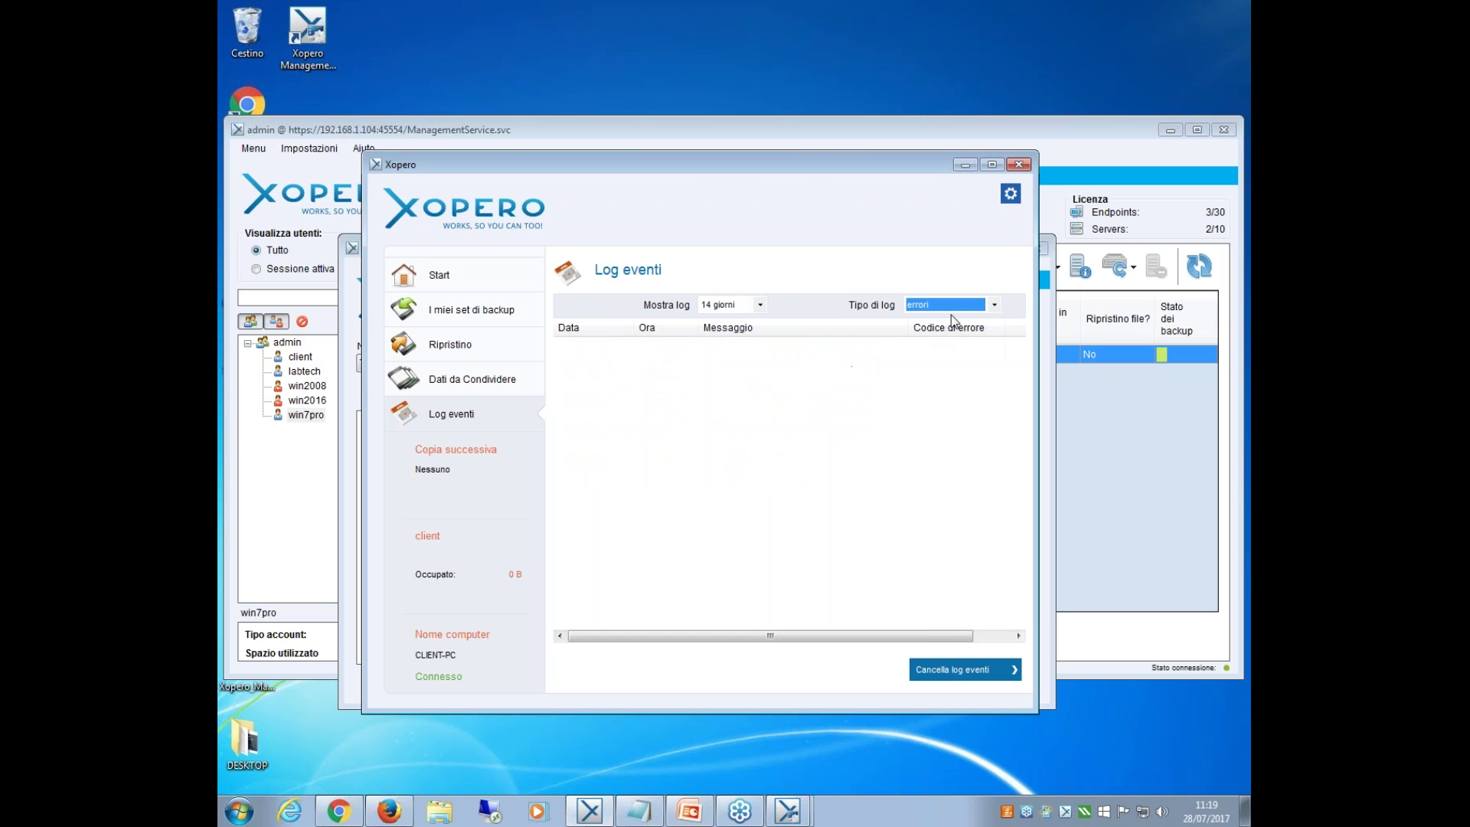
pyautogui.click(969, 310)
pyautogui.click(943, 341)
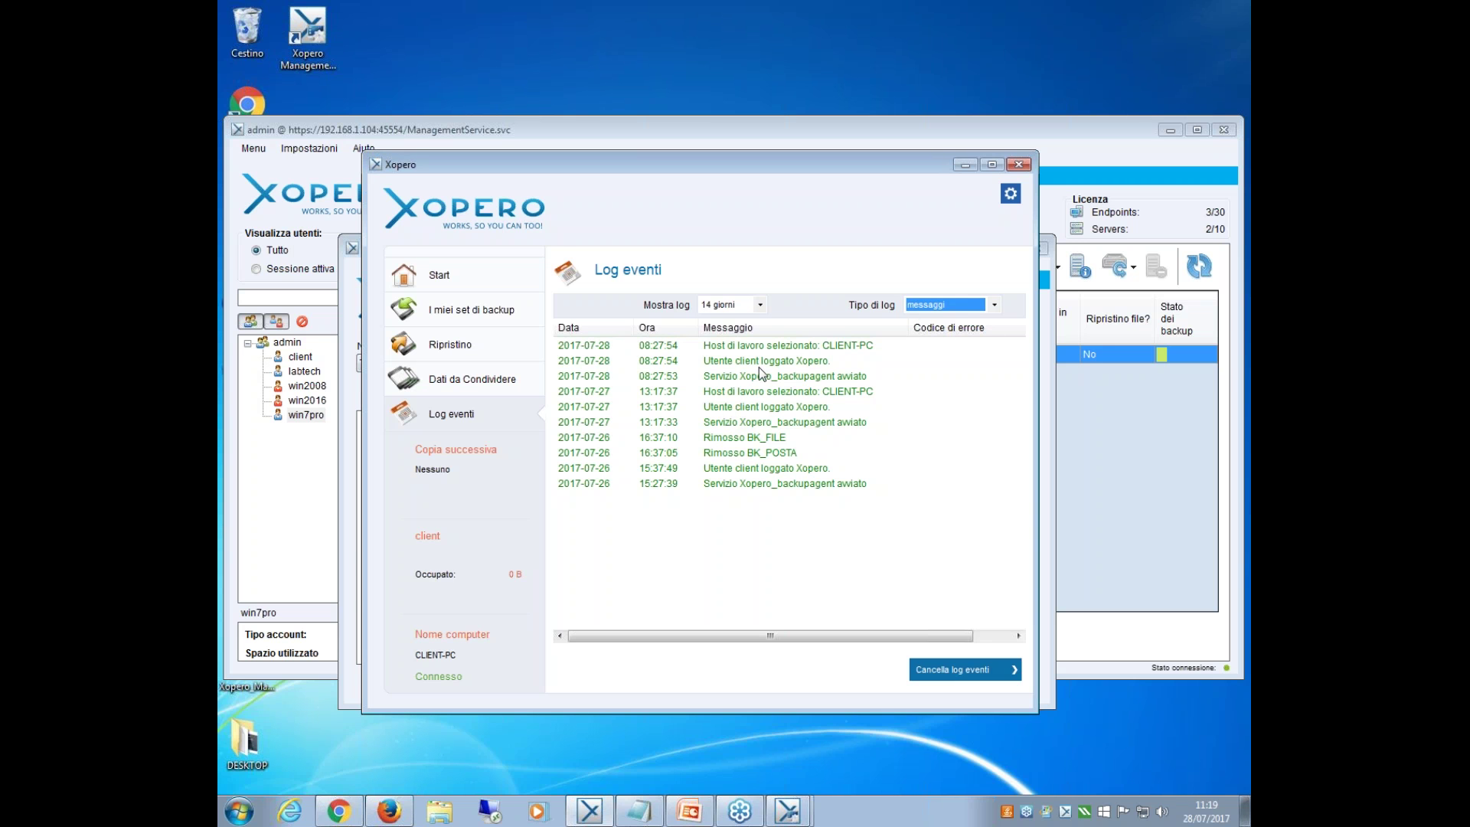
# Move the client window aside and close the Ripristino dati window.
pyautogui.moveTo(939, 173); pyautogui.dragTo(969, 392)
pyautogui.click(1056, 393)
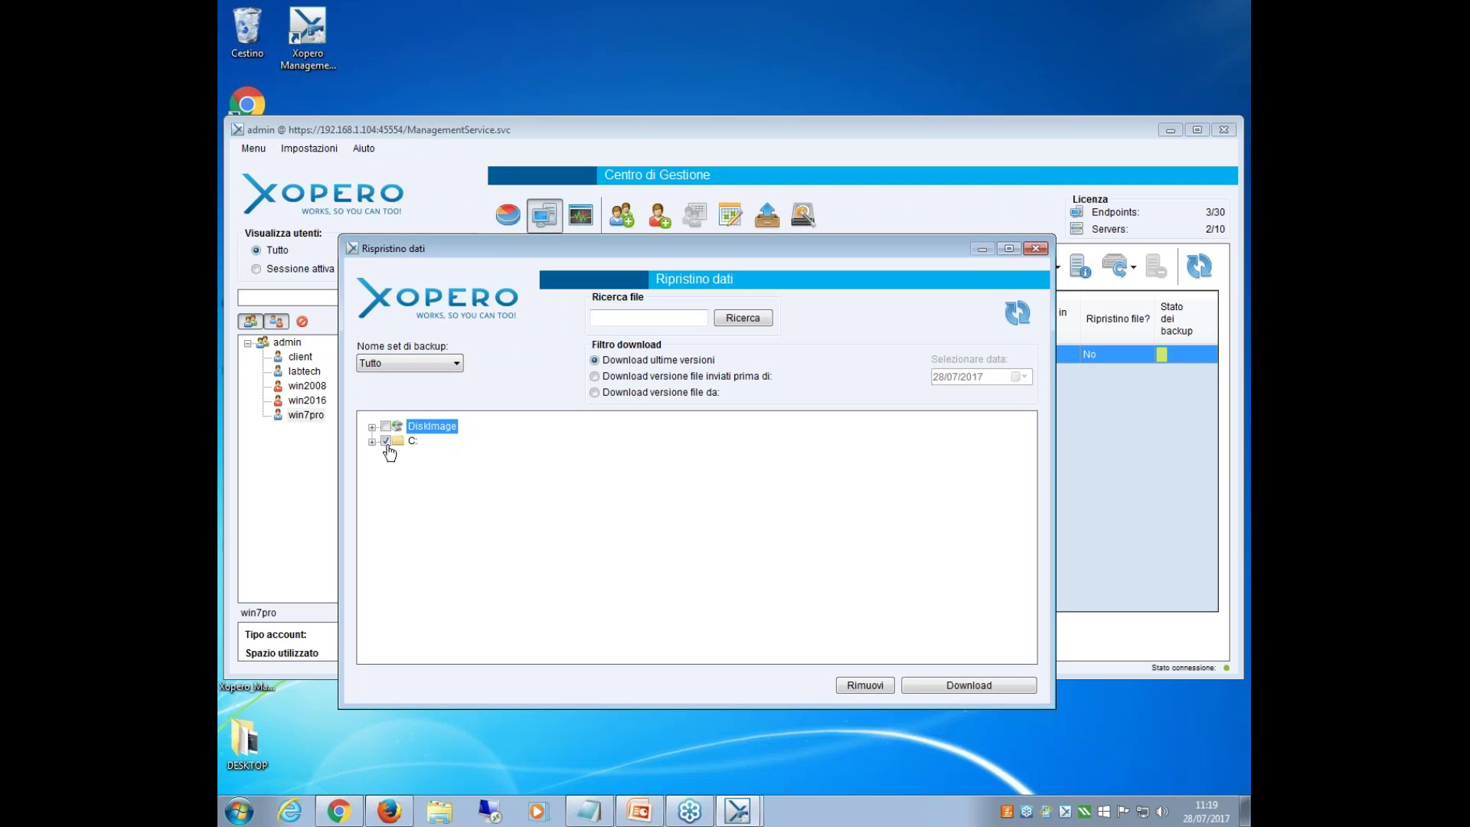
pyautogui.click(1037, 250)
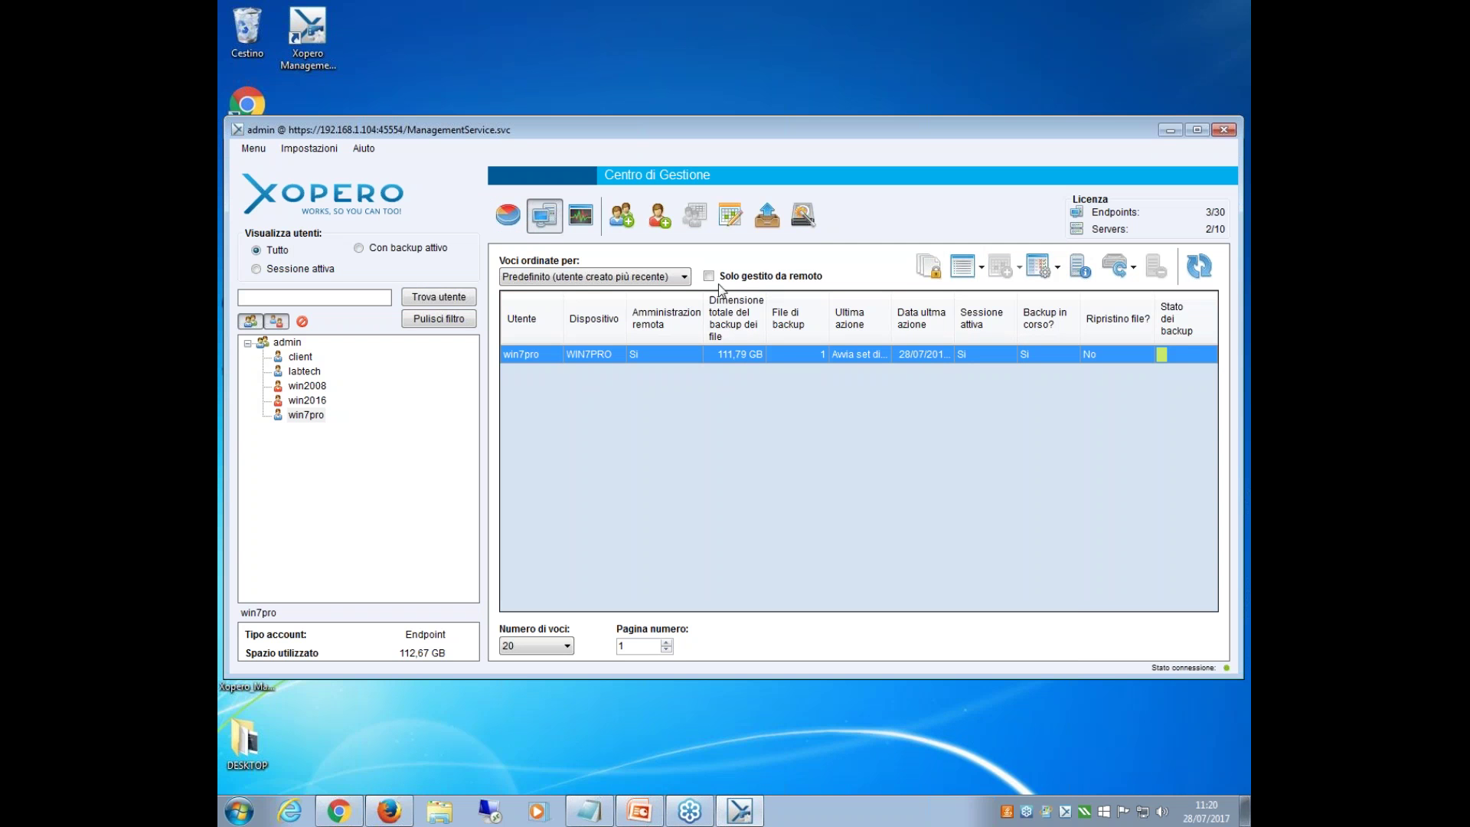
pyautogui.rightClick(733, 356)
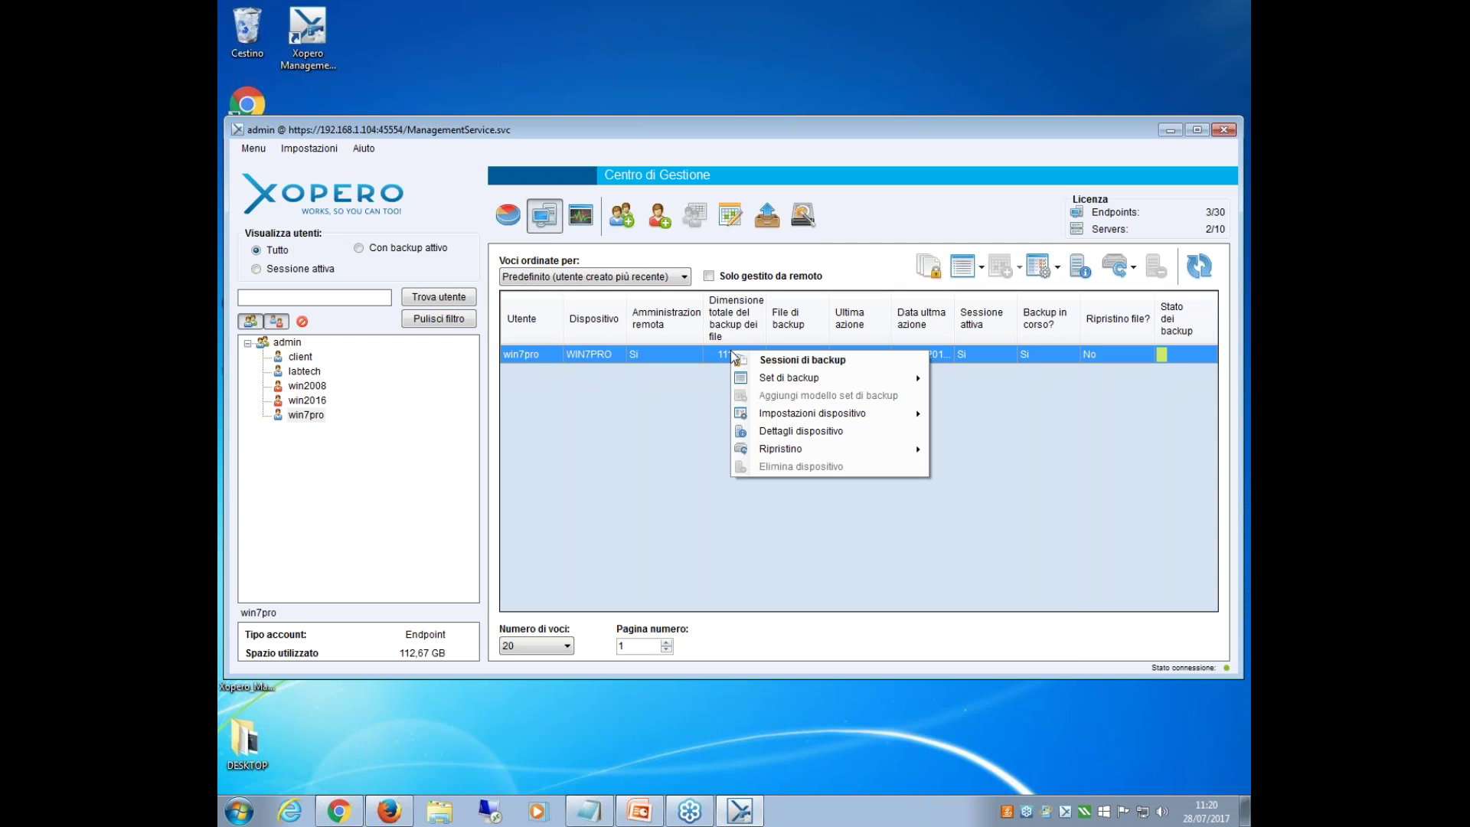
pyautogui.moveTo(838, 383)
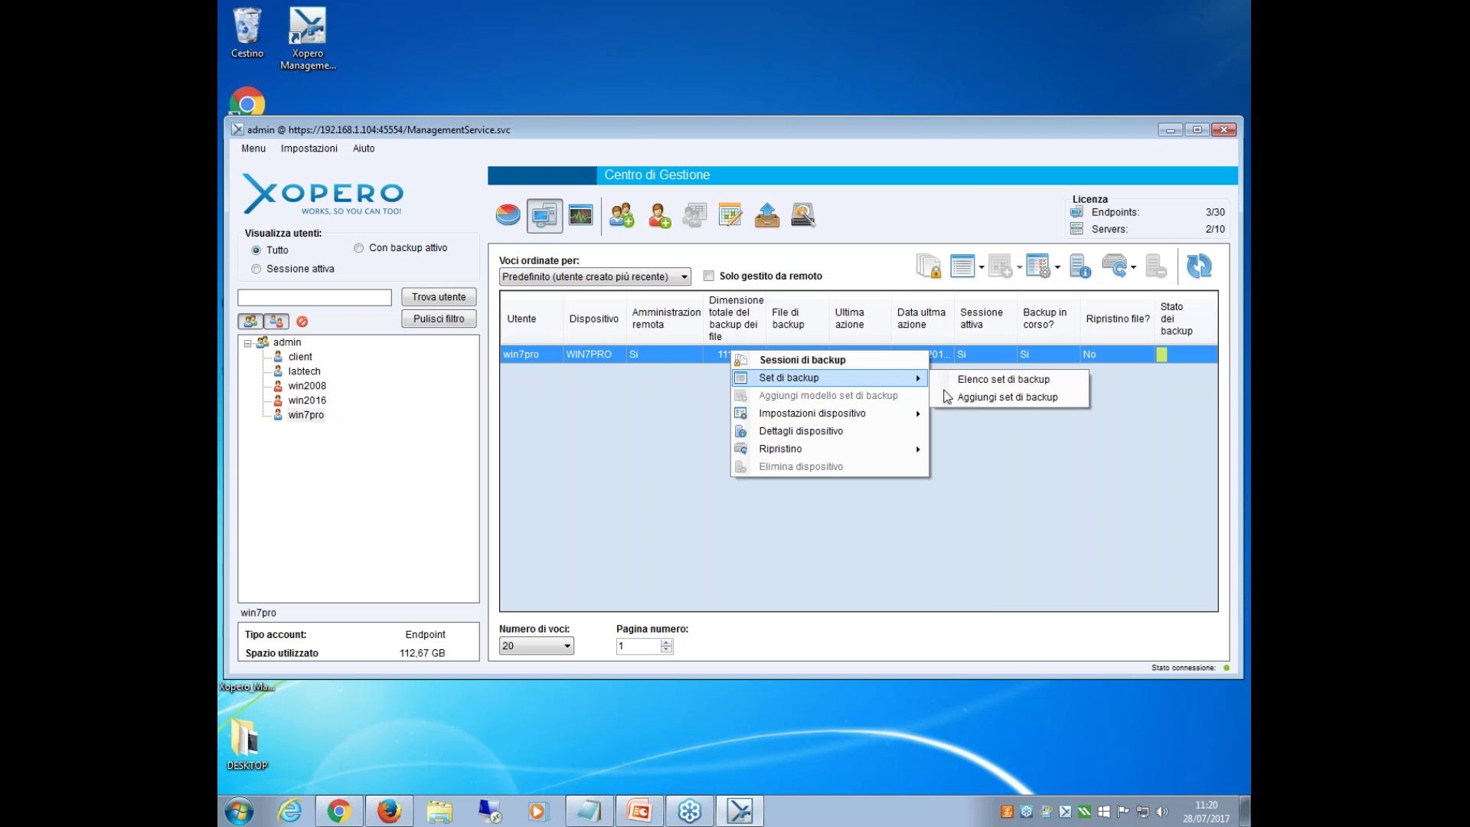
pyautogui.click(989, 398)
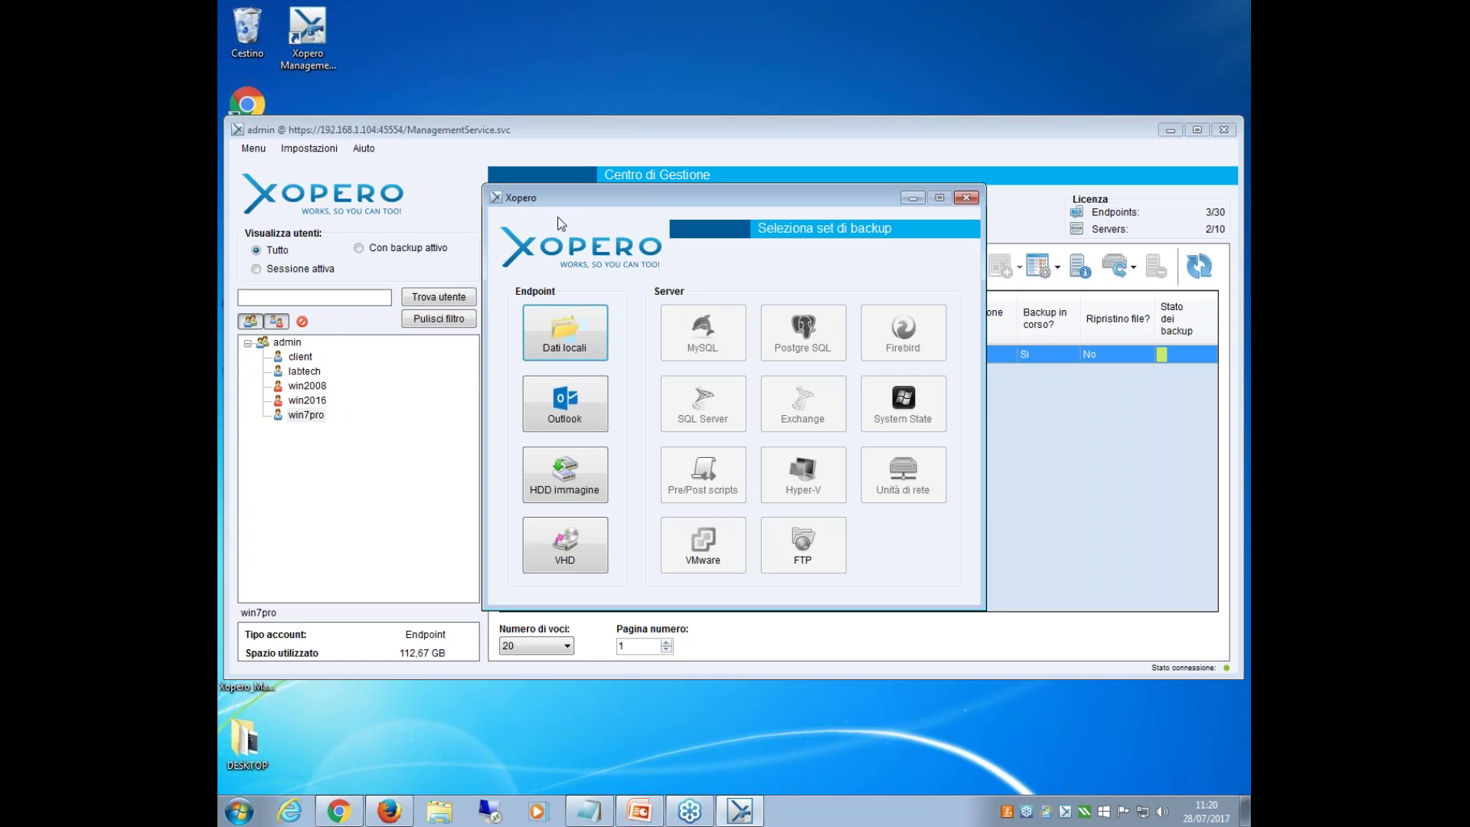
pyautogui.click(563, 341)
pyautogui.doubleClick(575, 392)
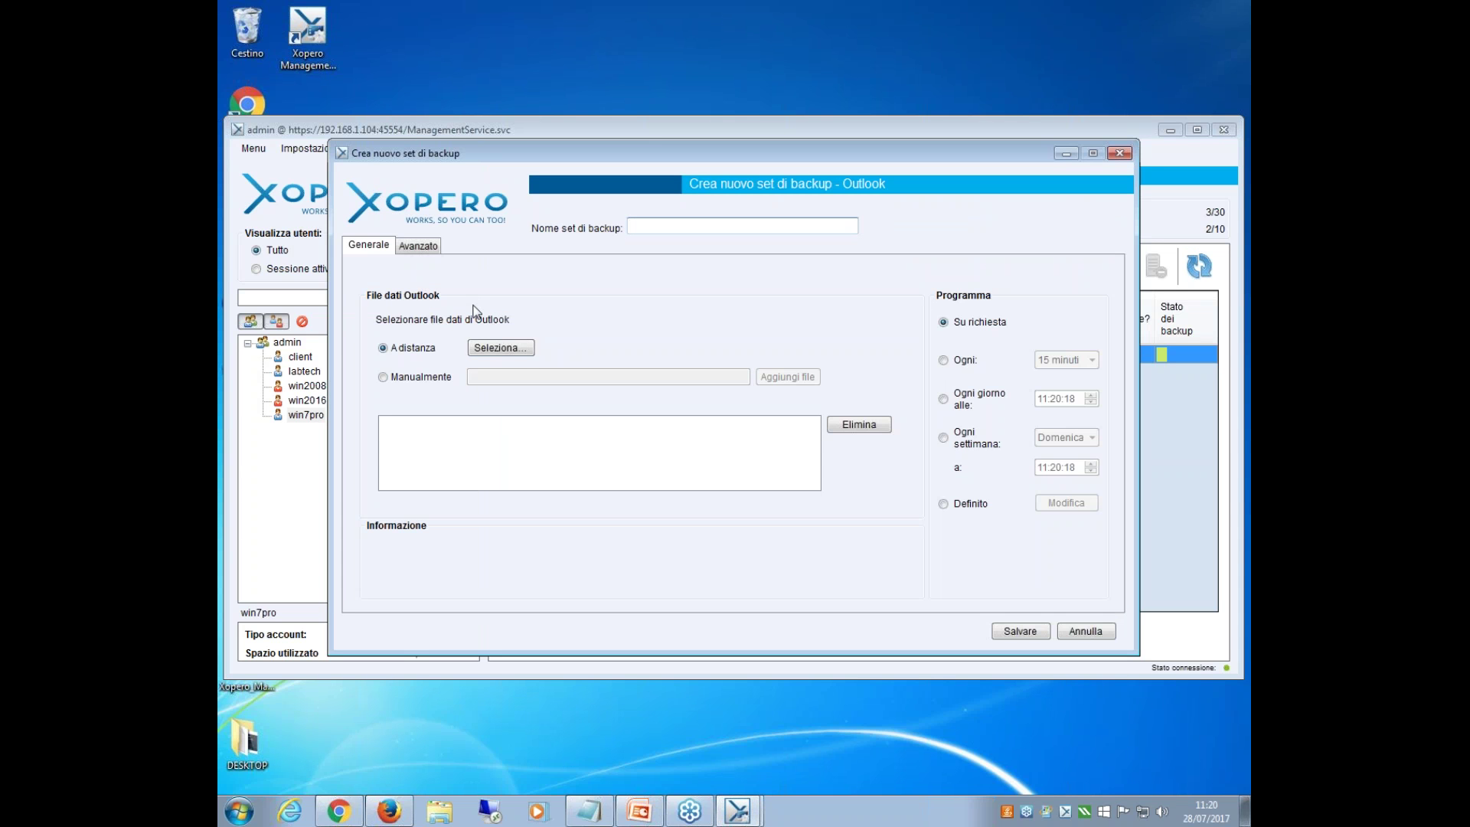
pyautogui.click(486, 354)
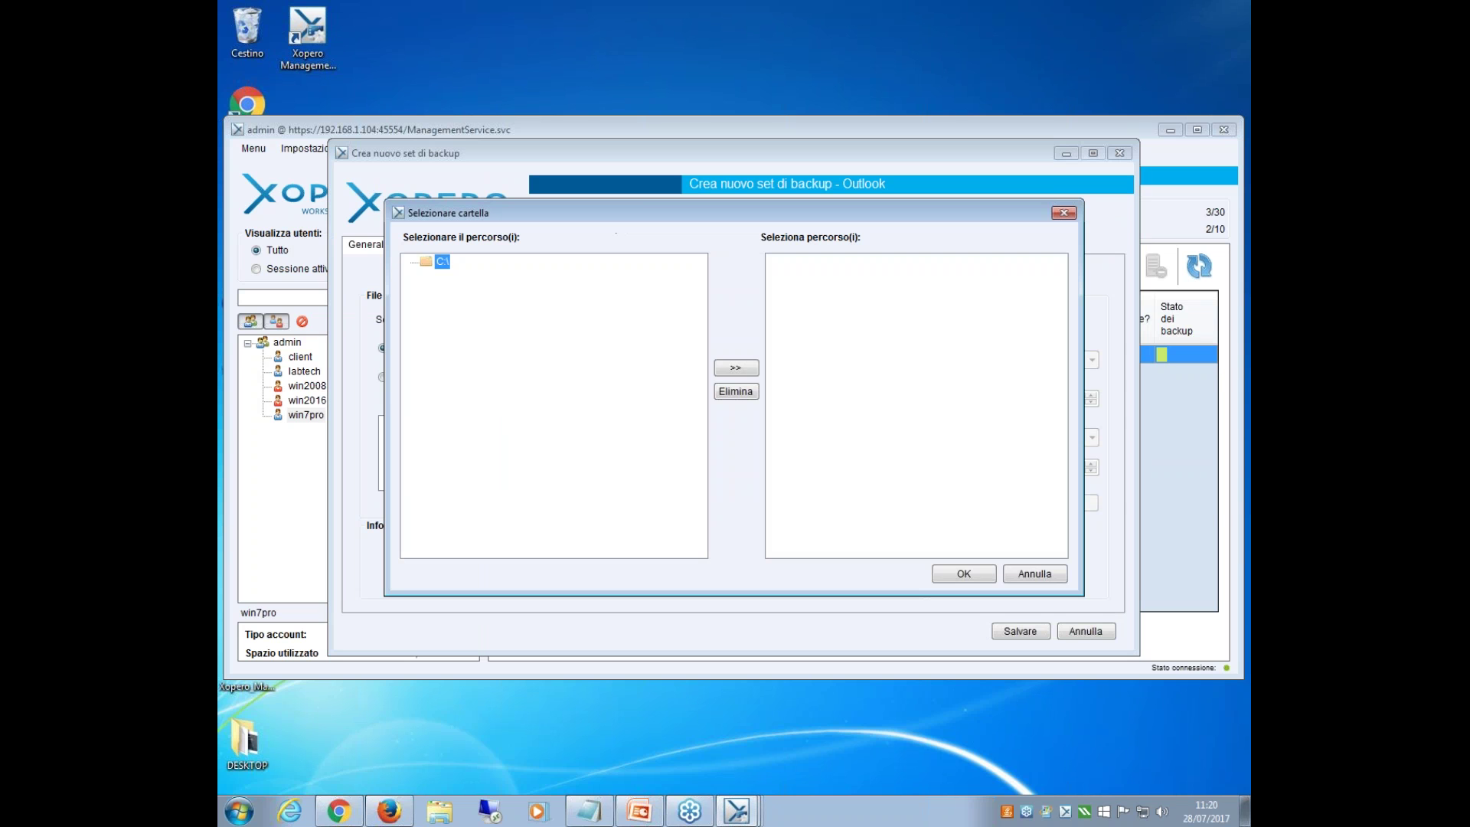
pyautogui.doubleClick(440, 262)
pyautogui.click(1062, 214)
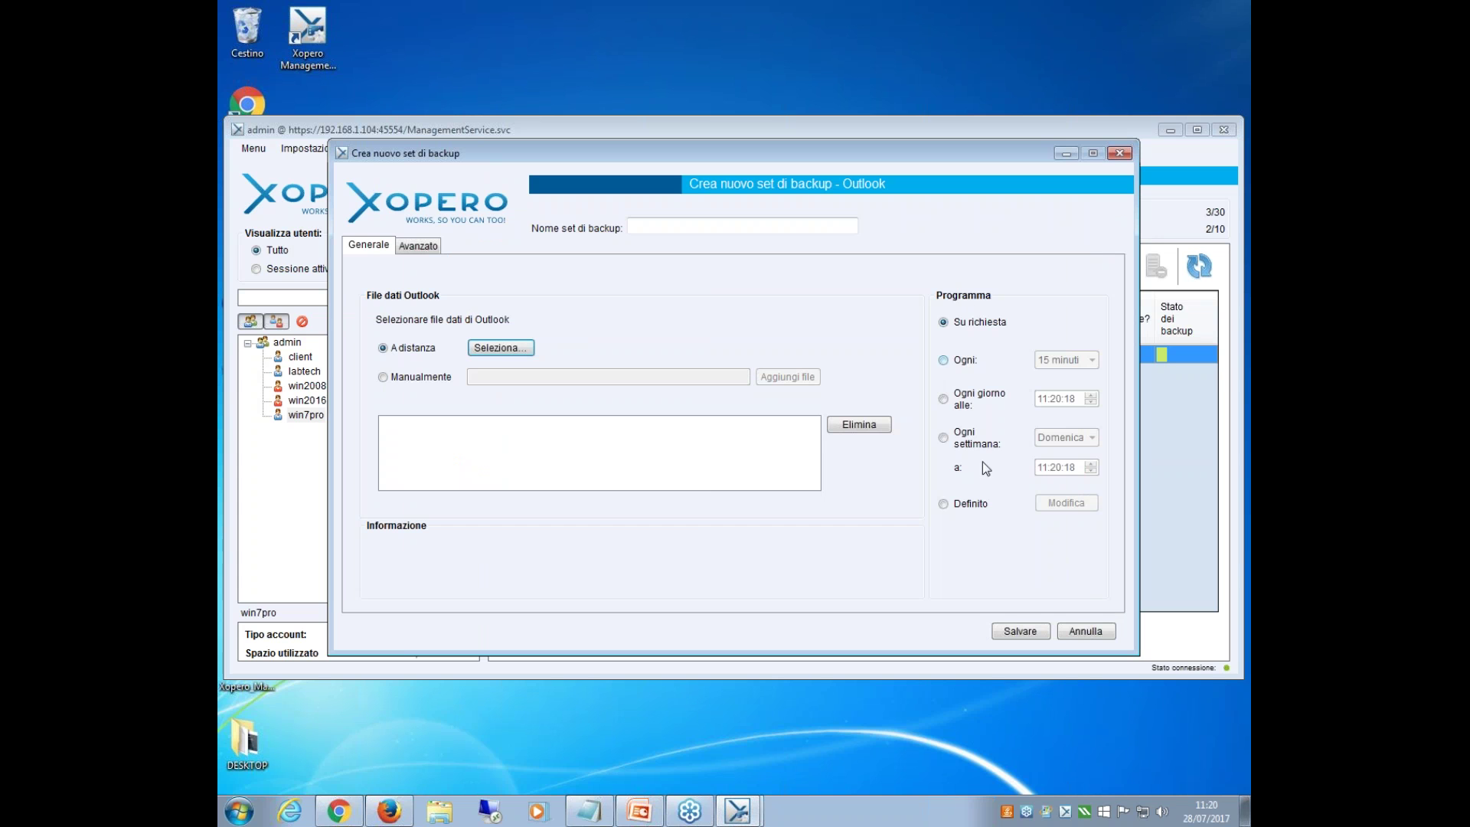
pyautogui.click(425, 251)
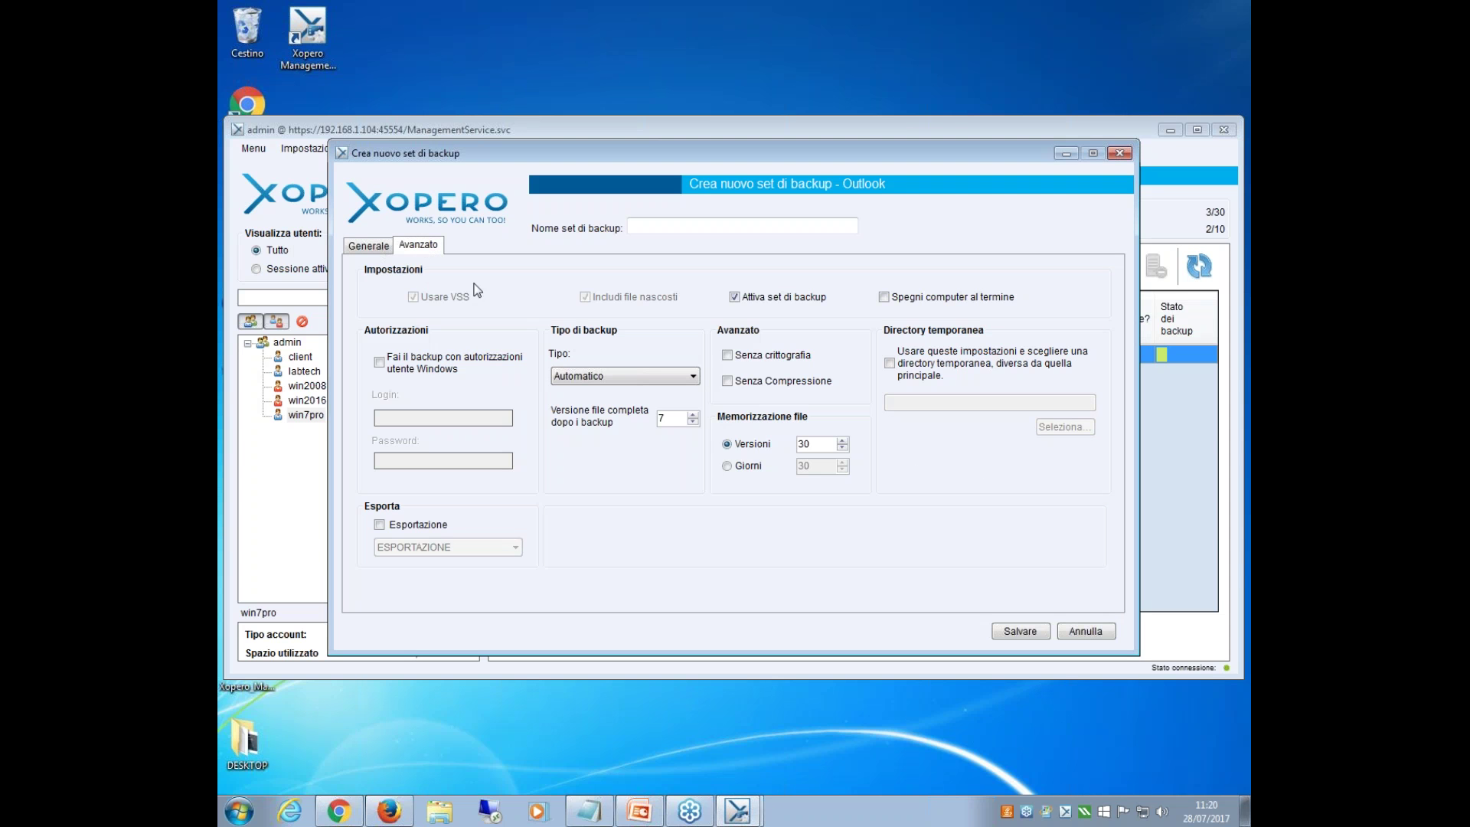
pyautogui.click(376, 246)
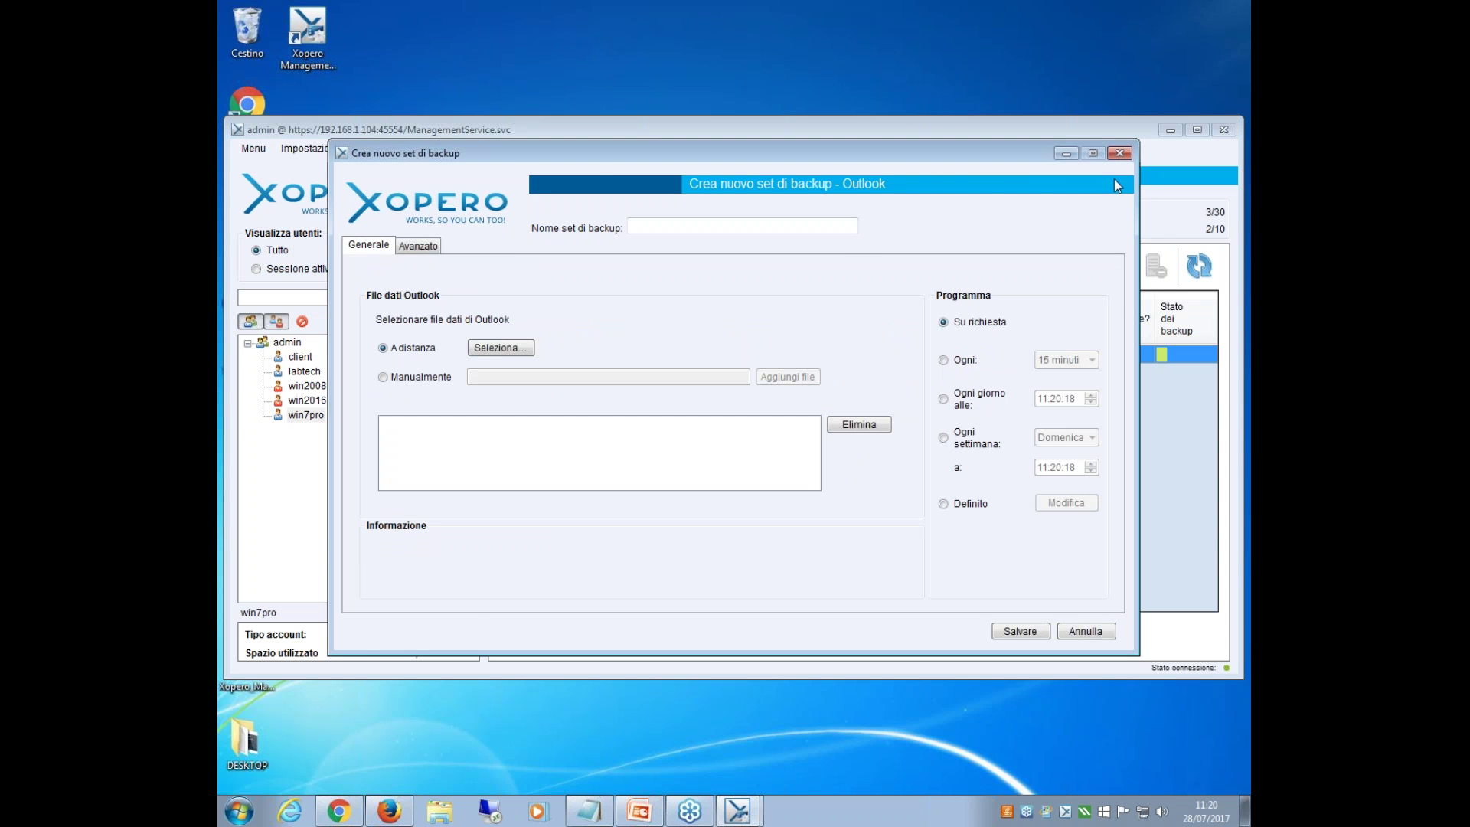
pyautogui.click(1123, 153)
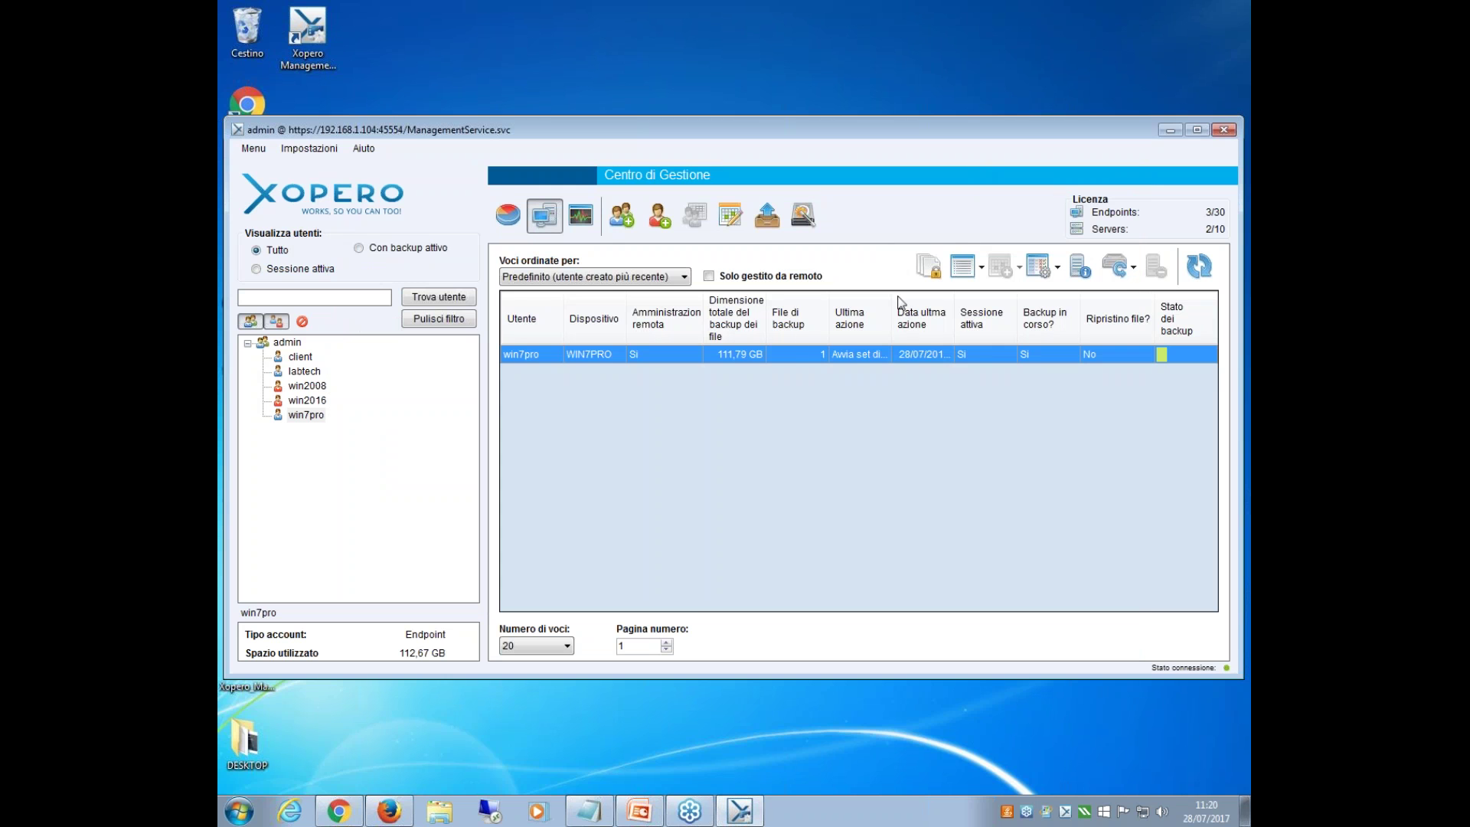
# Switch to the win2008 server and choose Set di backup > Aggiungi set di backup.
pyautogui.rightClick(788, 358)
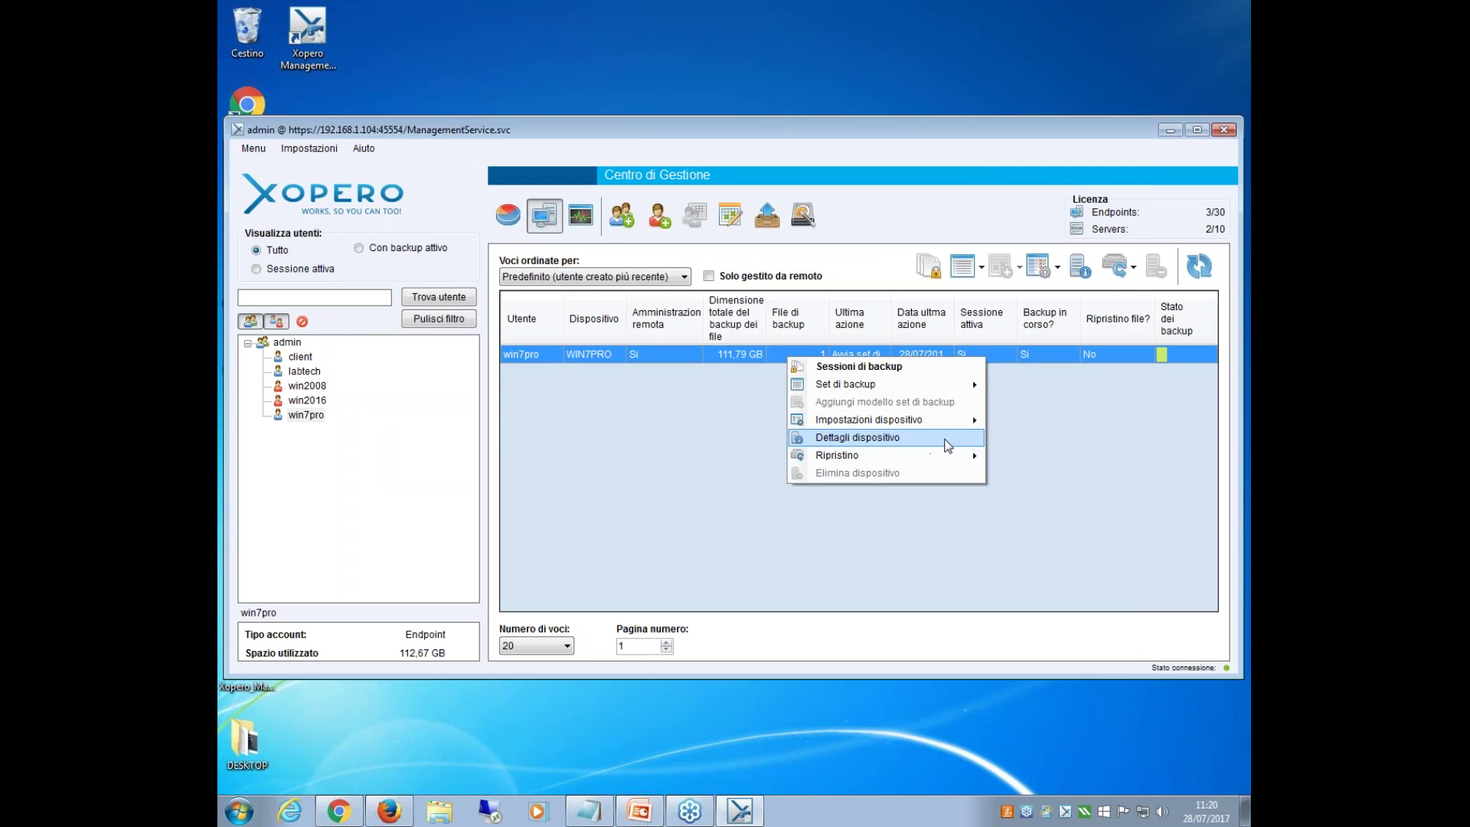
pyautogui.moveTo(961, 389)
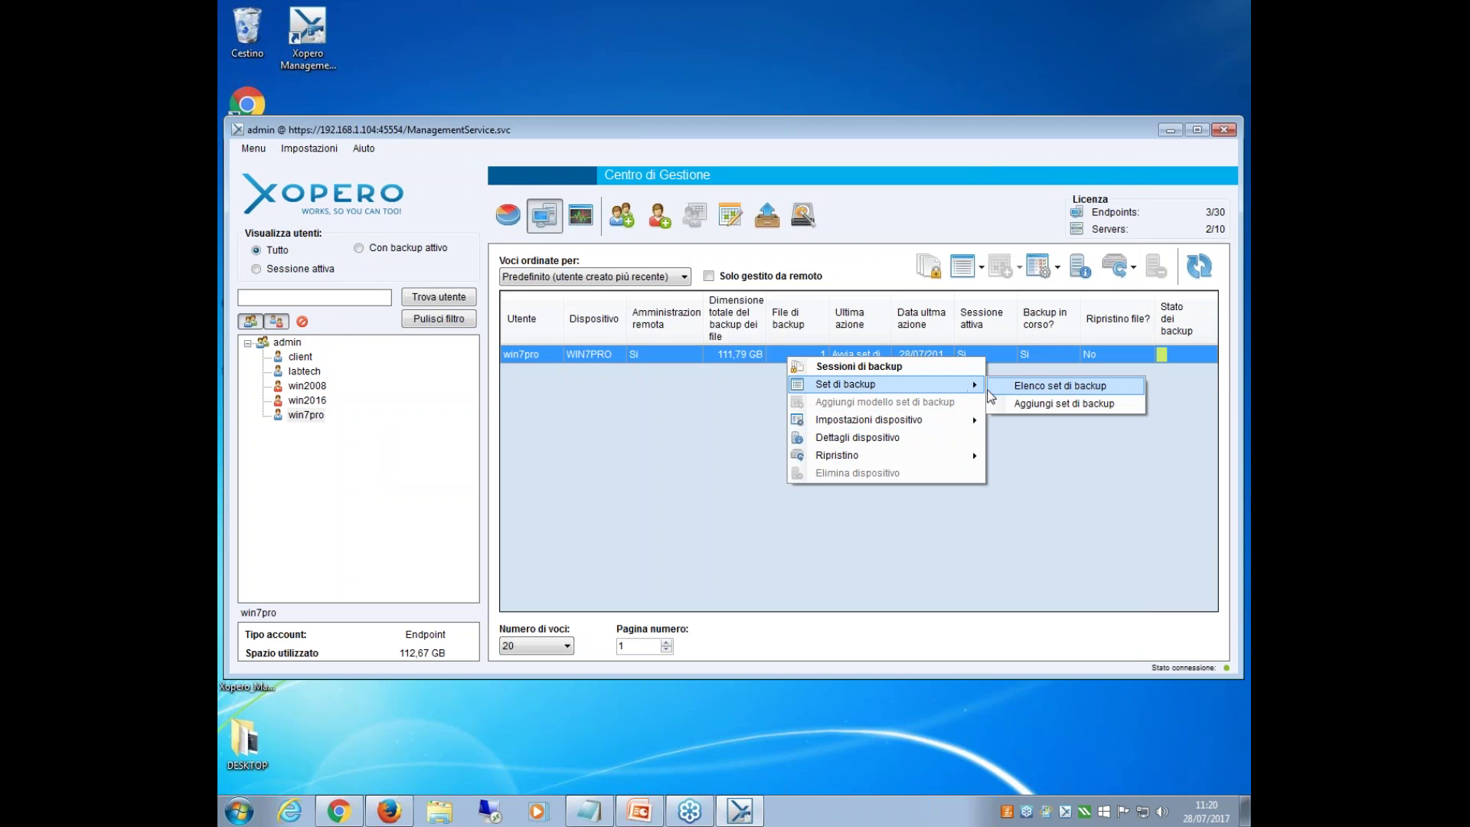
pyautogui.click(308, 385)
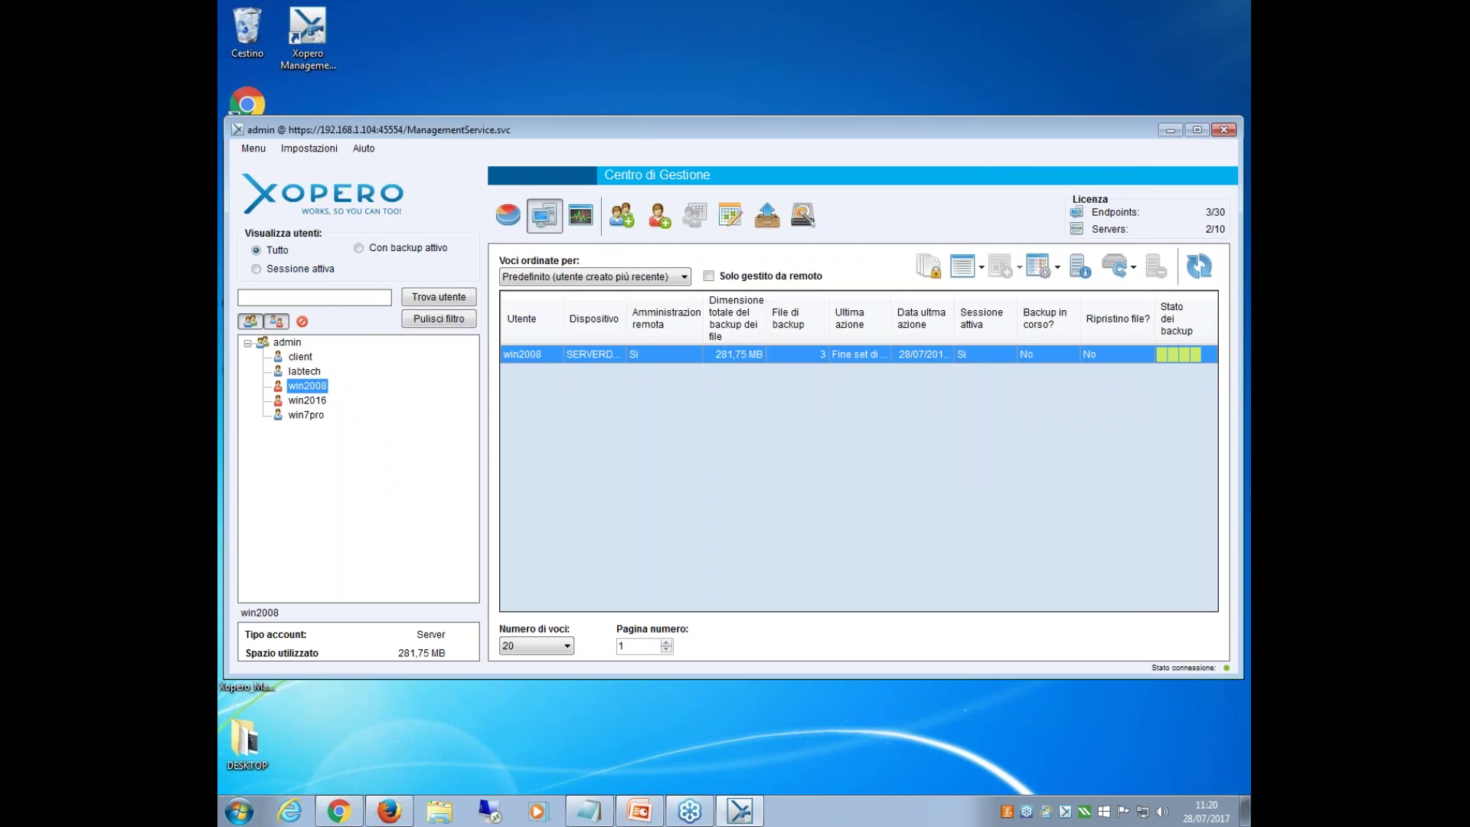
pyautogui.rightClick(783, 355)
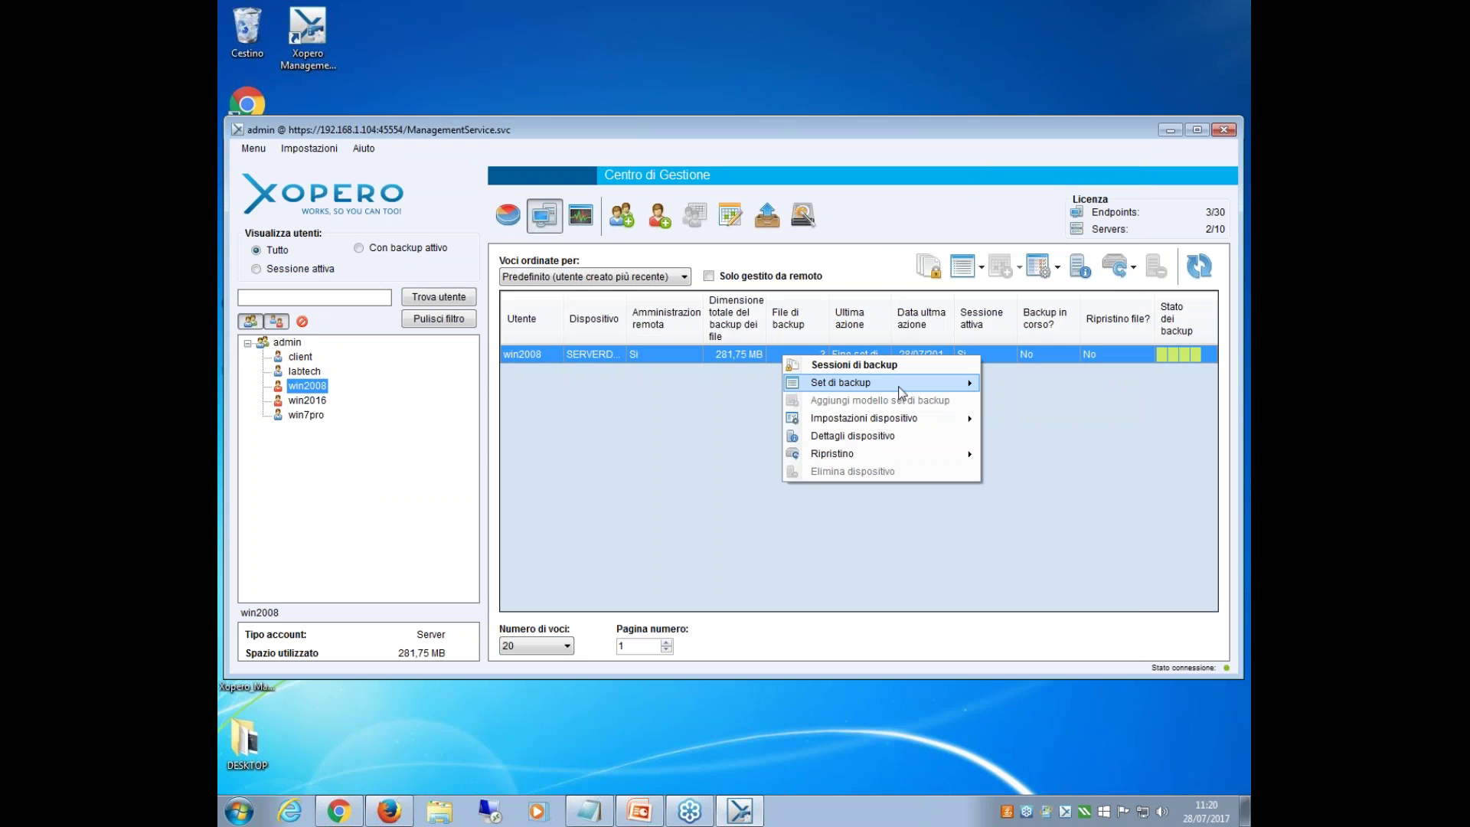
pyautogui.moveTo(901, 393)
pyautogui.click(1010, 398)
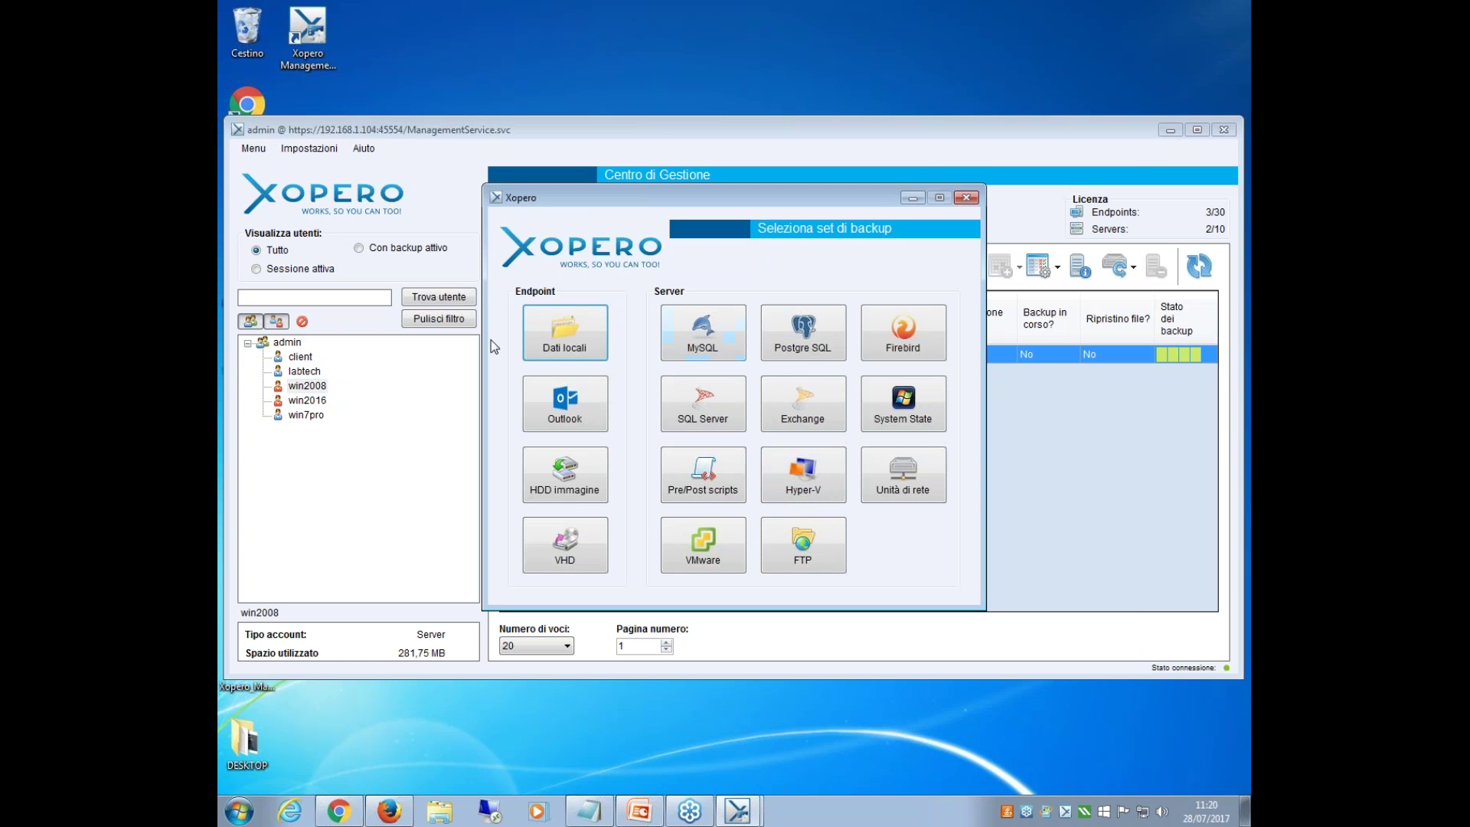
pyautogui.click(599, 496)
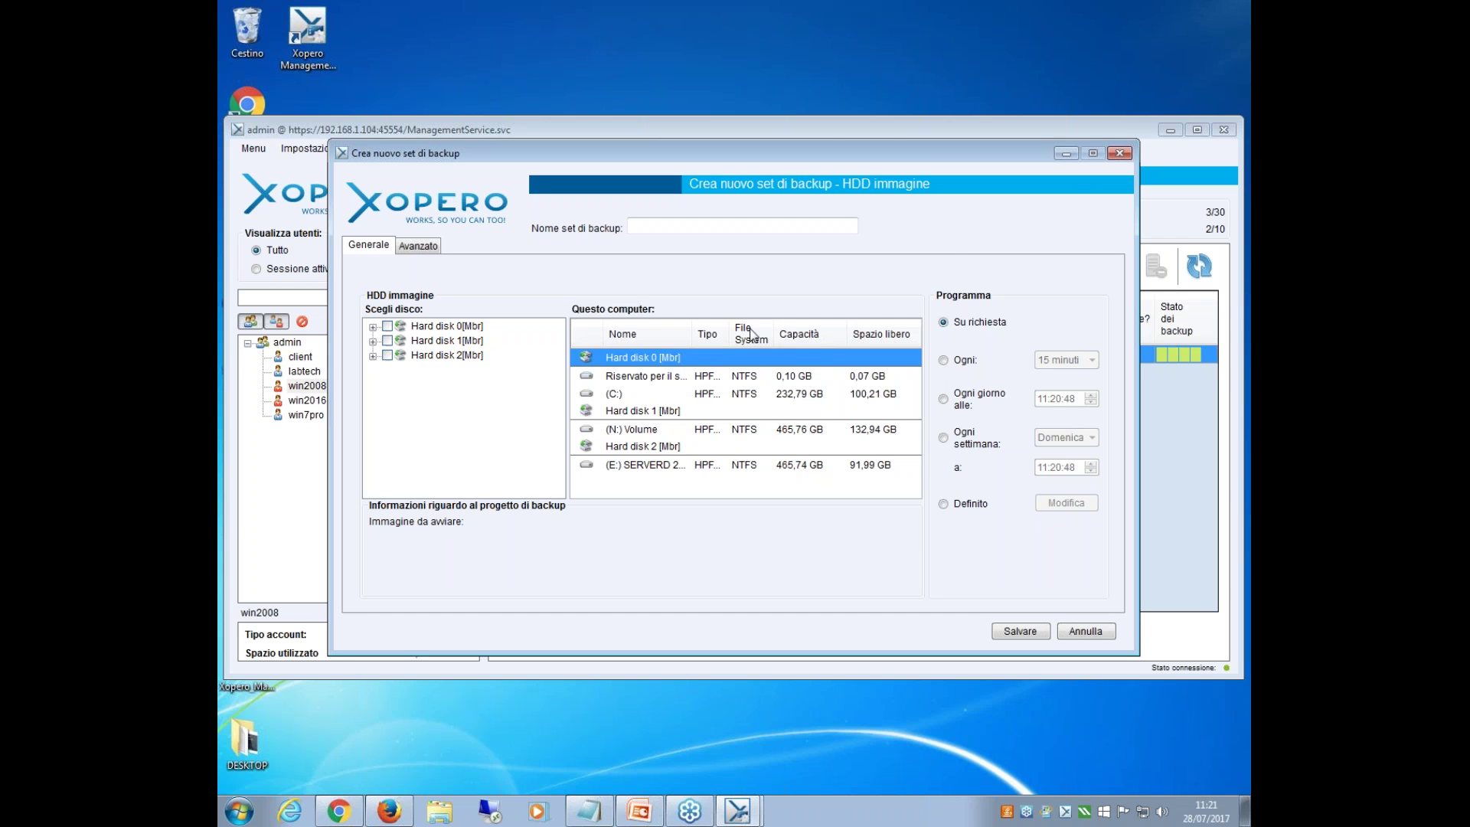
pyautogui.click(1123, 155)
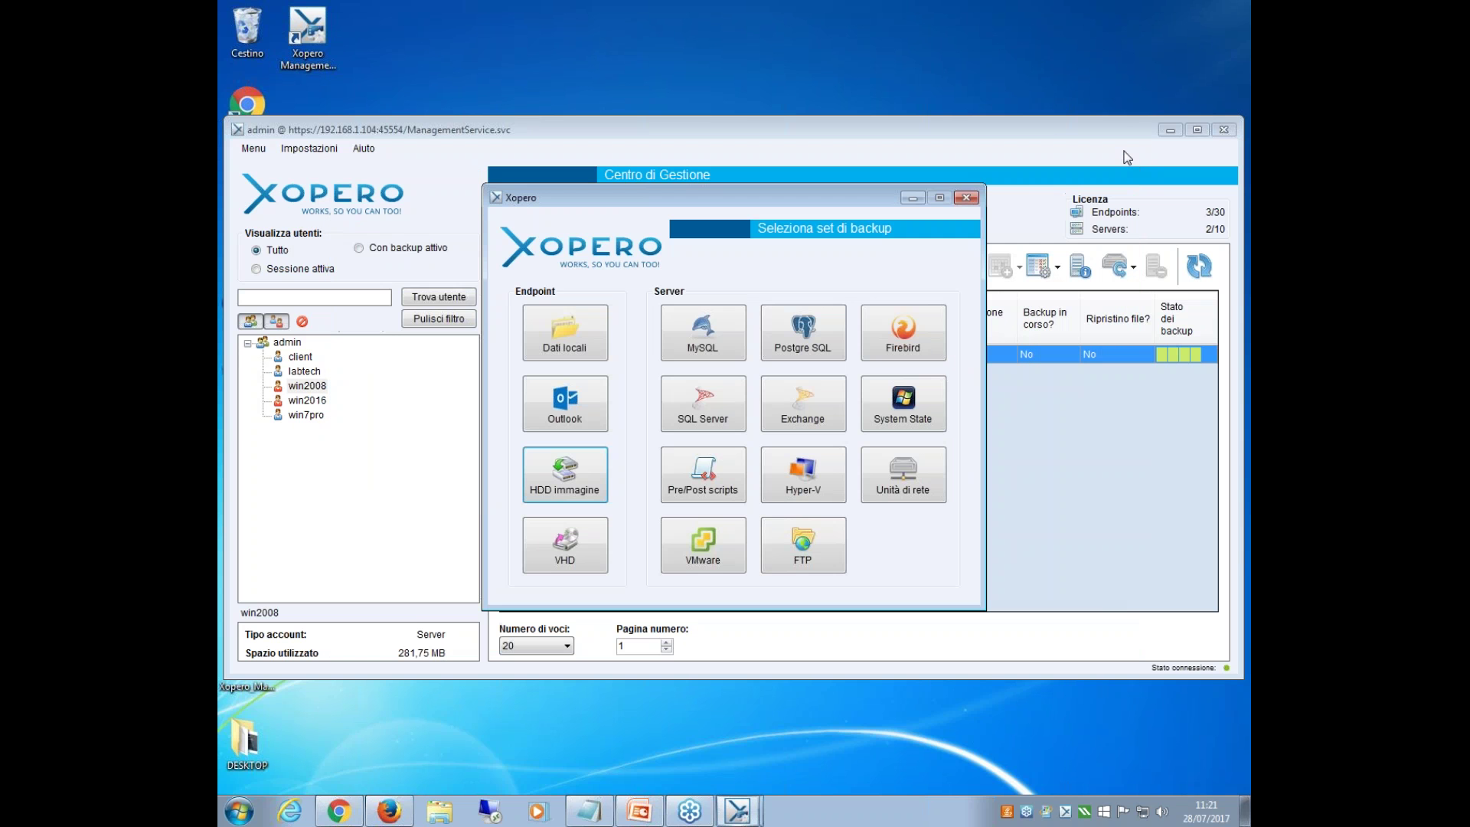
# Choose VHD as the backup set type, showing System State and HDD #1.
pyautogui.click(594, 545)
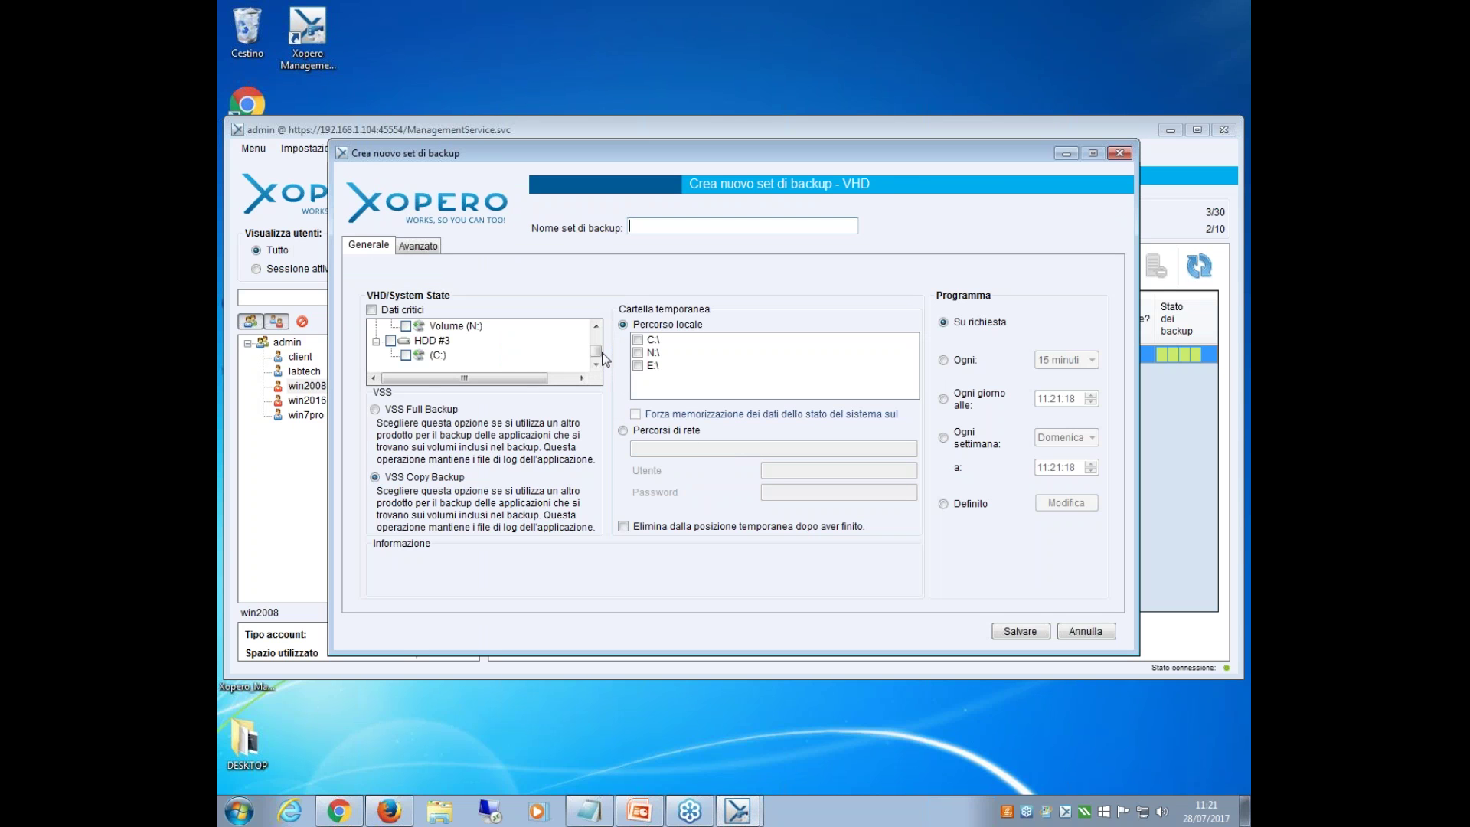
pyautogui.moveTo(602, 356); pyautogui.dragTo(604, 344)
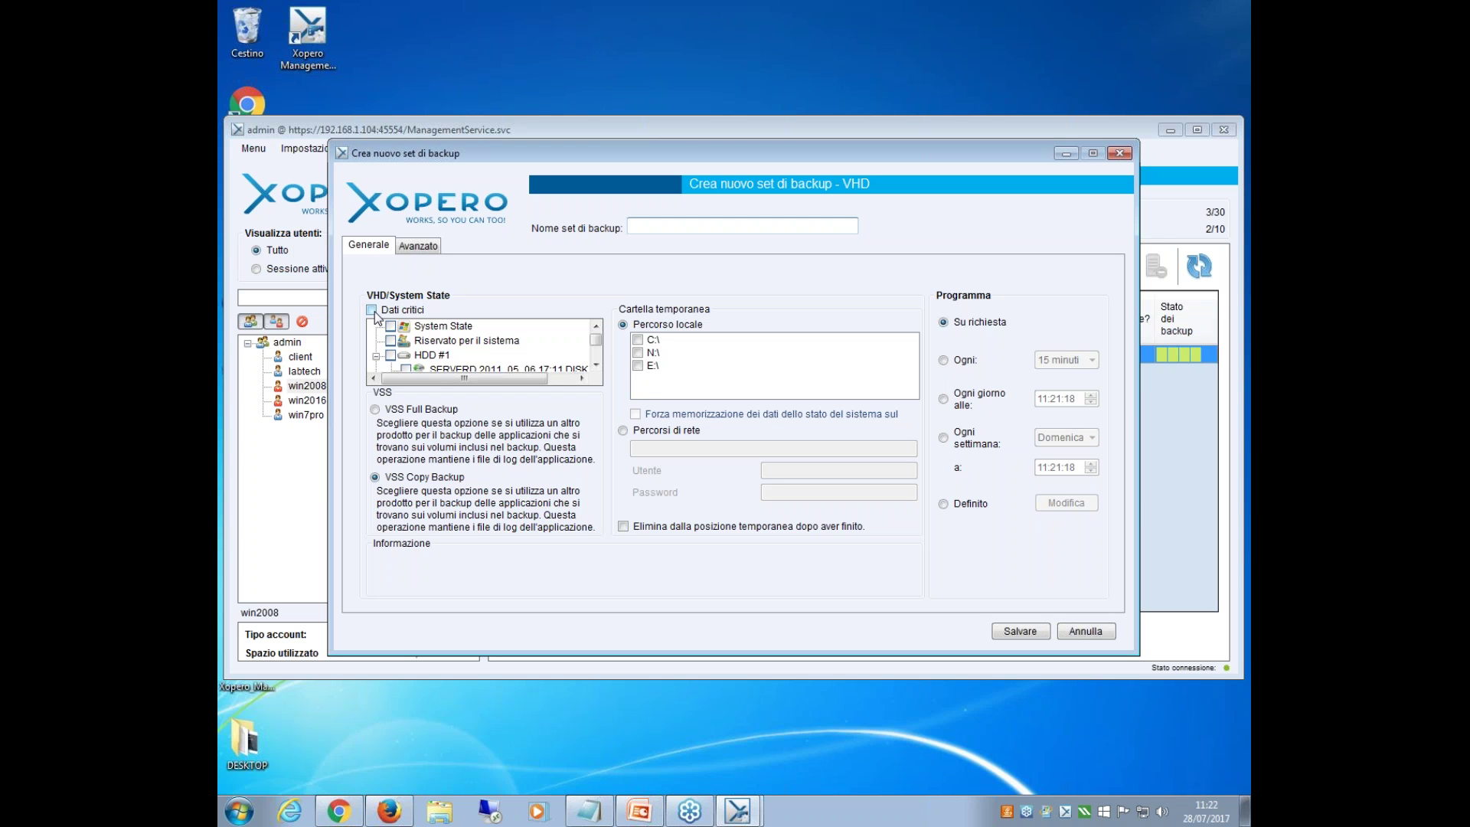
# Tick the critical system data, HDD #3 and drive C: in the VHD backup tree.
pyautogui.click(373, 311)
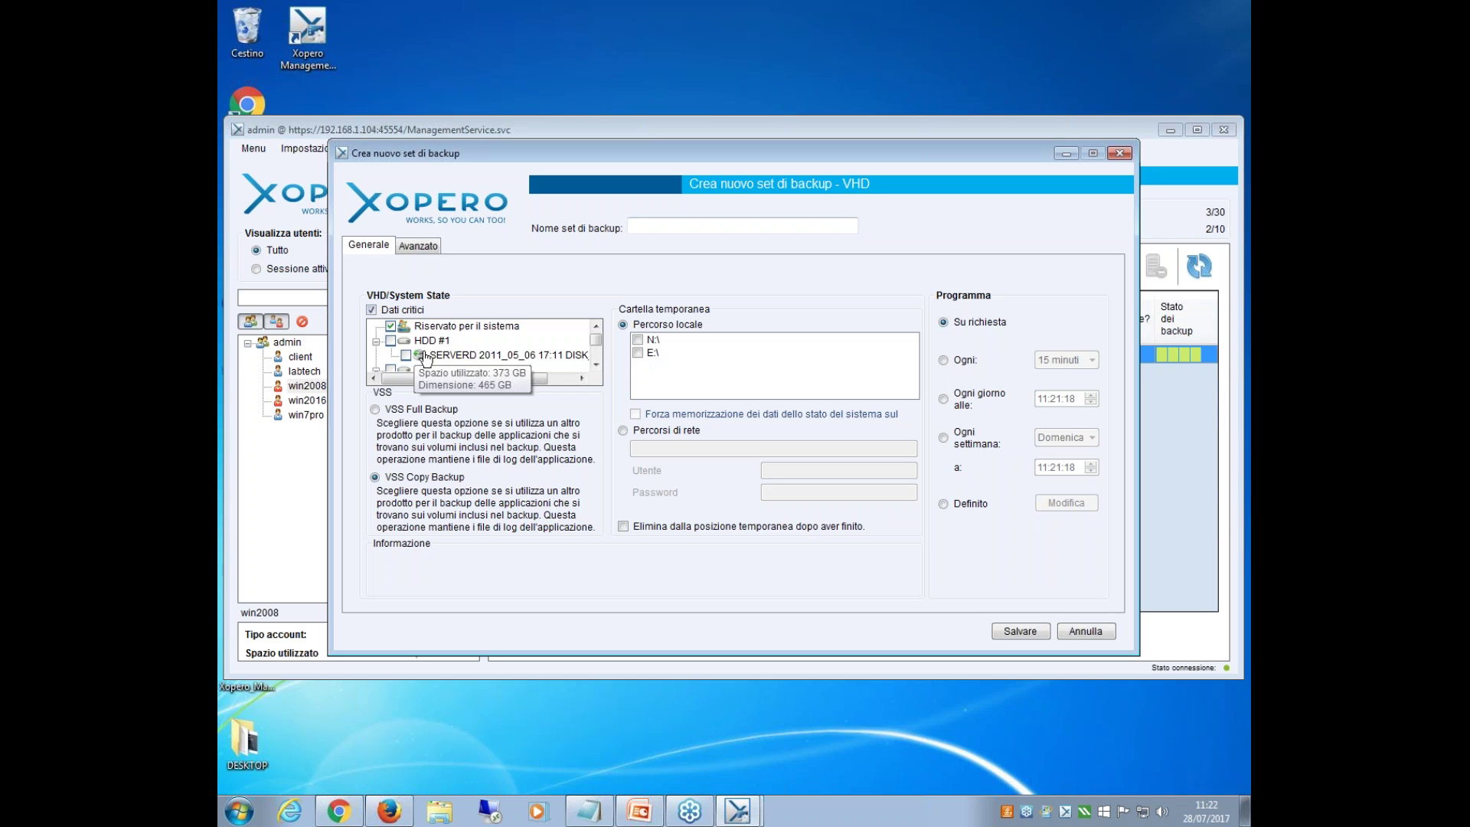
pyautogui.moveTo(598, 346); pyautogui.dragTo(598, 358)
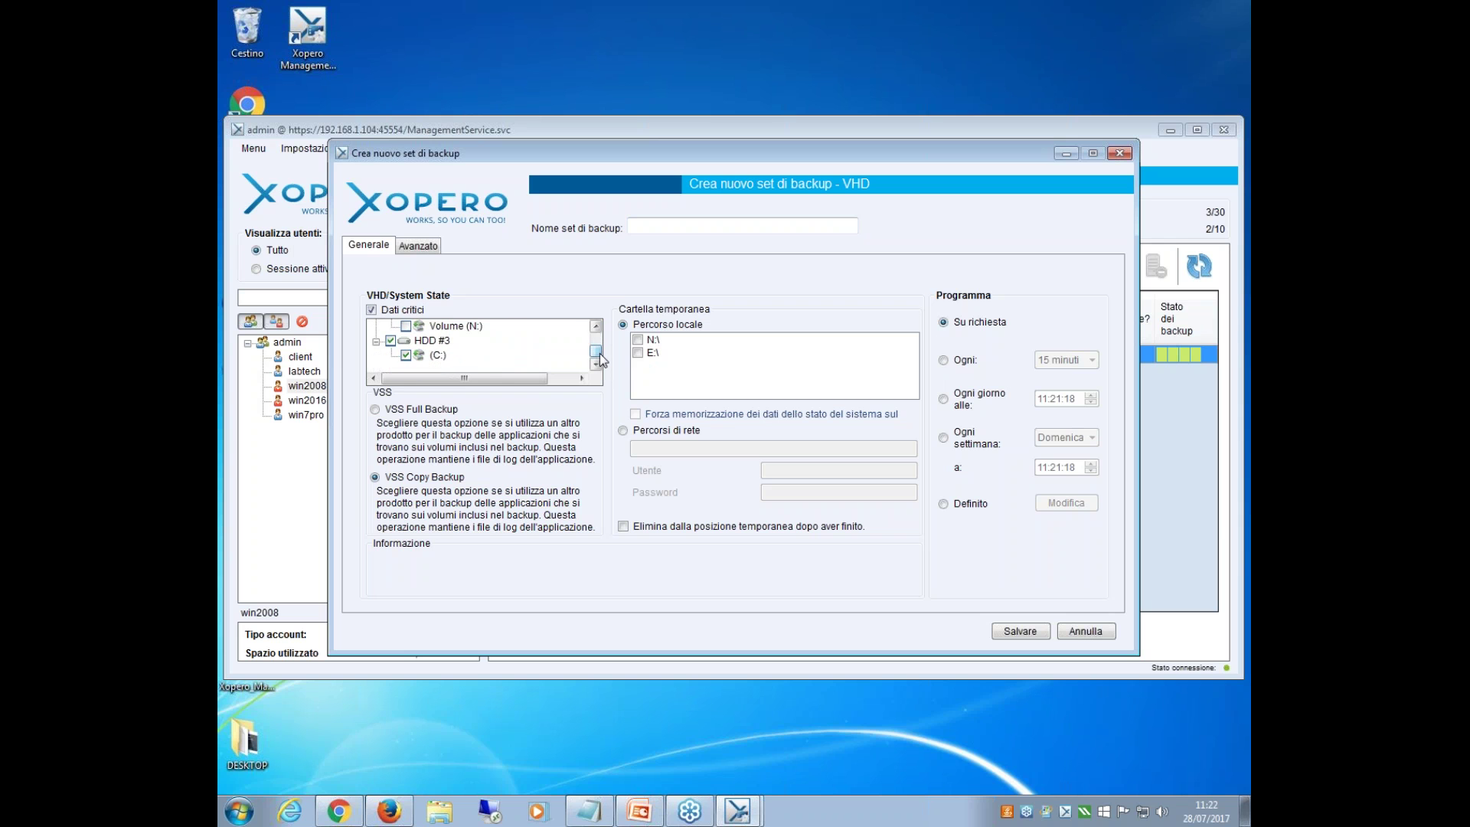
pyautogui.click(393, 342)
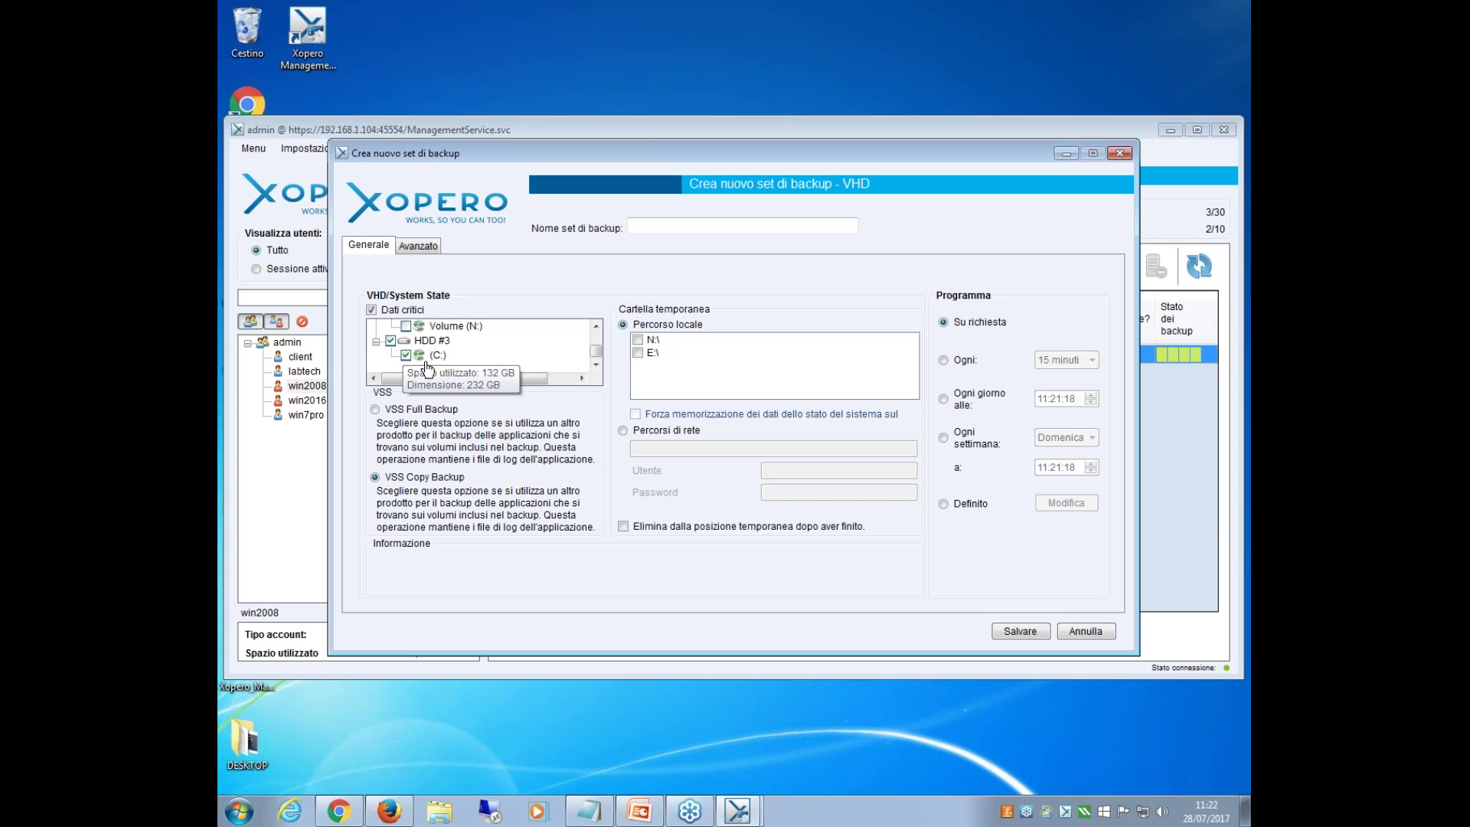
pyautogui.click(406, 355)
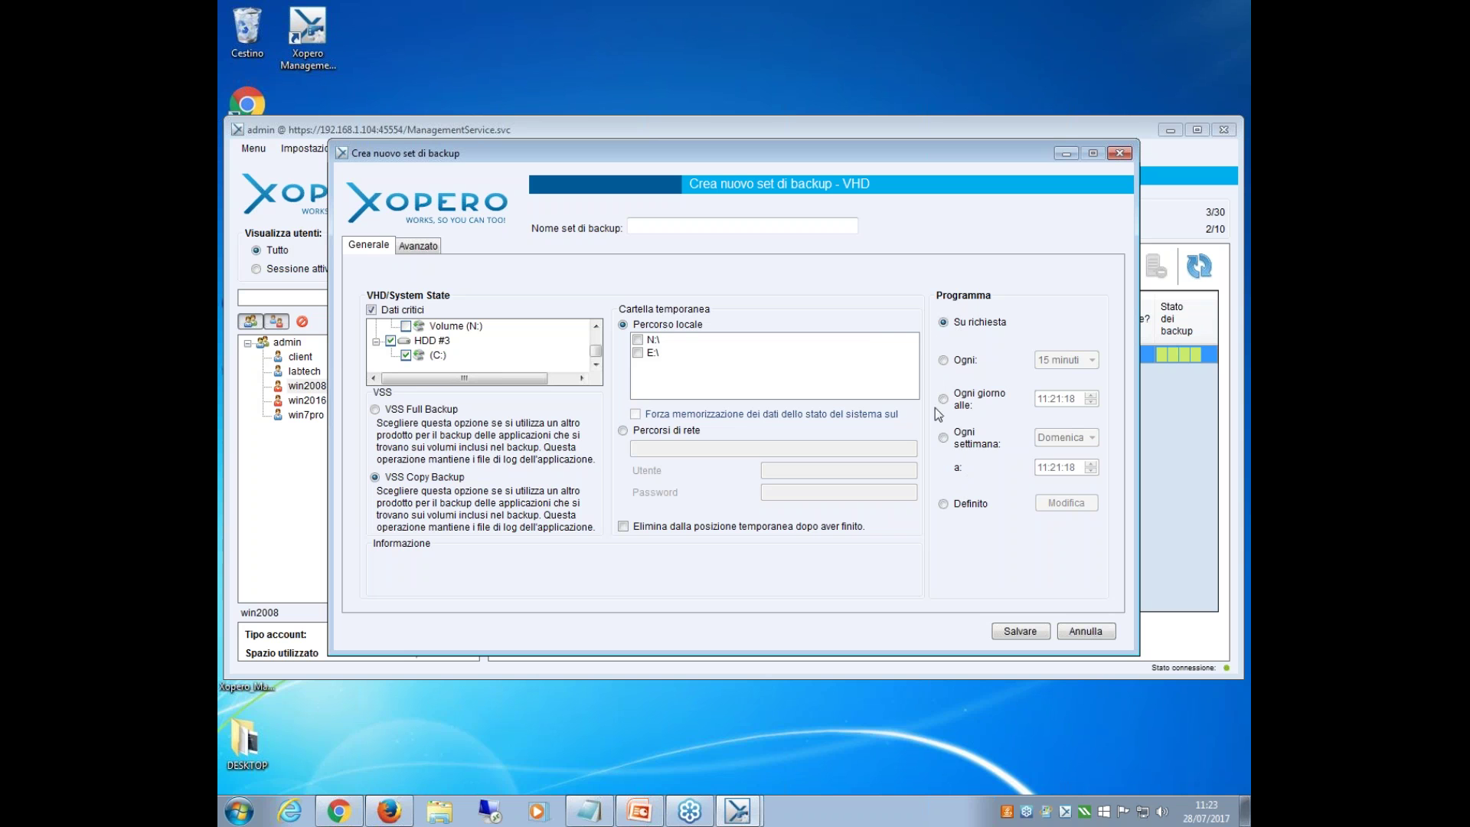
# Look at the Avanzate and Generale tabs, then close the VHD set without saving.
pyautogui.click(417, 246)
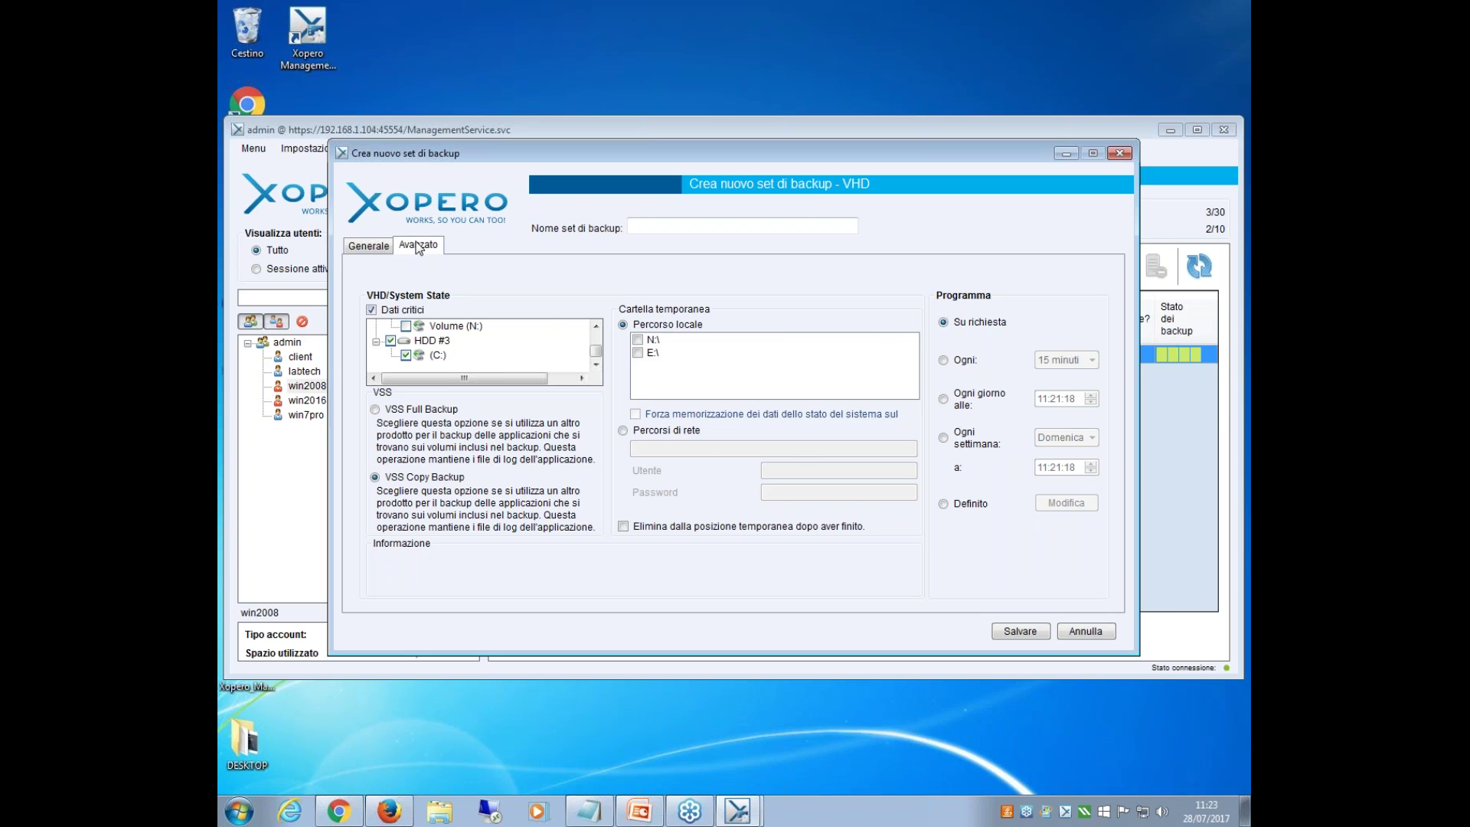
pyautogui.click(363, 248)
pyautogui.click(1121, 155)
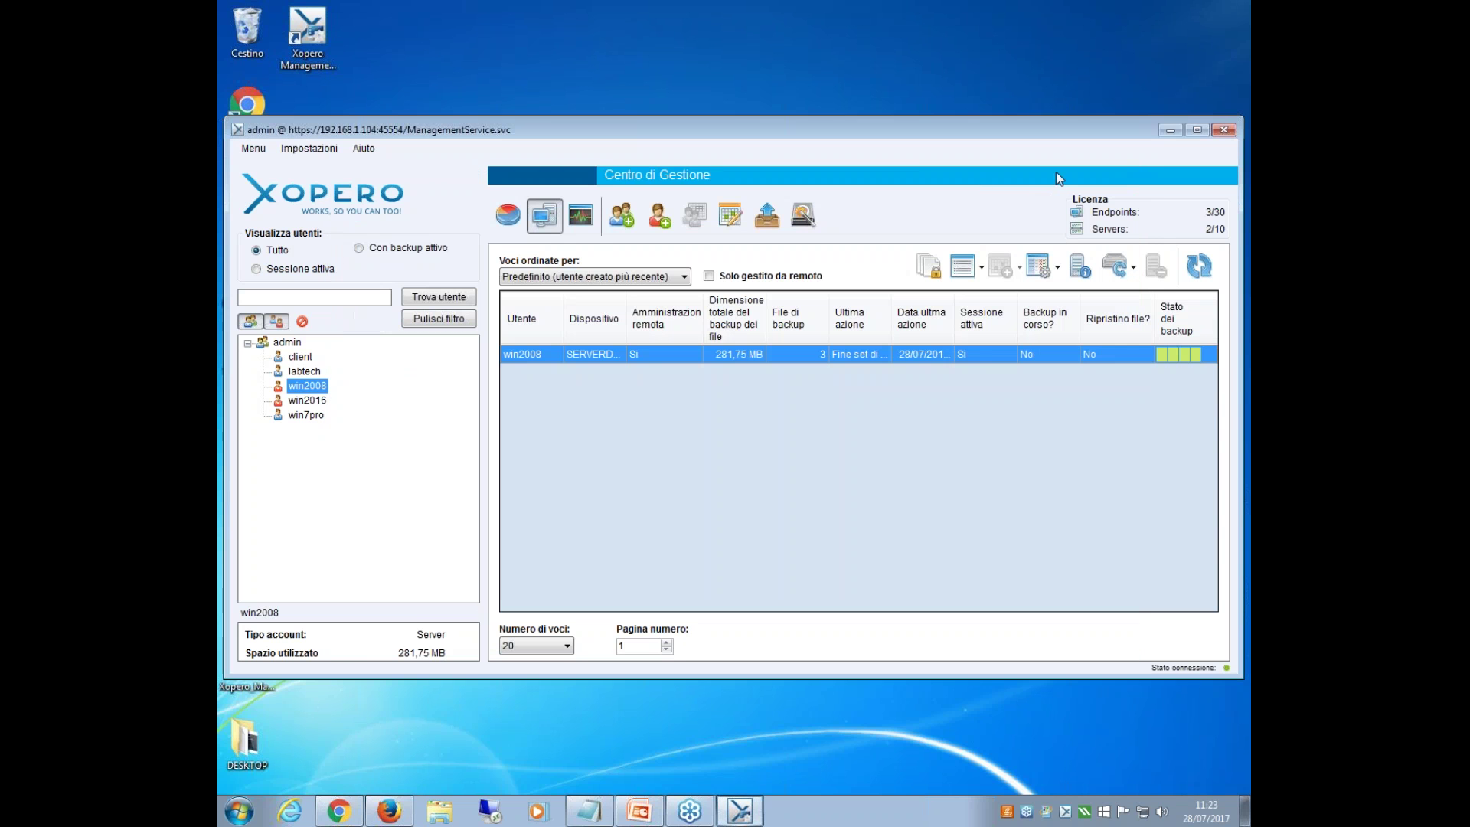
pyautogui.rightClick(983, 358)
pyautogui.moveTo(1035, 385)
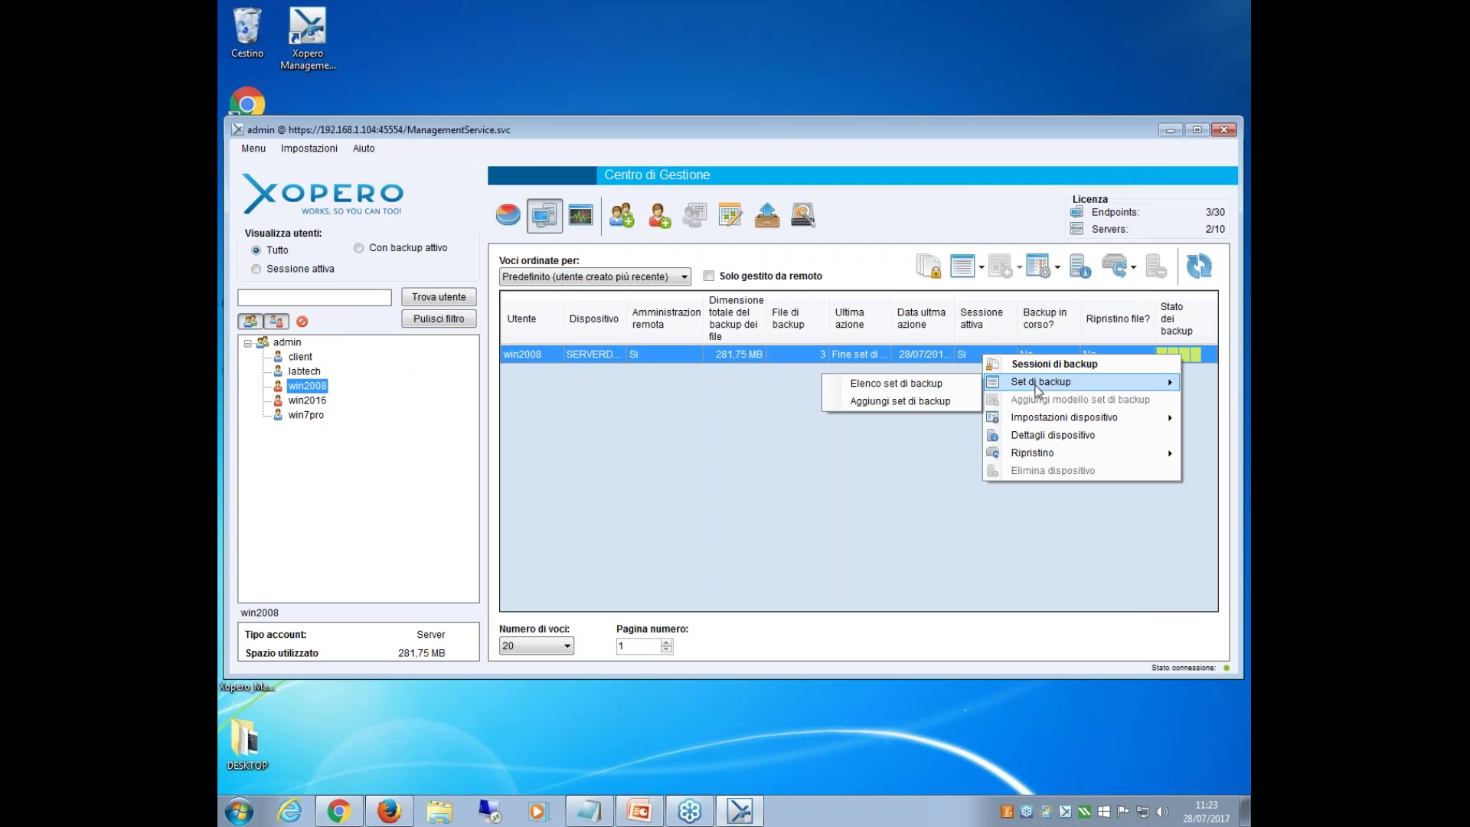
pyautogui.click(919, 405)
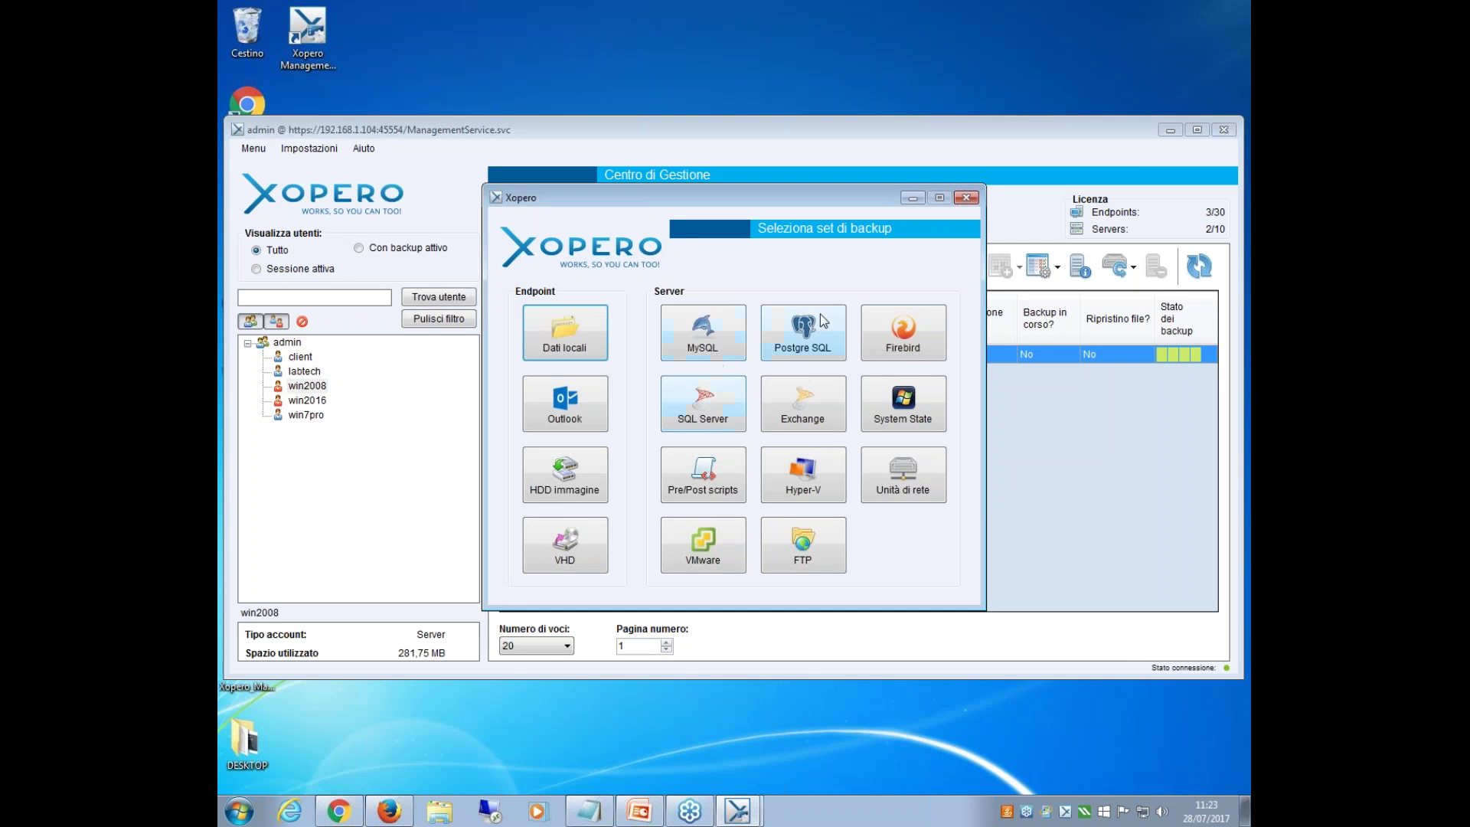
pyautogui.click(712, 429)
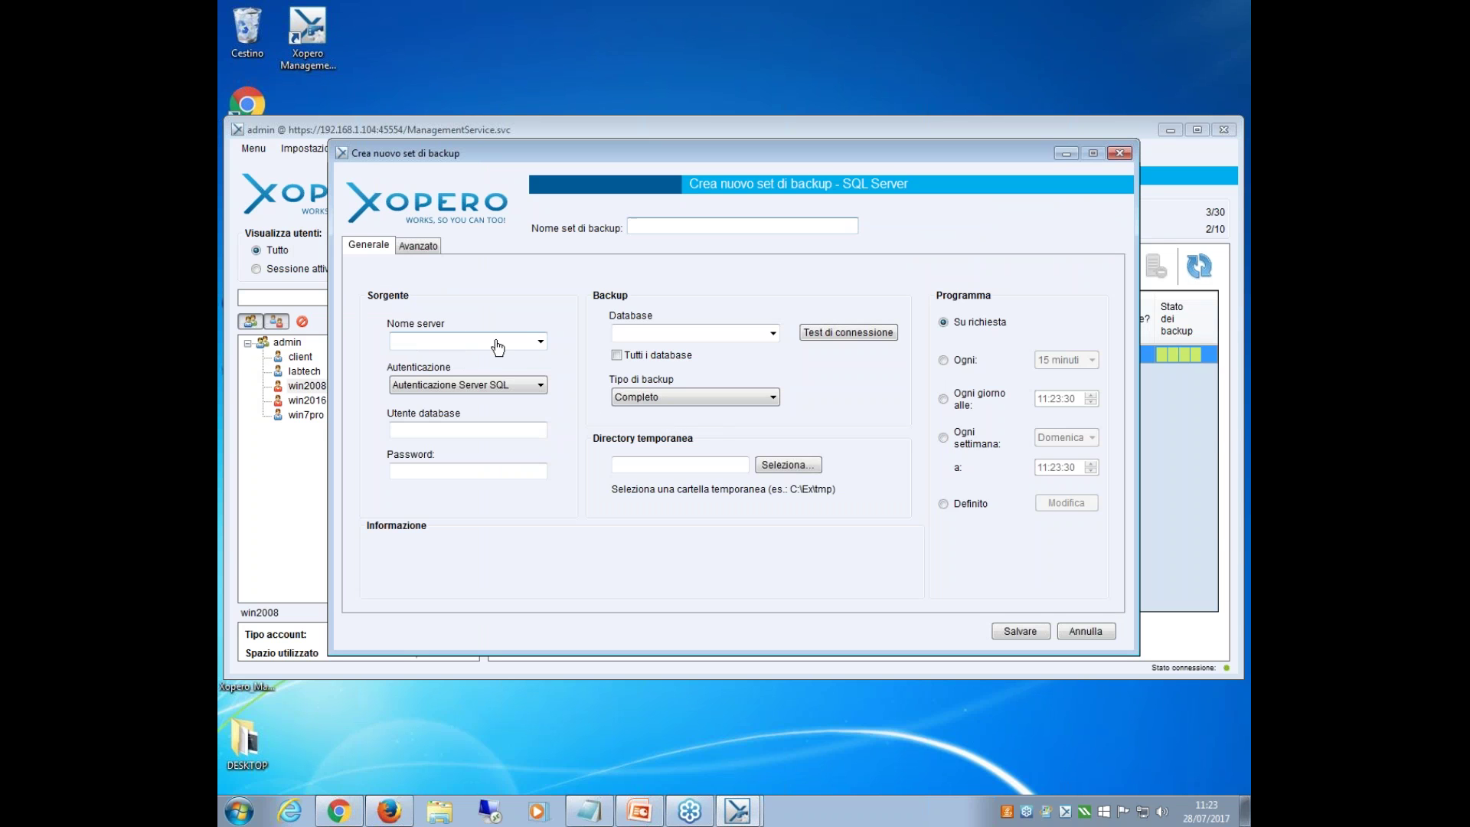
pyautogui.click(541, 344)
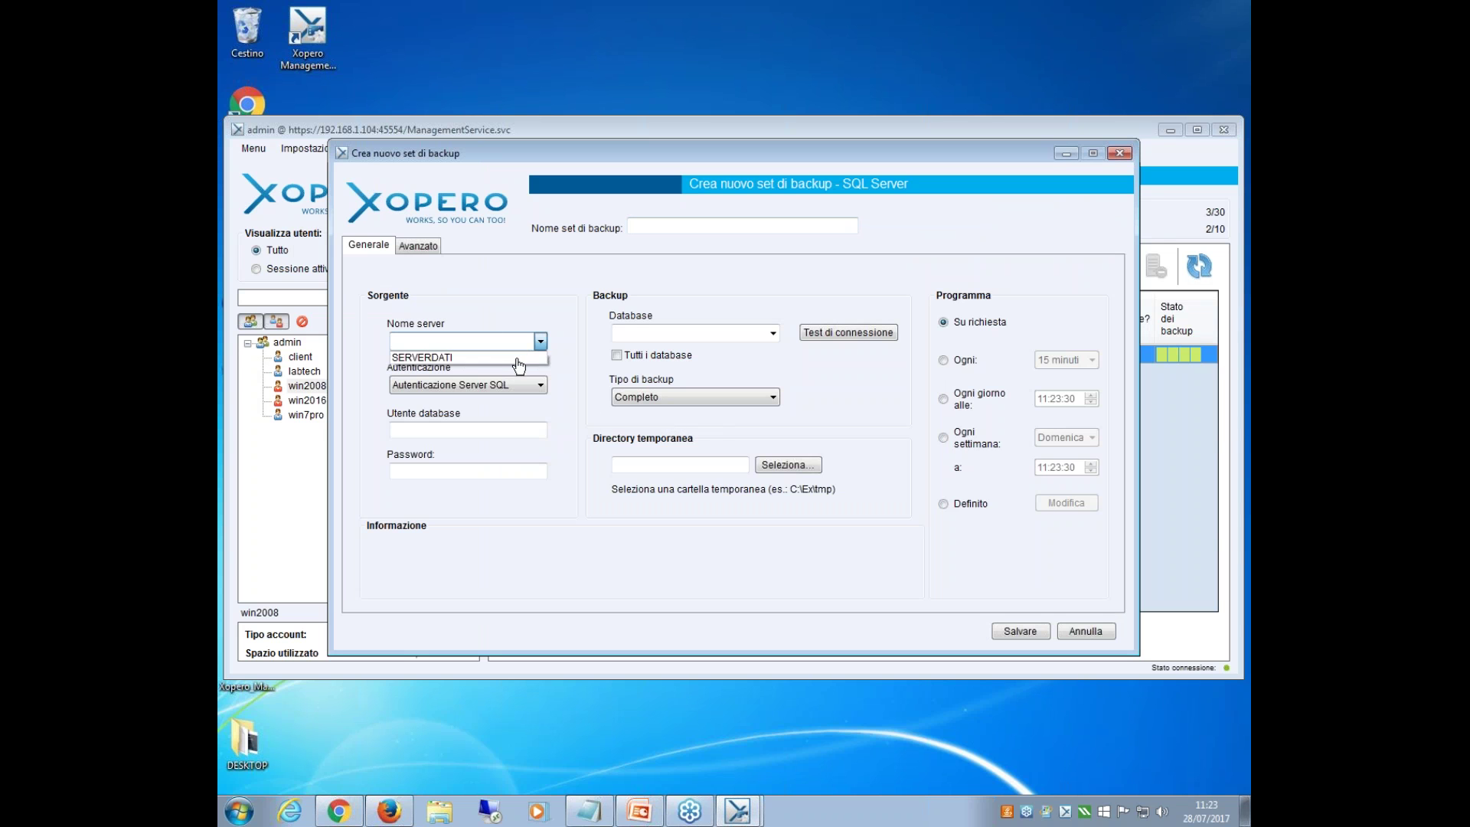
pyautogui.click(521, 360)
pyautogui.click(494, 343)
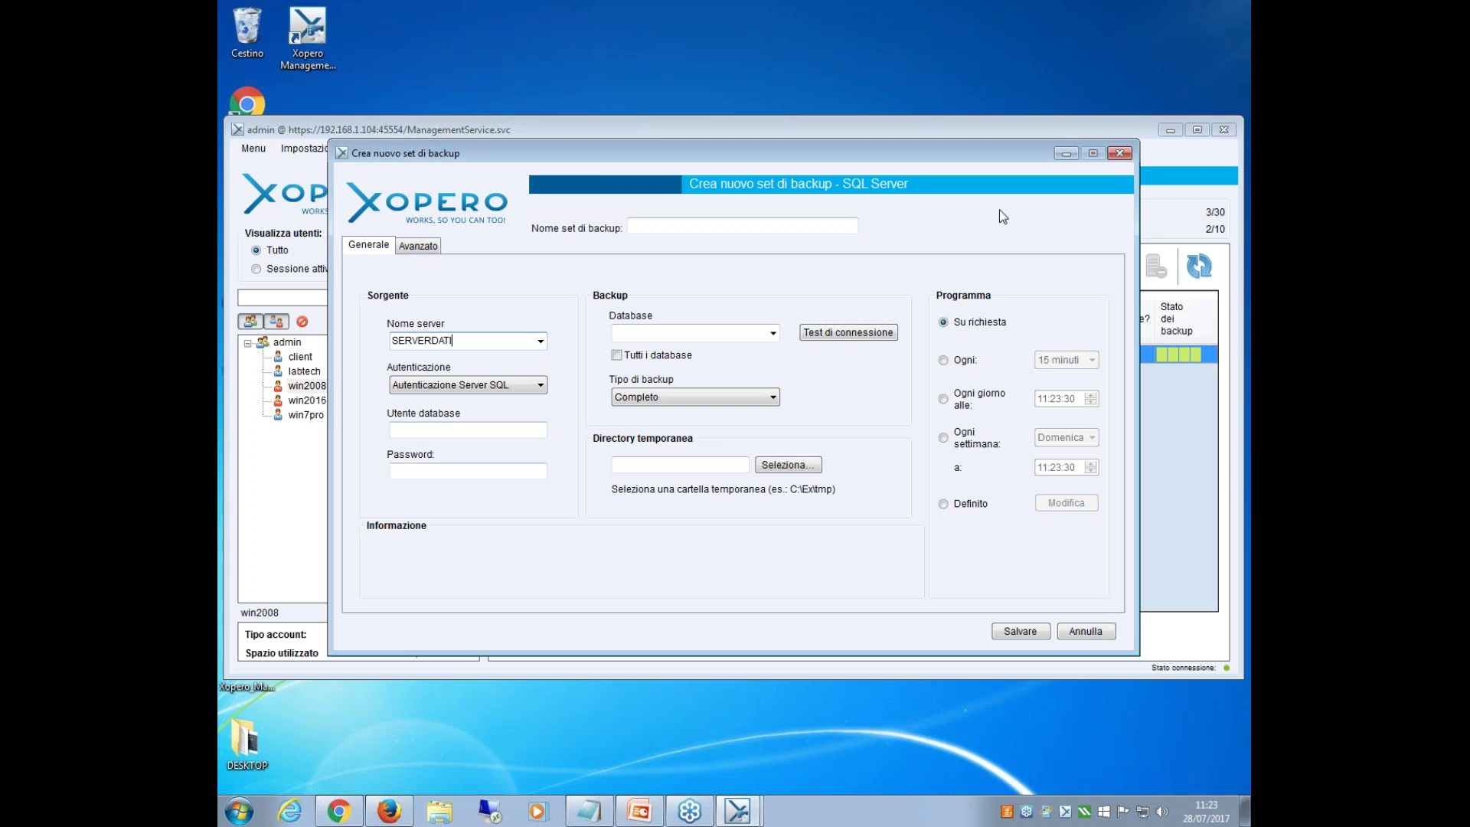
pyautogui.click(1123, 153)
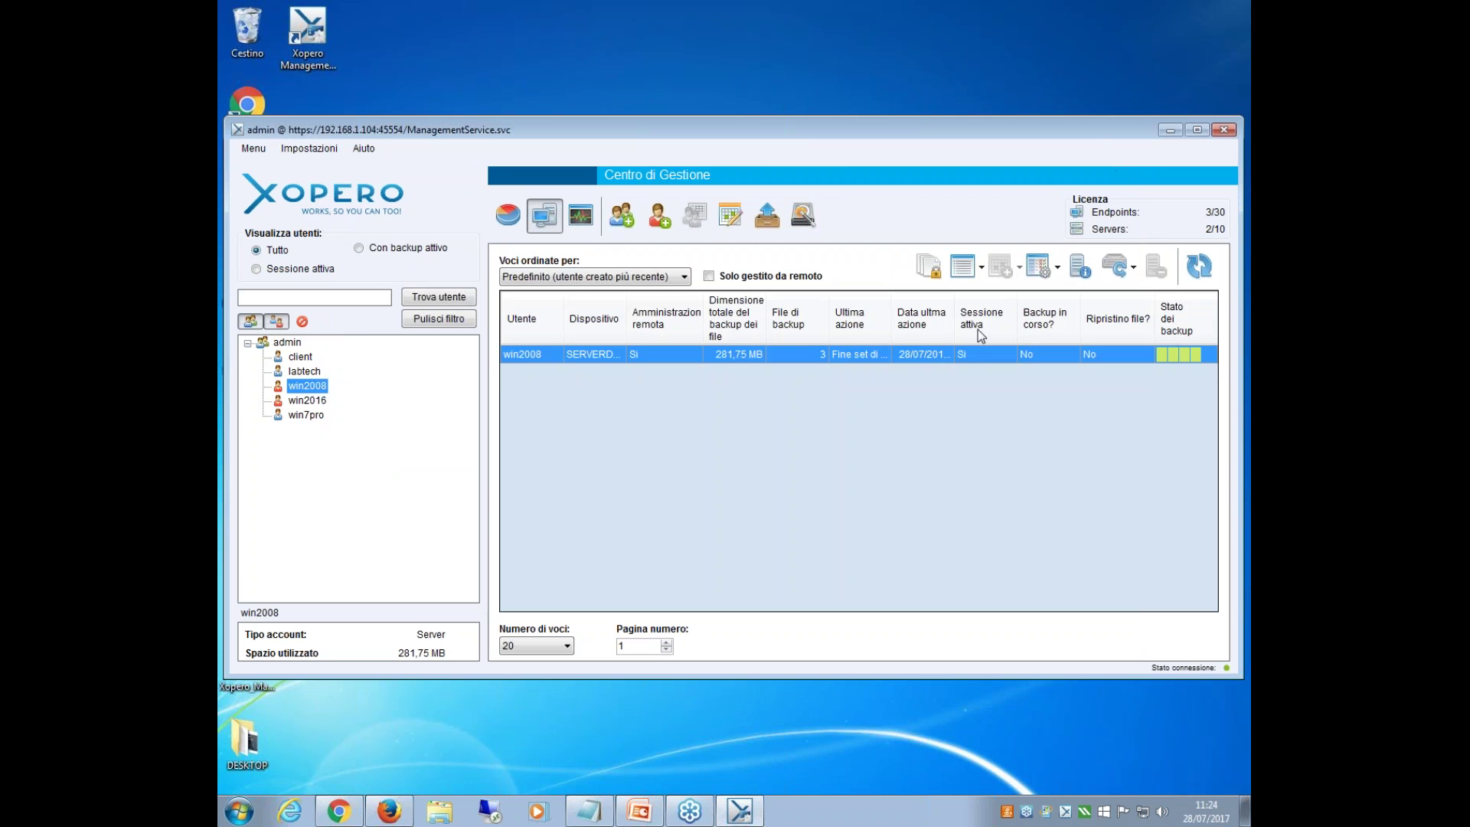
pyautogui.rightClick(967, 352)
pyautogui.moveTo(1026, 383)
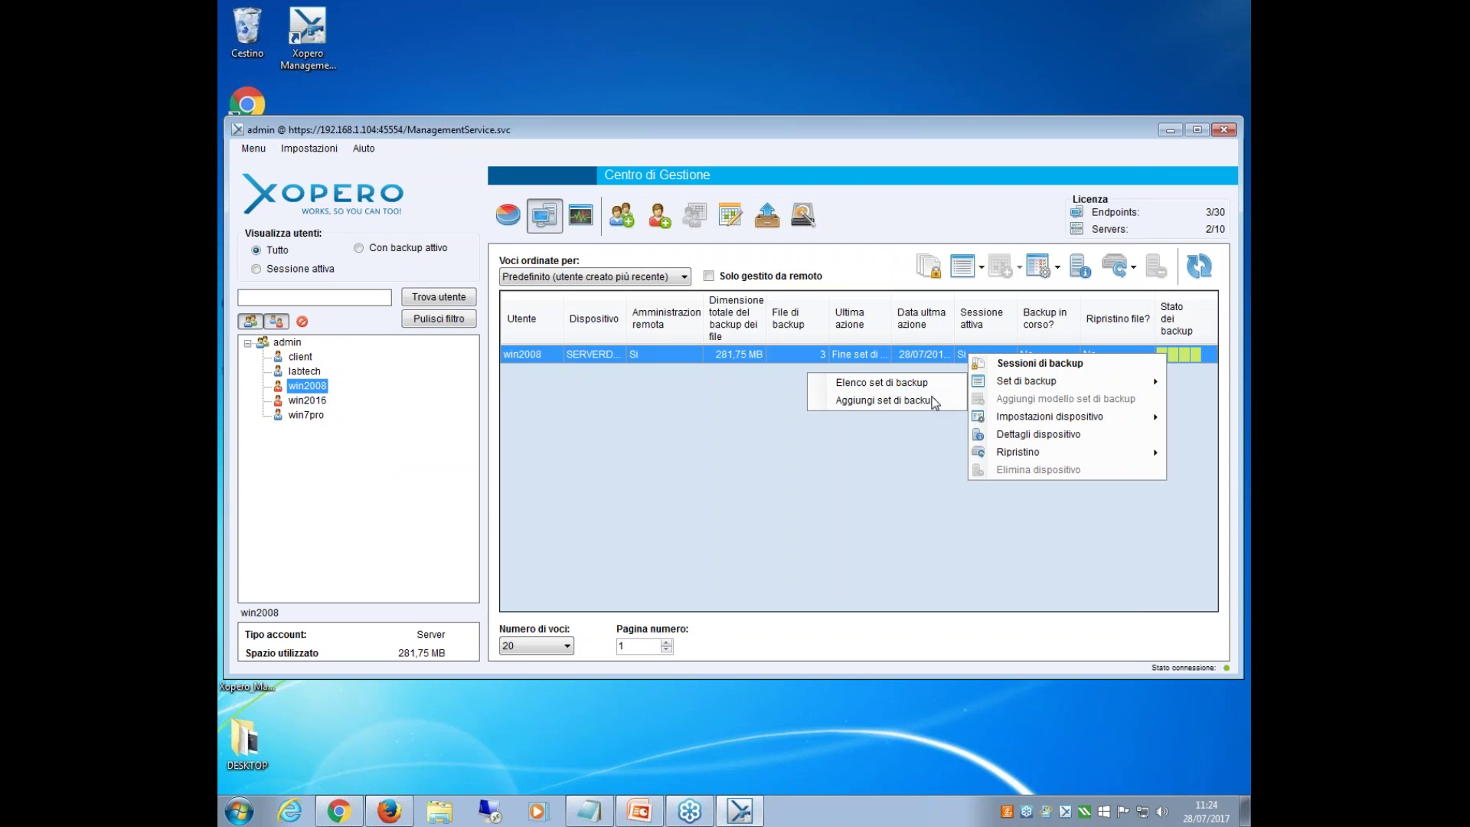
pyautogui.click(935, 399)
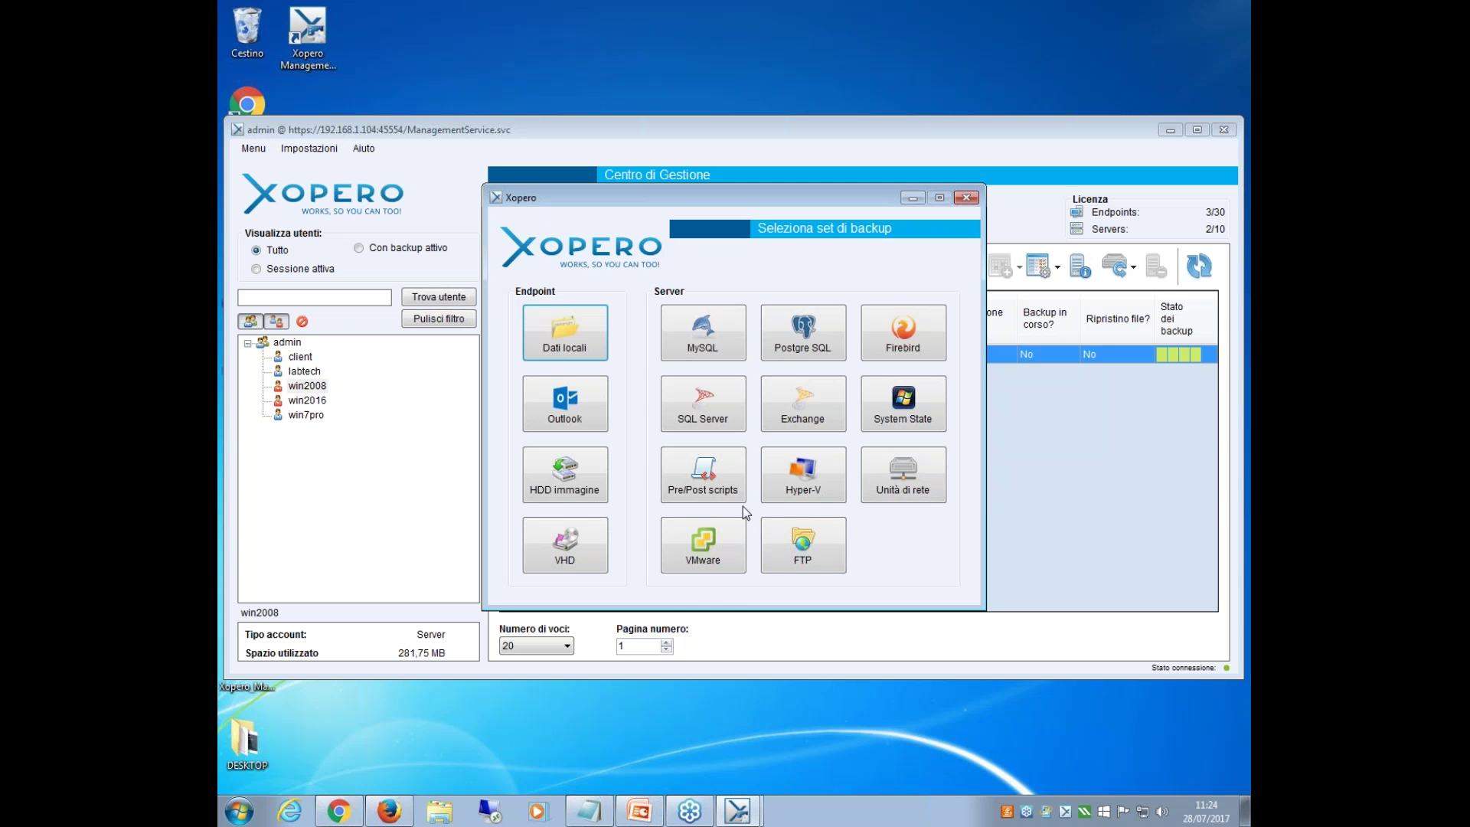
pyautogui.click(804, 478)
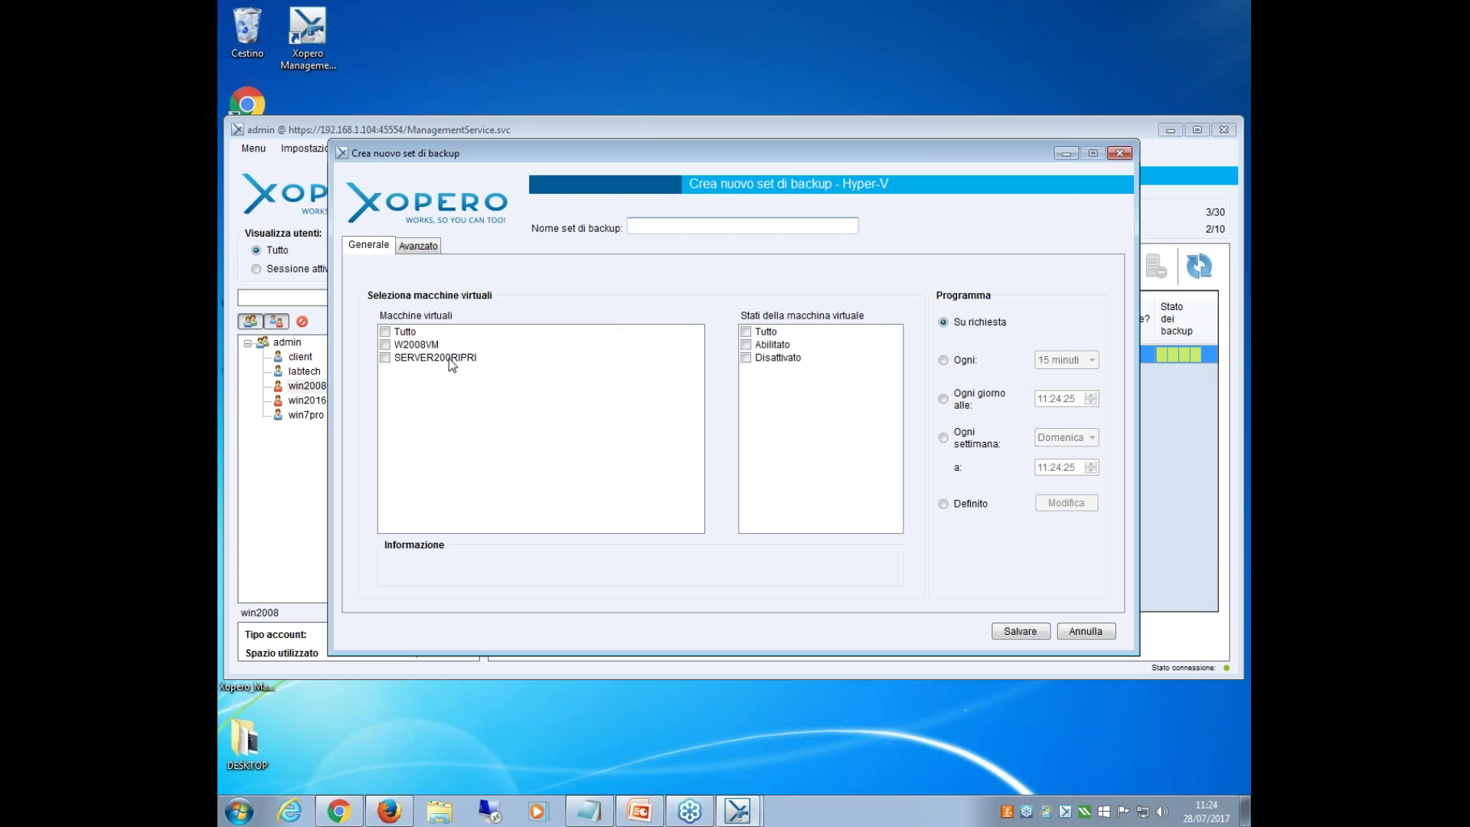
pyautogui.click(389, 346)
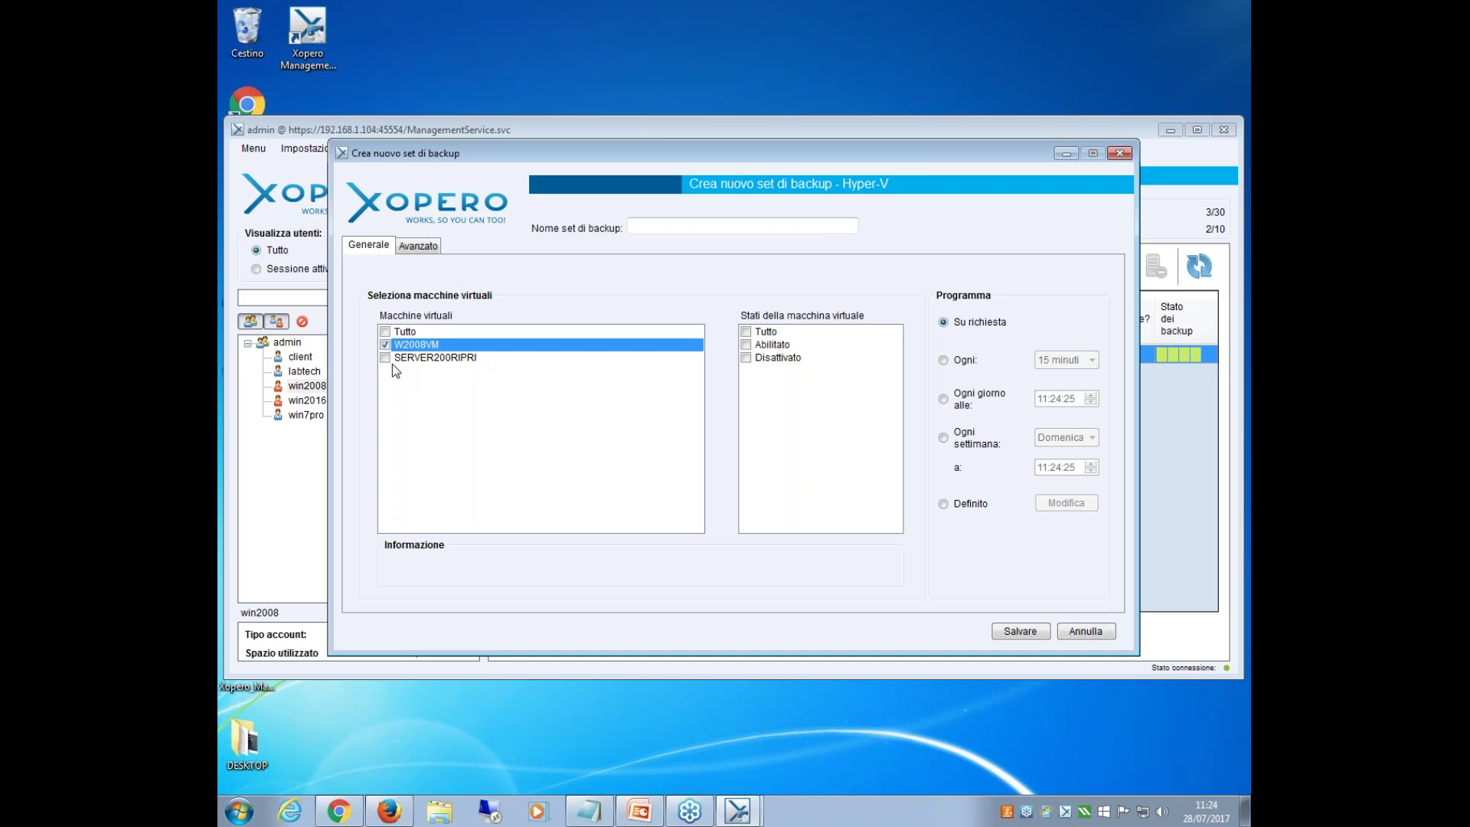
pyautogui.click(385, 331)
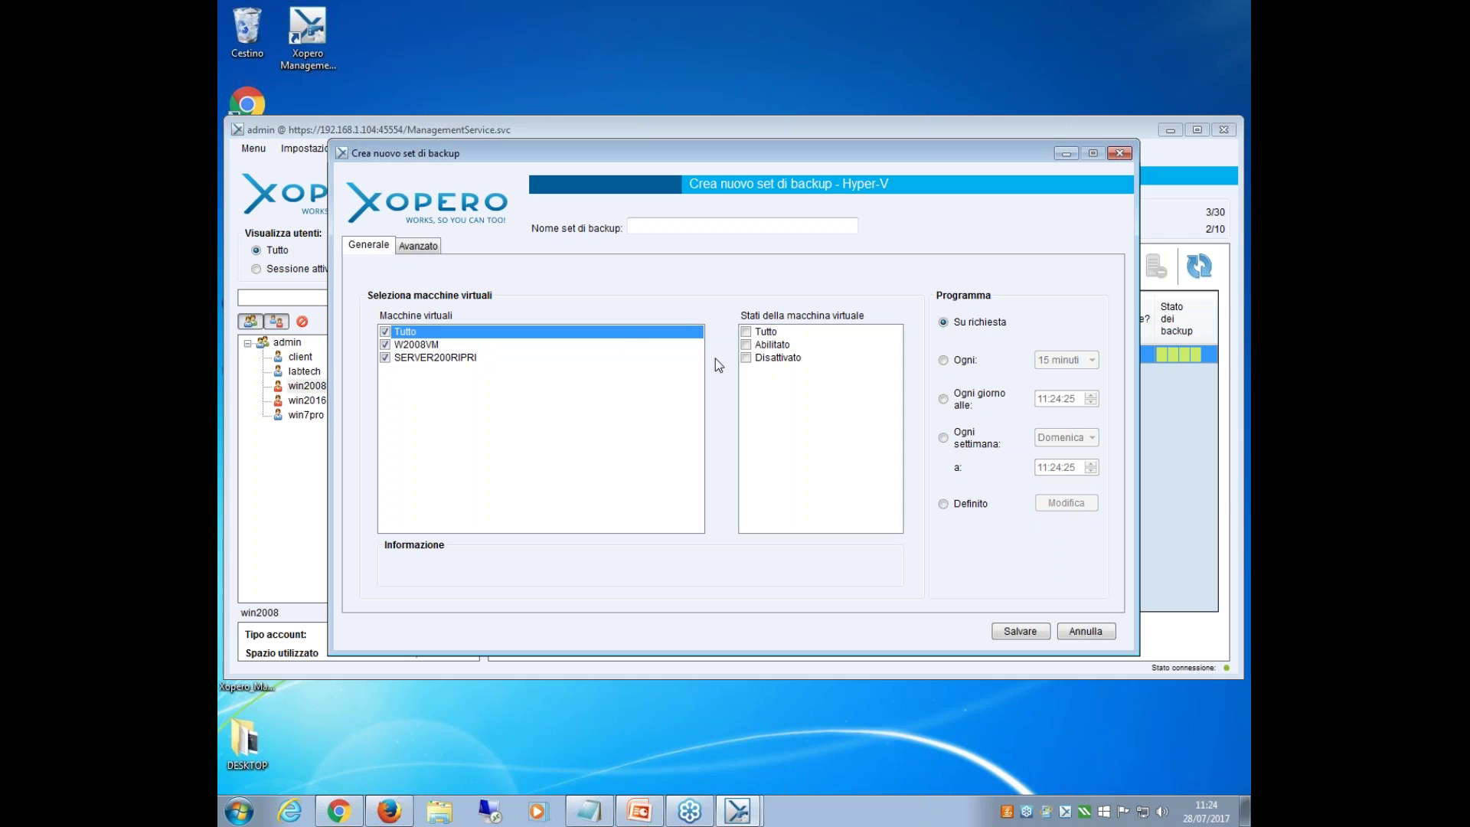
pyautogui.click(385, 332)
pyautogui.click(1070, 629)
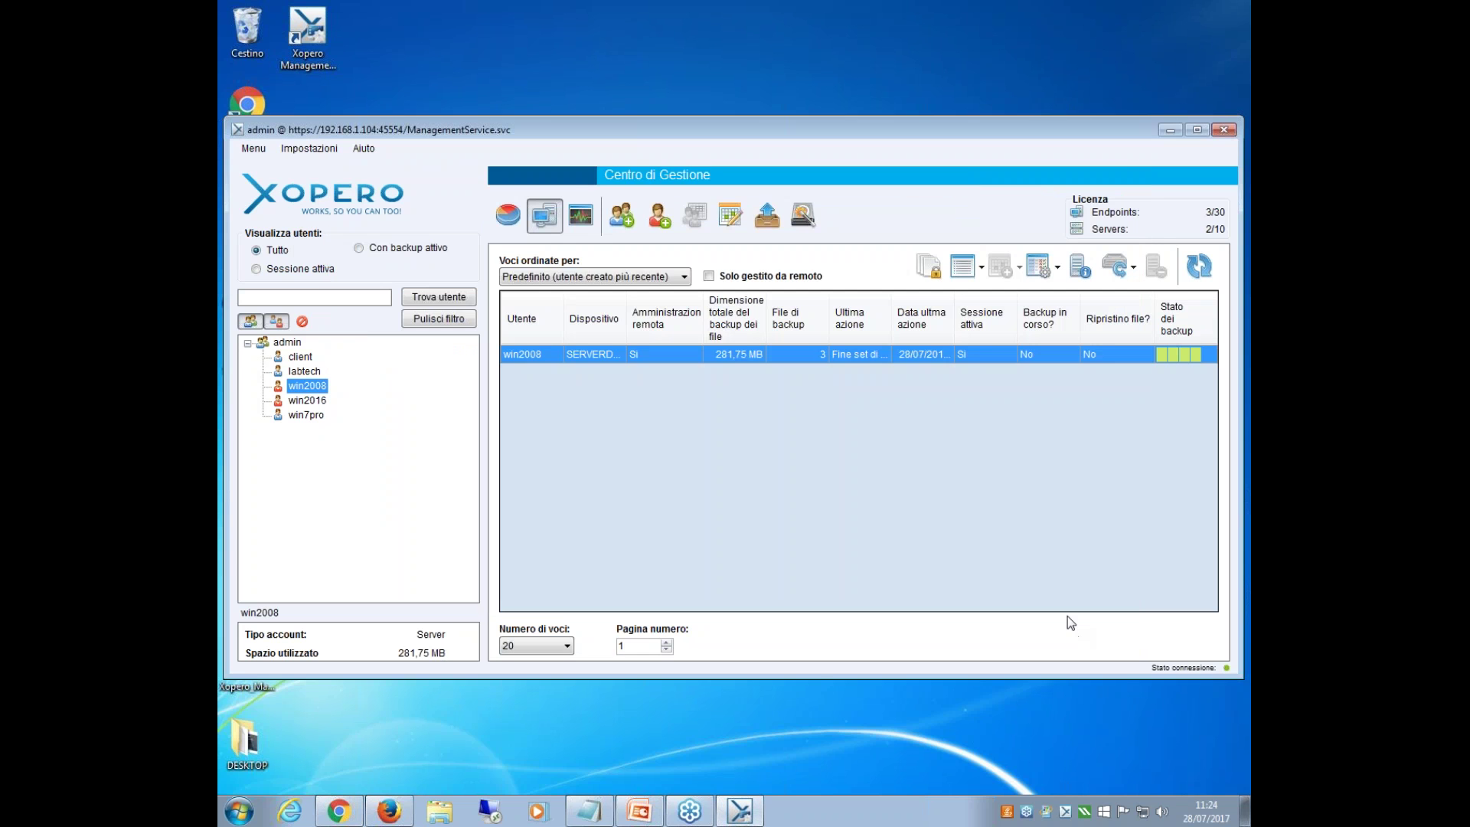
# Start a new VMware backup set for the win2008 device.
pyautogui.rightClick(935, 351)
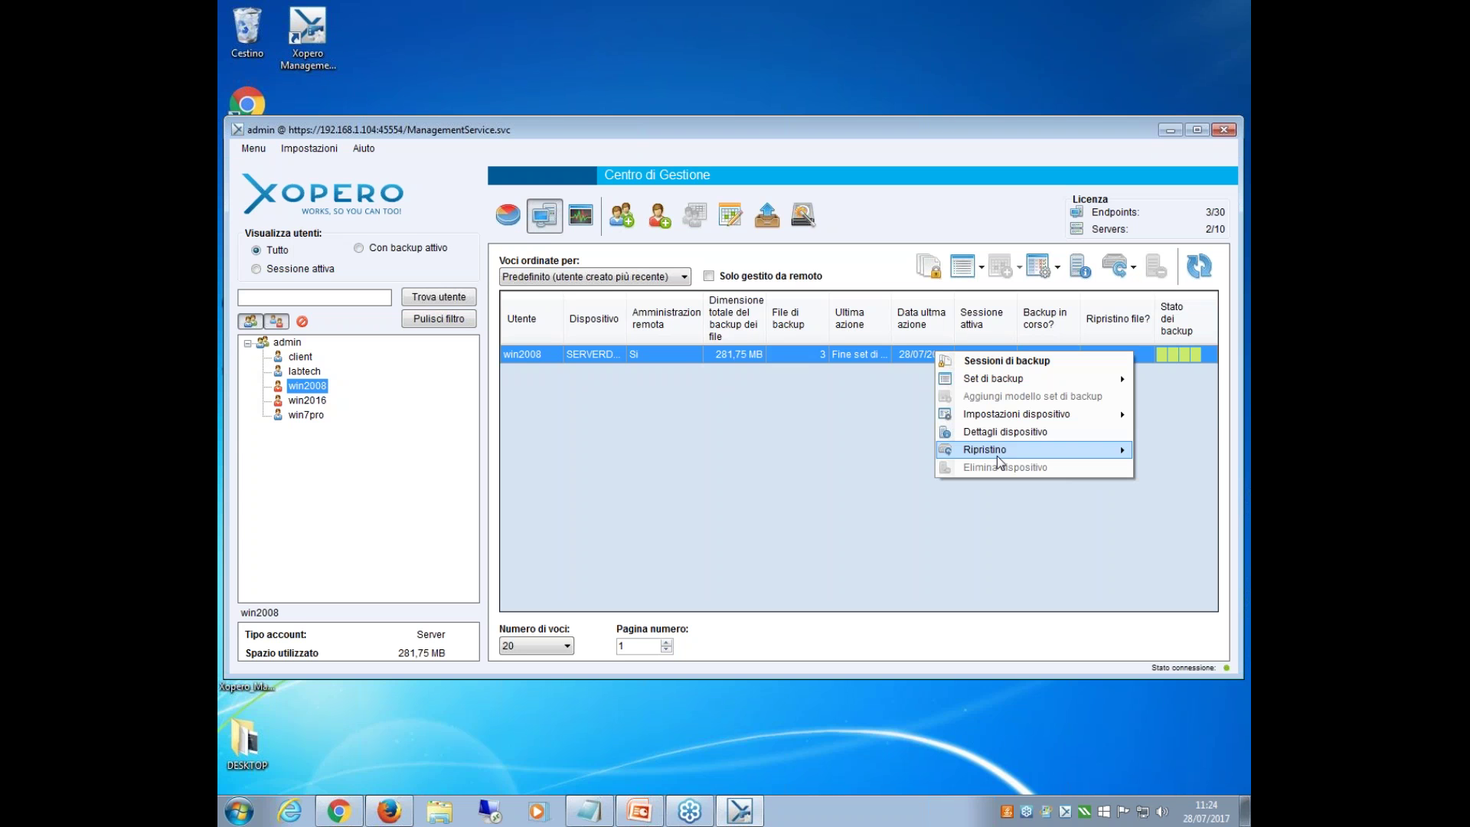
pyautogui.moveTo(997, 451)
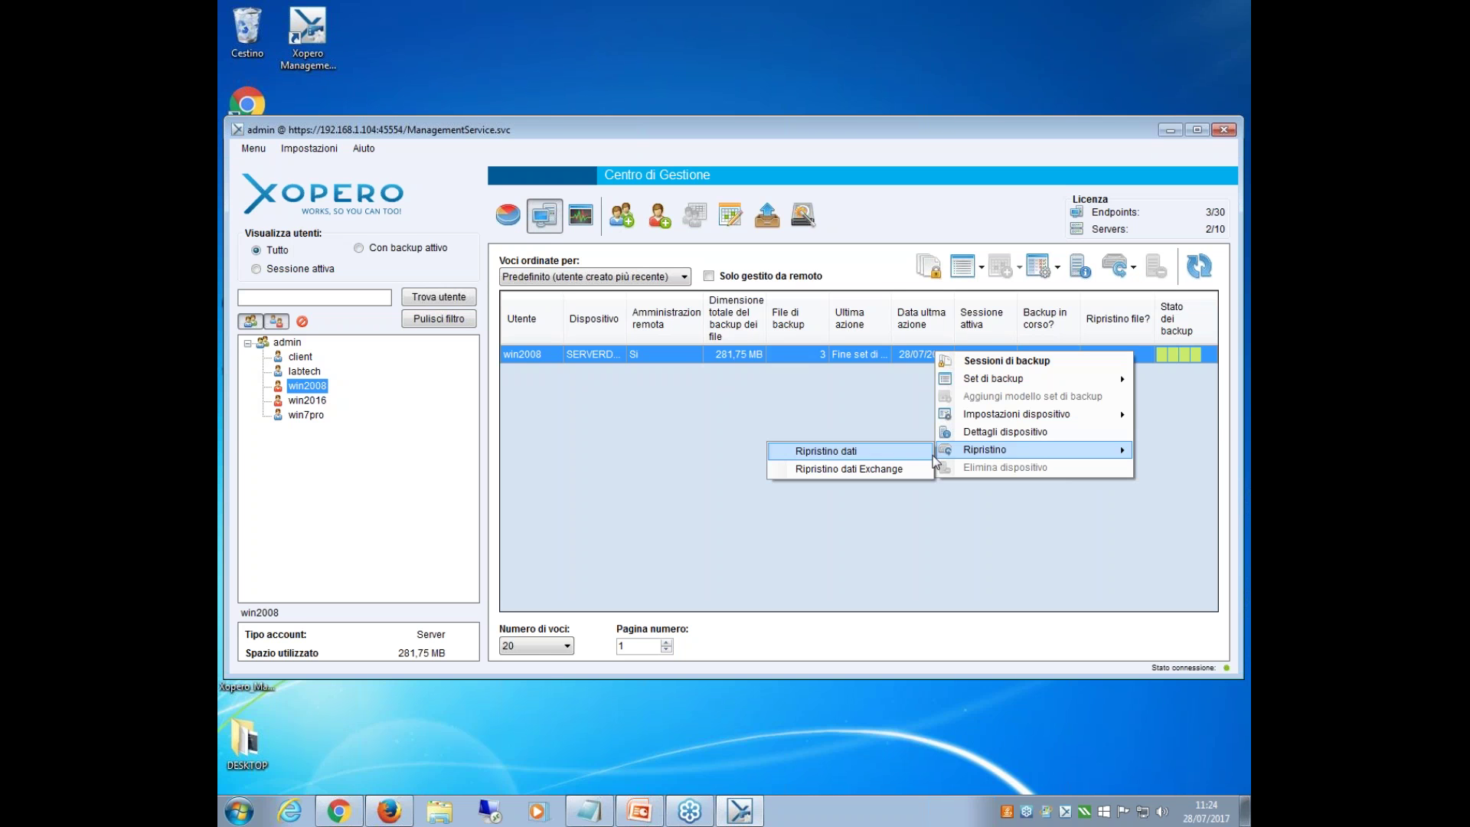
pyautogui.rightClick(893, 352)
pyautogui.moveTo(982, 389)
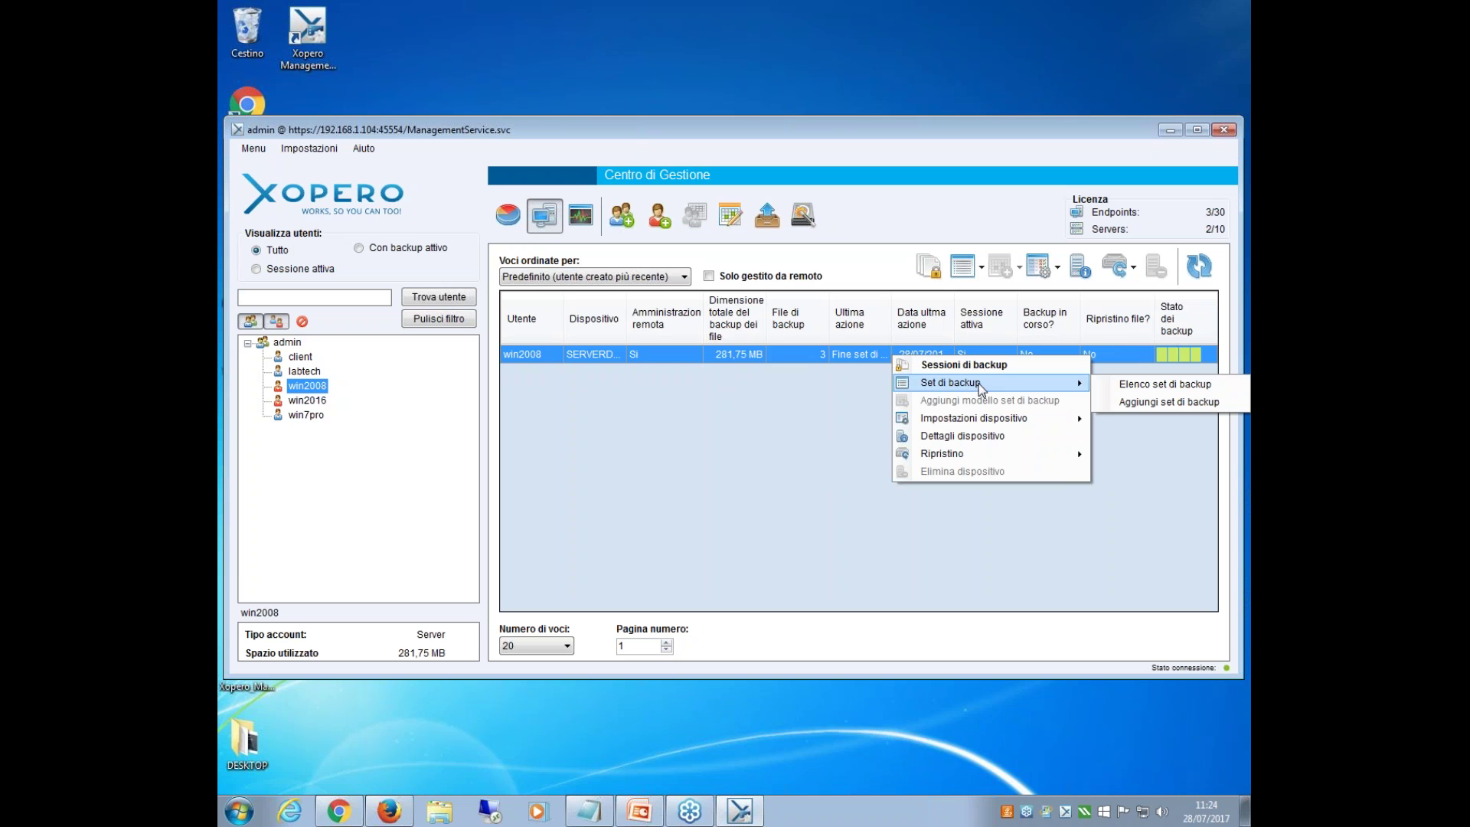
pyautogui.click(1169, 401)
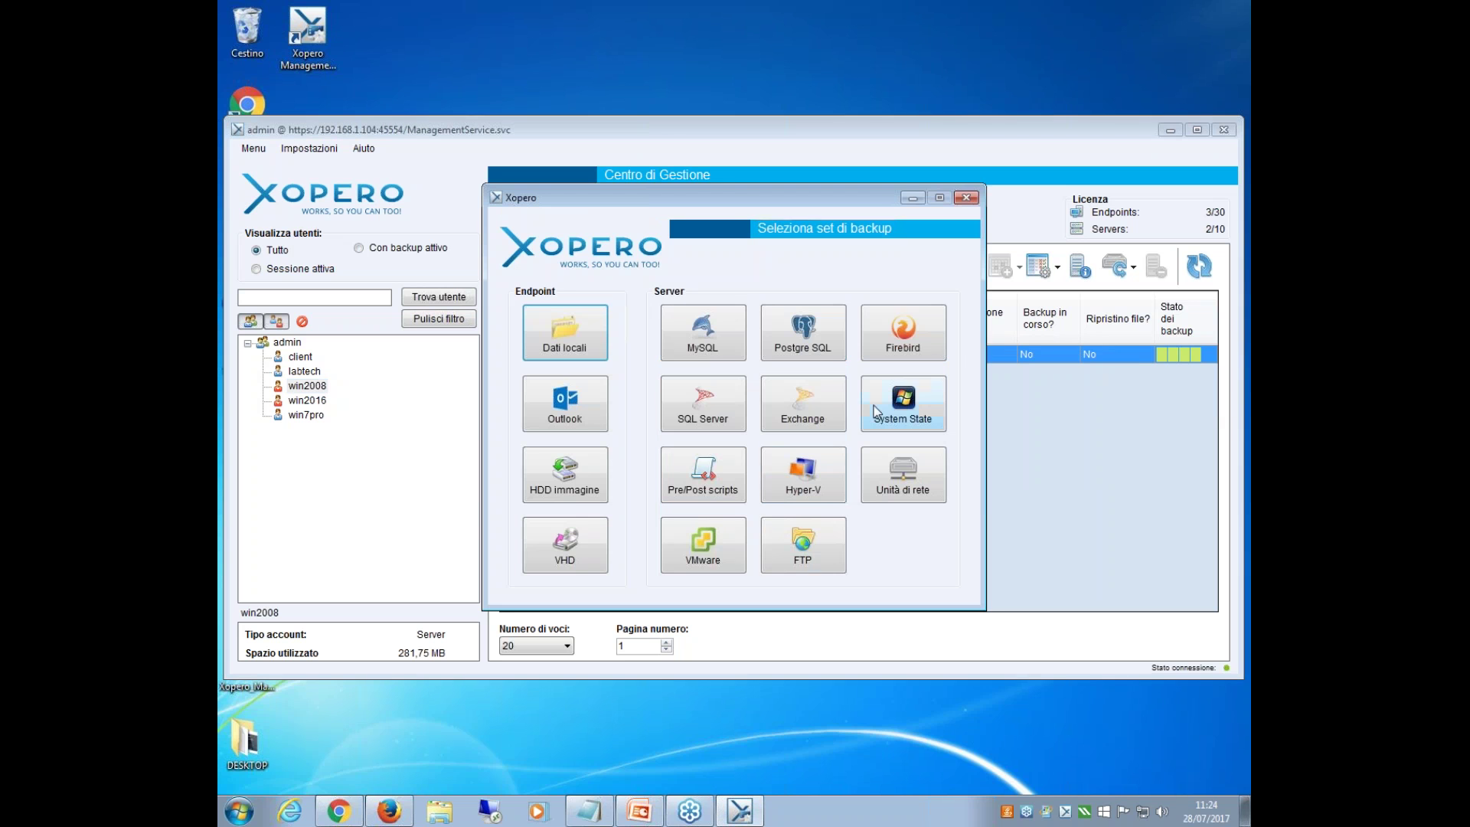
pyautogui.click(720, 541)
# Go through the Server, utente and Password fields, then cancel the VMware set and close the picker.
pyautogui.click(501, 335)
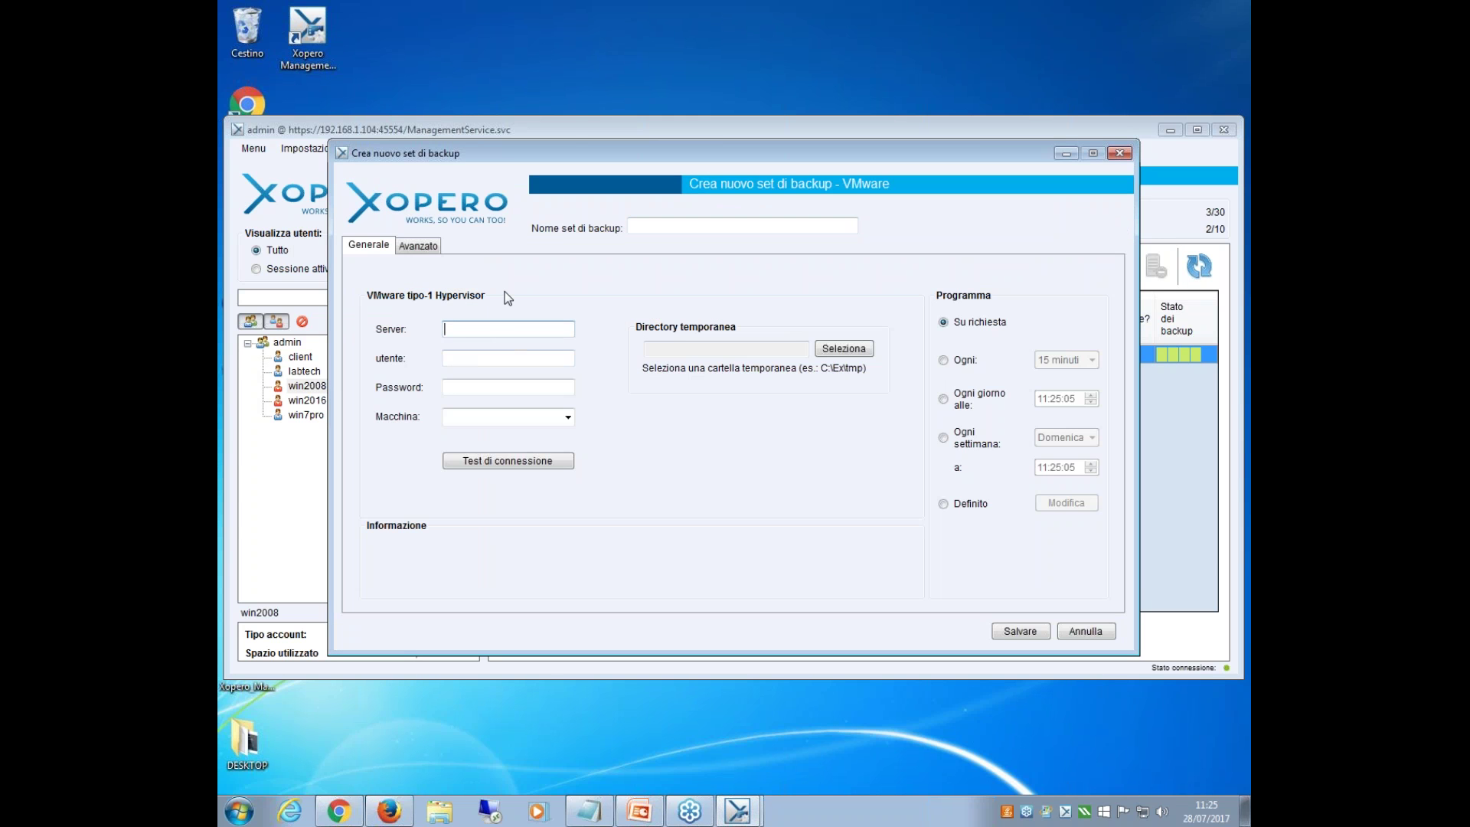
pyautogui.click(452, 357)
pyautogui.click(452, 383)
pyautogui.click(541, 334)
pyautogui.click(1108, 634)
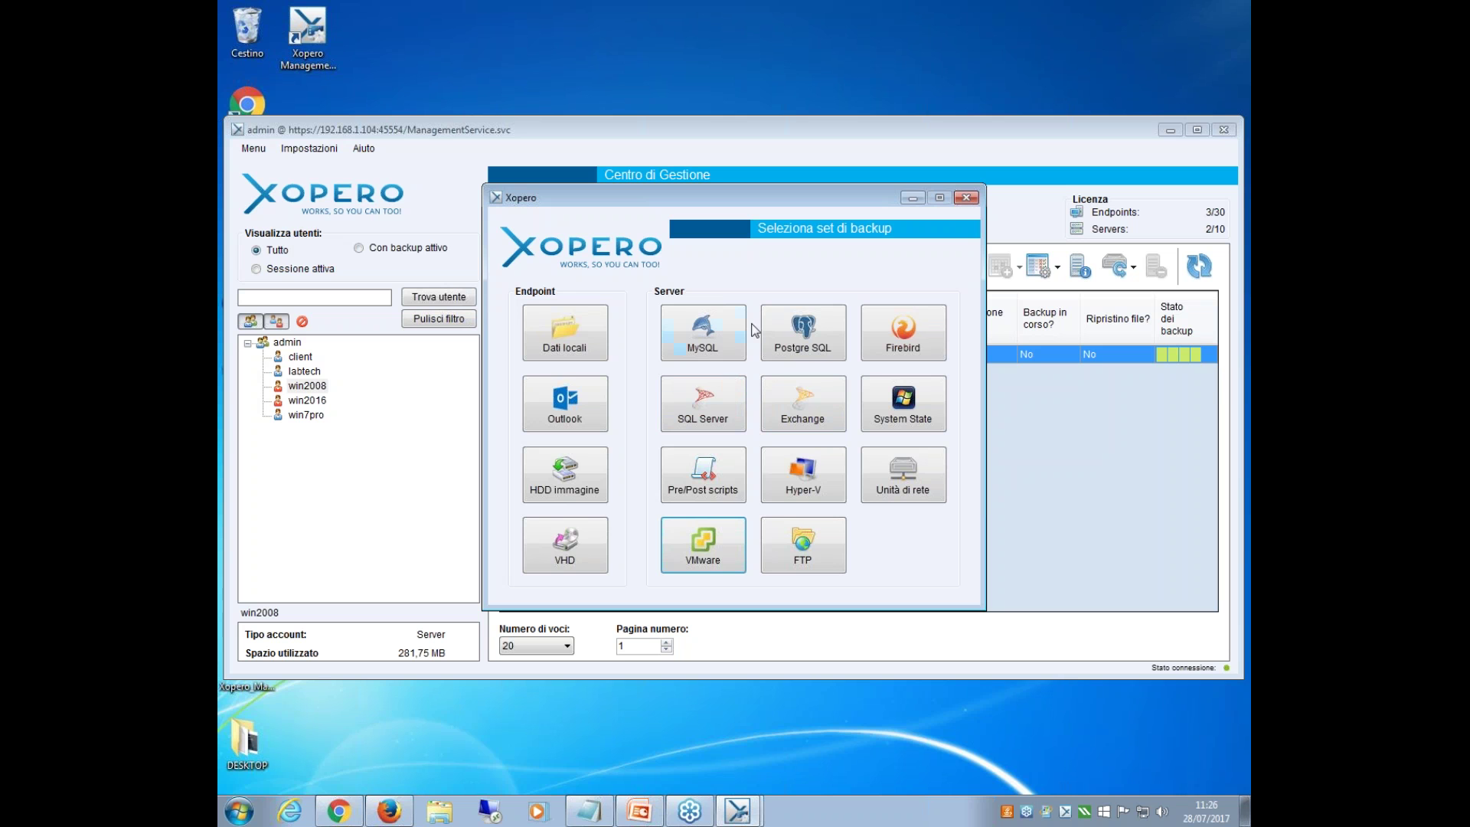
pyautogui.click(967, 200)
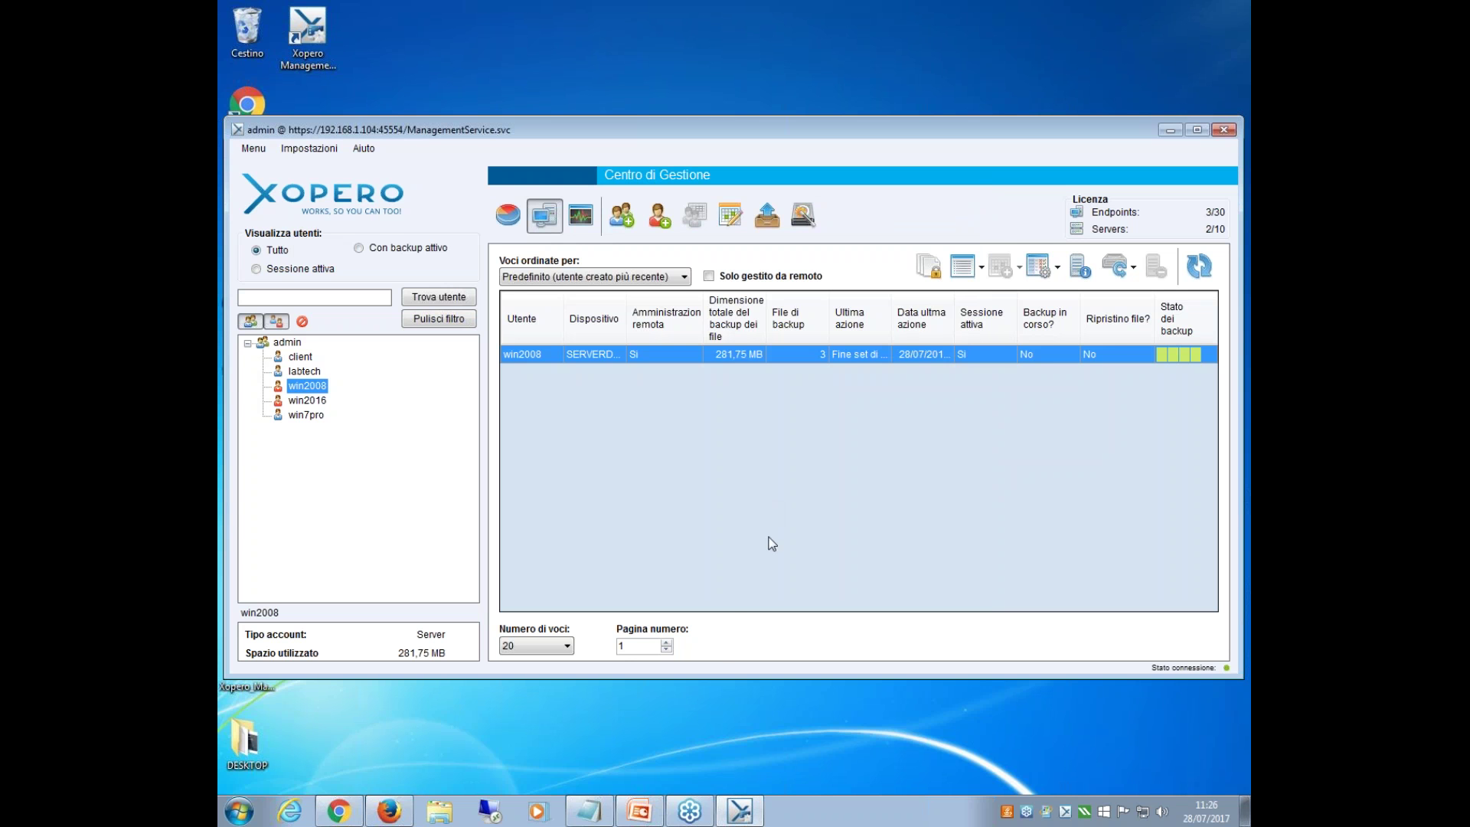
# Bring up the Webinar 28 Luglio PowerPoint presentation's closing slide.
pyautogui.moveTo(651, 814)
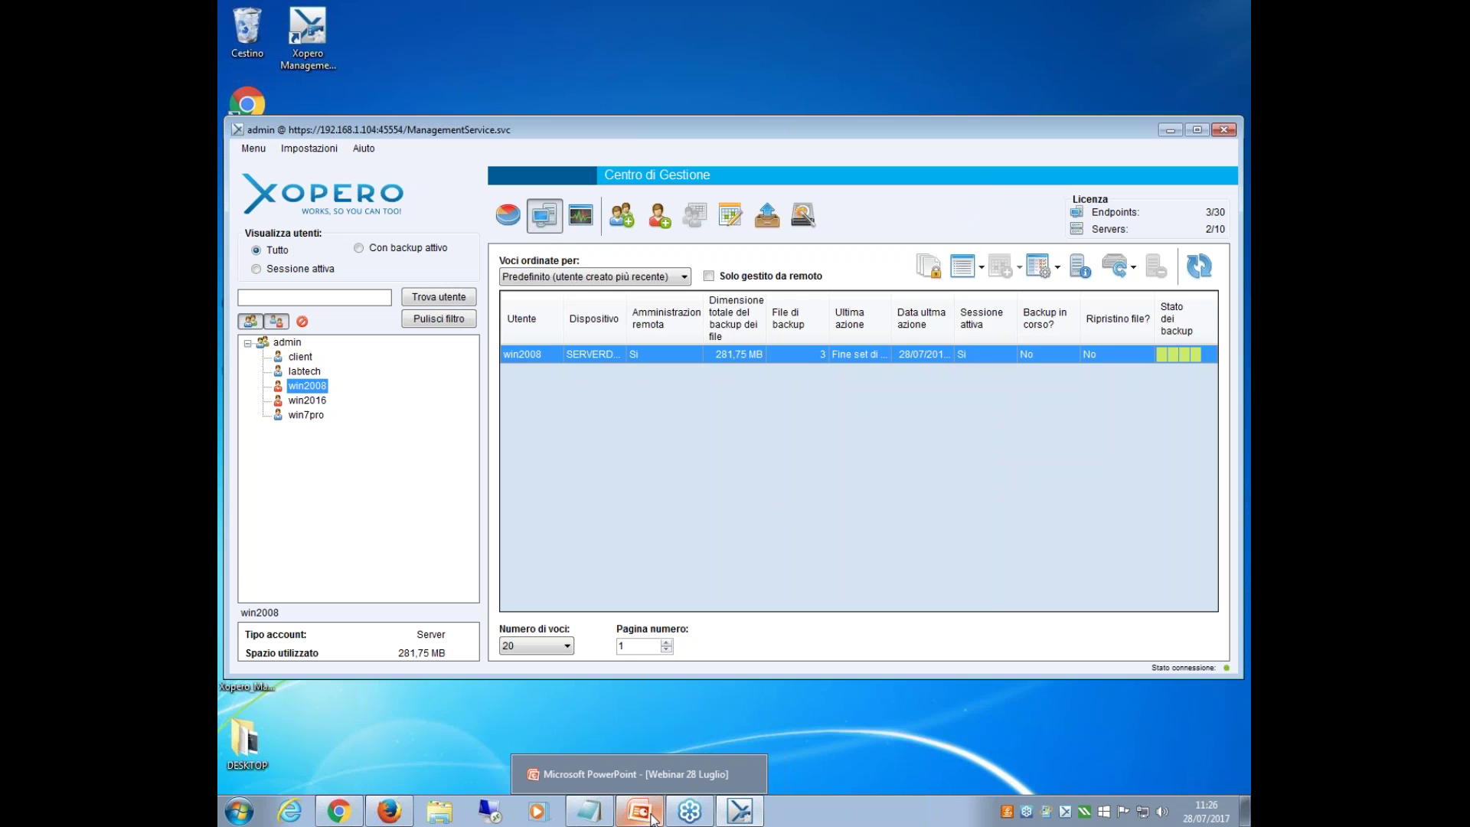
pyautogui.click(653, 818)
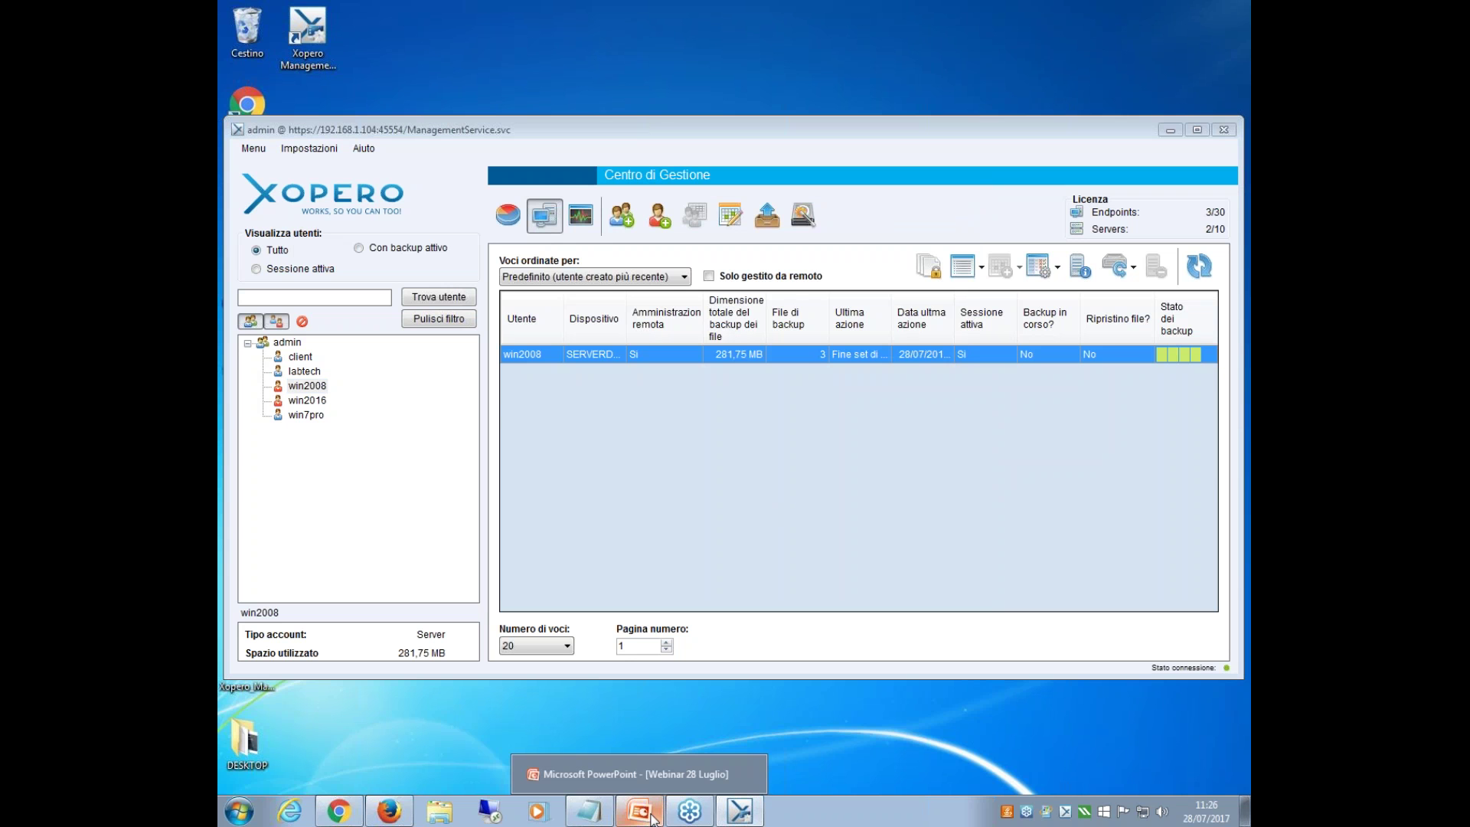